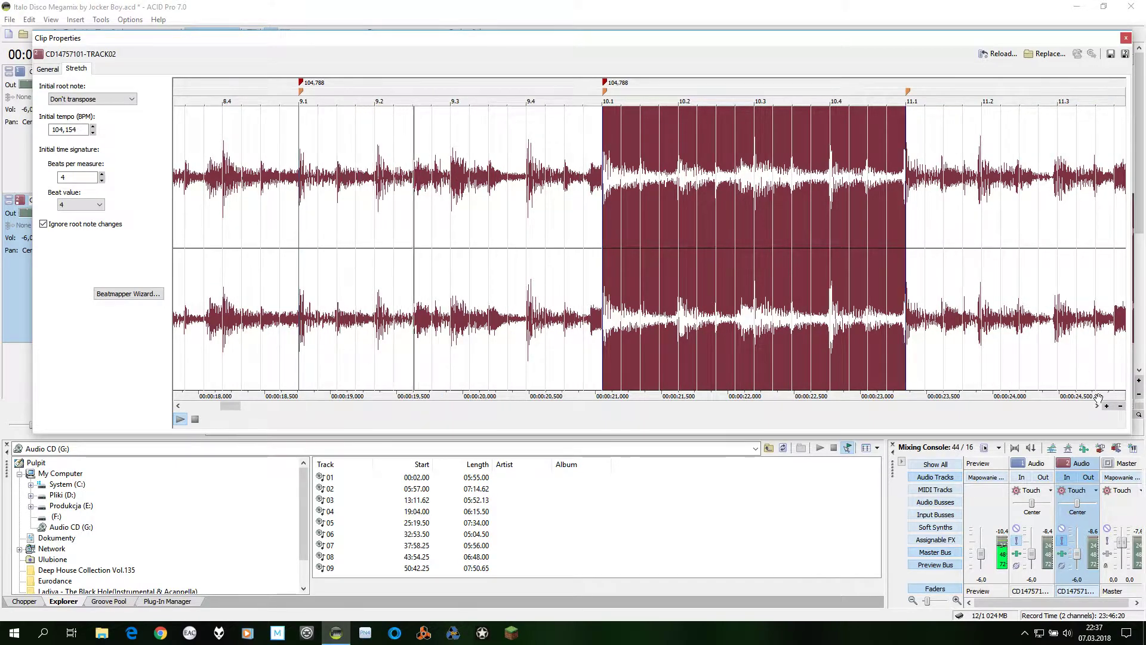
- Align the measure 11 downbeat marker with the beat's onset at about 23.33 s and select measure 11
click(1107, 406)
click(1107, 406)
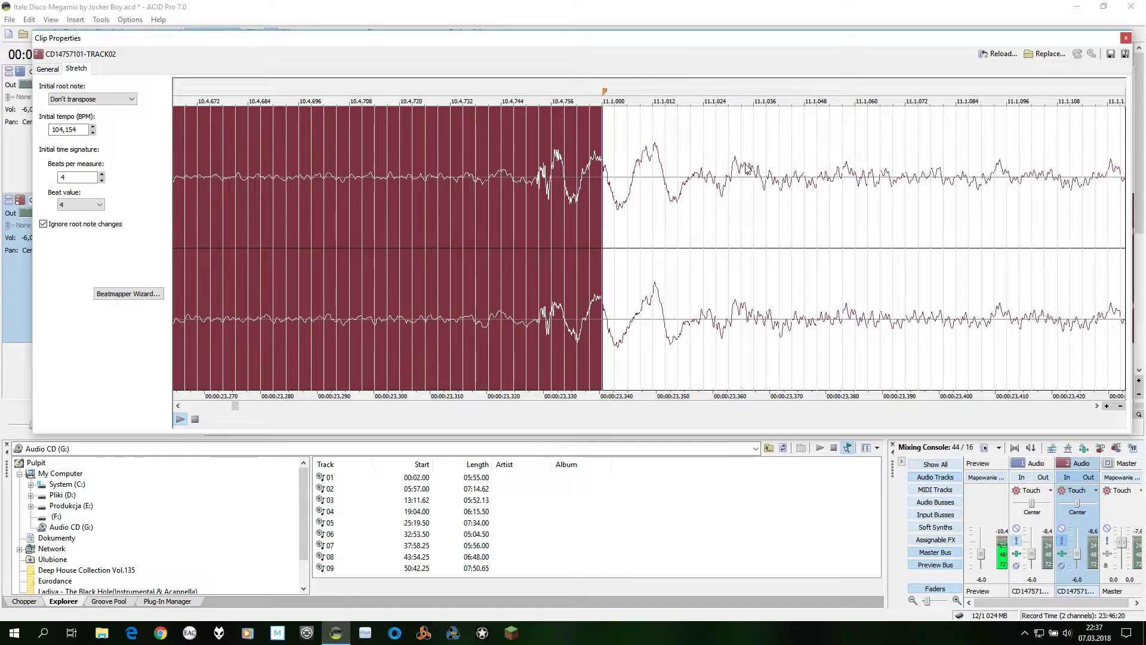
mouse_move(608, 94)
mouse_down()
mouse_move(541, 104)
mouse_move(539, 93)
mouse_up()
double_click(590, 177)
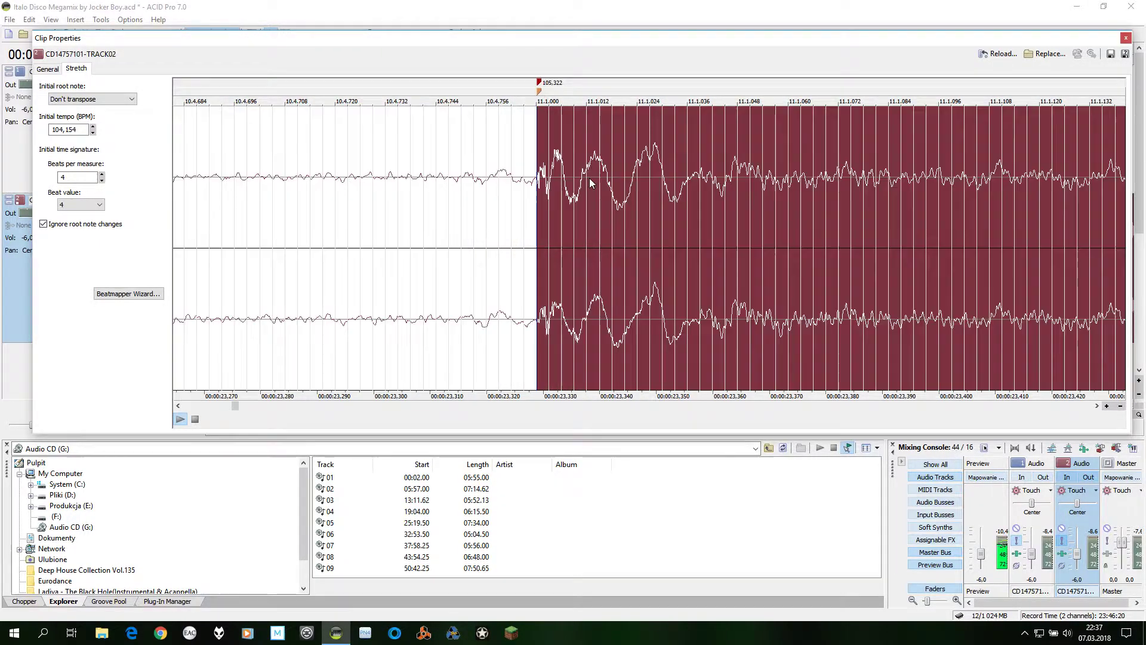
- Move the measure 12 downbeat marker onto the beat's onset in the waveform, at about 25.63 s
click(1120, 406)
click(1120, 406)
click(1120, 406)
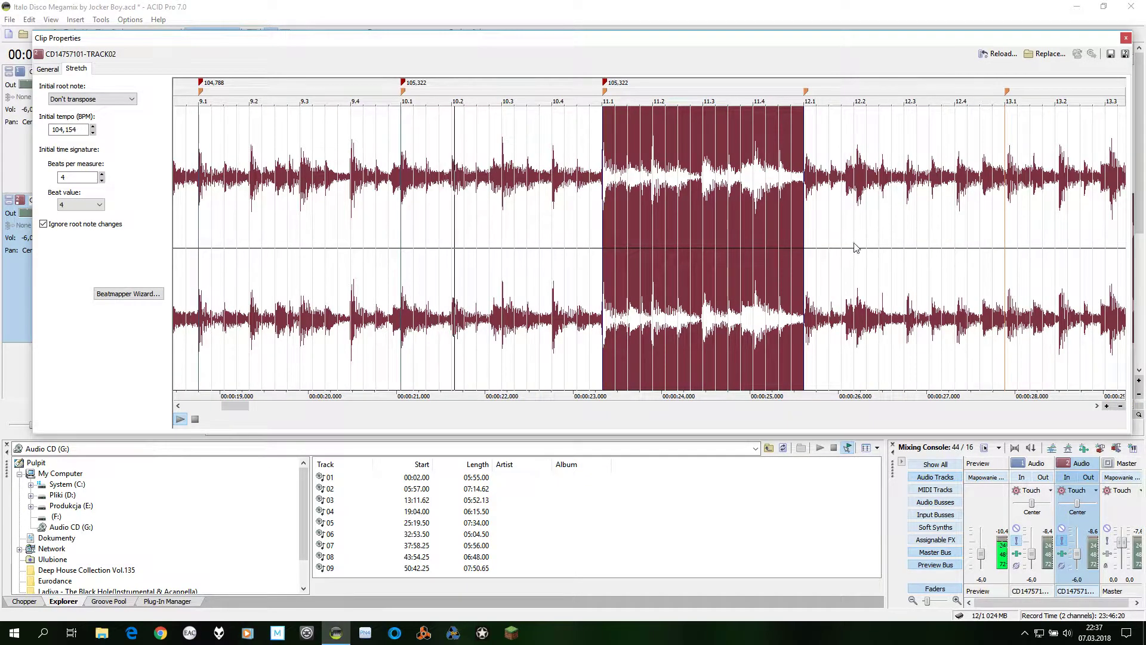
click(1107, 406)
click(1106, 406)
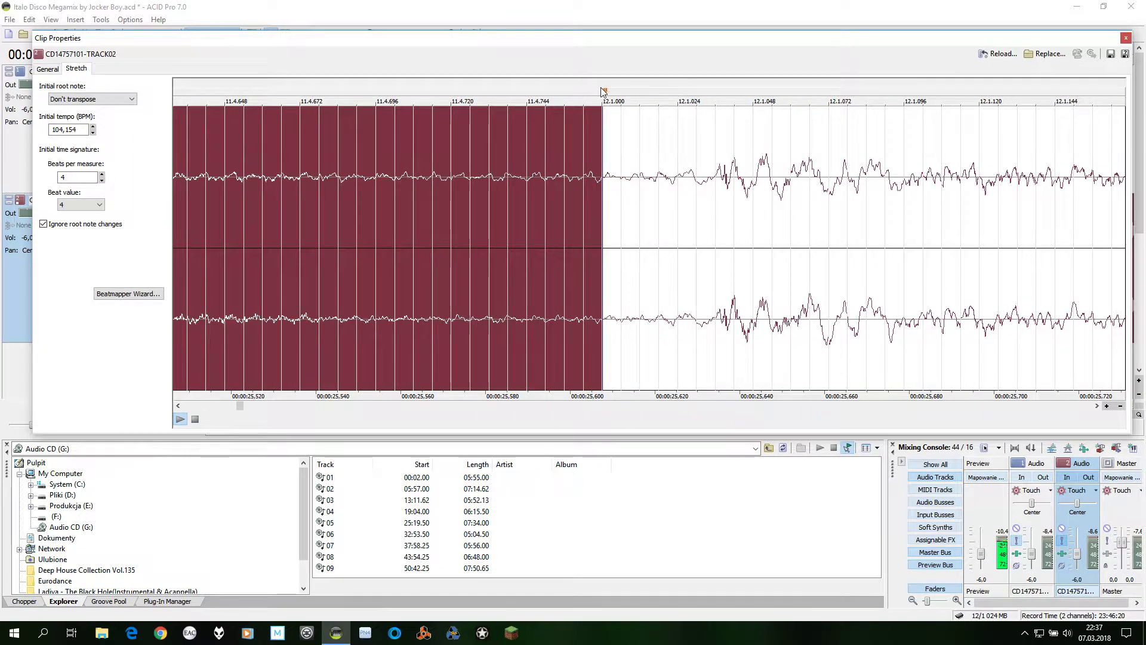
drag(606, 96, 720, 94)
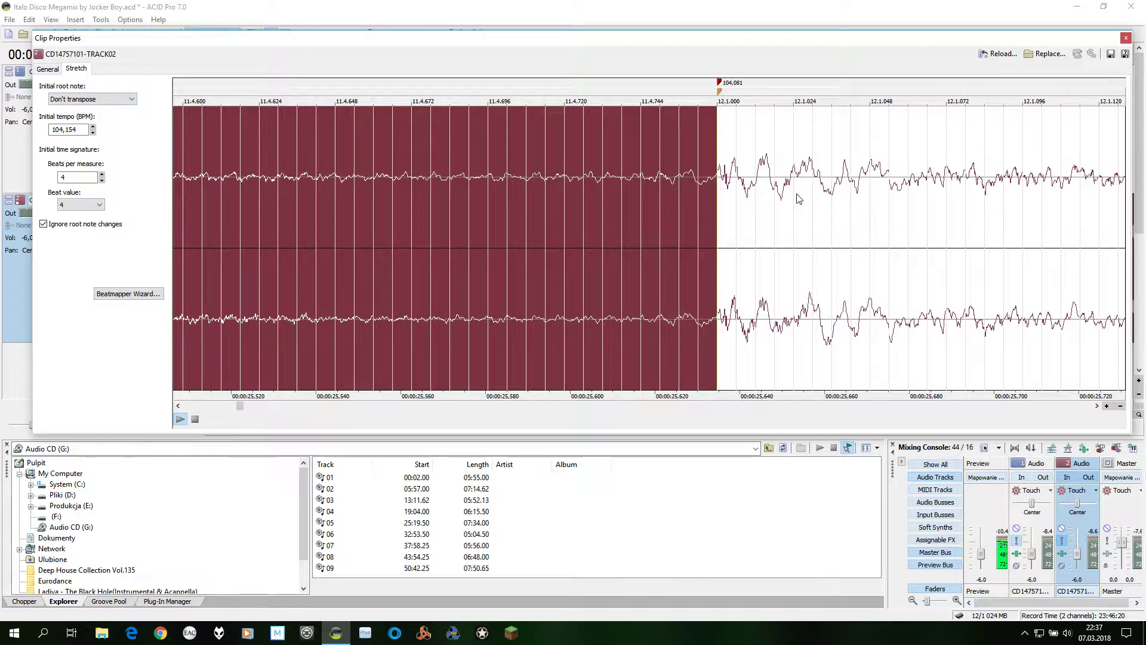
- Select measure 12 and move the measure 13 downbeat marker back onto the drum hit's onset, at about 27.92 s
click(1121, 407)
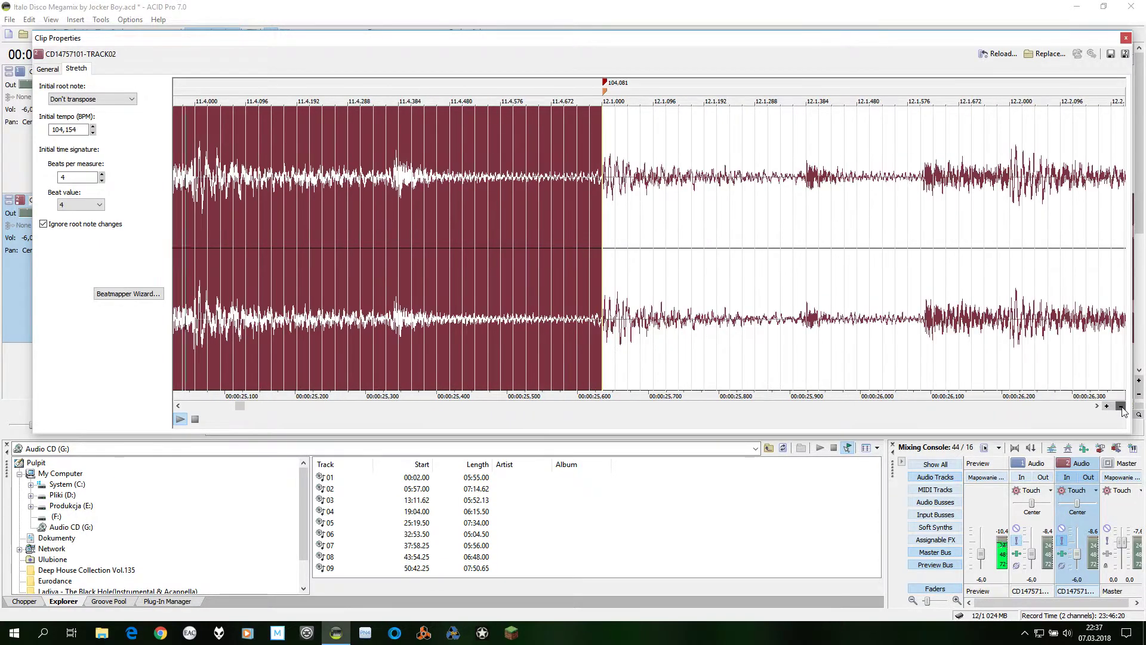
click(1120, 407)
click(1121, 407)
click(670, 184)
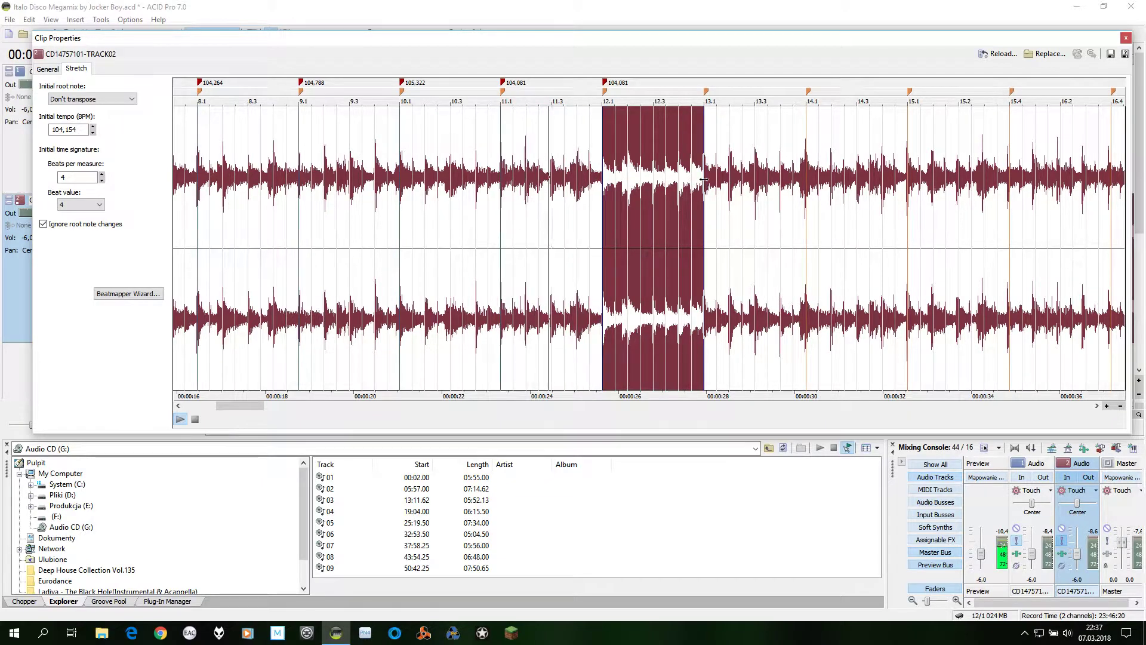
click(1108, 407)
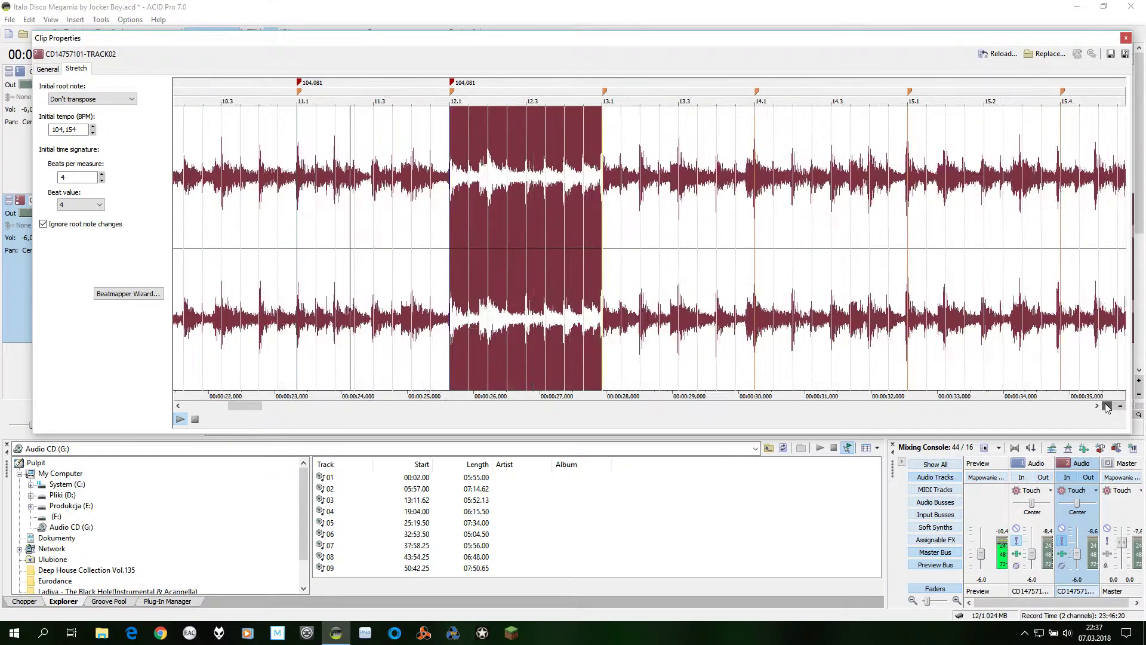
click(1108, 407)
click(1108, 406)
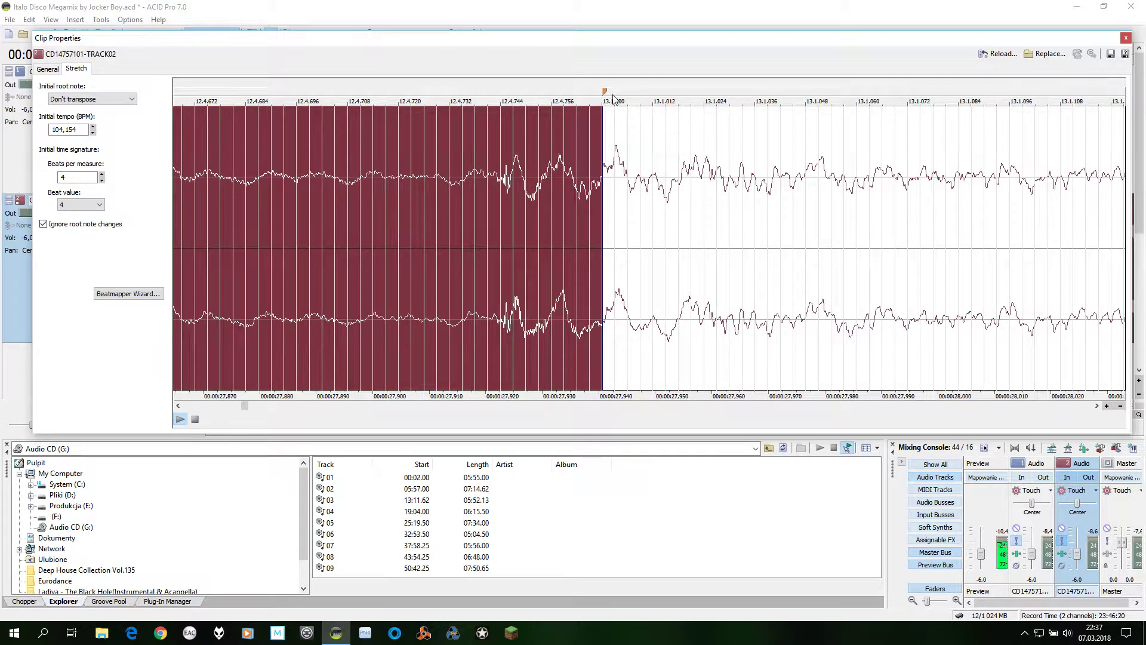
drag(605, 94, 506, 93)
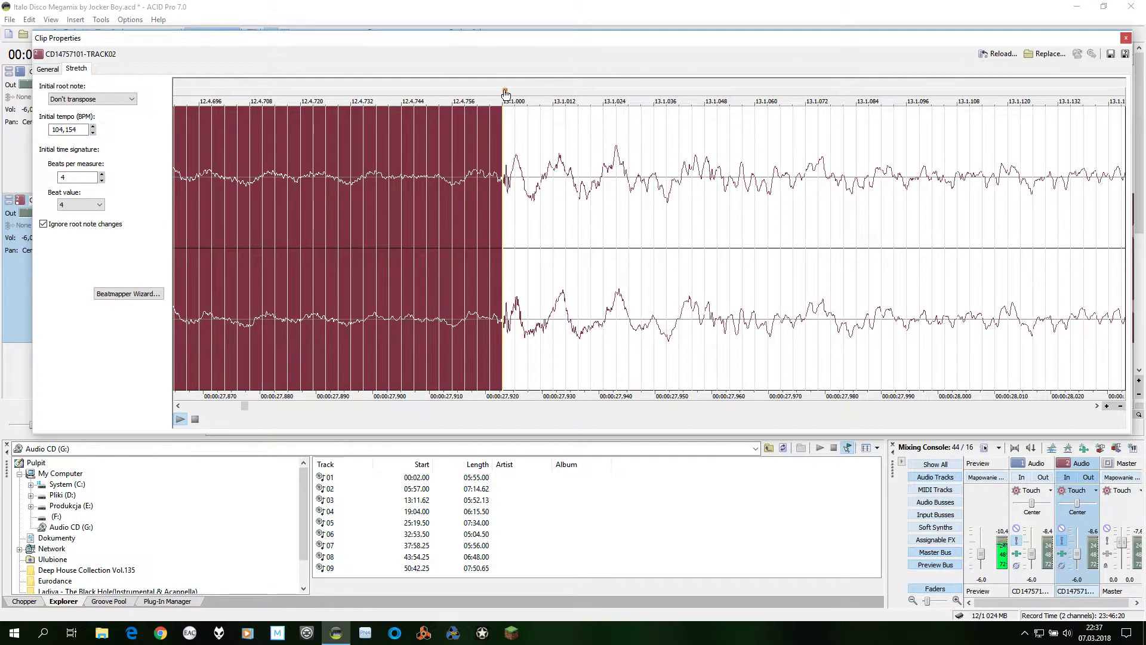
- Shift the measure 14 downbeat marker forward to the beat's onset at about 30.23 s and select measure 14
click(1121, 407)
click(1120, 407)
click(1121, 407)
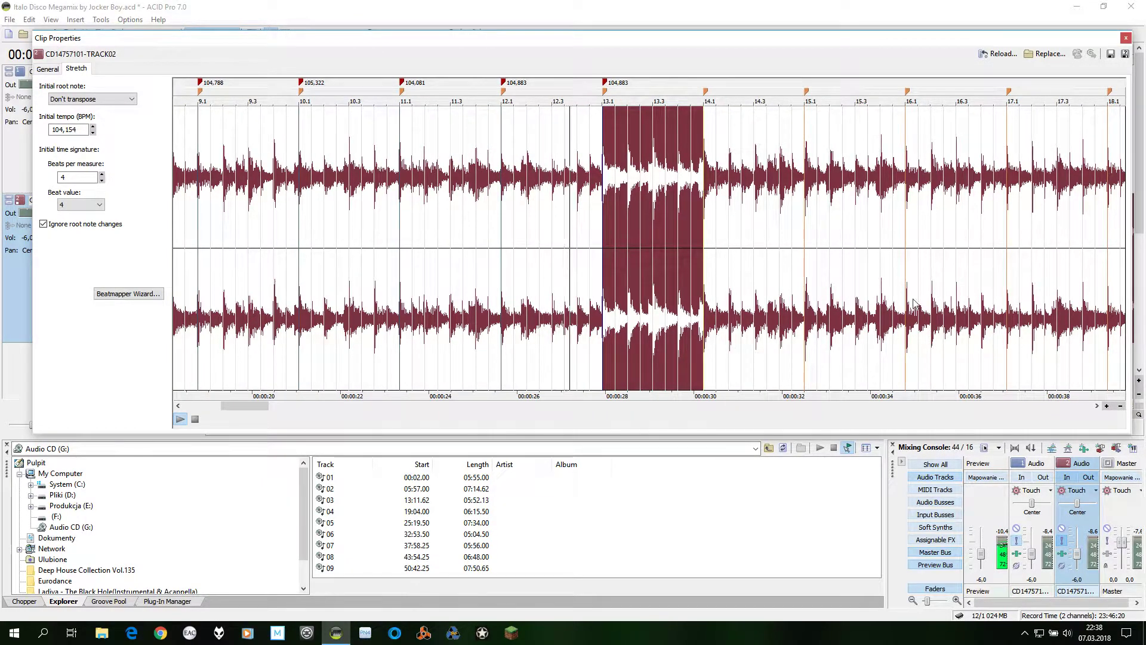
click(1108, 407)
click(1108, 406)
click(1107, 407)
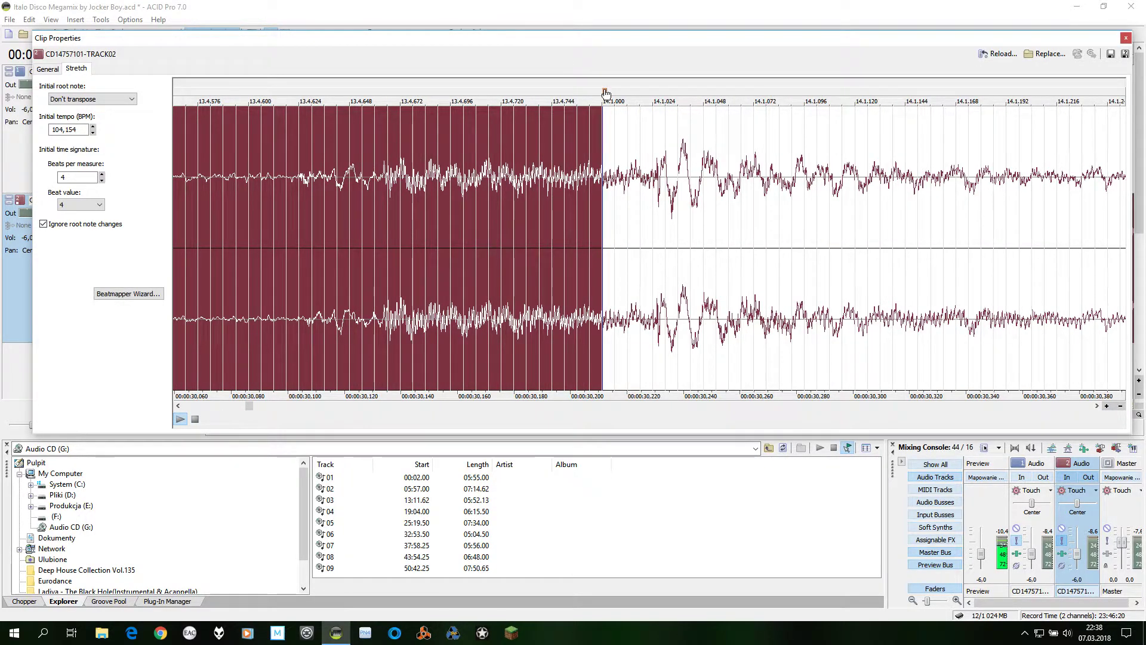
drag(605, 93, 655, 103)
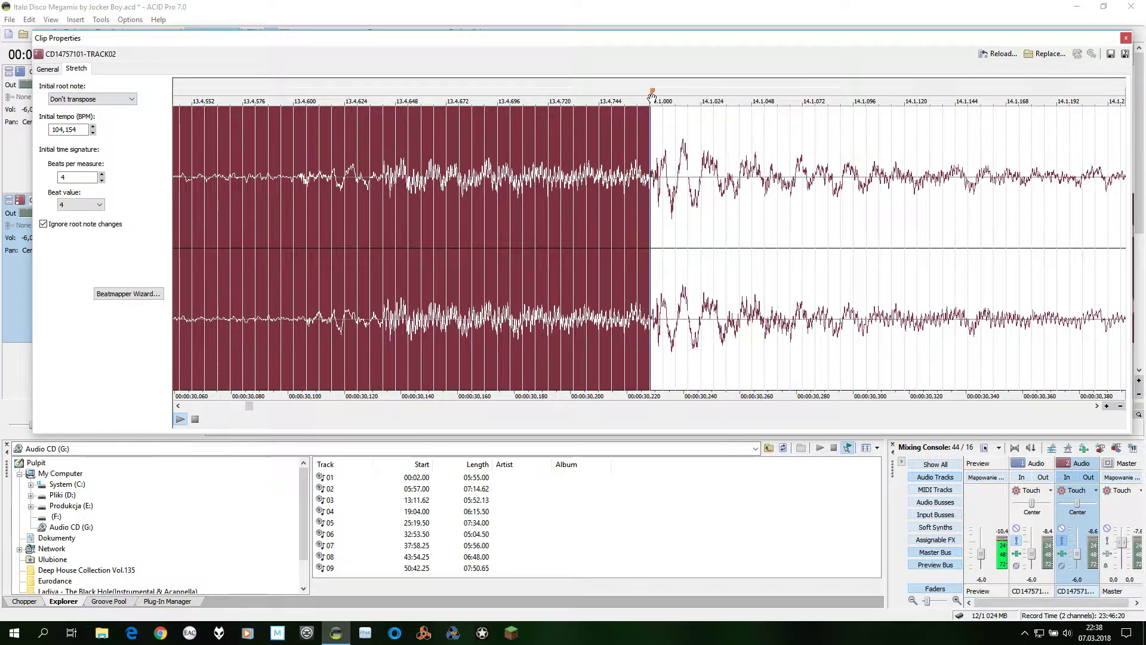
double_click(652, 94)
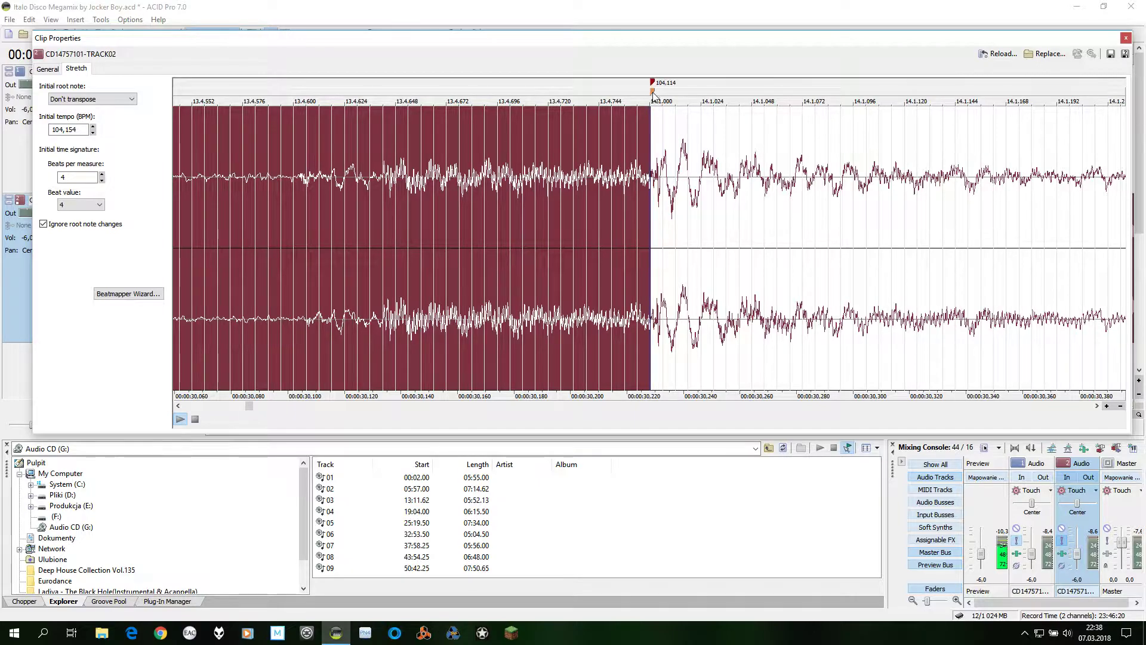
click(655, 136)
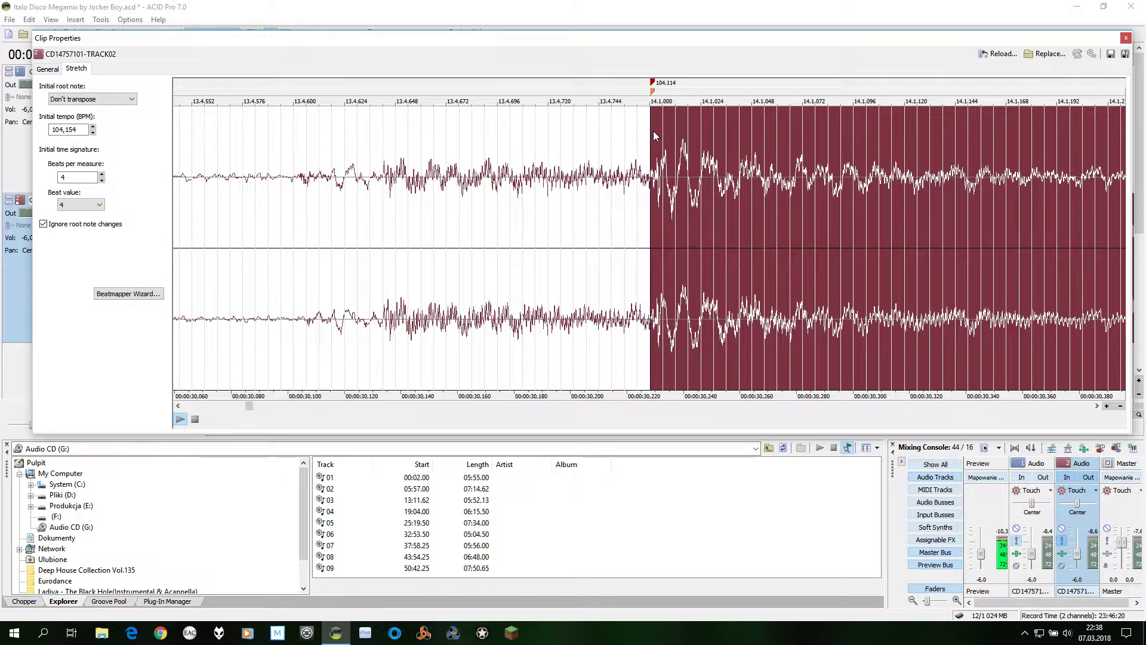
- Align the downbeat markers of measures 15 and 16 with their beat onsets, at about 32.52 s and 34.81 s
scroll(653, 131, right, 3)
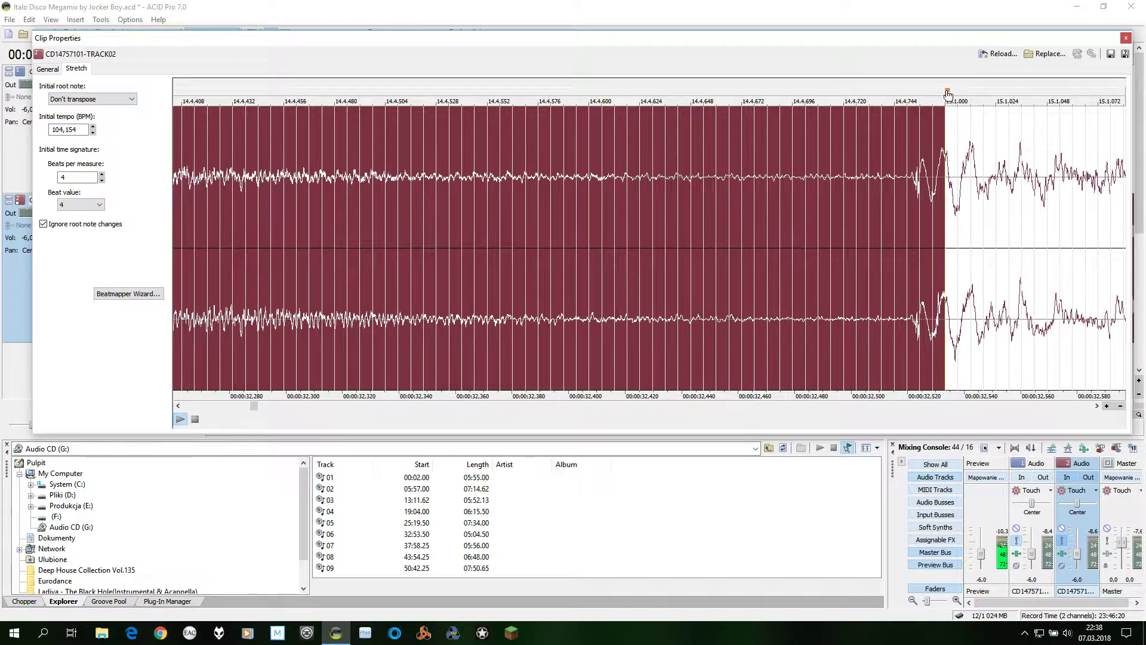
drag(949, 94, 916, 95)
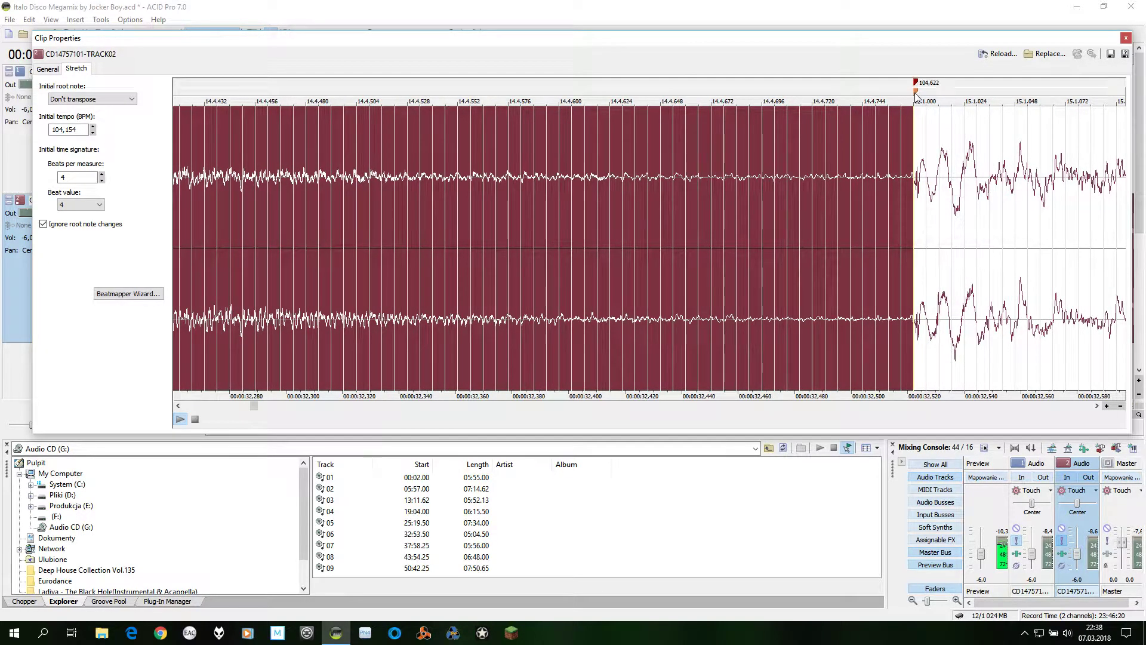
click(936, 165)
scroll(936, 164, right, 3)
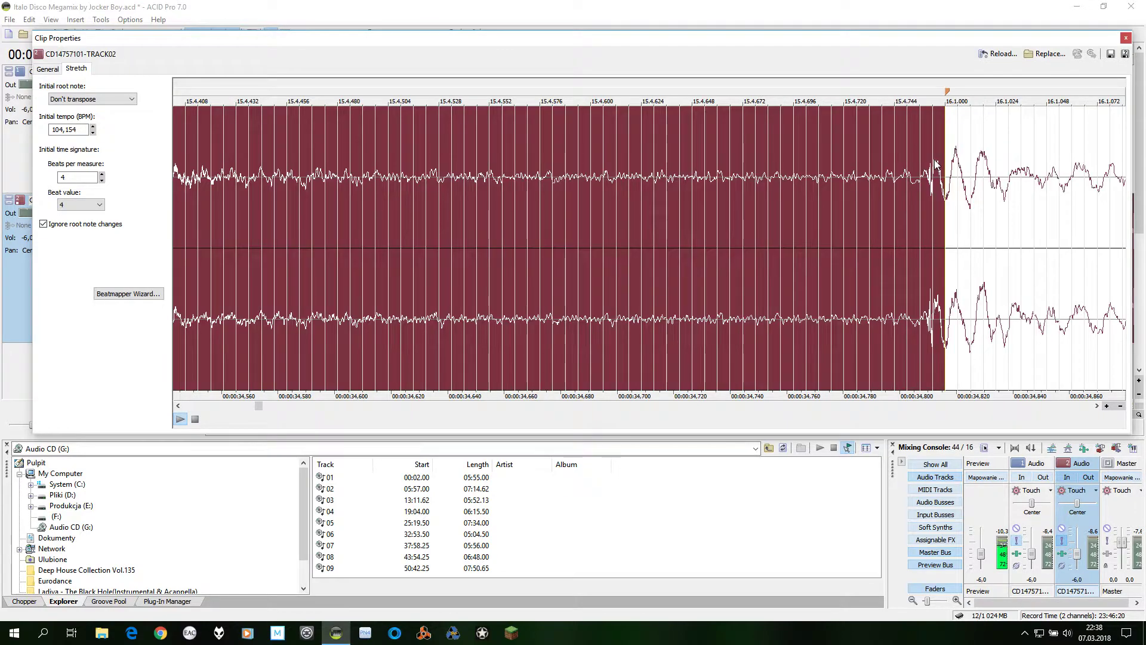
drag(948, 92, 928, 94)
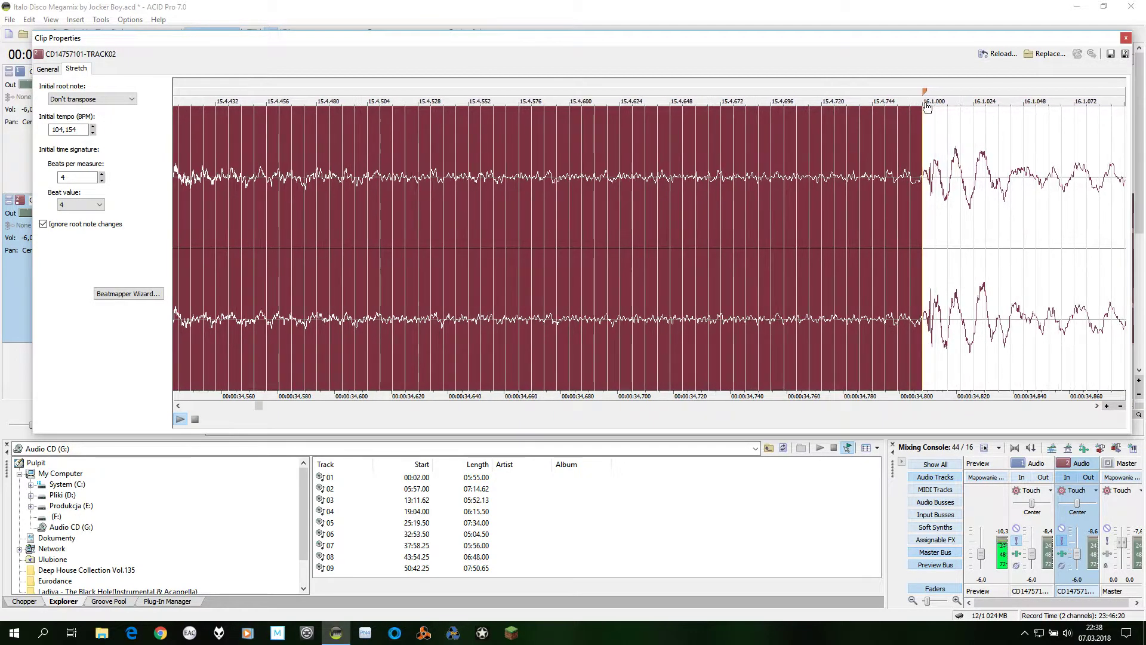
double_click(928, 93)
click(959, 146)
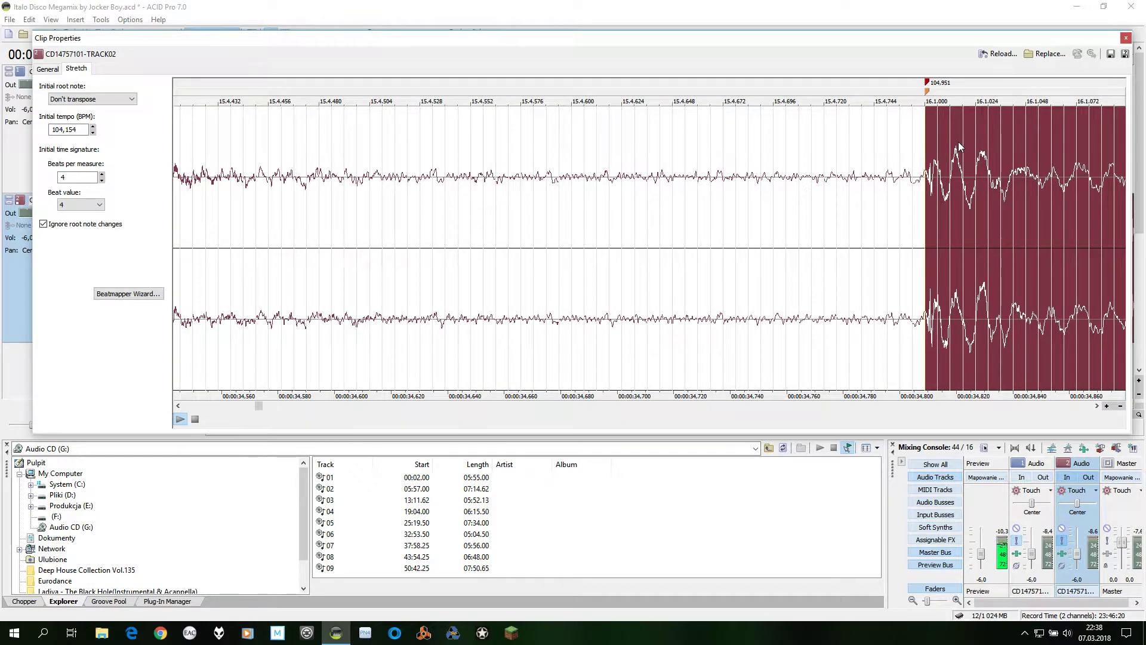
- Align the downbeat markers of measures 17 and 18 with their beat onsets, at about 37.09 s and 39.37 s
key(End)
drag(950, 95, 945, 96)
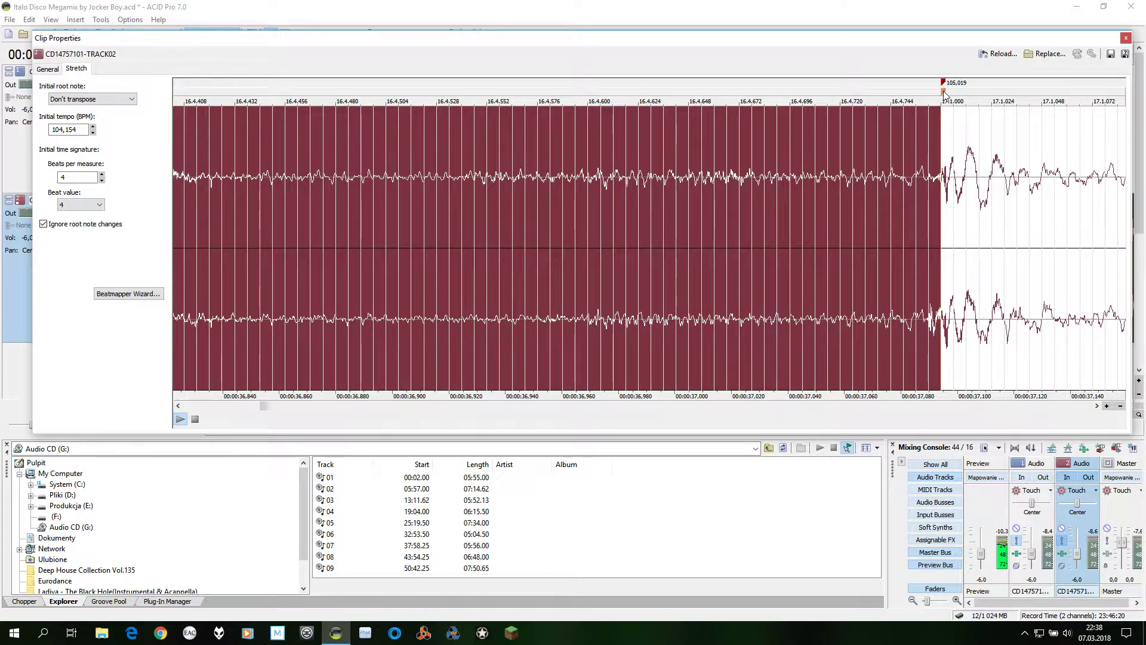
click(972, 159)
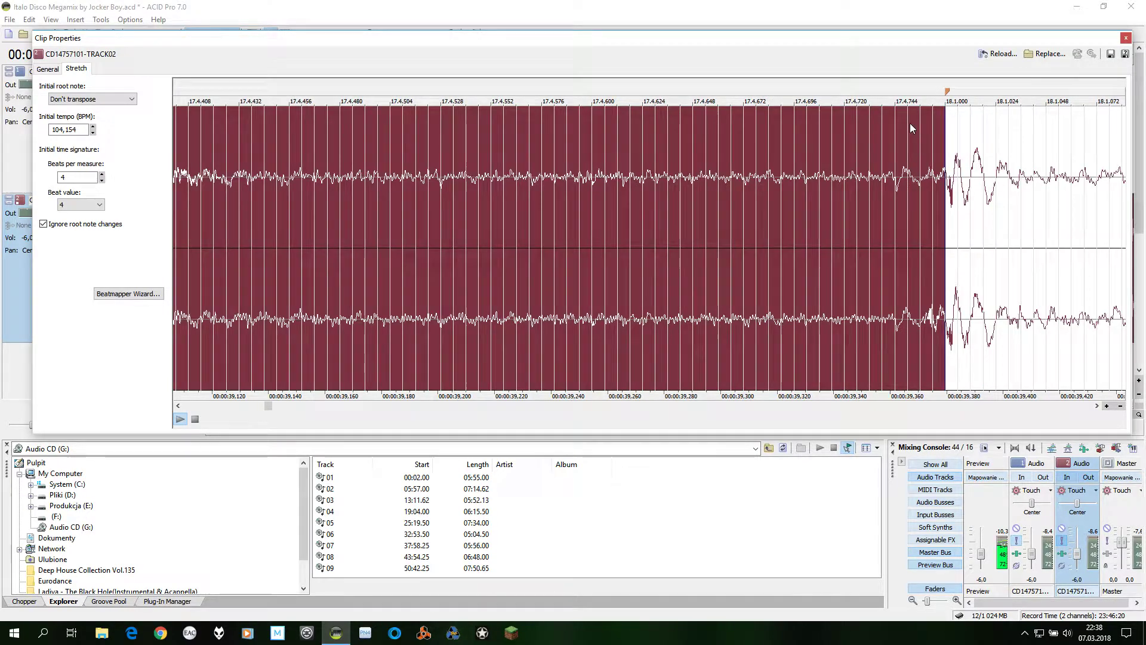
drag(949, 93, 932, 86)
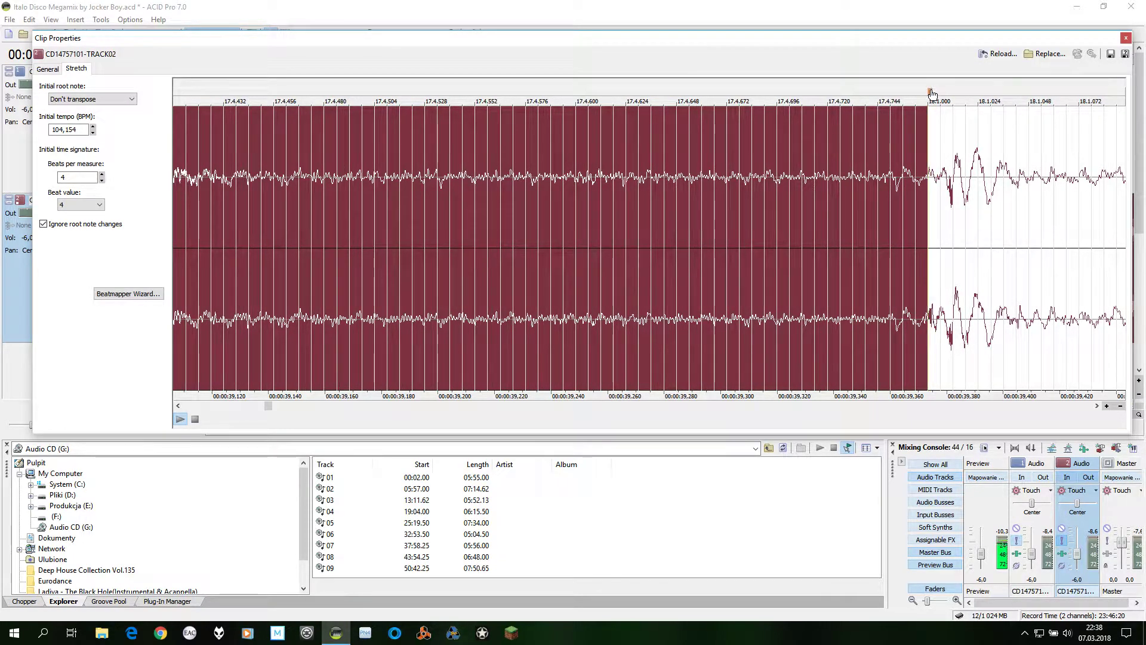
key(period)
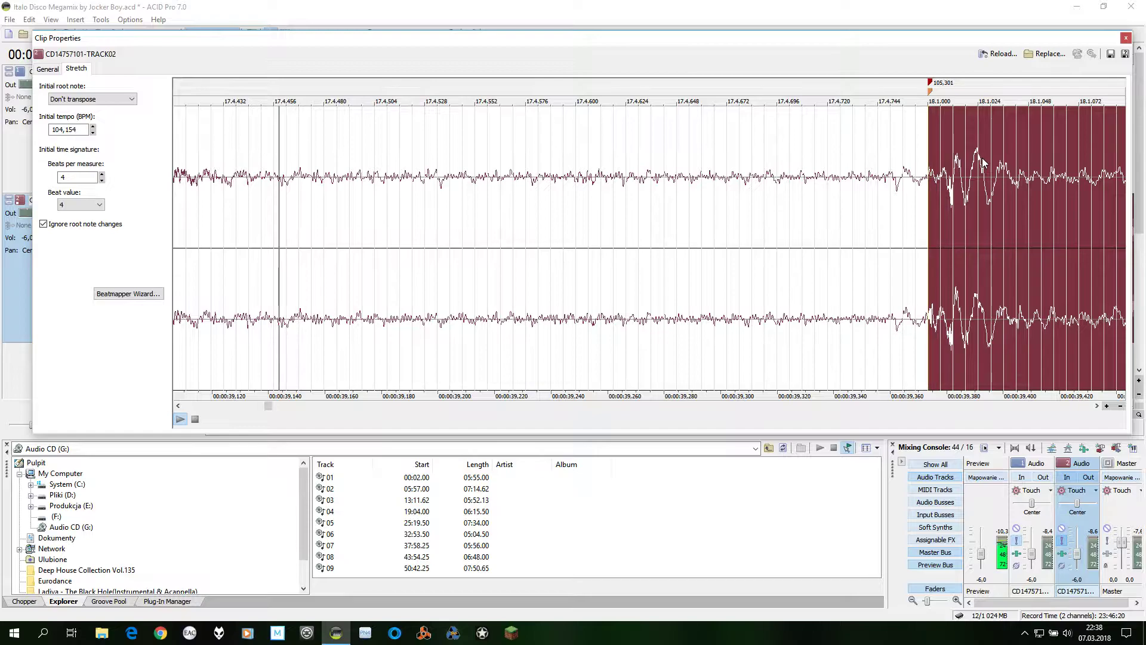
- Shift the downbeat markers of measures 19 and 20 forward to their beat onsets, at about 41.66 s and 43.94 s
key(End)
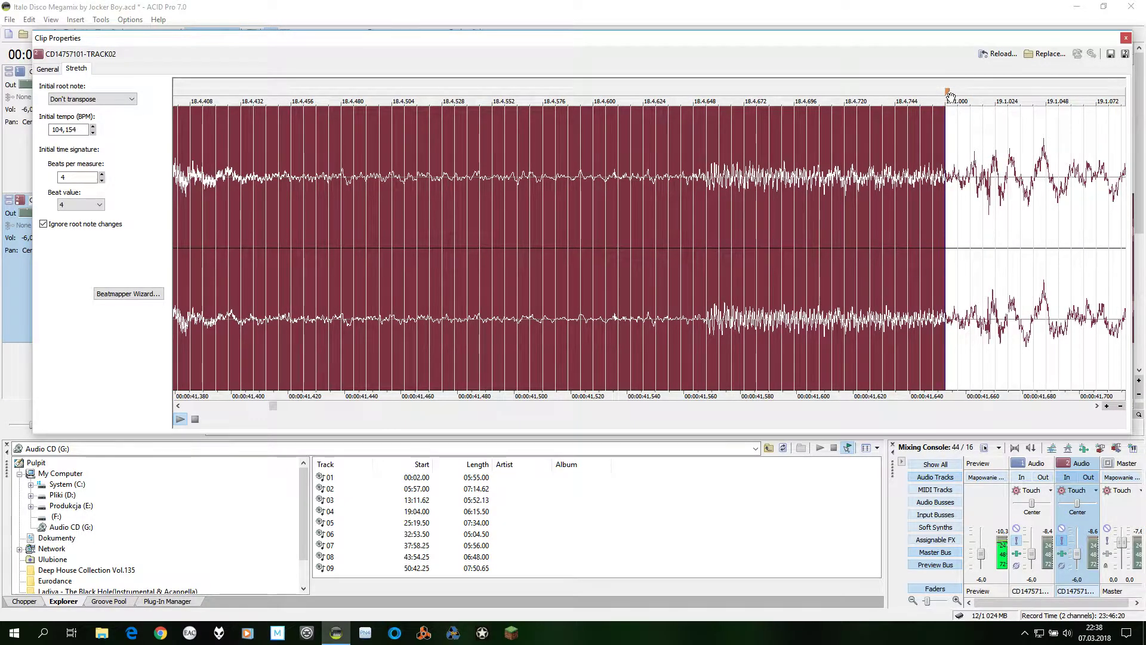
drag(950, 95, 963, 94)
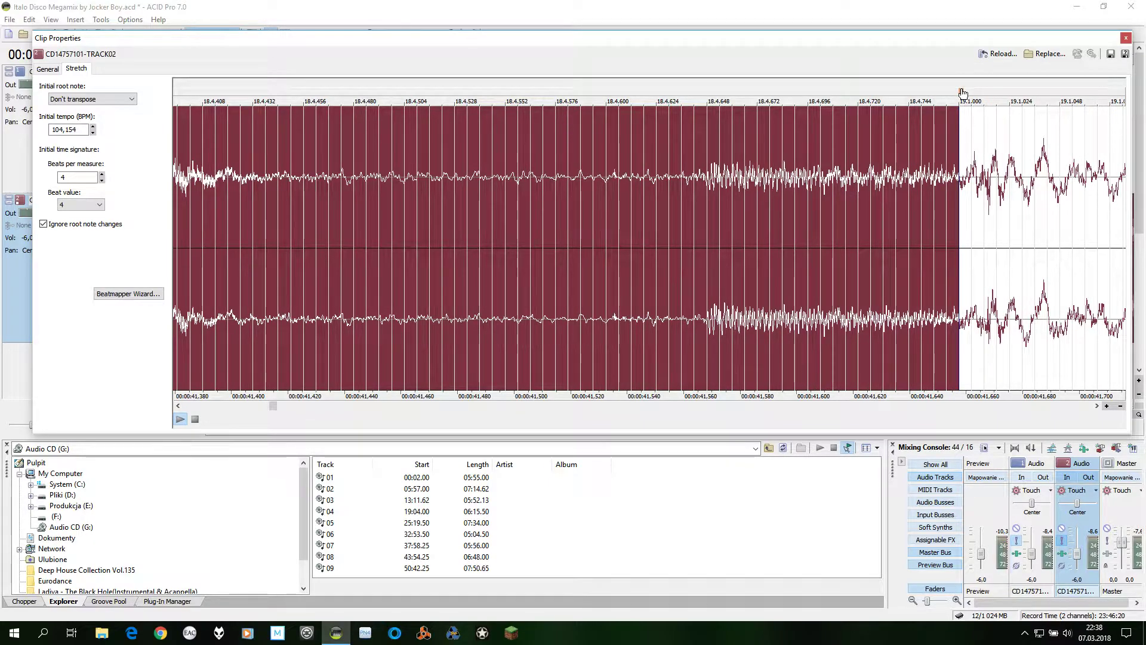
key(period)
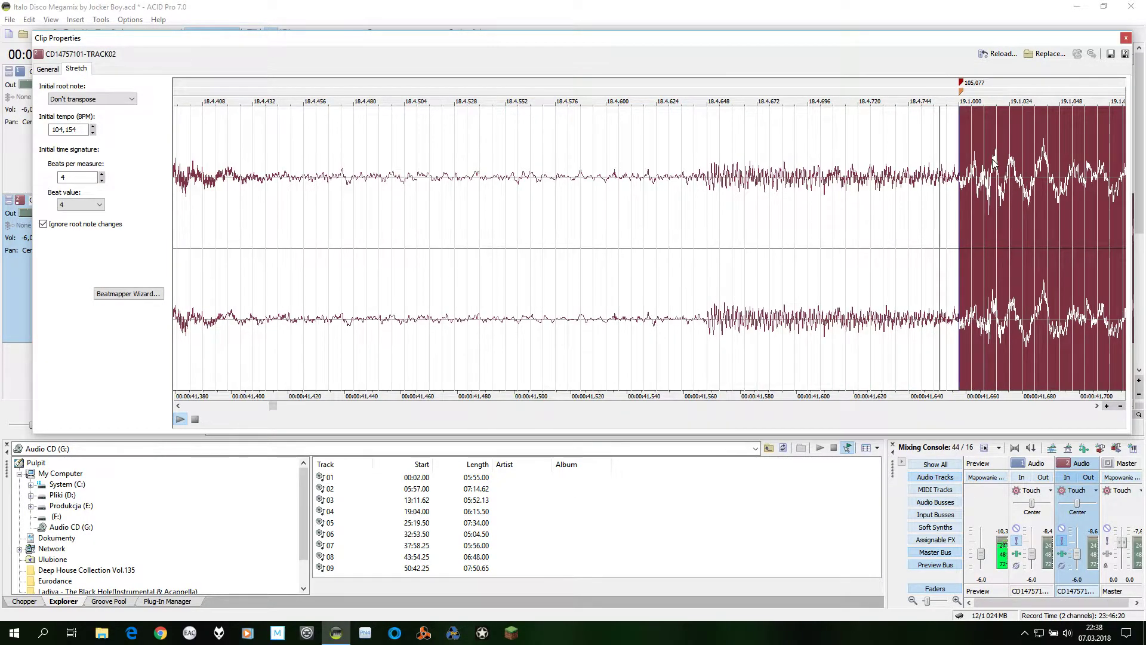
key(End)
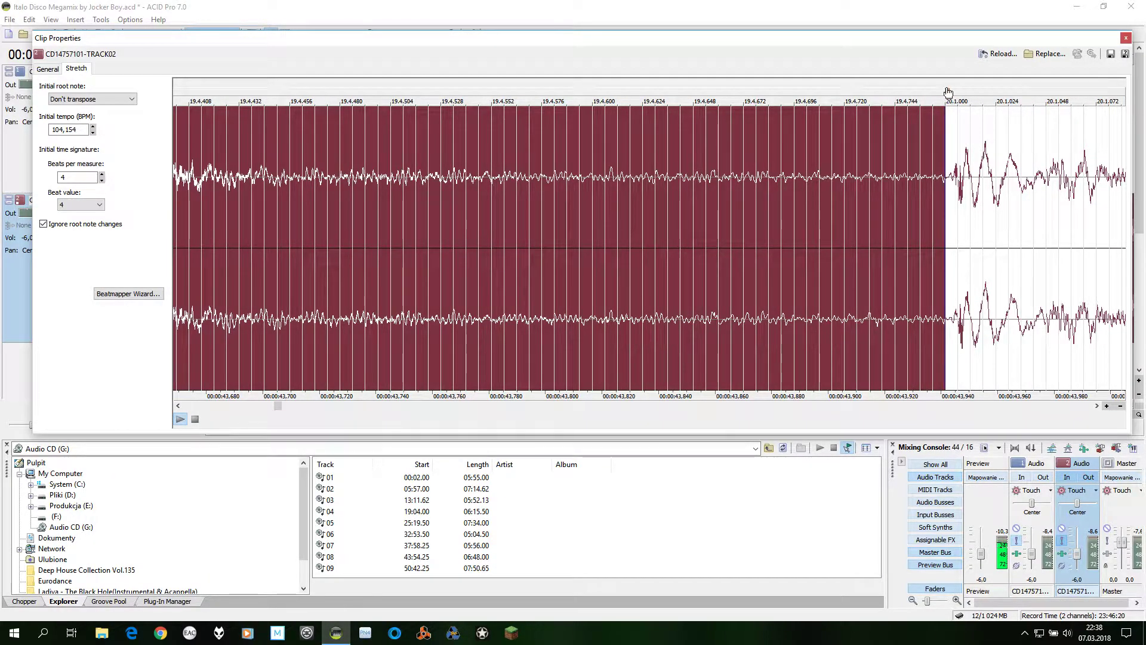
drag(950, 91, 961, 96)
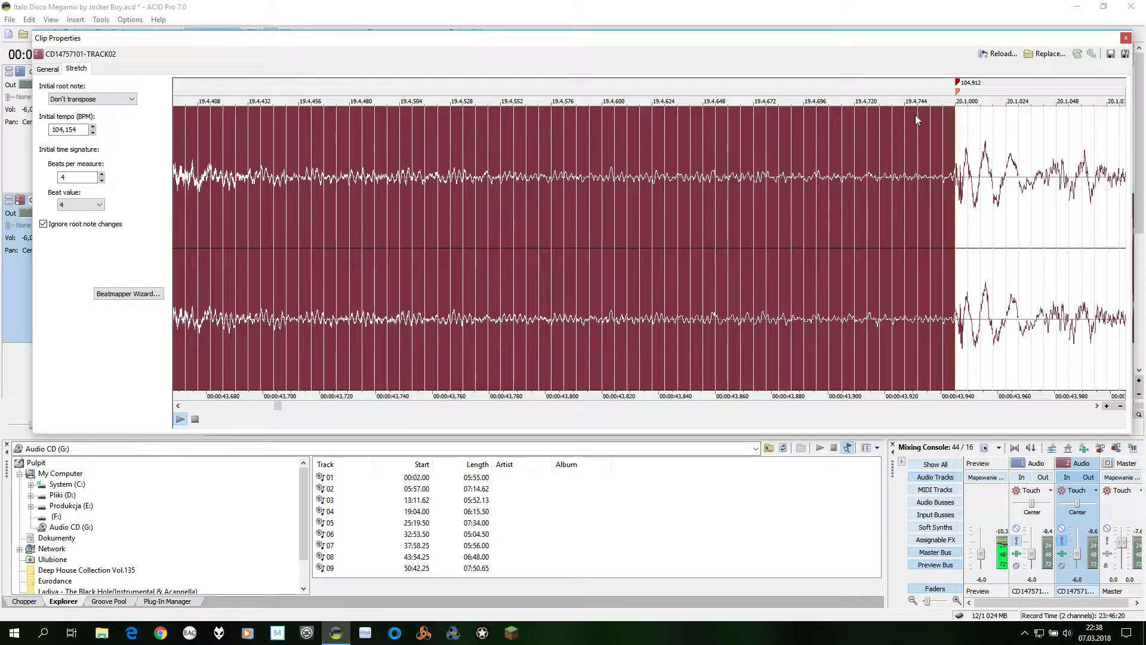
click(999, 167)
- Move the measure 21 downbeat marker back onto the beat's onset at about 46.22 s and select measure 21
key(End)
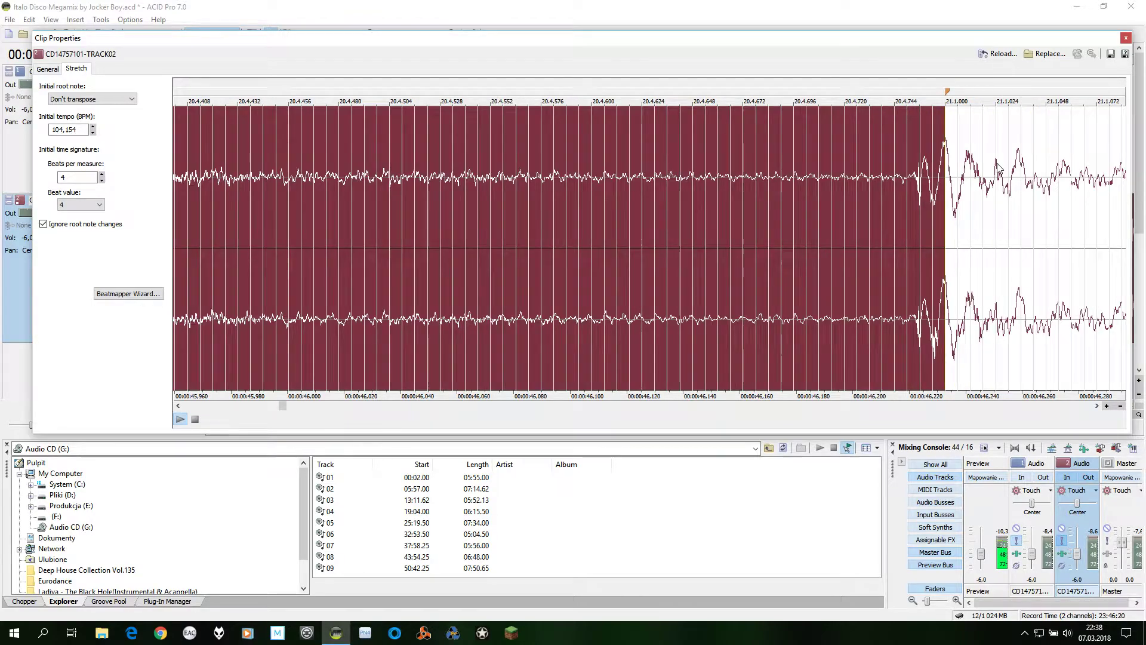
drag(949, 96, 914, 97)
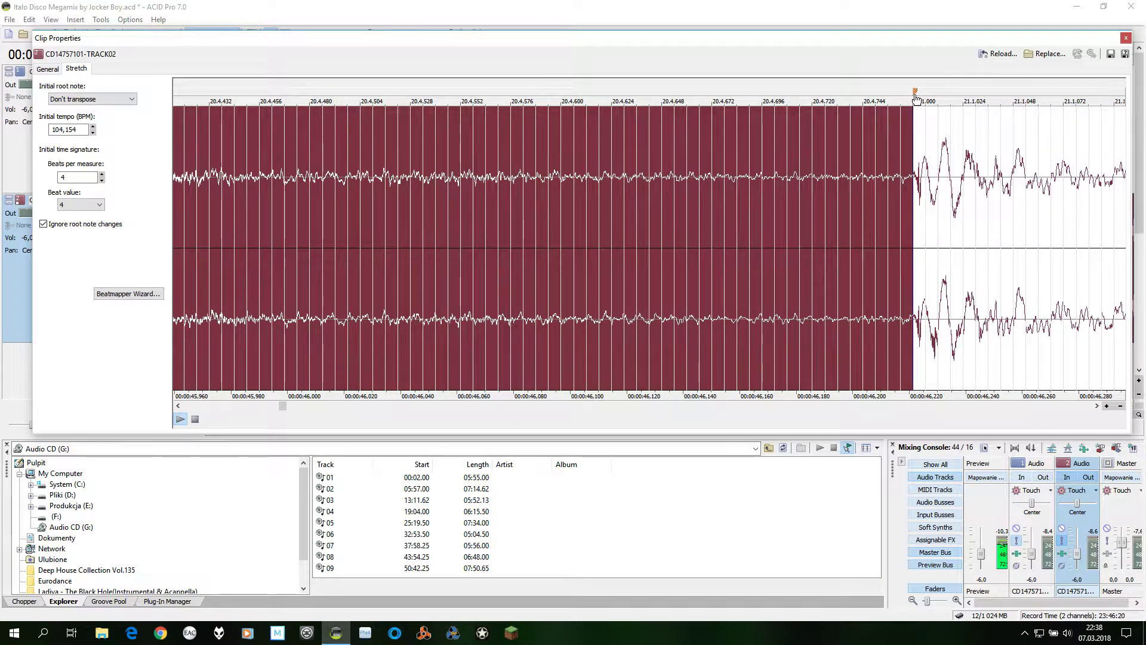
click(978, 171)
- Align the downbeat markers of measures 22 and 23 with their beat onsets, at about 48.49 s and 50.78 s
key(End)
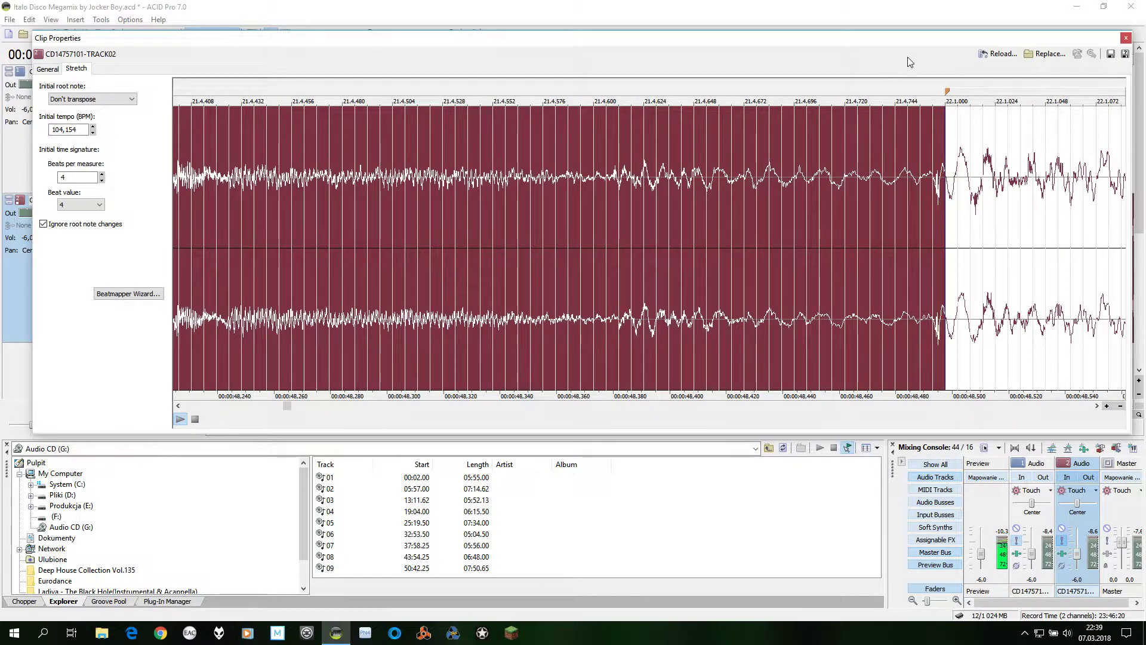
drag(952, 92, 937, 97)
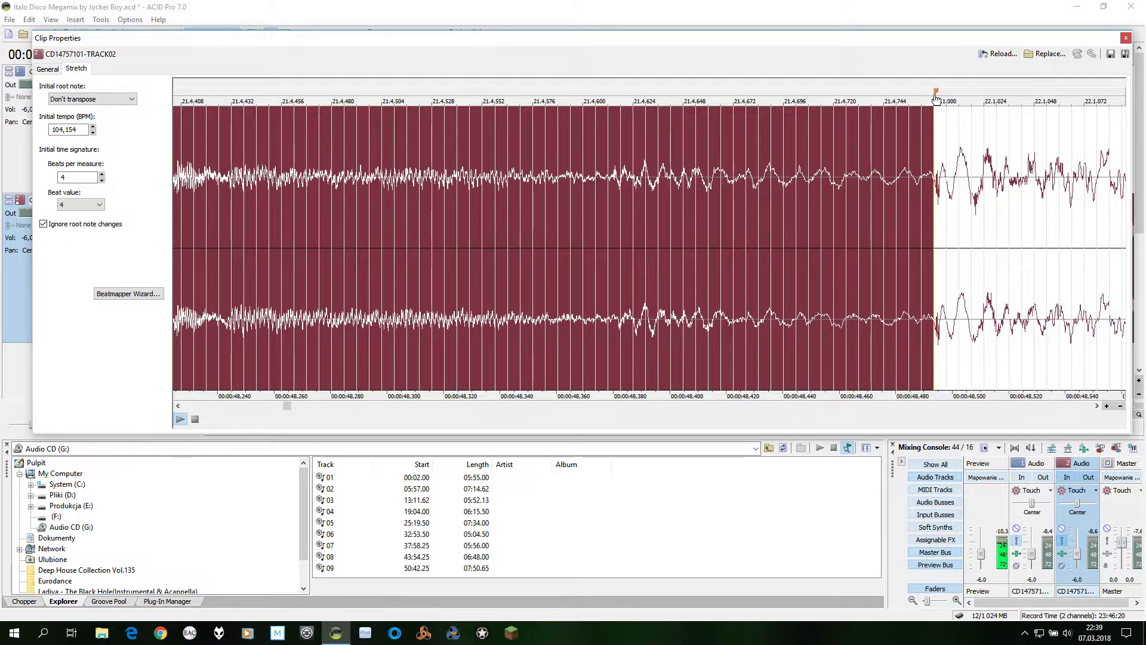
click(957, 172)
scroll(958, 172, right, 3)
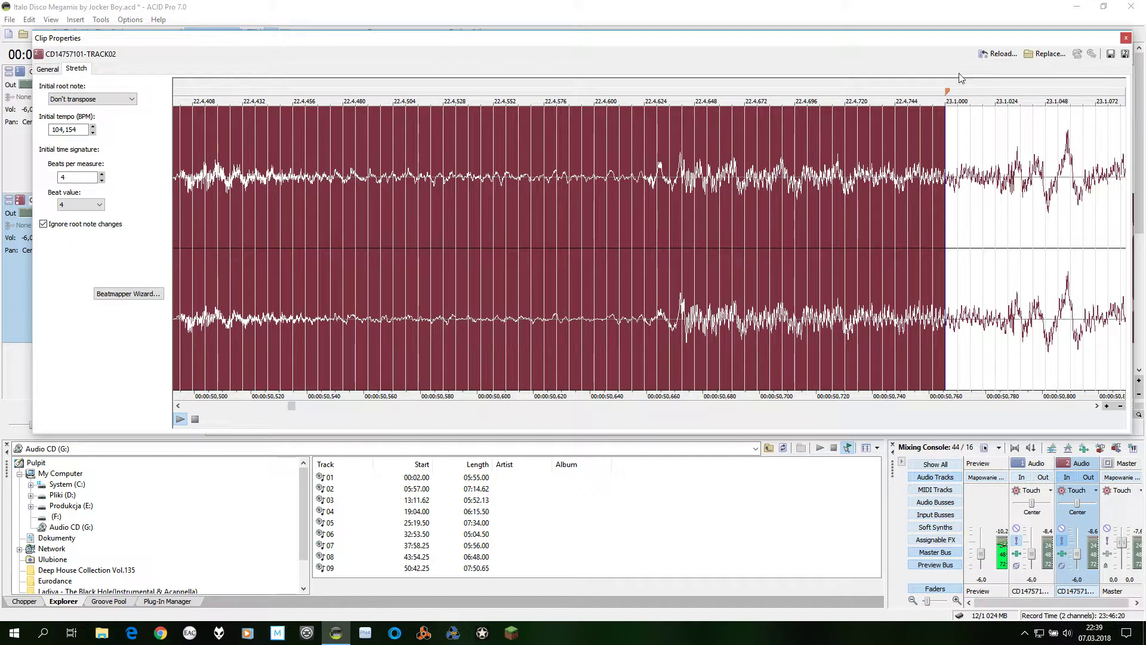
drag(948, 94, 1002, 95)
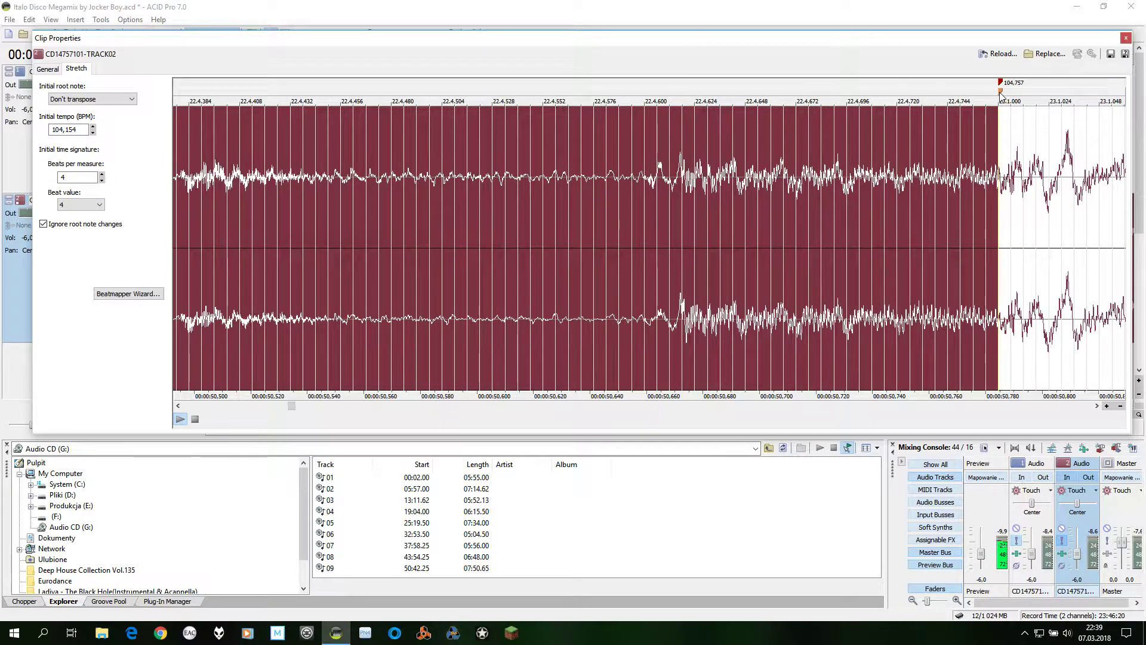
- Align the downbeat markers of measures 24 and 25 with their beat onsets, at about 53.08 s and 55.36 s
click(1039, 175)
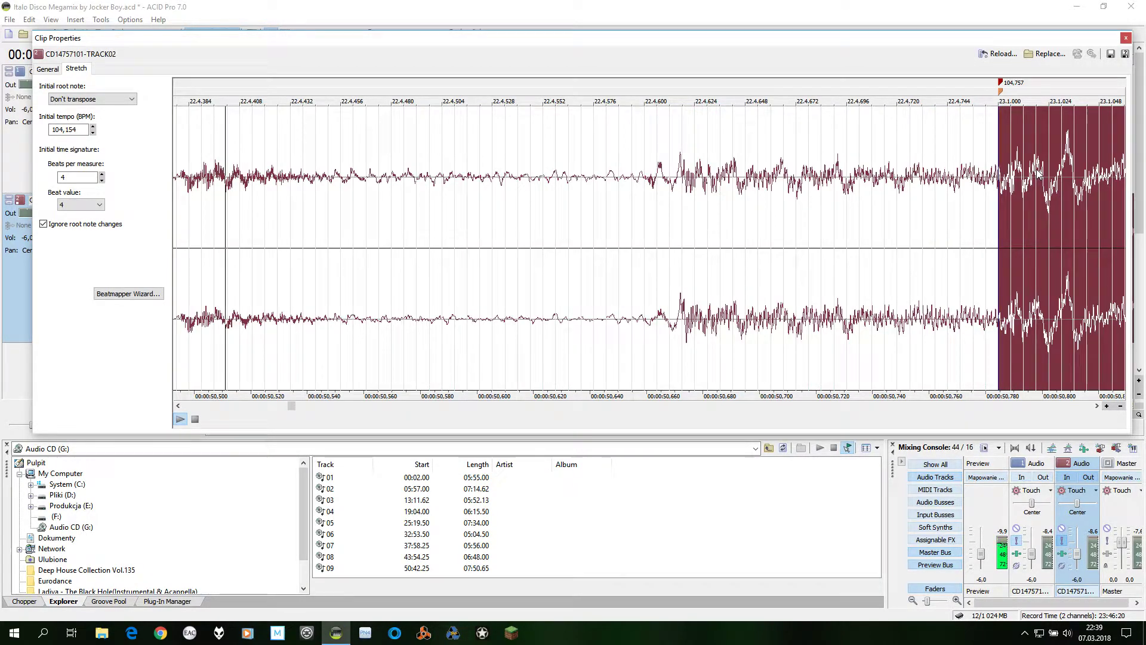
key(End)
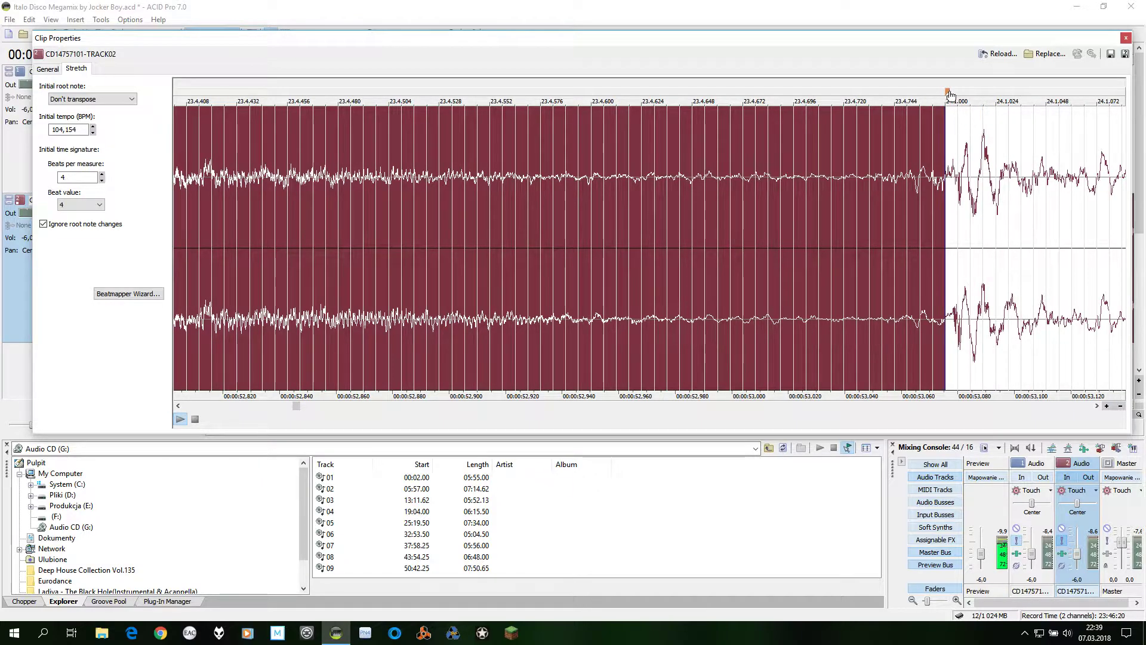
drag(948, 91, 958, 91)
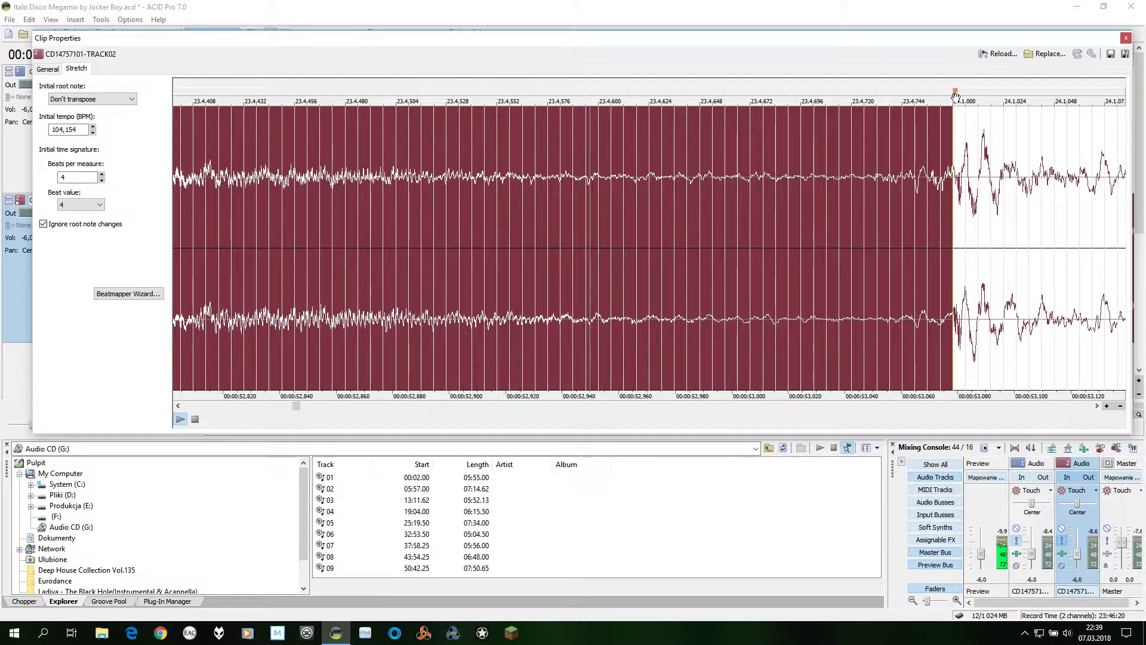
double_click(997, 166)
key(End)
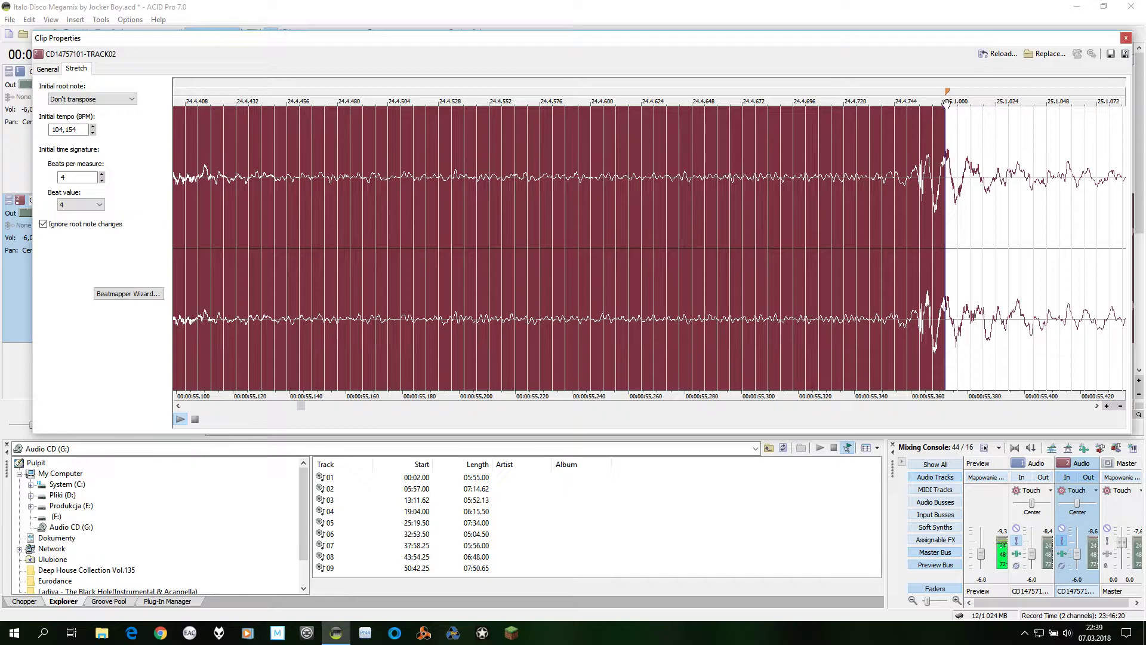
drag(948, 93, 918, 95)
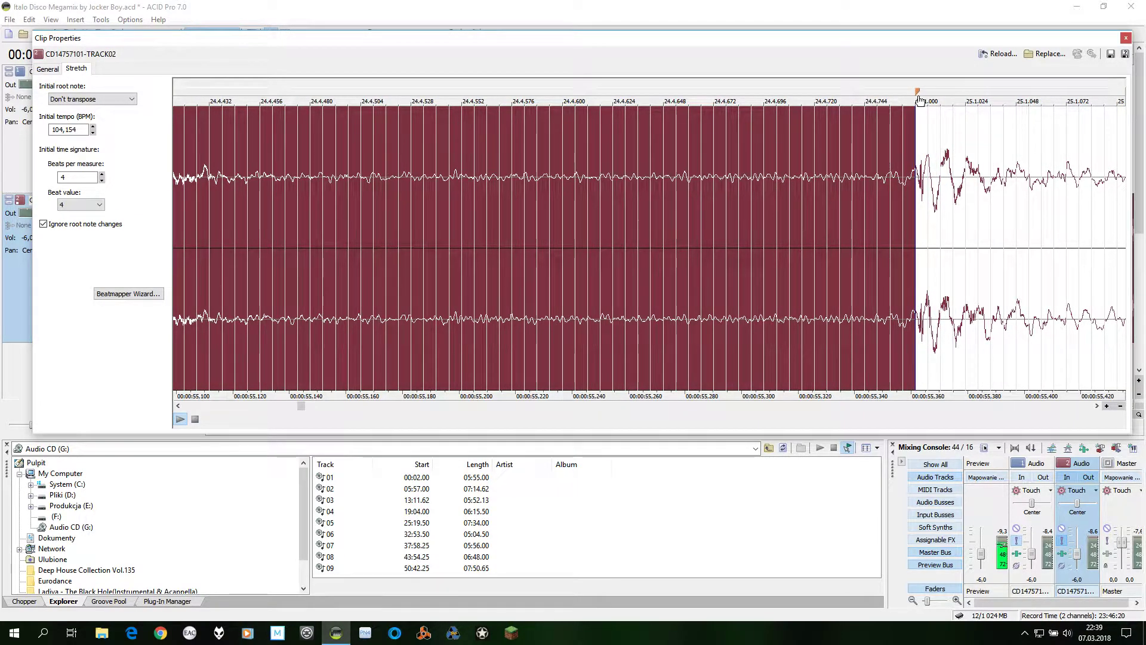
- Shift the downbeat markers of measures 26 and 27 forward to their beat onsets, at about 57.66 s and 59.98 s
click(964, 171)
key(End)
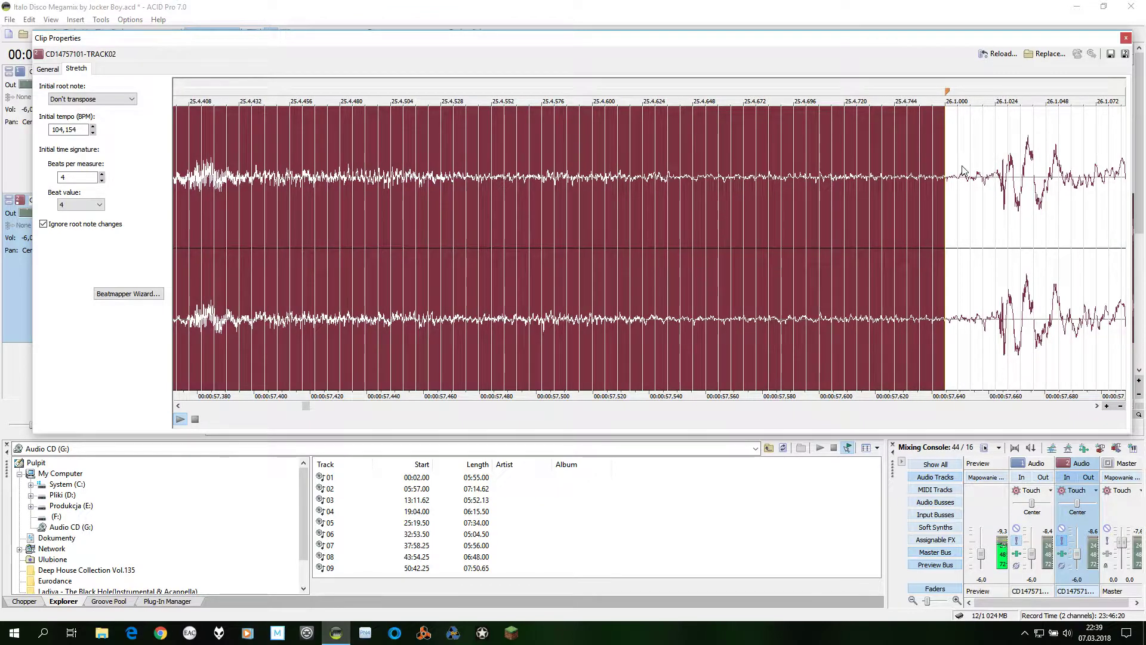
drag(950, 91, 1000, 87)
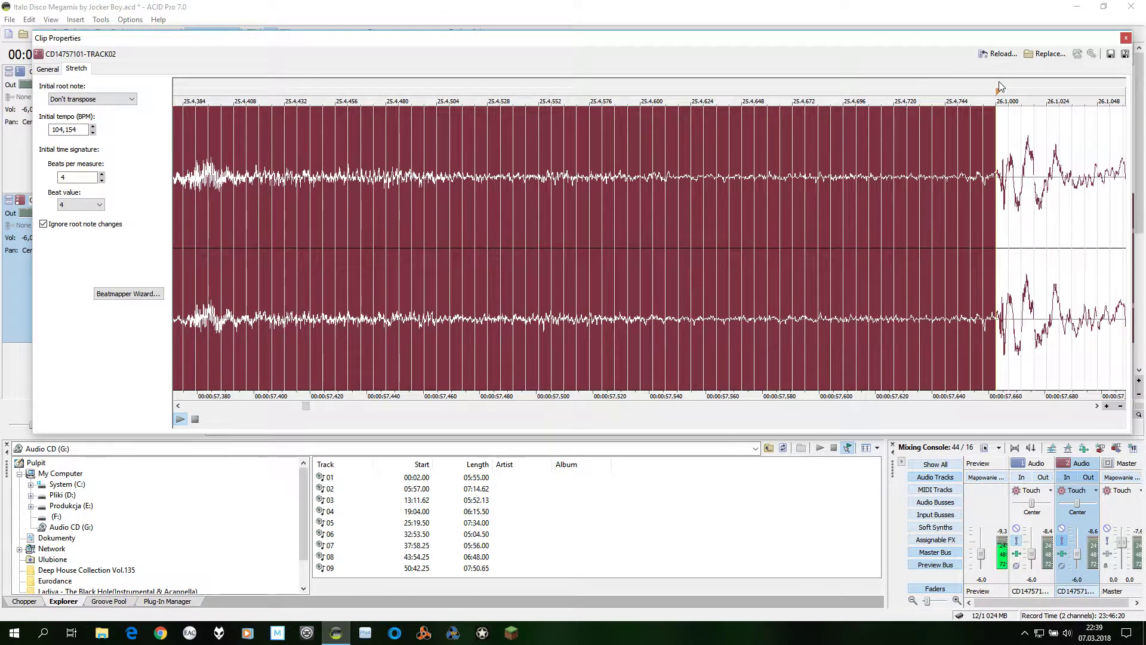
click(999, 91)
click(1025, 158)
key(End)
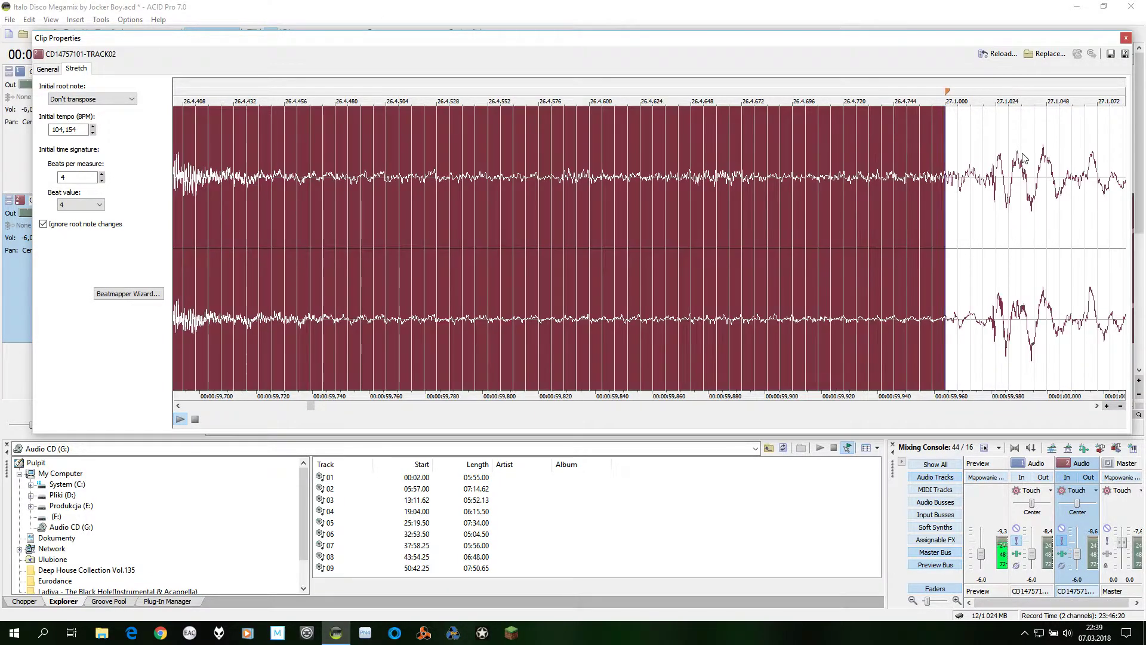
drag(949, 89, 991, 94)
- Move the downbeat markers of measures 28 and 29 back to their beat onsets, at about 1:02.29 and 1:04.58
click(1021, 196)
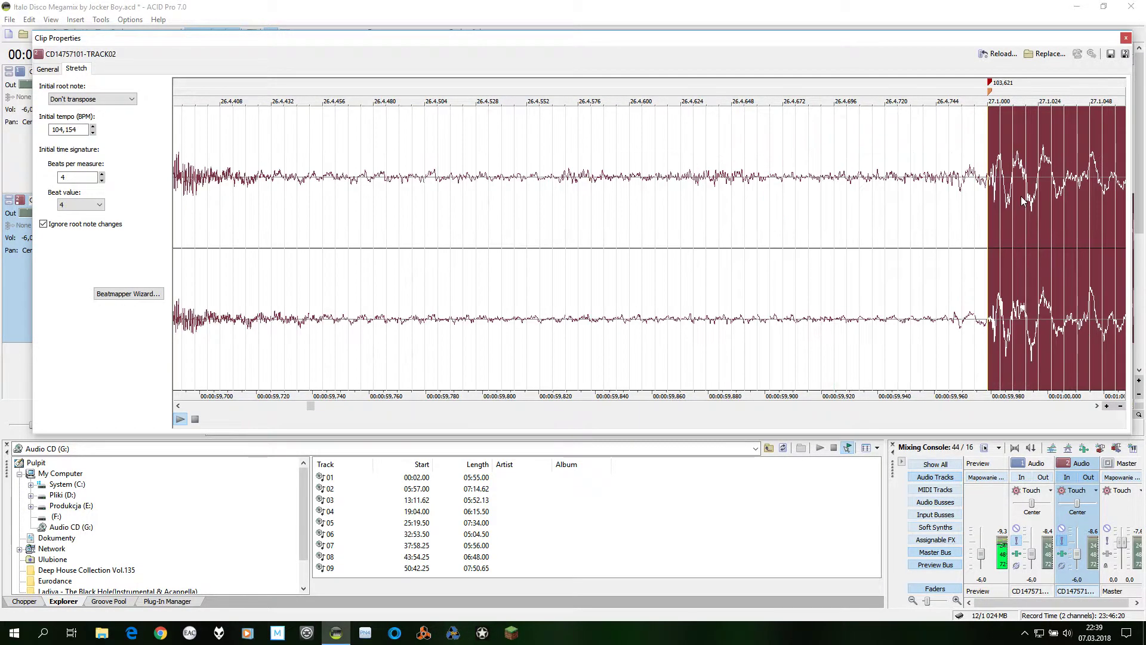
key(End)
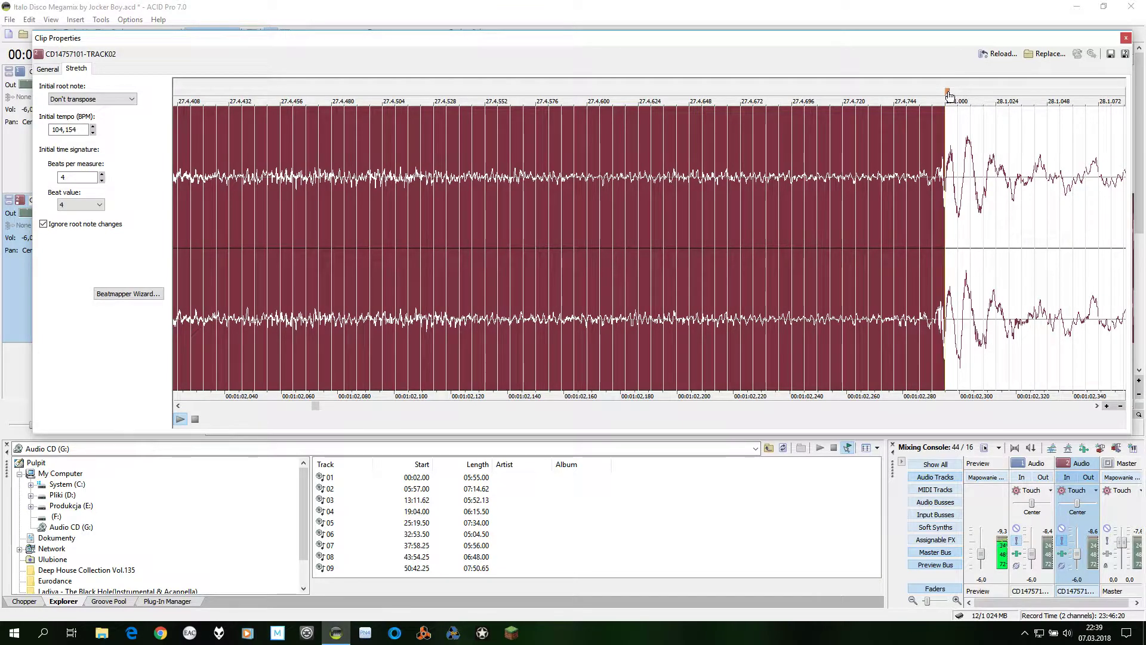
drag(949, 93, 944, 93)
click(972, 152)
key(End)
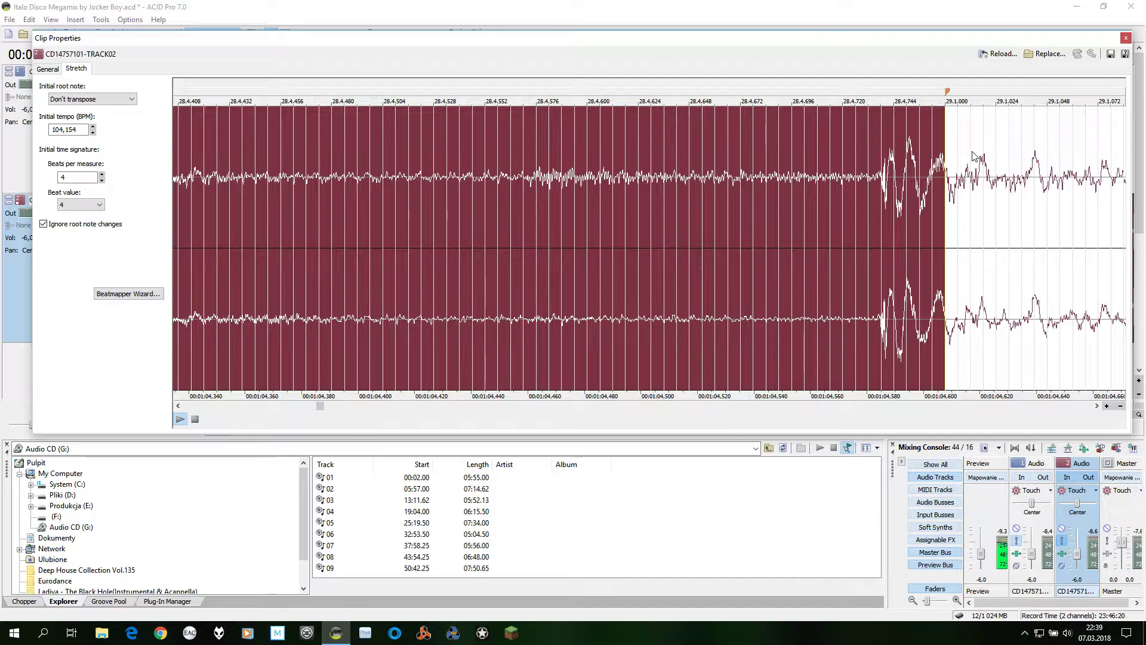
drag(949, 93, 886, 111)
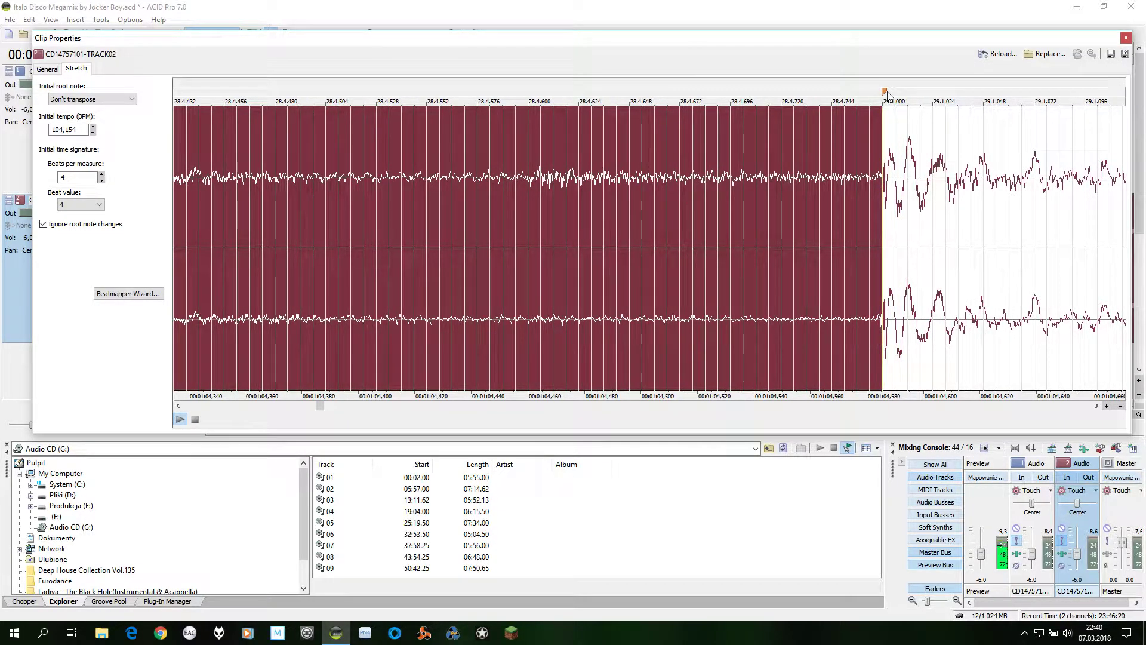
- Shift the downbeat markers of measures 30 and 31 forward to their beat onsets, at about 1:06.89 and 1:09.22
click(933, 173)
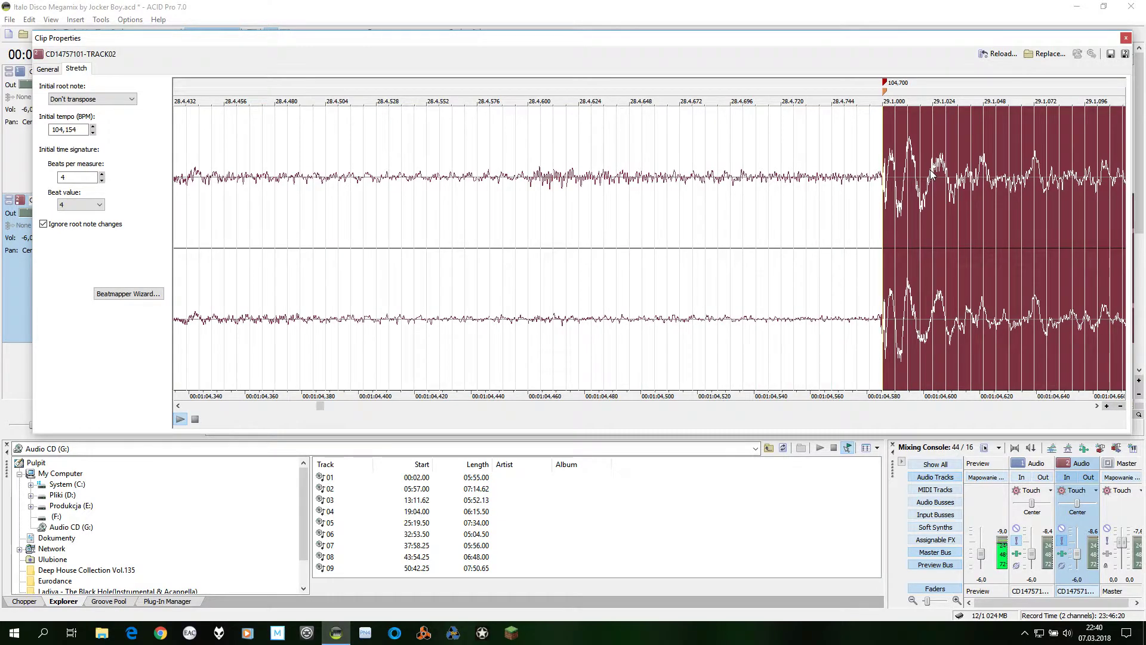
key(End)
drag(949, 94, 995, 94)
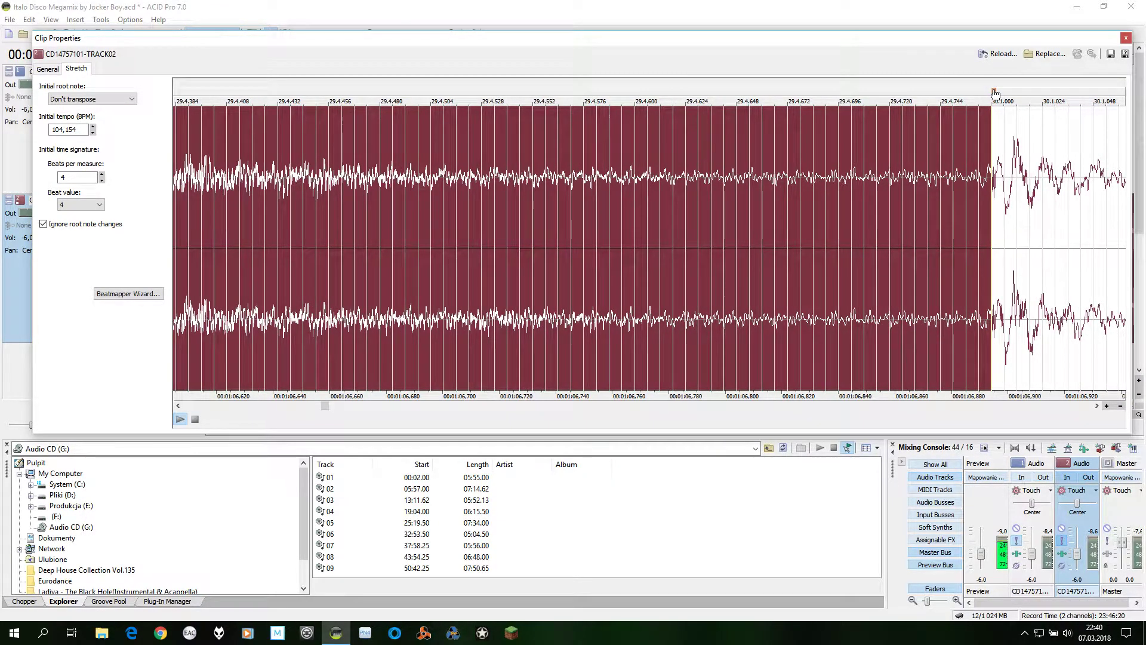
click(1027, 181)
scroll(1027, 181, right, 3)
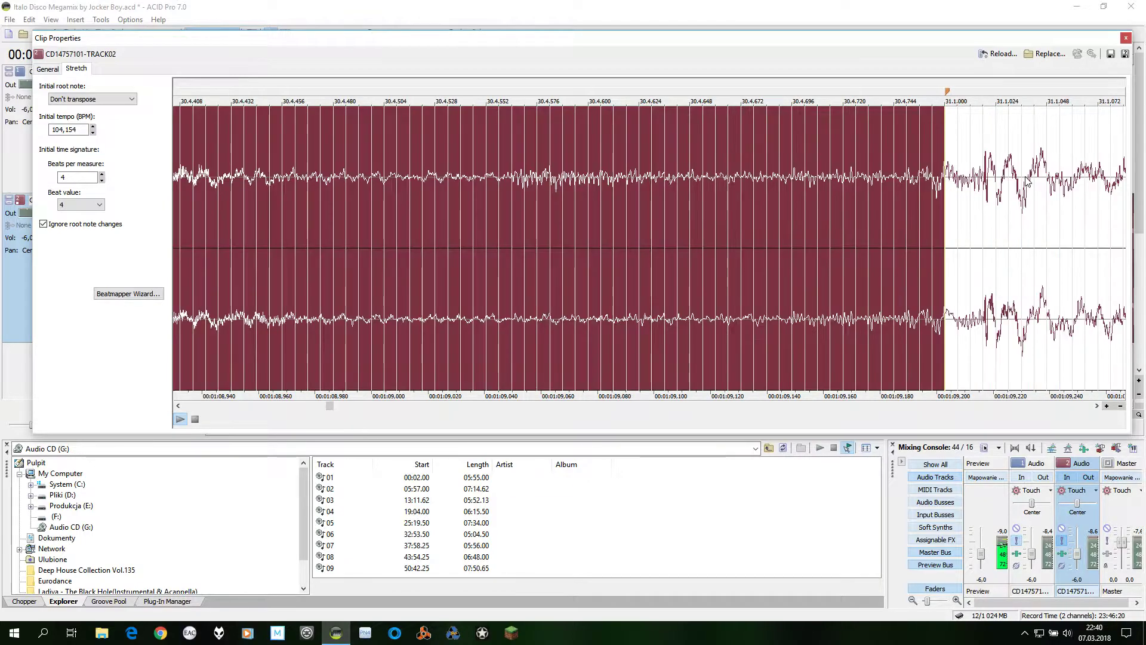
drag(950, 94, 985, 94)
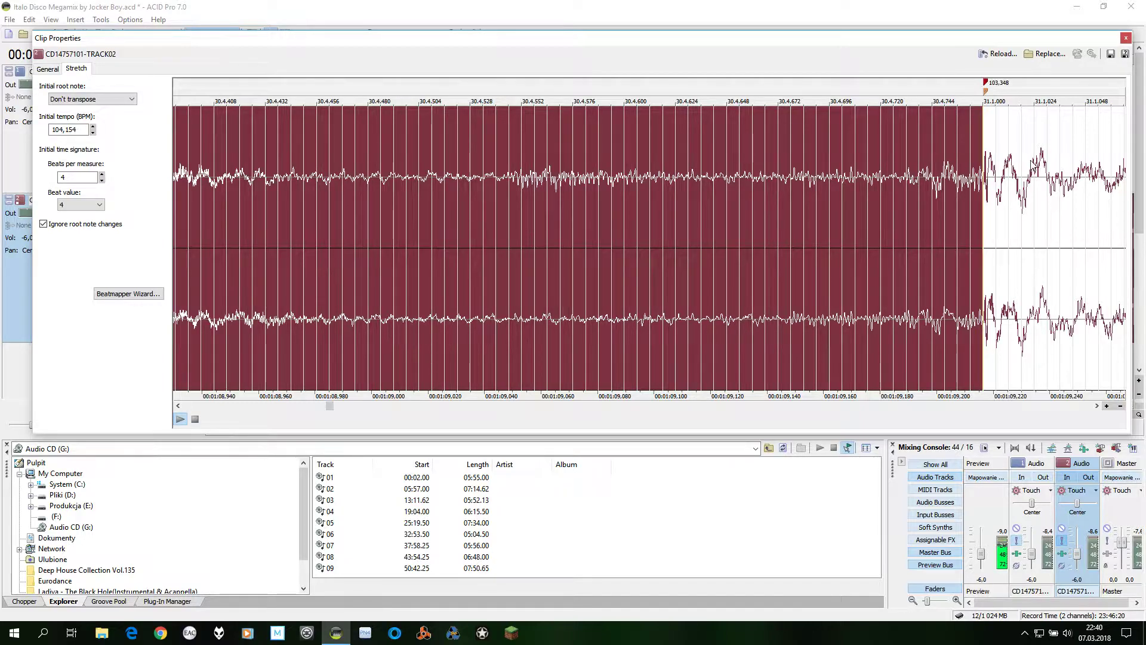
- Move the measure 32 downbeat marker back to about 1:11.51 and the measure 33 marker forward to about 1:13.82, on their beat onsets
double_click(1034, 168)
key(End)
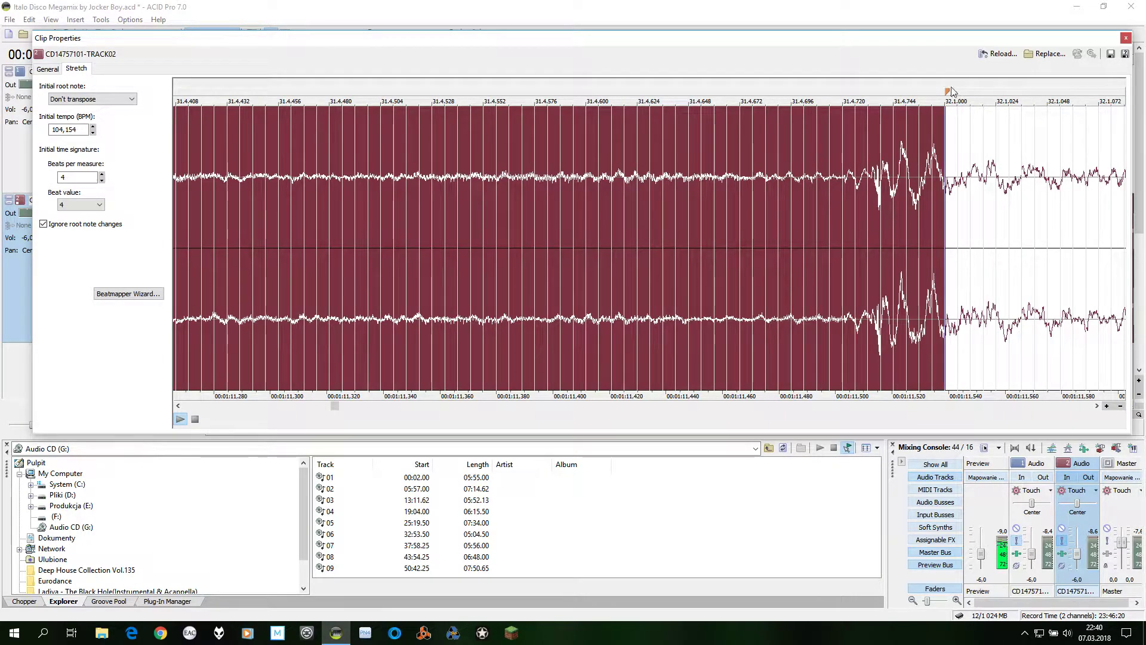
drag(949, 93, 875, 94)
double_click(924, 170)
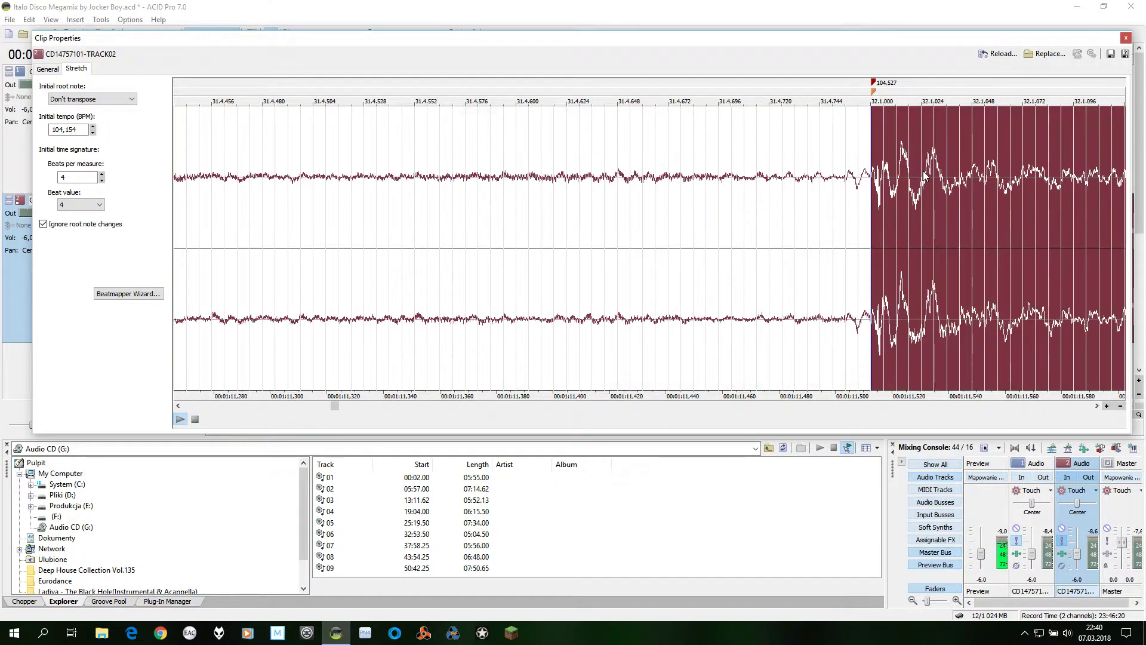
key(End)
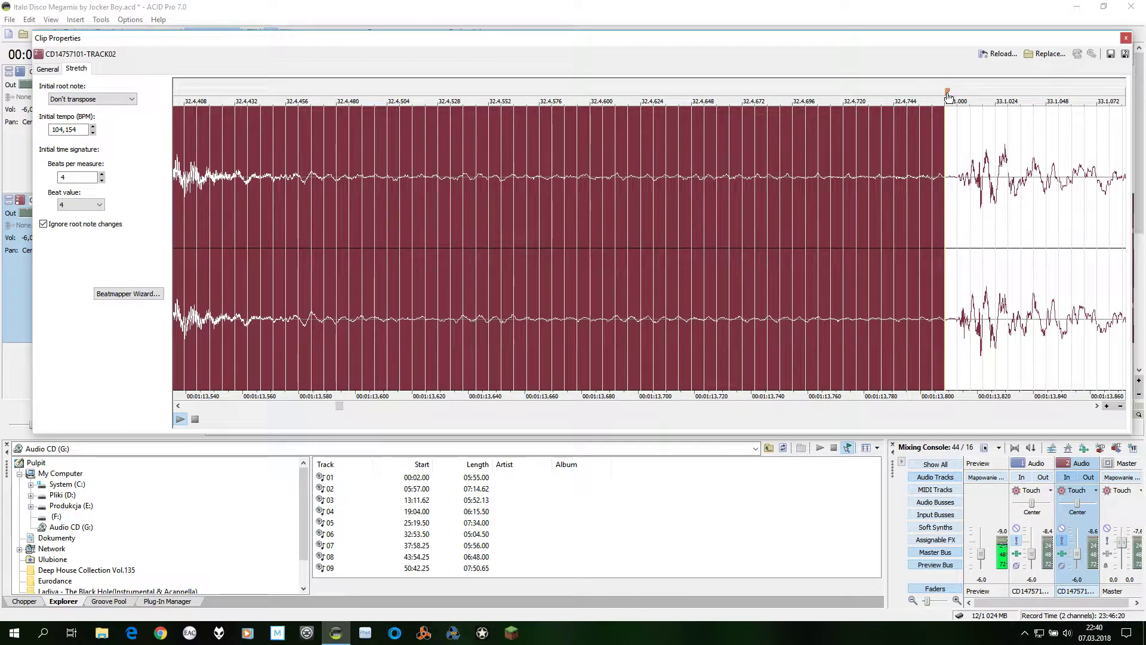
drag(949, 95, 973, 95)
- Move the measure 34 downbeat marker forward to about 1:16.13 and the measure 35 marker back to about 1:18.43, on their beat onsets
click(998, 148)
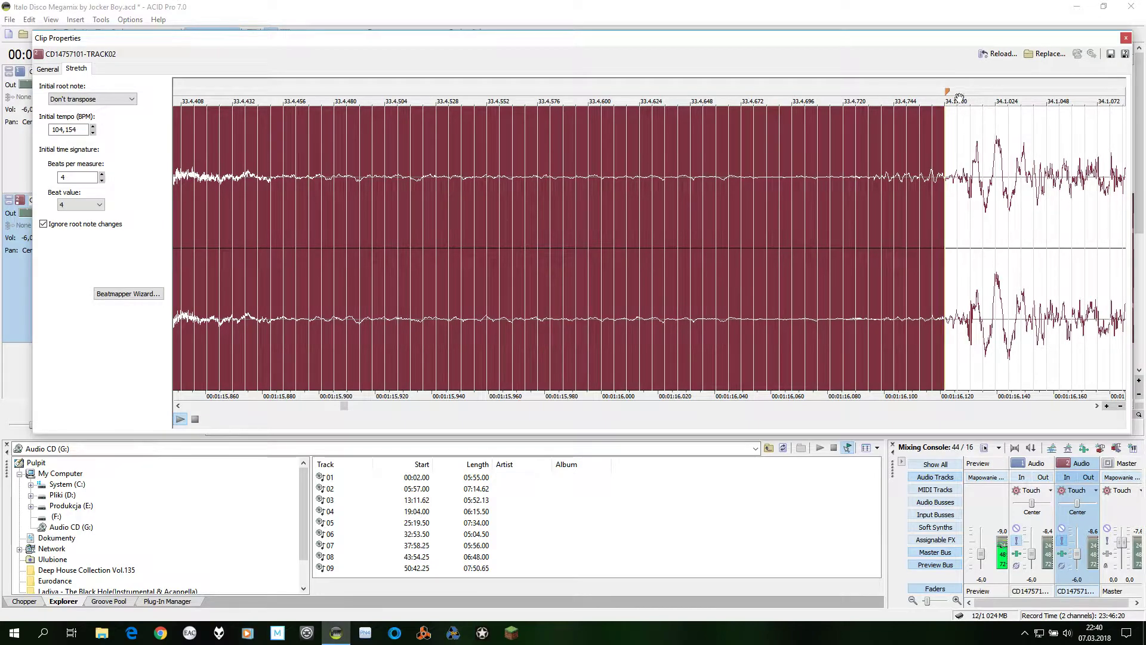
drag(947, 94, 971, 95)
click(1001, 156)
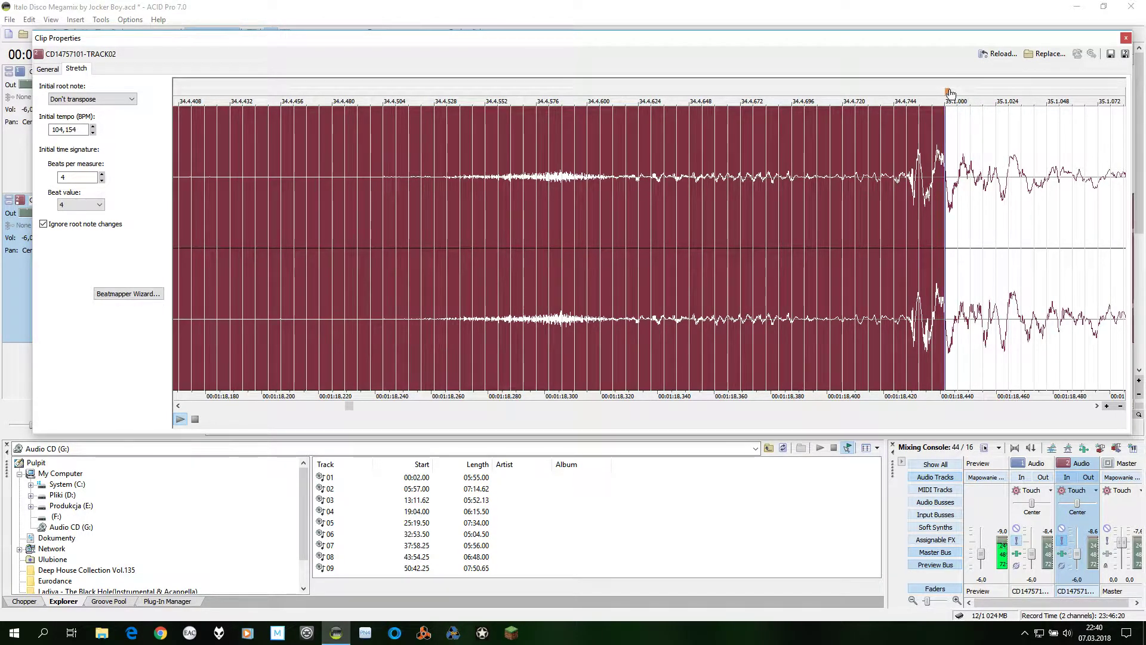
drag(946, 94, 915, 97)
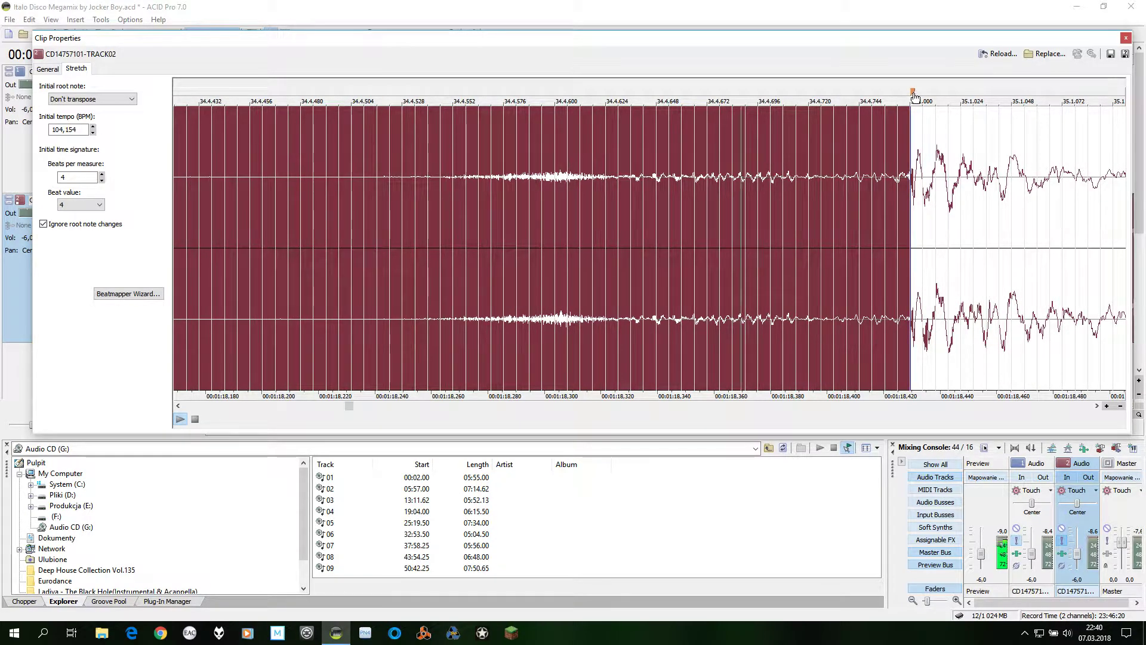
- Shift the downbeat markers of measures 36 and 38 forward to their beat onsets at about 1:20.74 and 1:25.37, skipping measure 37
click(943, 155)
key(End)
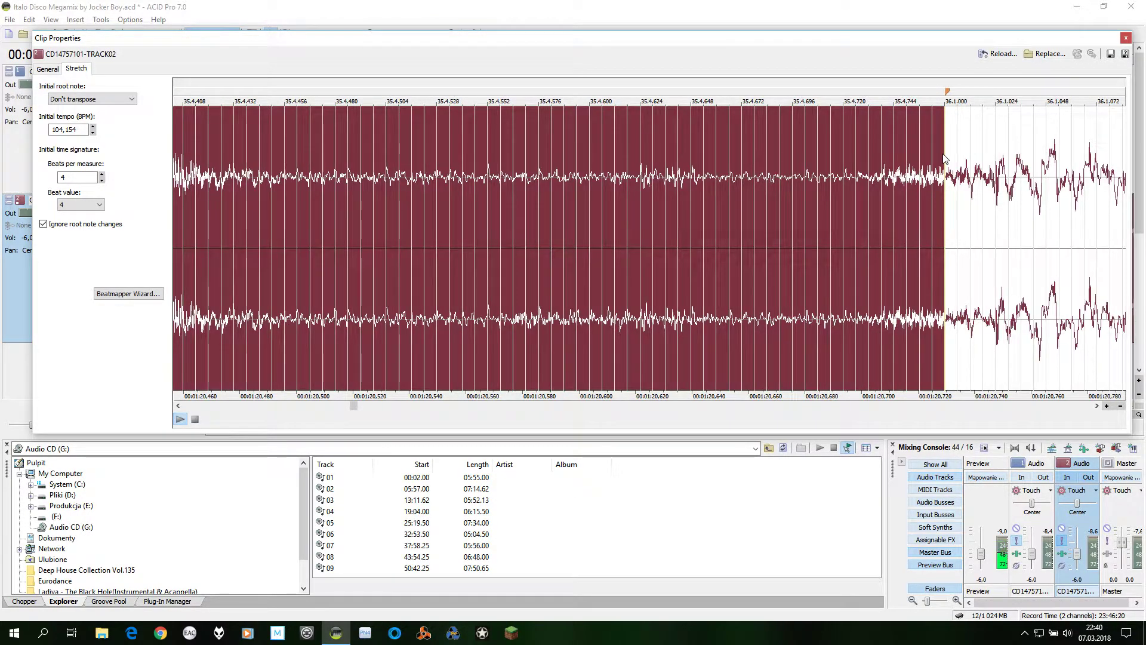
drag(949, 94, 964, 83)
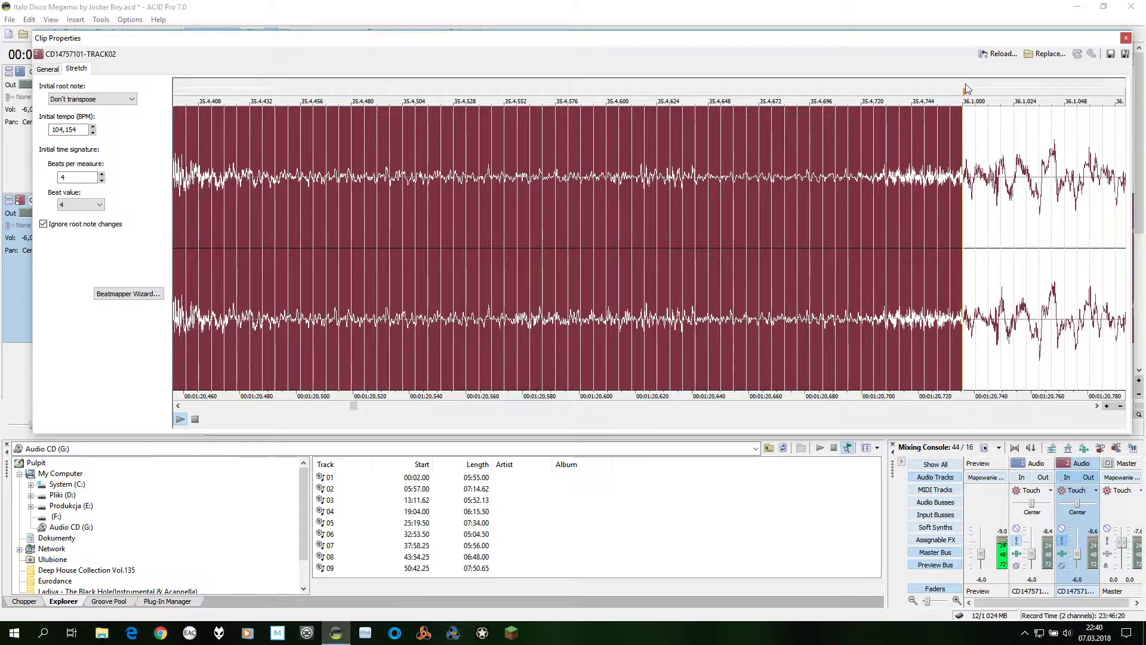
click(994, 185)
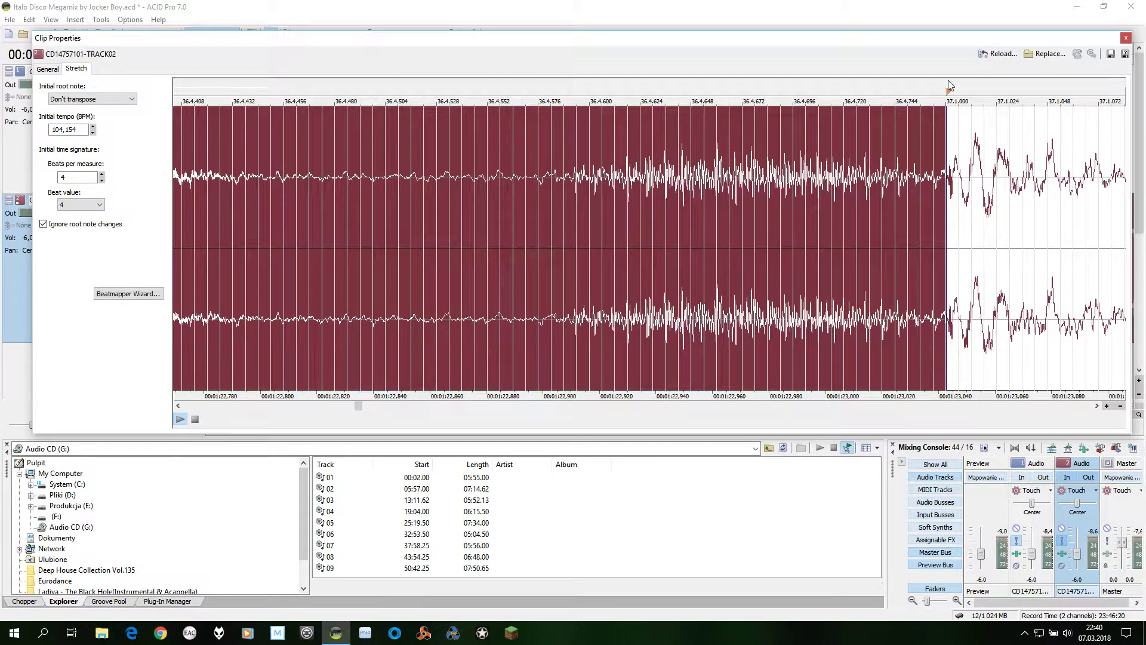
click(981, 155)
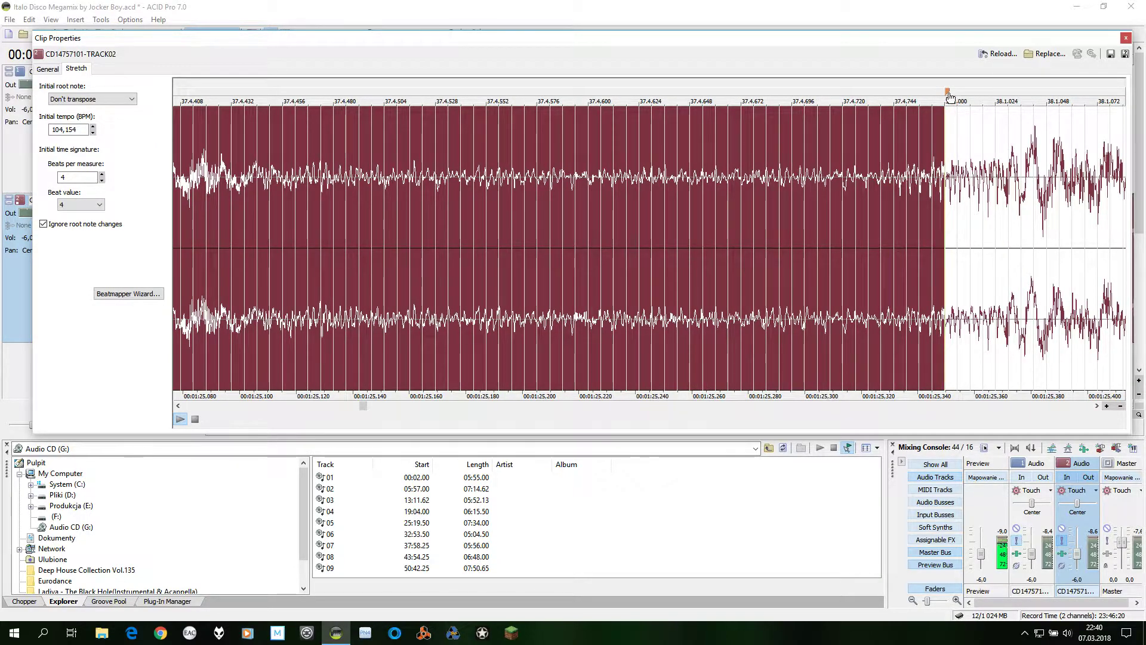
drag(950, 96, 1008, 99)
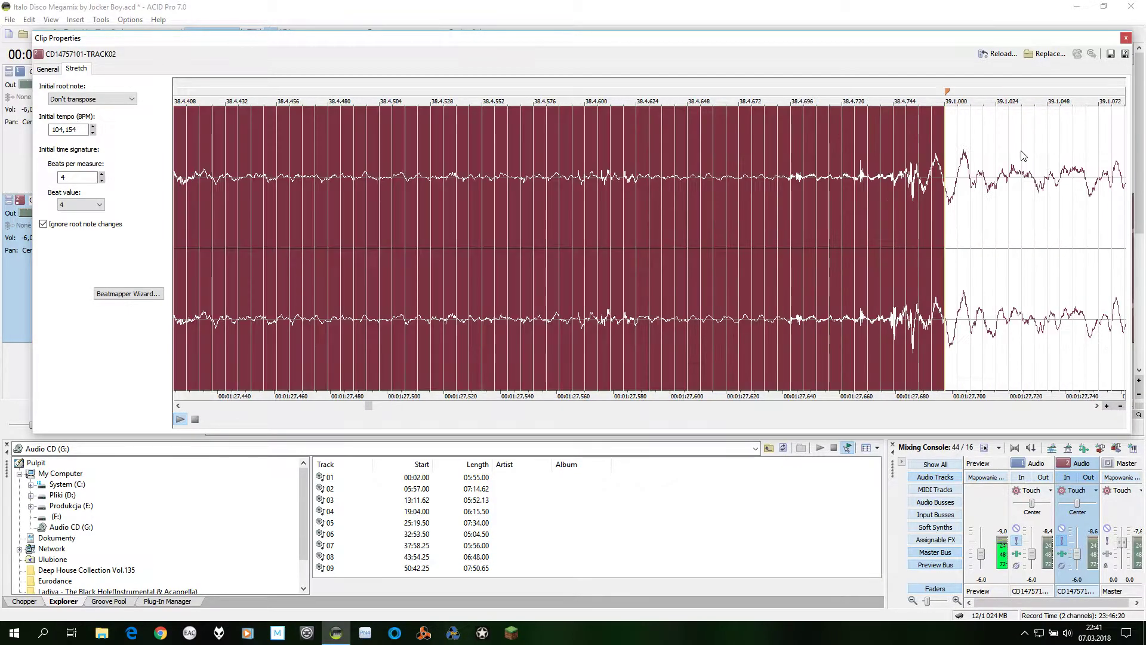
- Move the downbeat markers of measures 39 and 40 back to their beat onsets, at about 1:27.68 and 1:29.99
drag(950, 98, 898, 103)
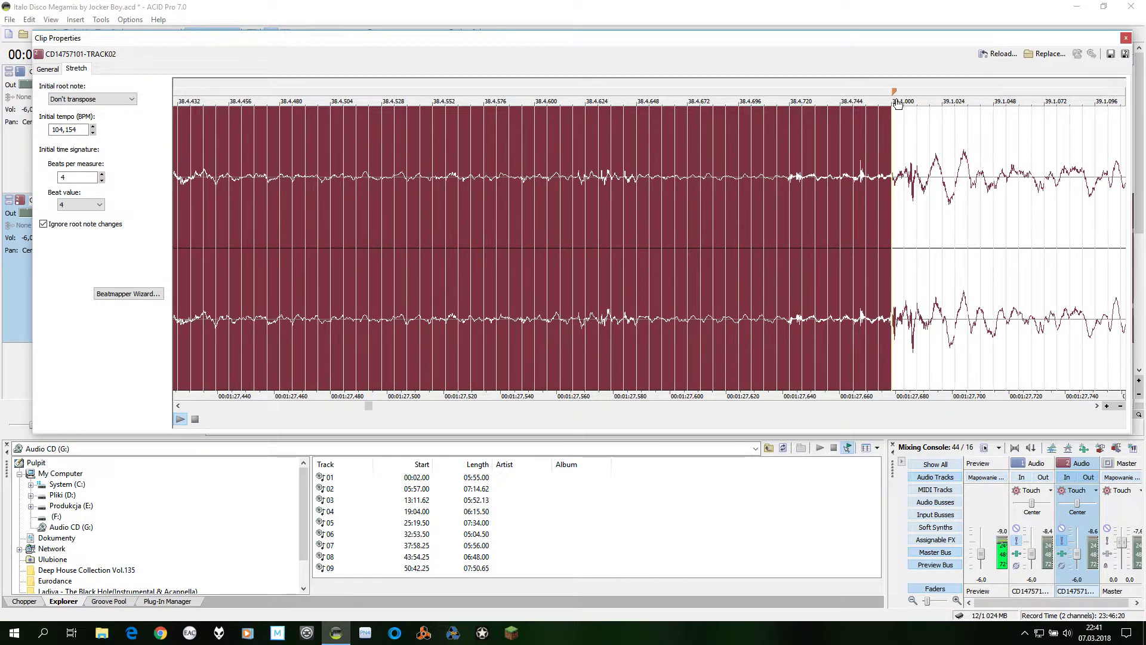
double_click(895, 94)
double_click(914, 143)
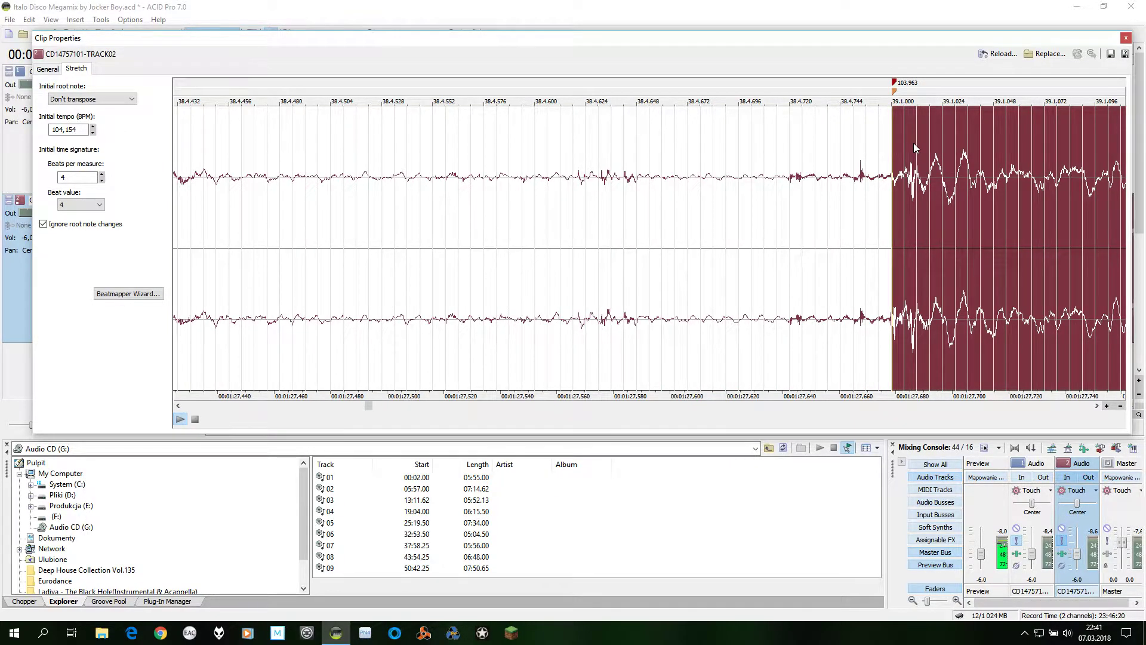
key(End)
drag(948, 93, 944, 92)
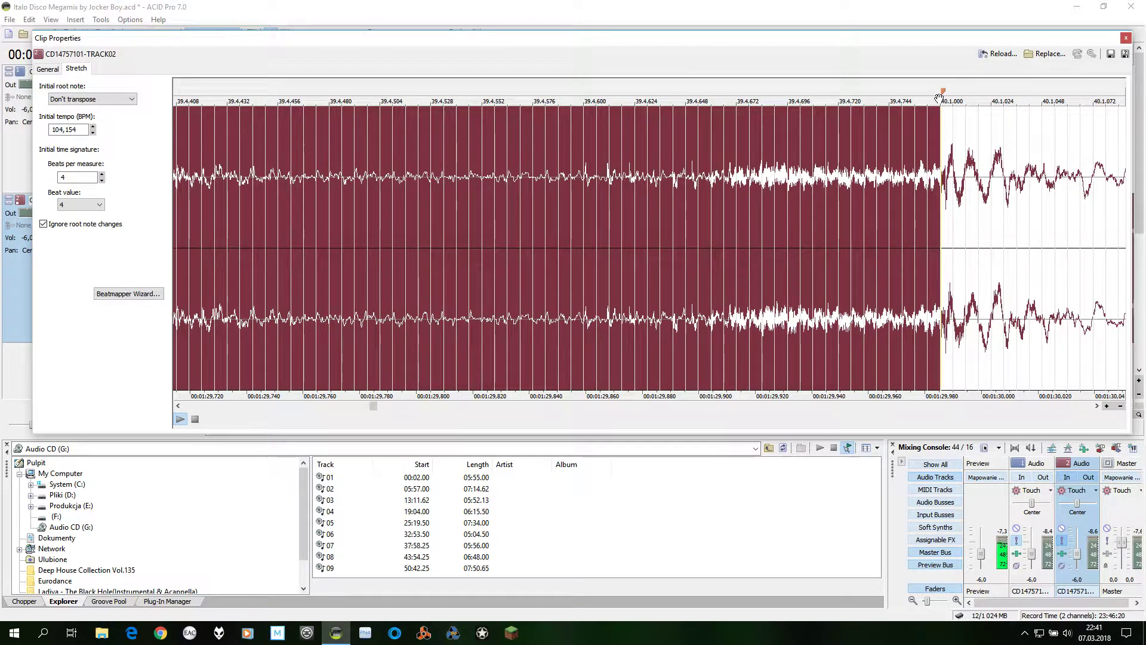
- Move the measure 41 downbeat marker back onto the beat's onset at about 1:32.28 and select measure 41
double_click(944, 93)
key(period)
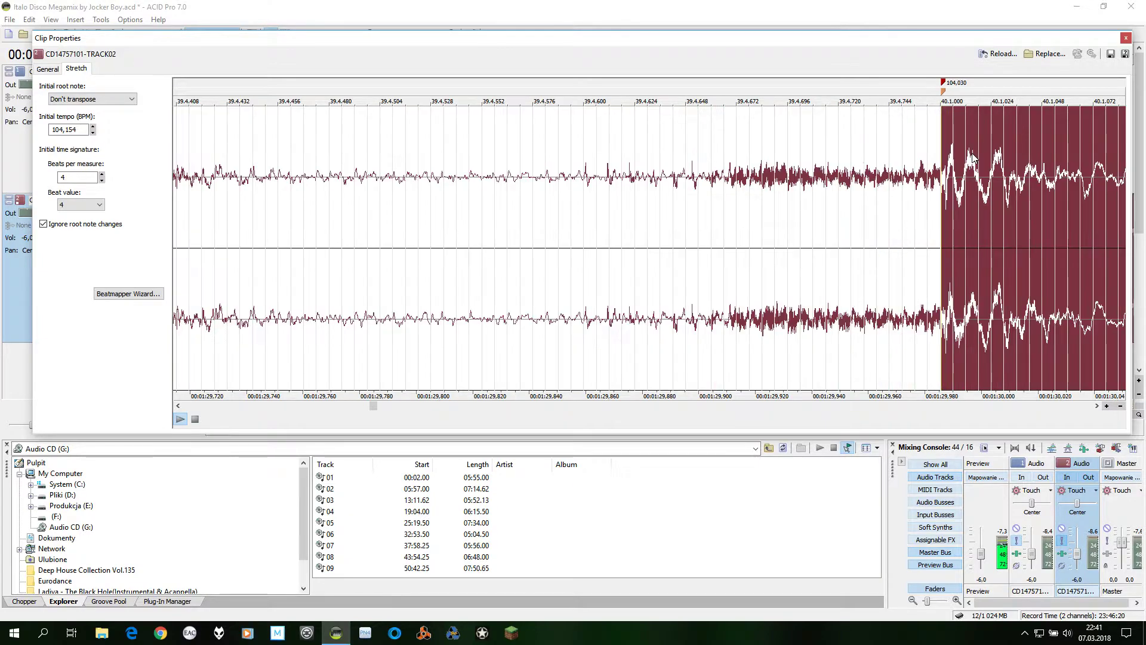
key(End)
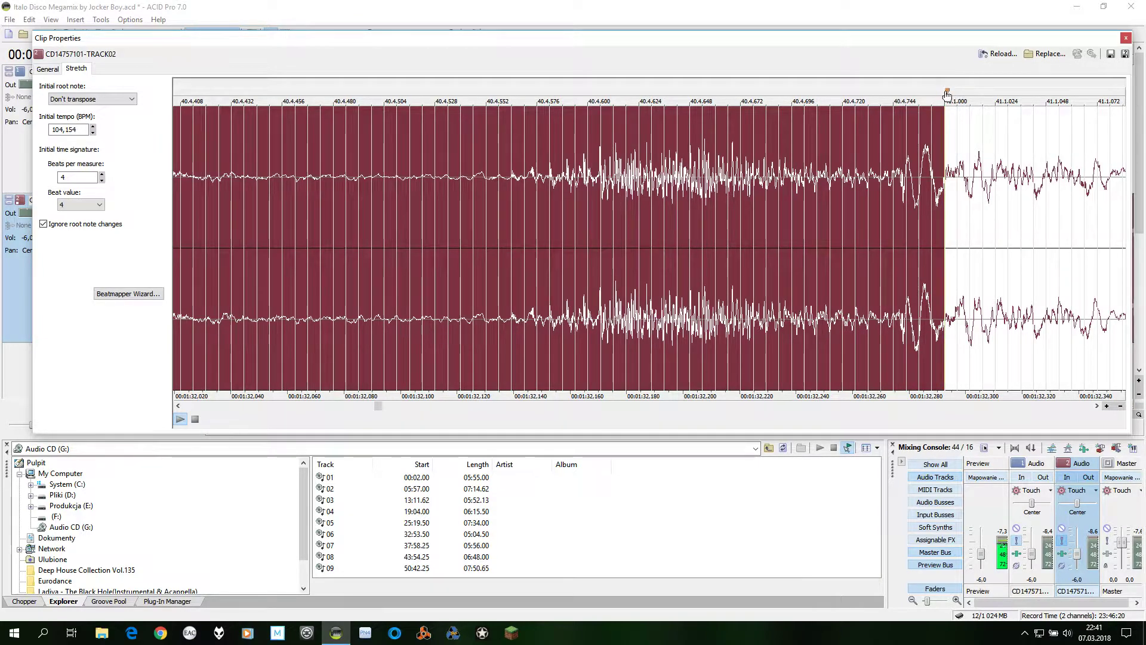
drag(950, 95, 906, 101)
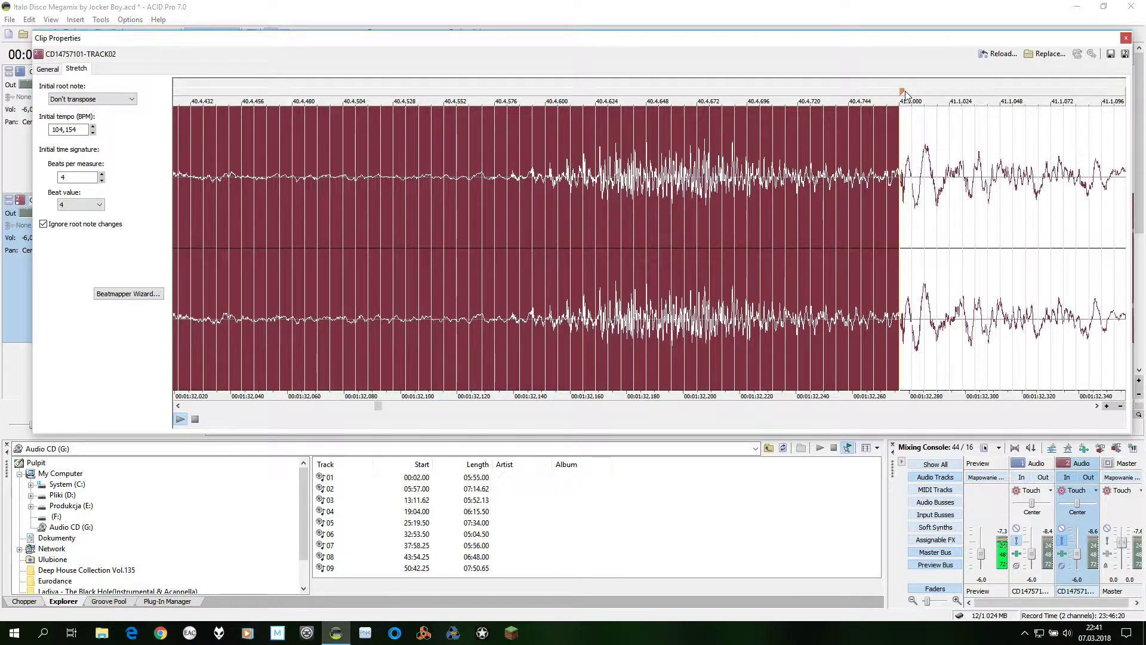
key(period)
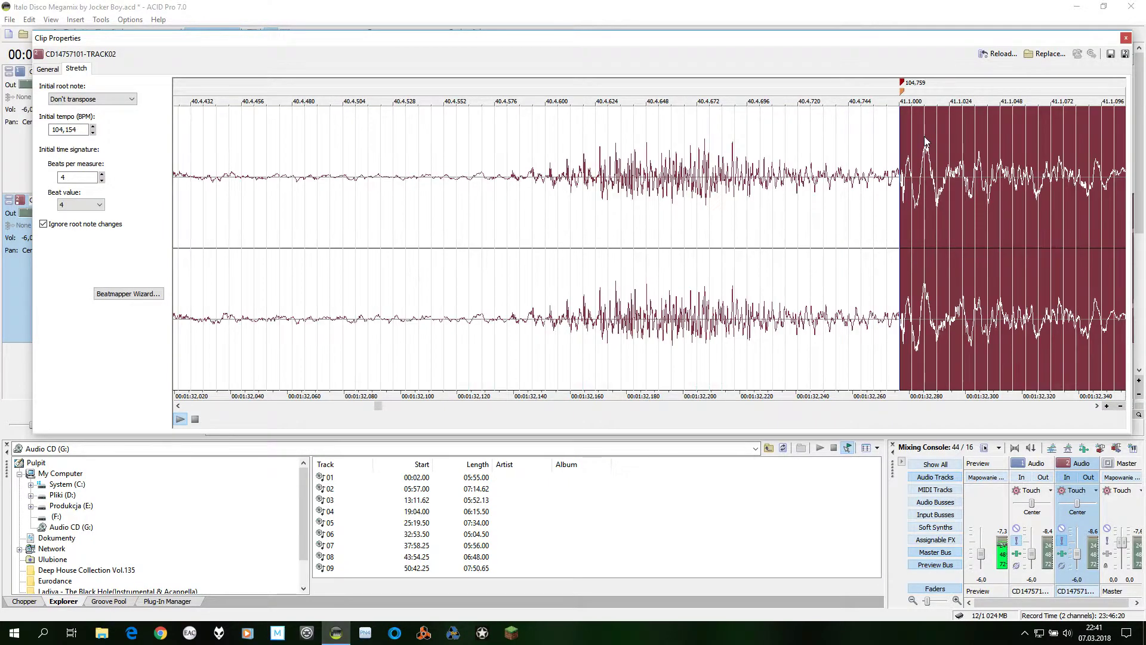
key(End)
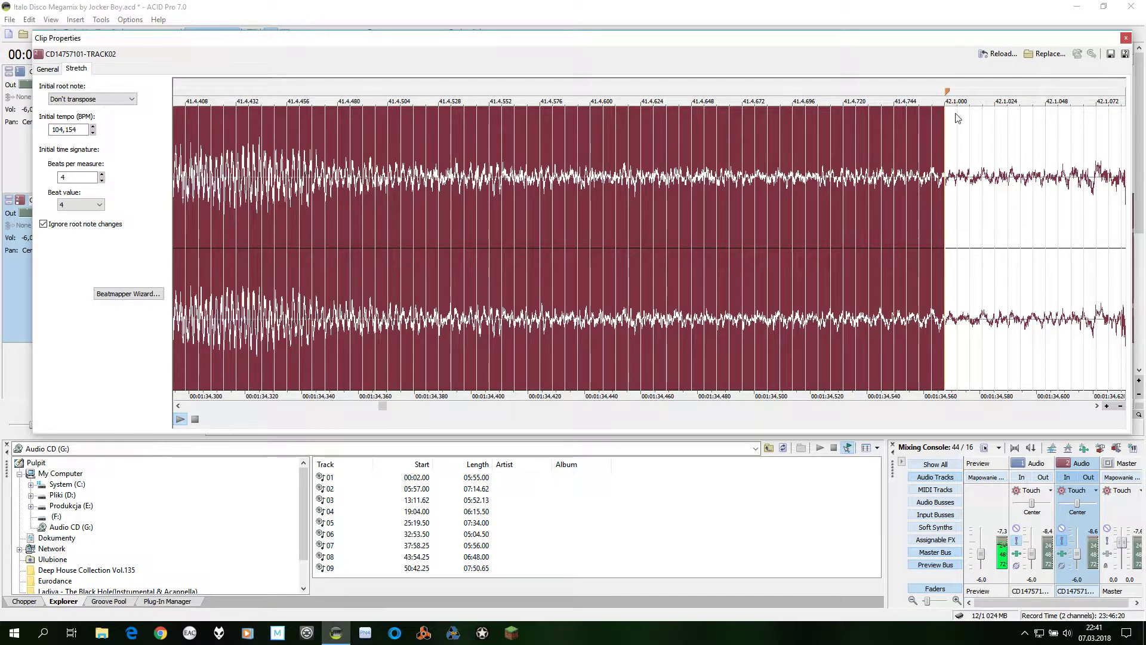
- Move the measure 42 downbeat marker forward onto the beat's onset at about 1:34.62
click(1120, 408)
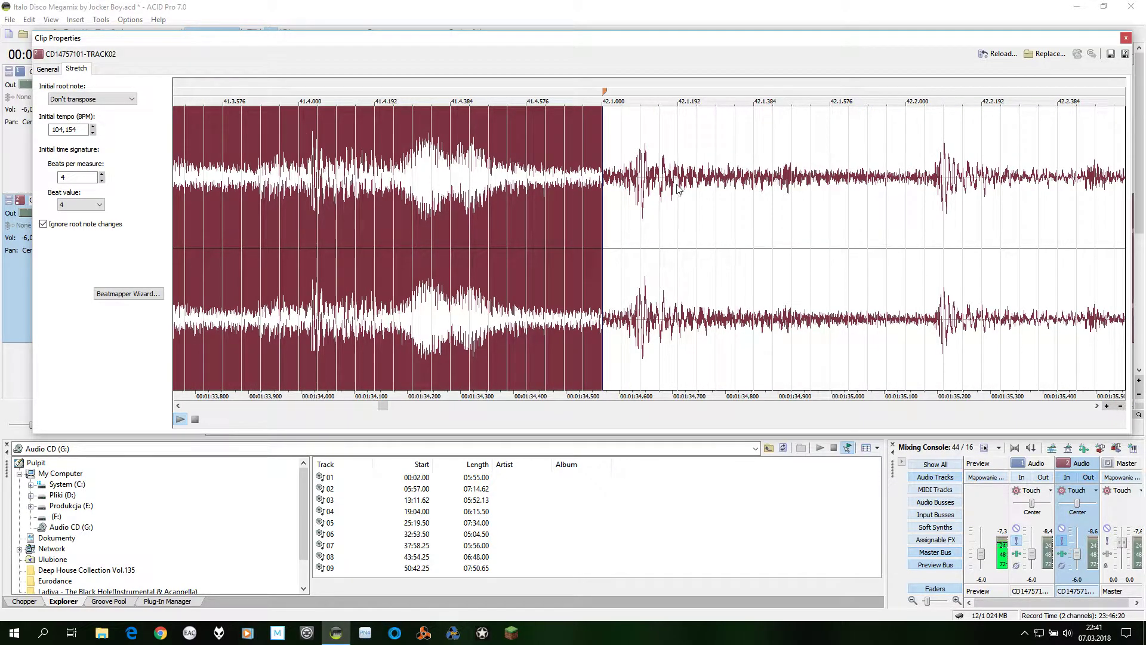
double_click(663, 233)
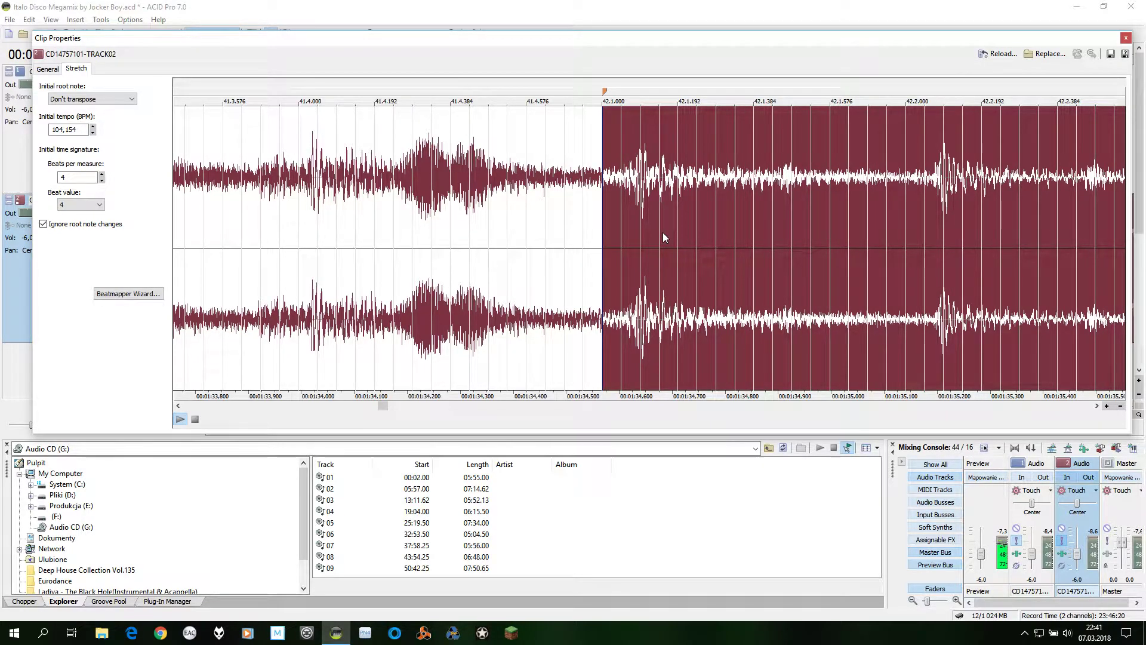
double_click(566, 192)
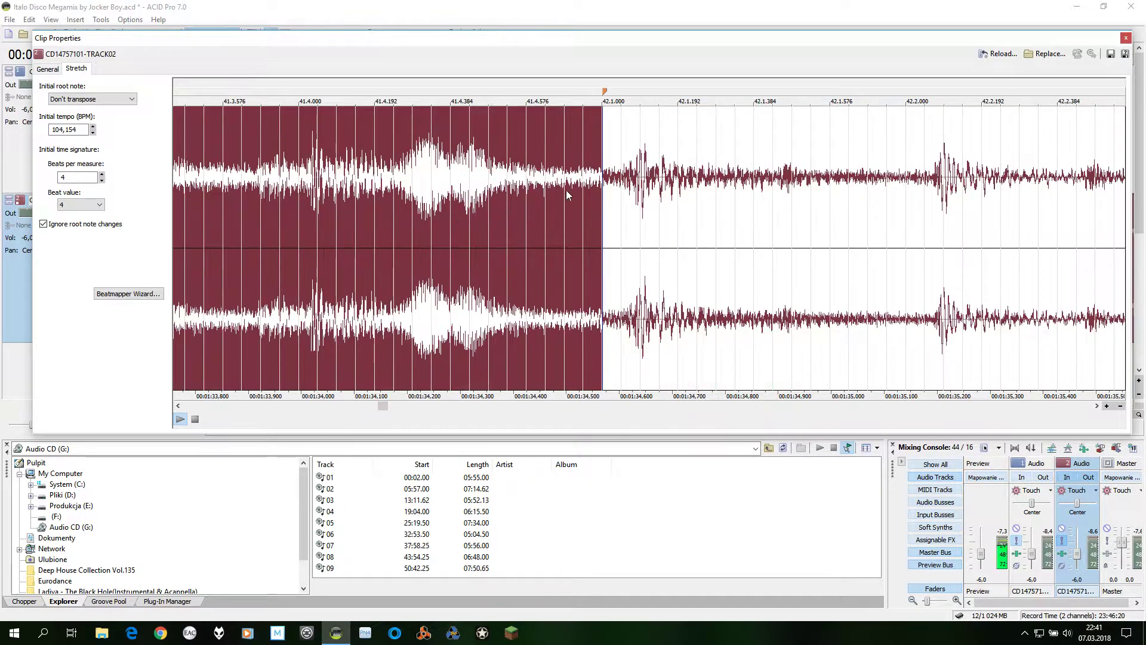
drag(608, 92, 637, 89)
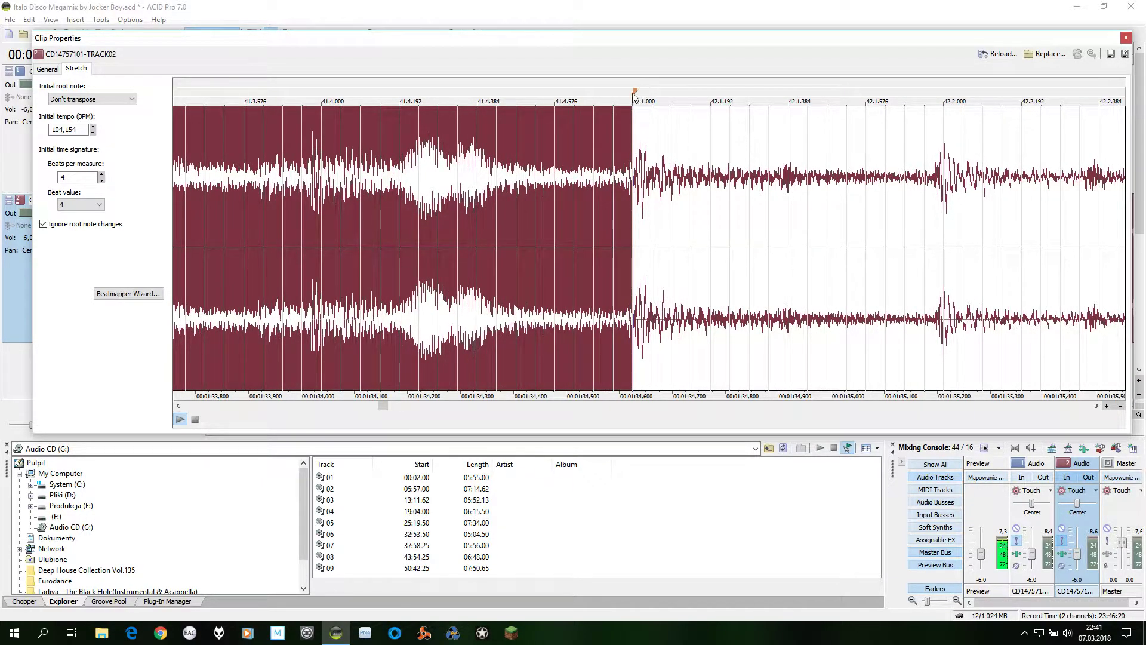
- Move the measure 43 downbeat marker back to about 1:36.93 and the measure 44 marker forward to about 1:39.27, on their beat onsets
click(687, 165)
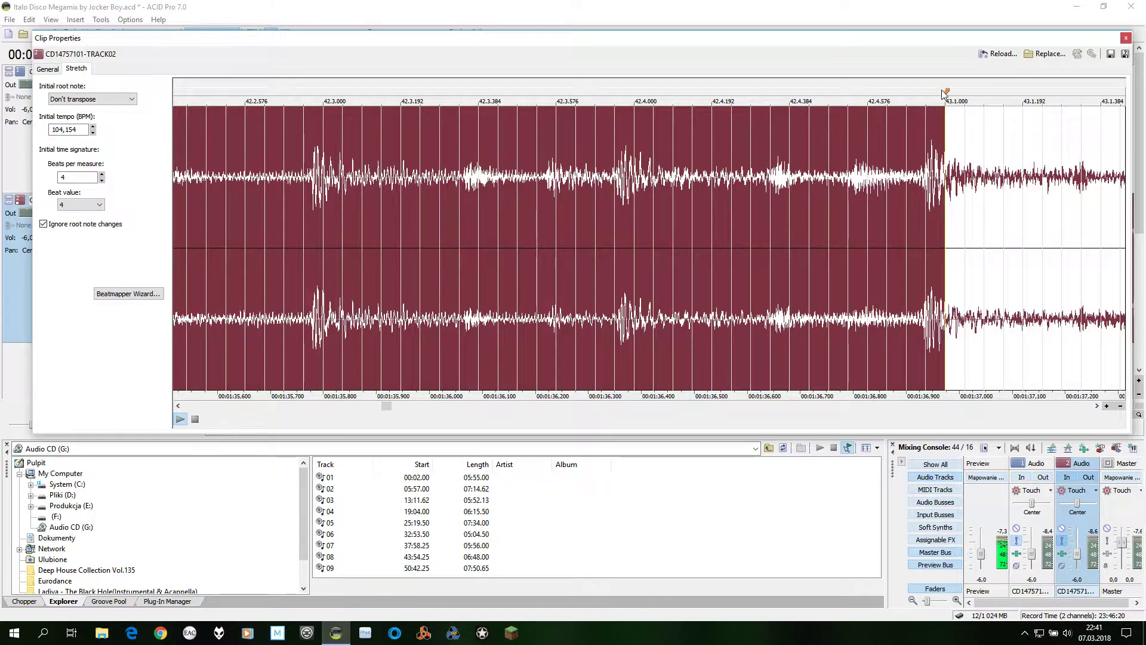
drag(949, 93, 927, 97)
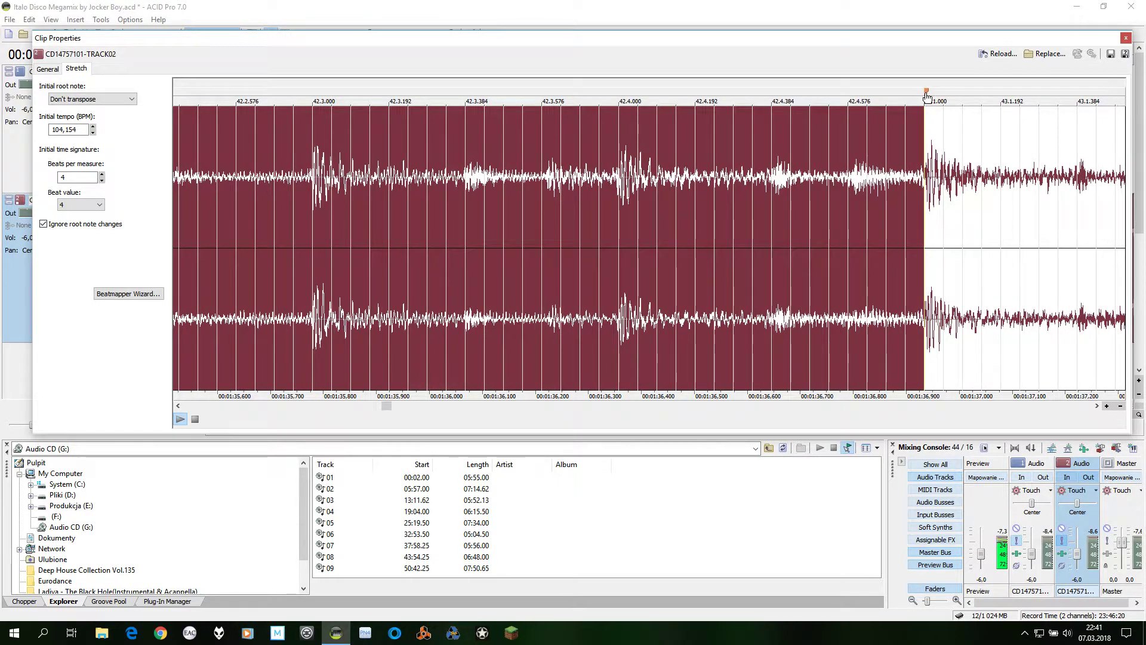
click(956, 147)
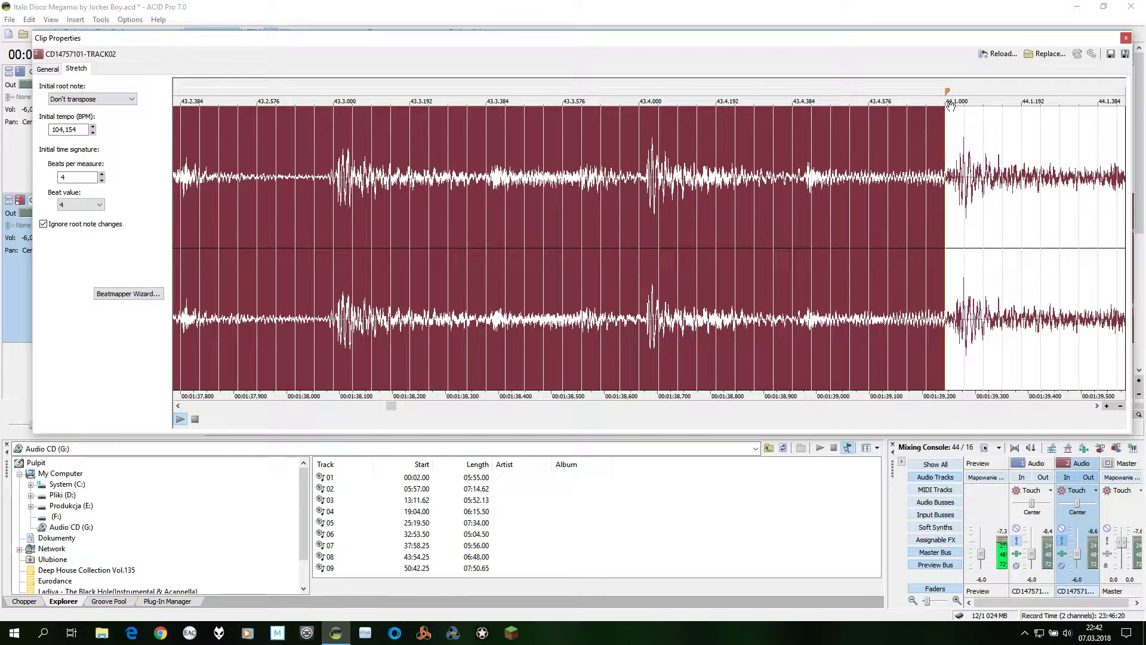
drag(950, 96, 963, 90)
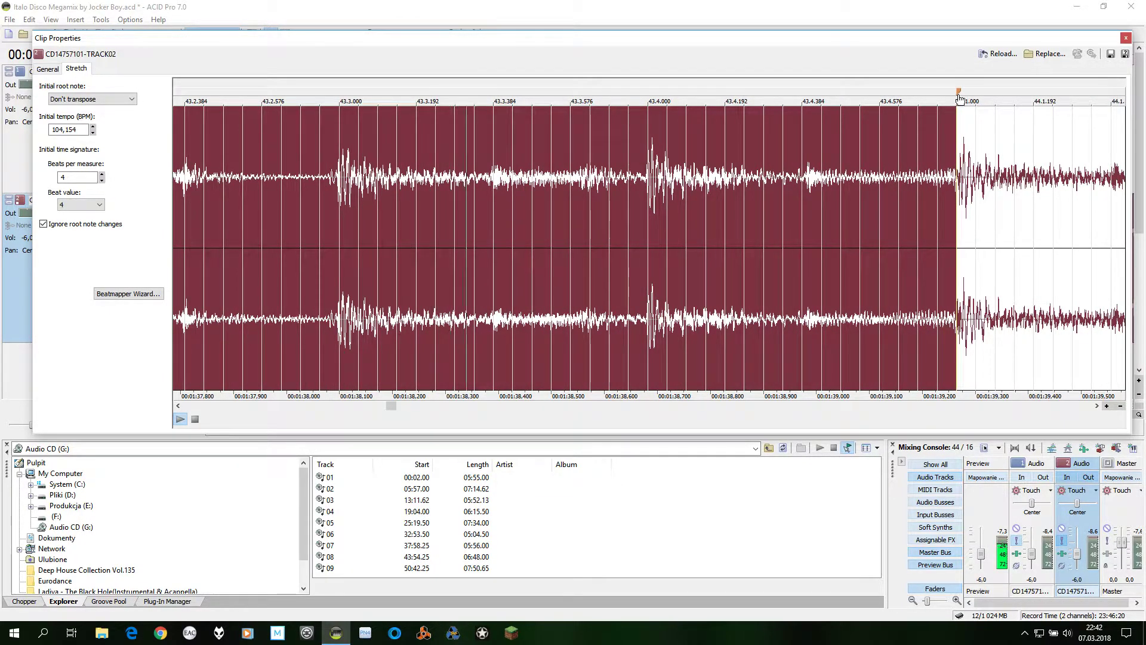
- Shift the downbeat markers of measures 45 and 46 back to their beat onsets, at about 1:41.58 and 1:43.89
click(1009, 182)
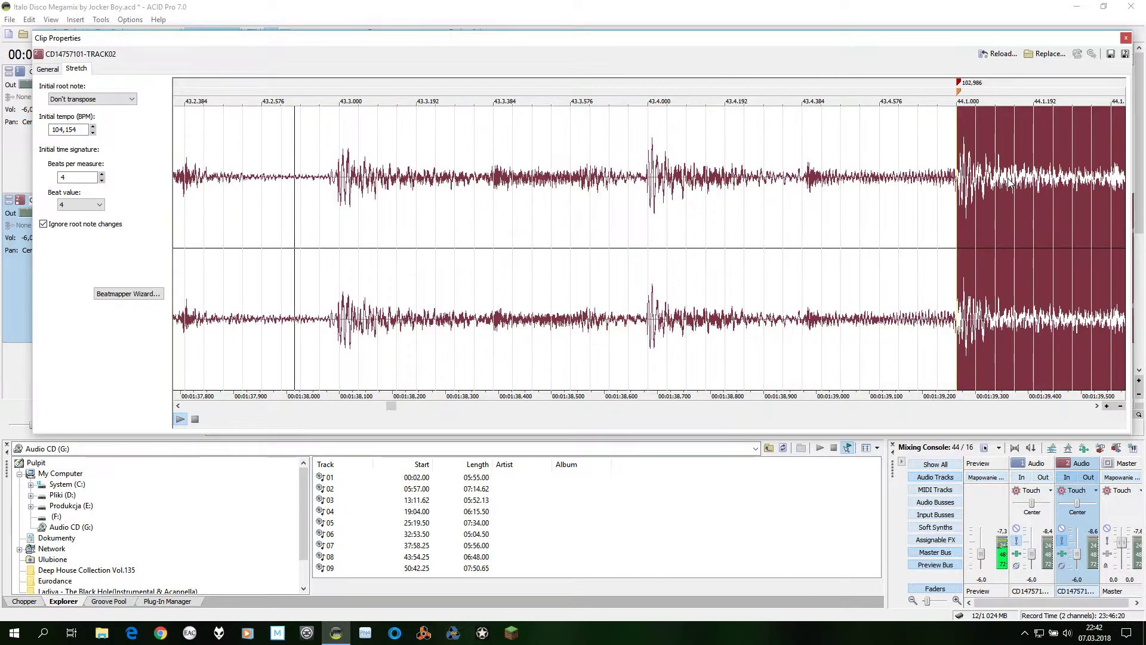
key(End)
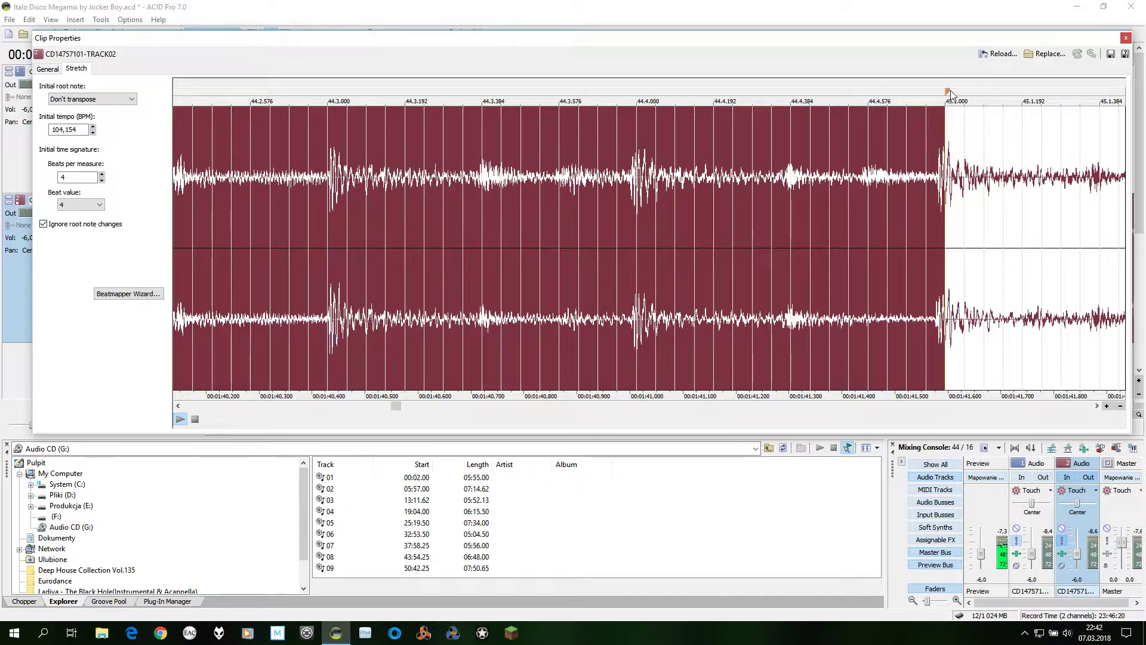
drag(947, 93, 941, 98)
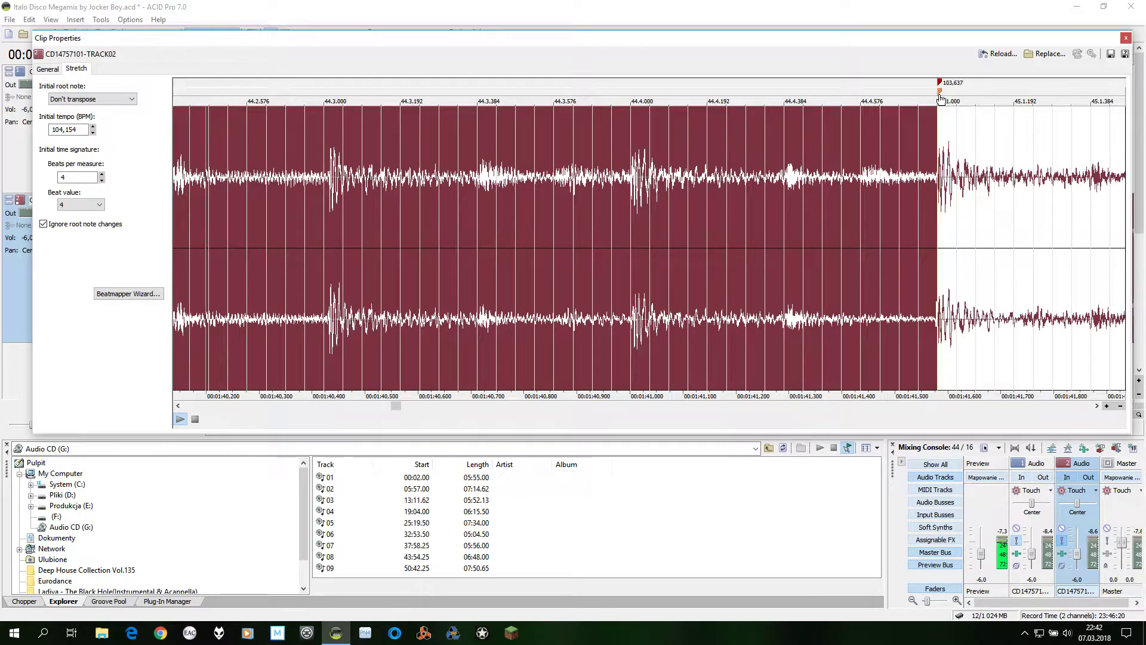
double_click(985, 142)
key(End)
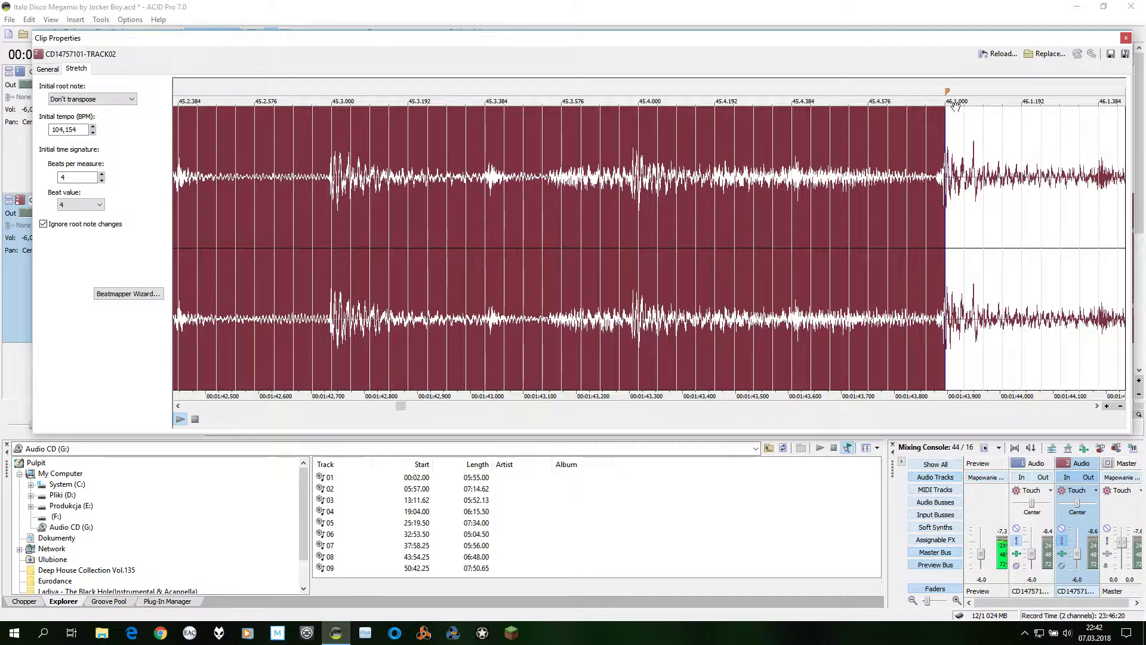
mouse_move(947, 92)
mouse_down()
mouse_move(934, 91)
mouse_move(945, 87)
mouse_up()
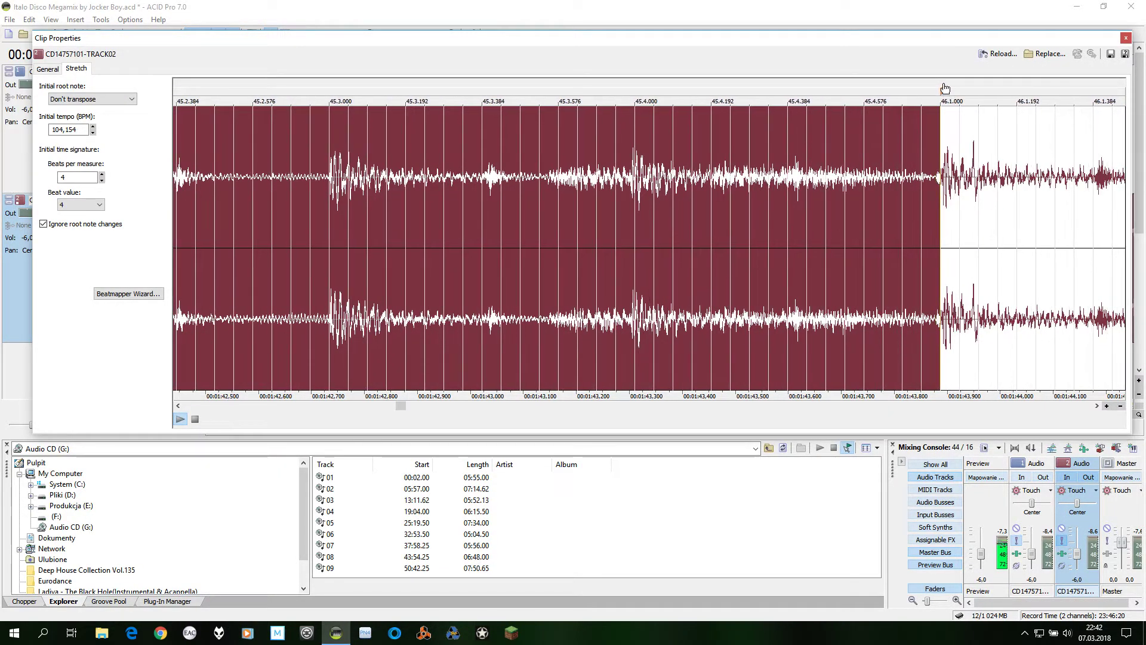
double_click(944, 84)
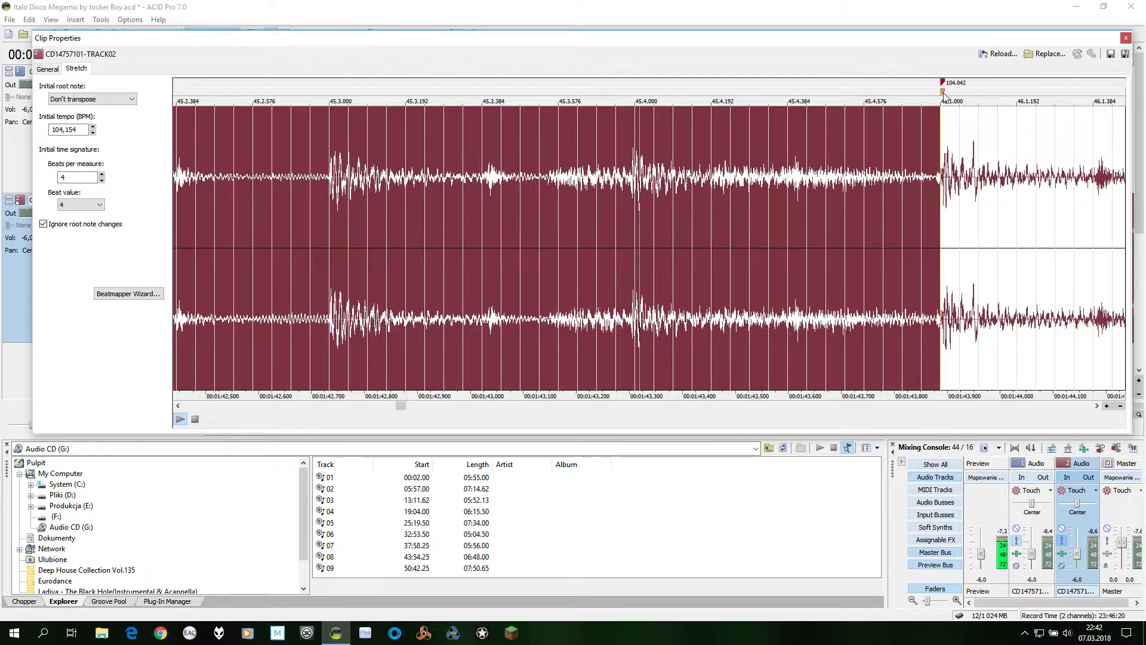
- Move the downbeat markers of measures 47 and 48 forward to their beat onsets, at about 1:46.21 and 1:48.53
double_click(978, 160)
scroll(979, 164, down, 1)
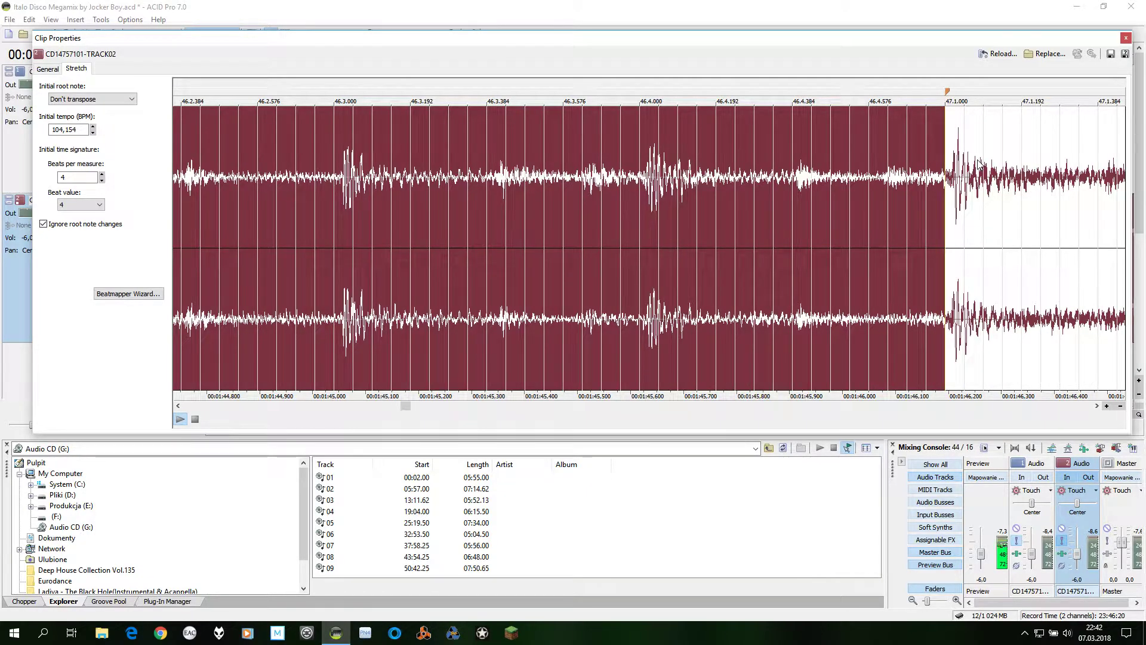
drag(948, 93, 955, 88)
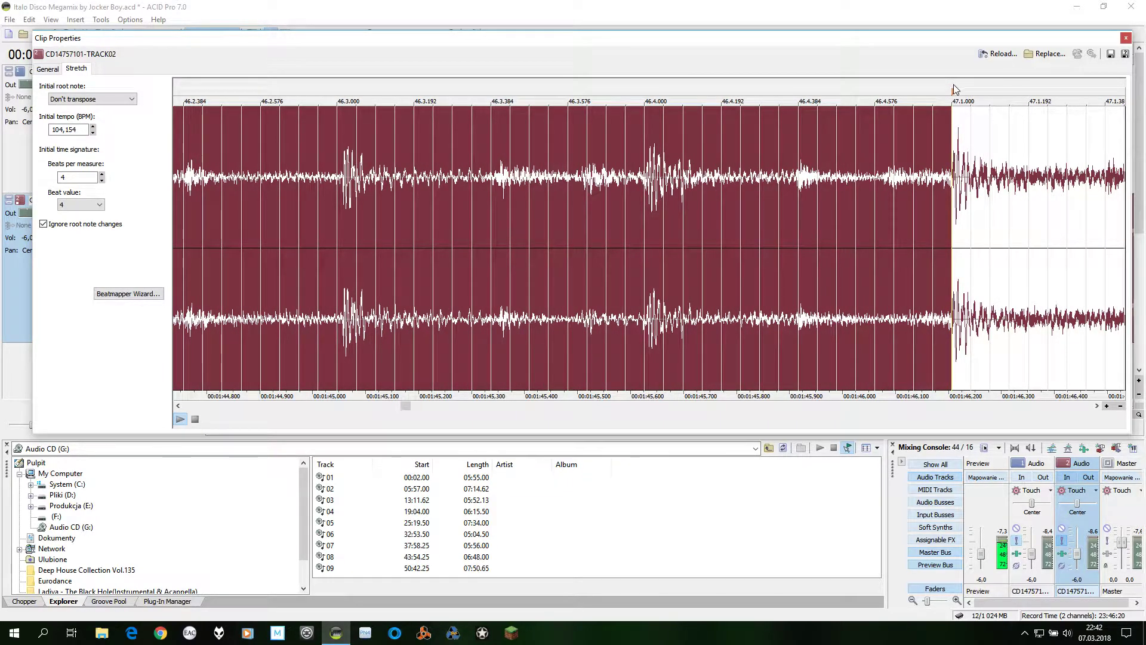
double_click(955, 83)
double_click(981, 161)
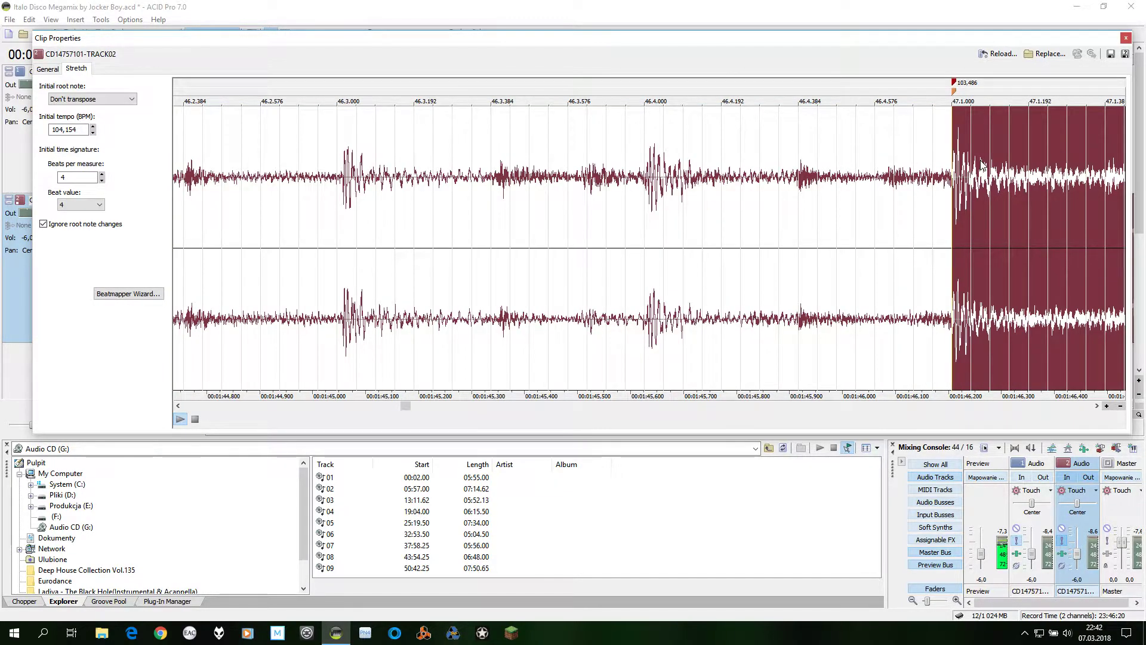
scroll(983, 164, down, 1)
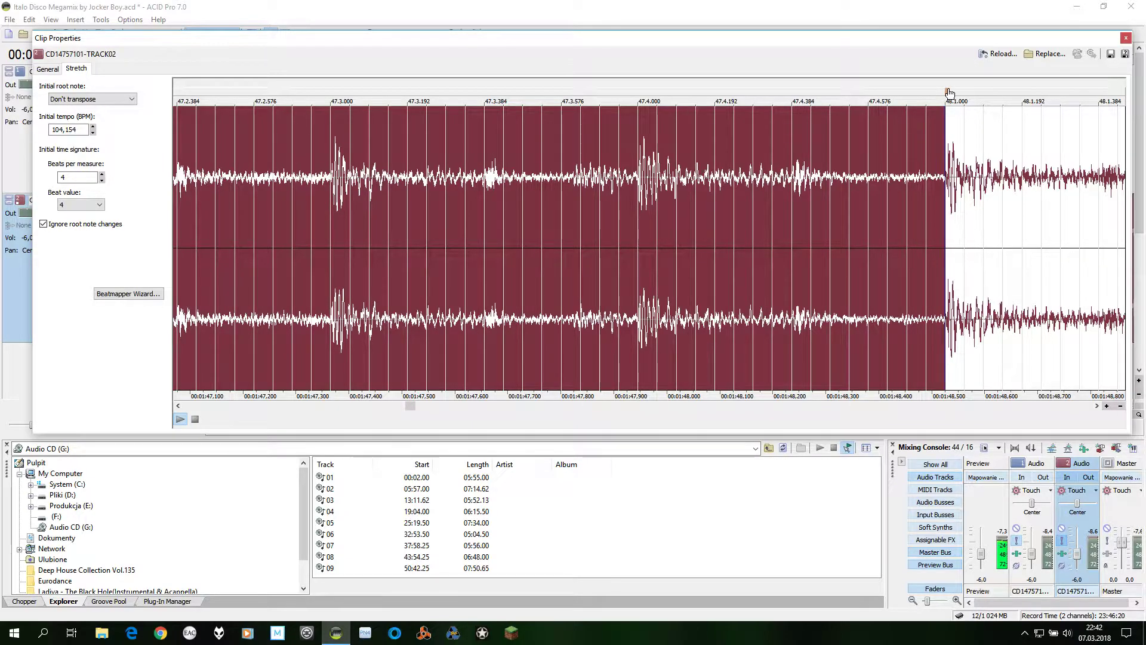
drag(949, 93, 951, 94)
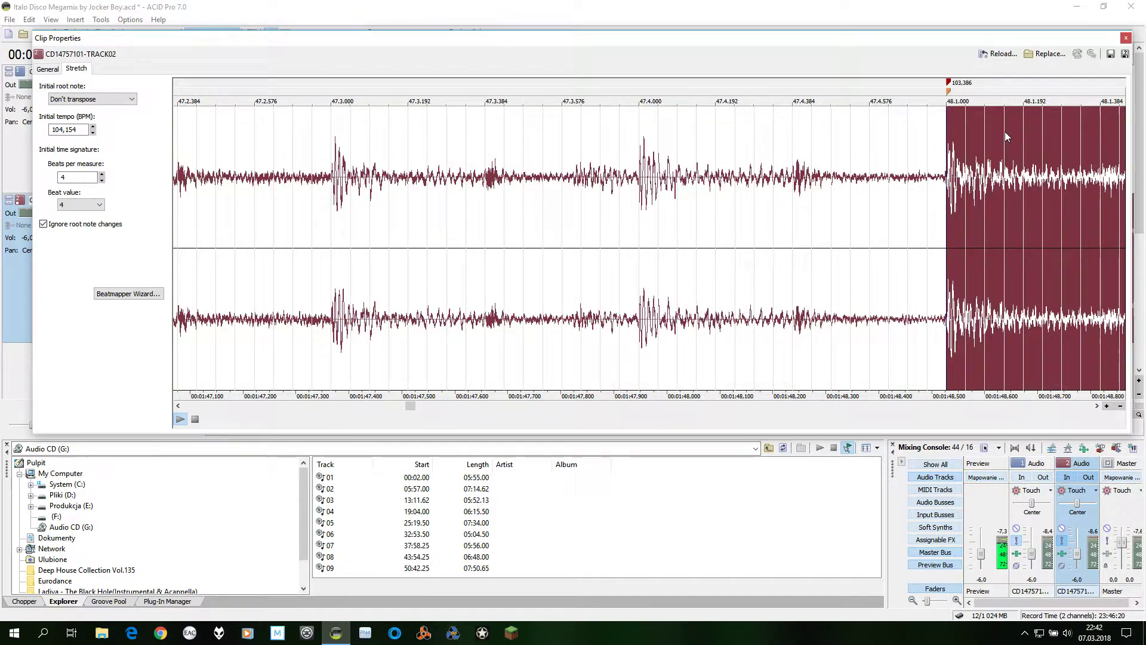
- Move the downbeat markers of measures 49 and 50 back to their beat onsets, at about 1:50.84 and 1:53.13
scroll(1005, 131, down, 1)
mouse_move(950, 92)
mouse_down()
mouse_move(932, 91)
mouse_move(946, 88)
mouse_up()
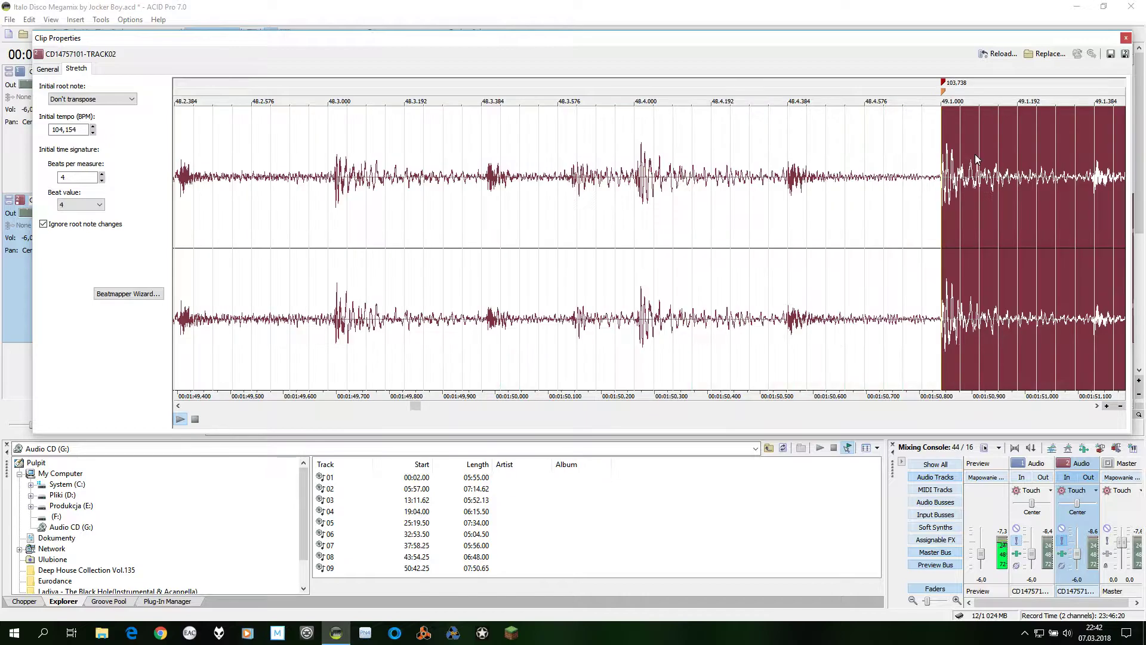
scroll(976, 154, down, 1)
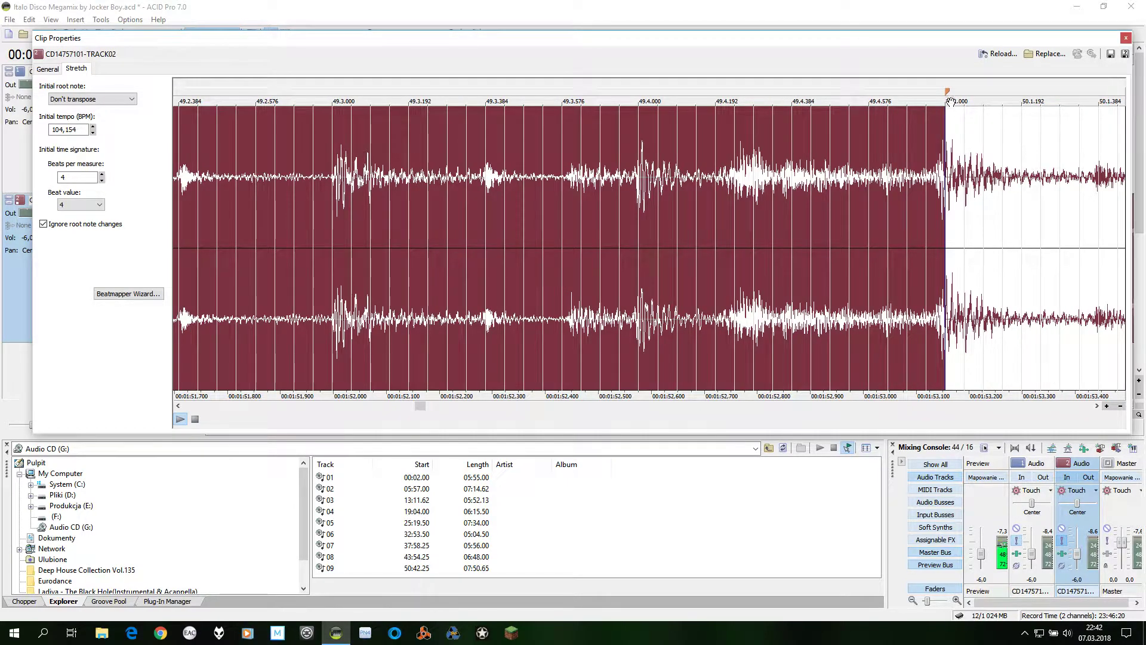
drag(949, 95, 938, 96)
- Move the measure 51 downbeat marker forward to about 1:55.47 and nudge the measure 52 marker back to about 1:57.80
click(972, 161)
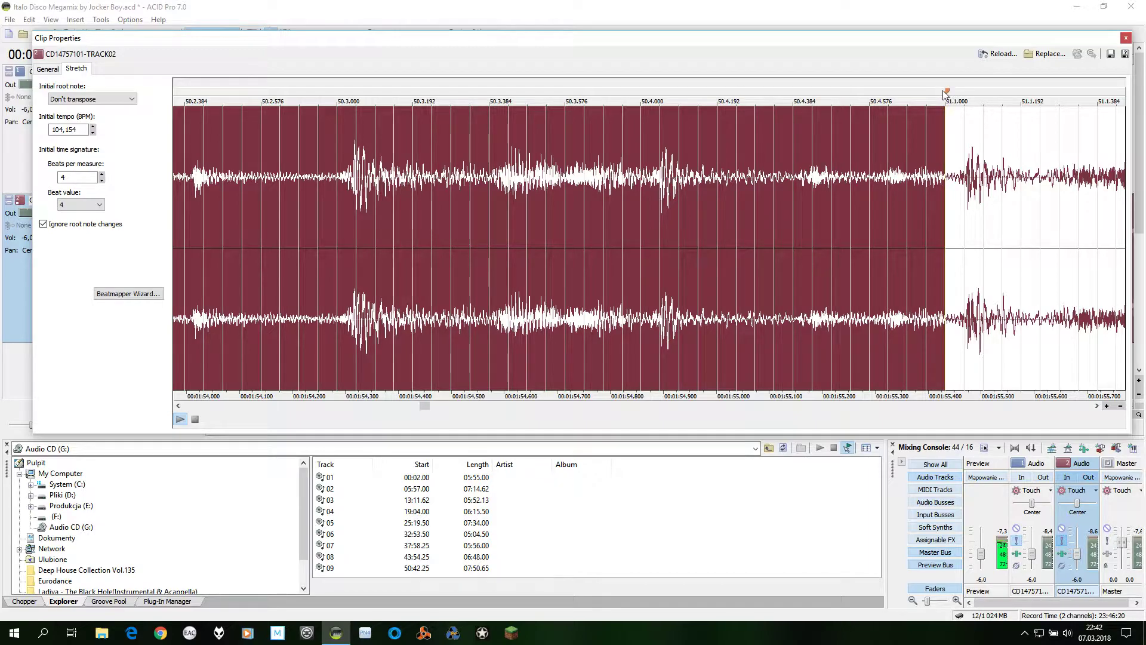
drag(949, 94, 967, 88)
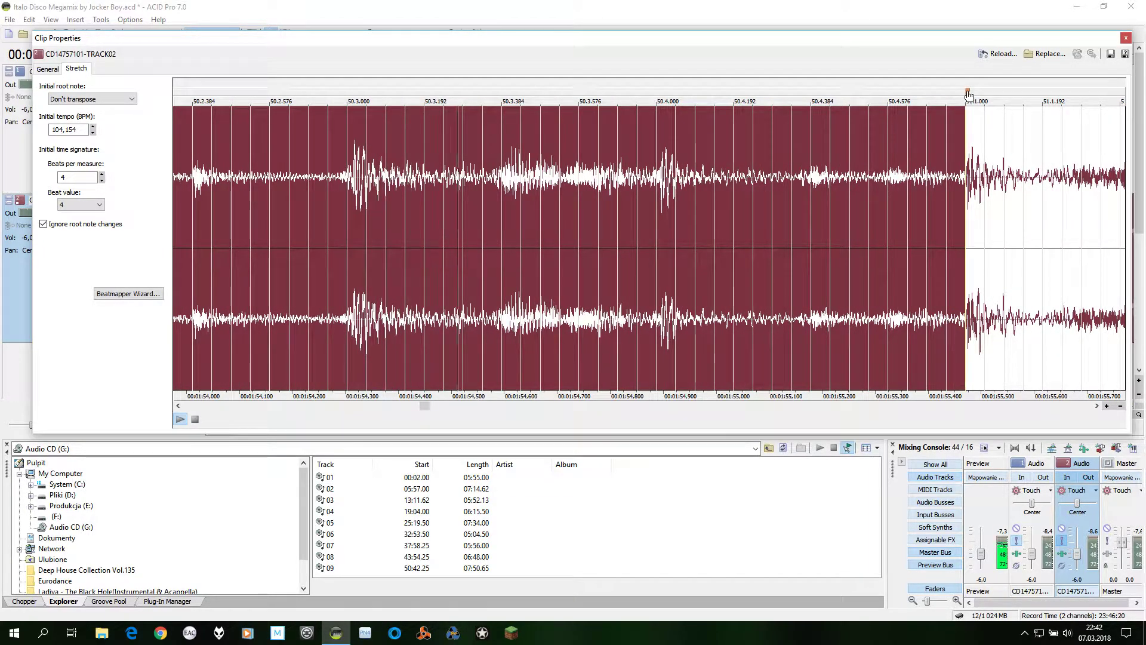
key(period)
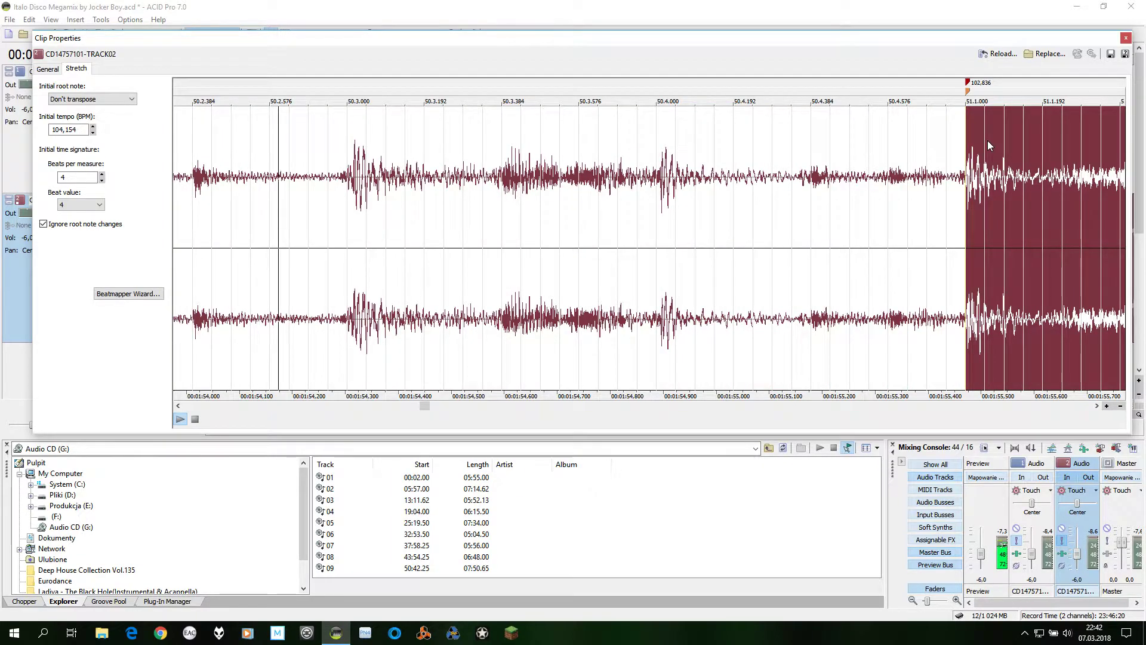
key(End)
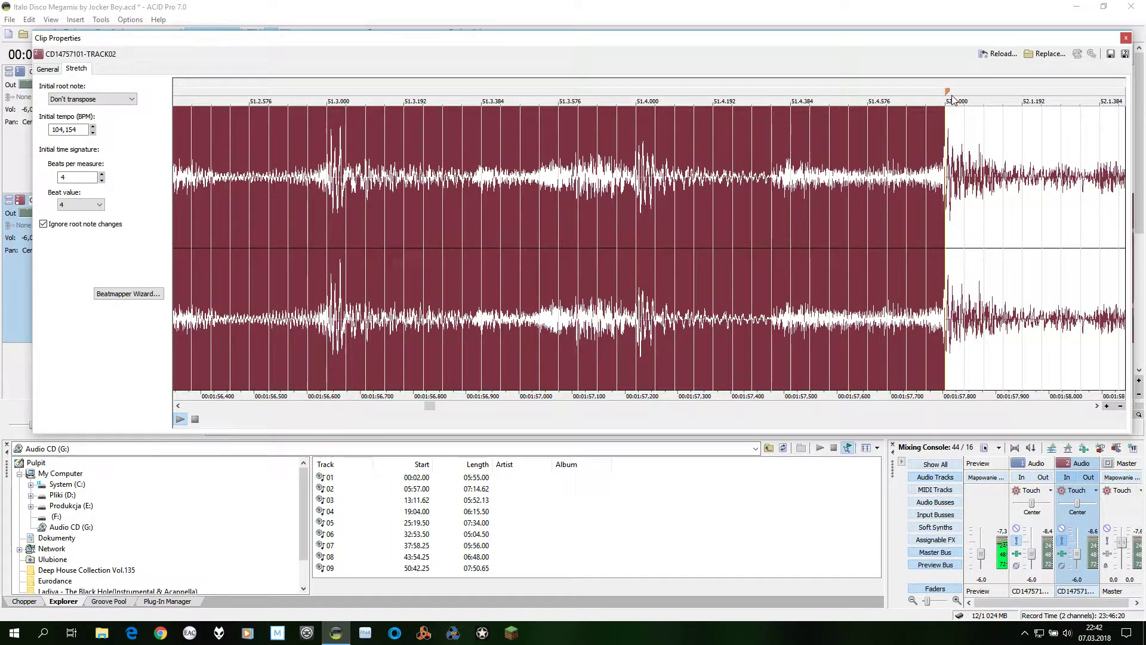
drag(950, 96, 948, 99)
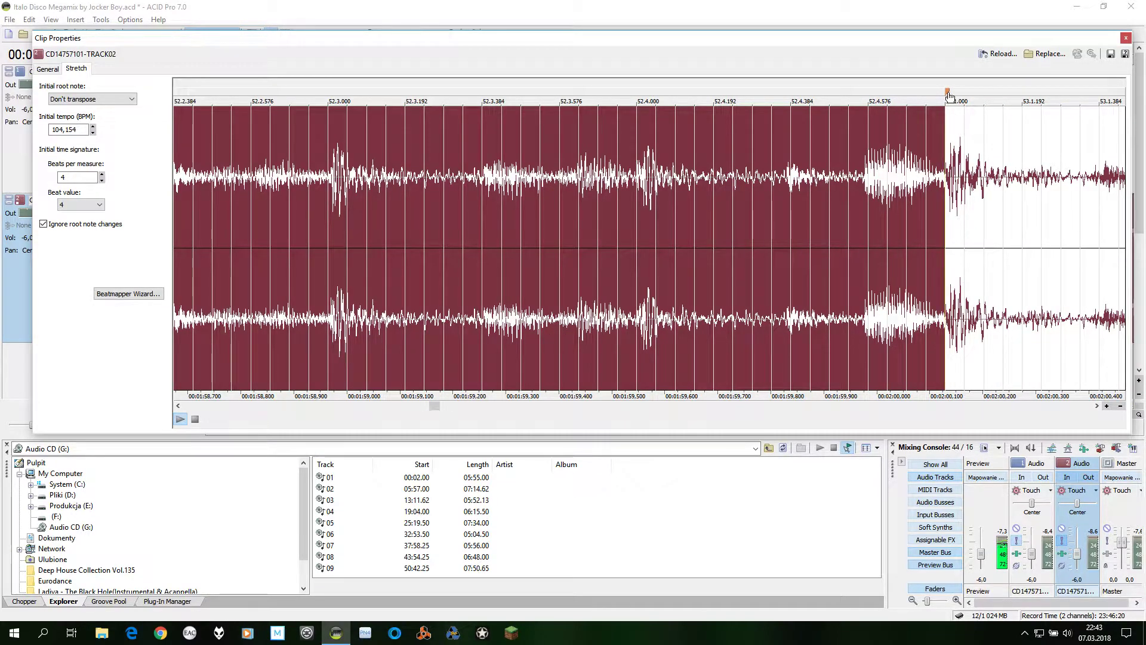
- Nudge the downbeat markers of measures 53 and 55 back to about 2:00.12 and 2:04.81, and measure 54's forward to about 2:02.47
drag(951, 97, 949, 95)
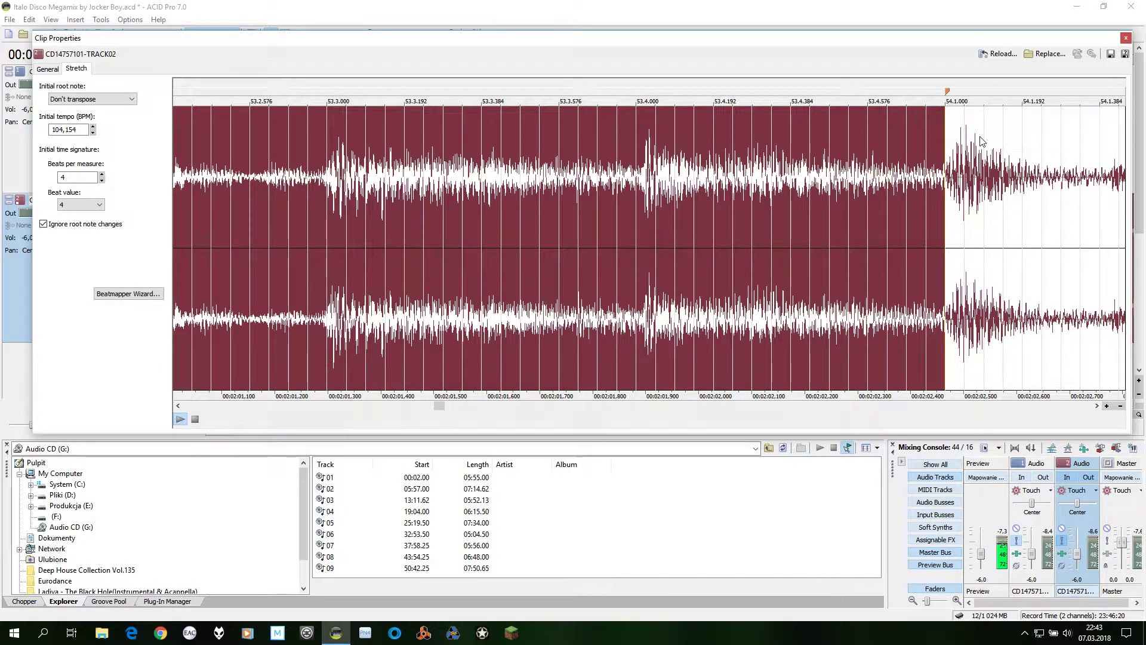
drag(948, 94, 954, 94)
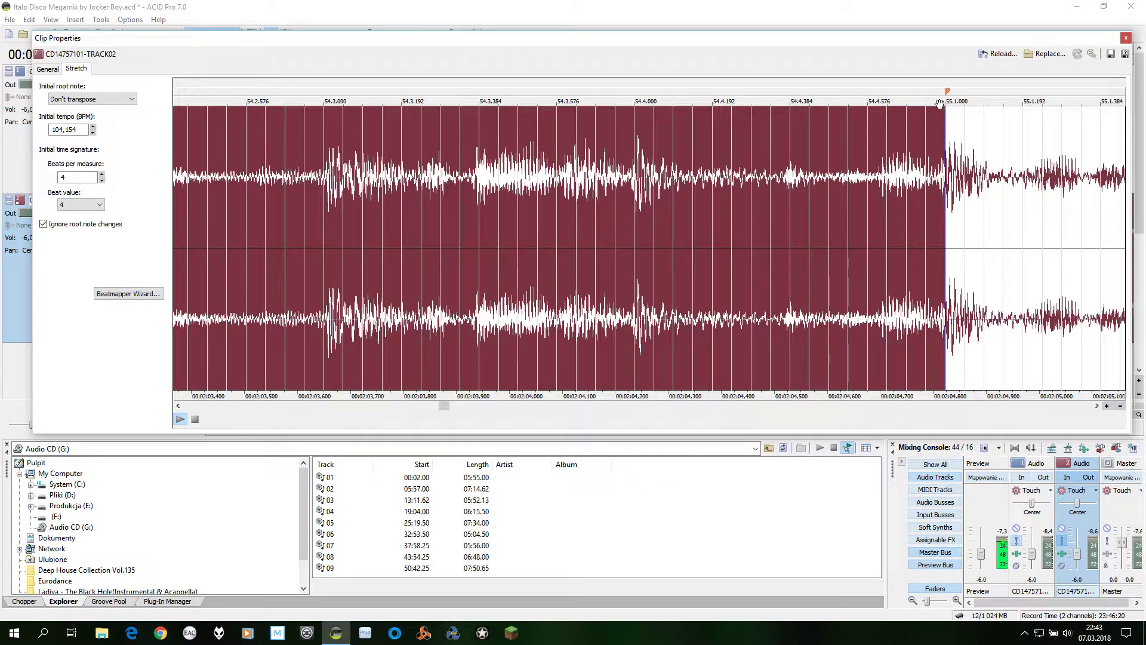
drag(949, 93, 943, 95)
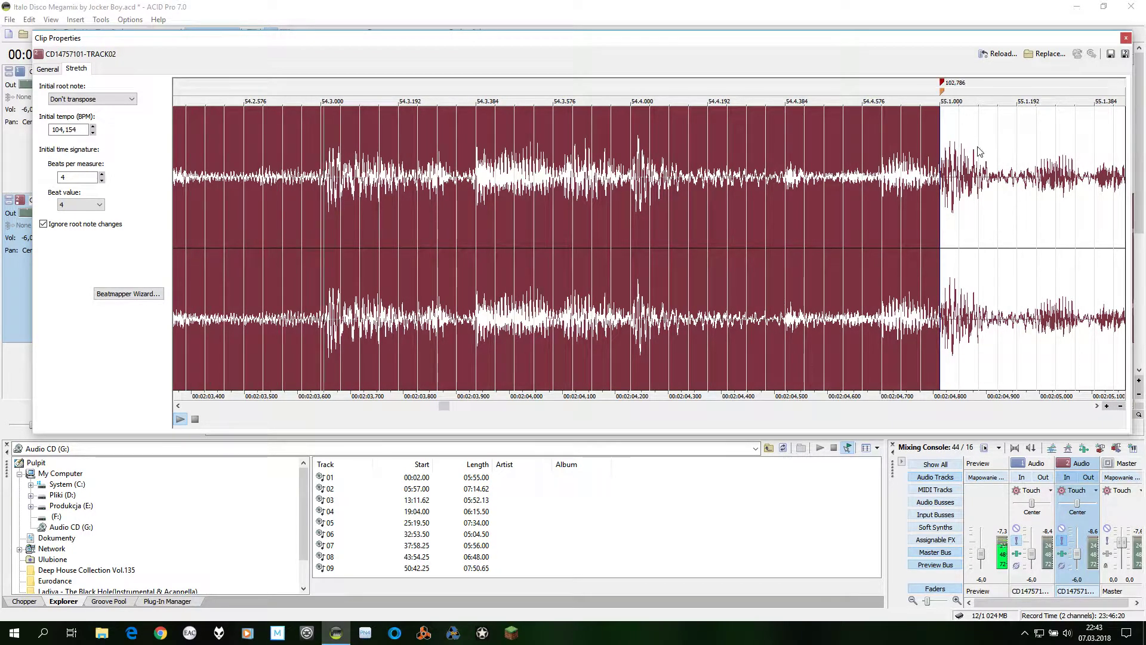
- Shift the downbeat markers of measures 56 and 57 back to their beat onsets, at about 2:07.15 and 2:09.45
double_click(978, 147)
key(End)
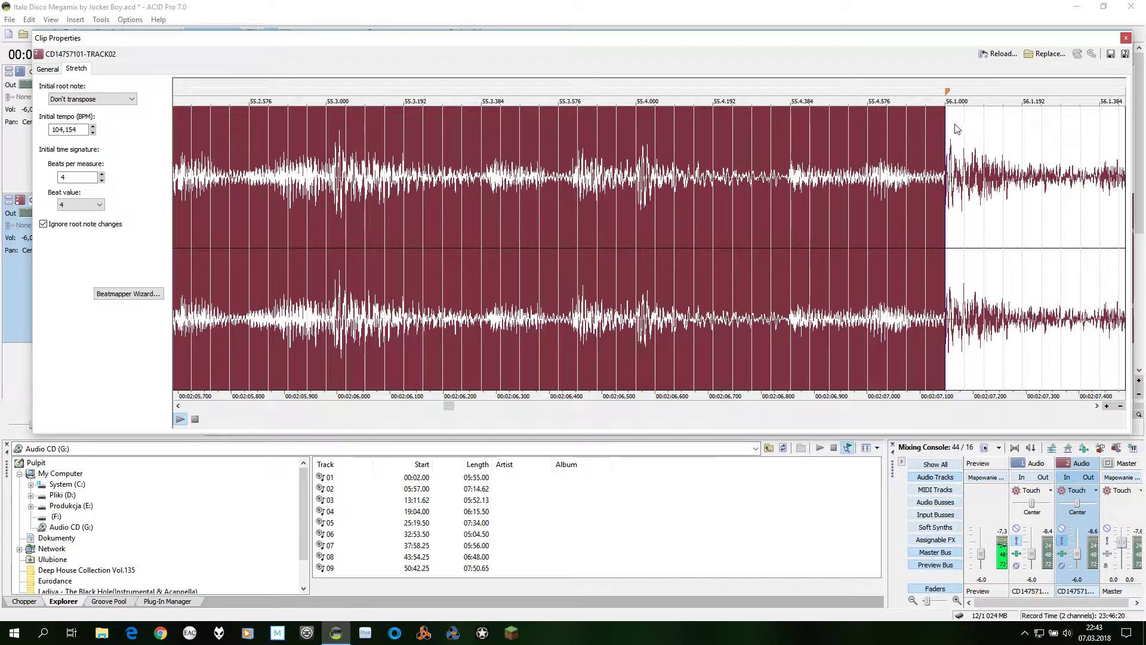
drag(950, 91, 949, 89)
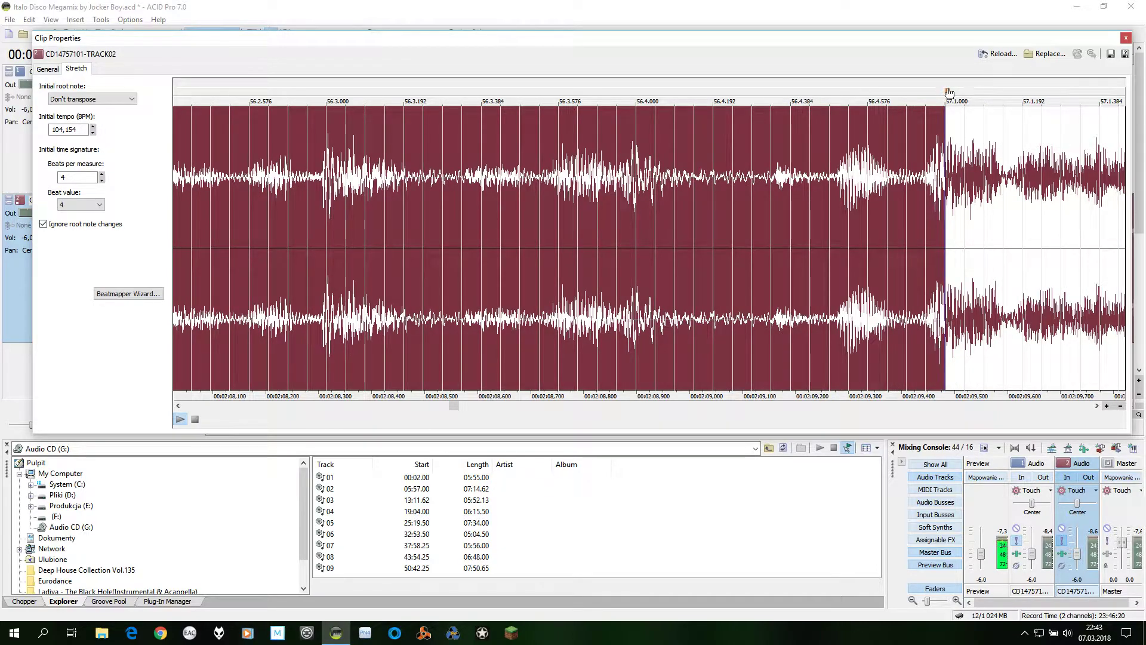
drag(949, 92, 935, 94)
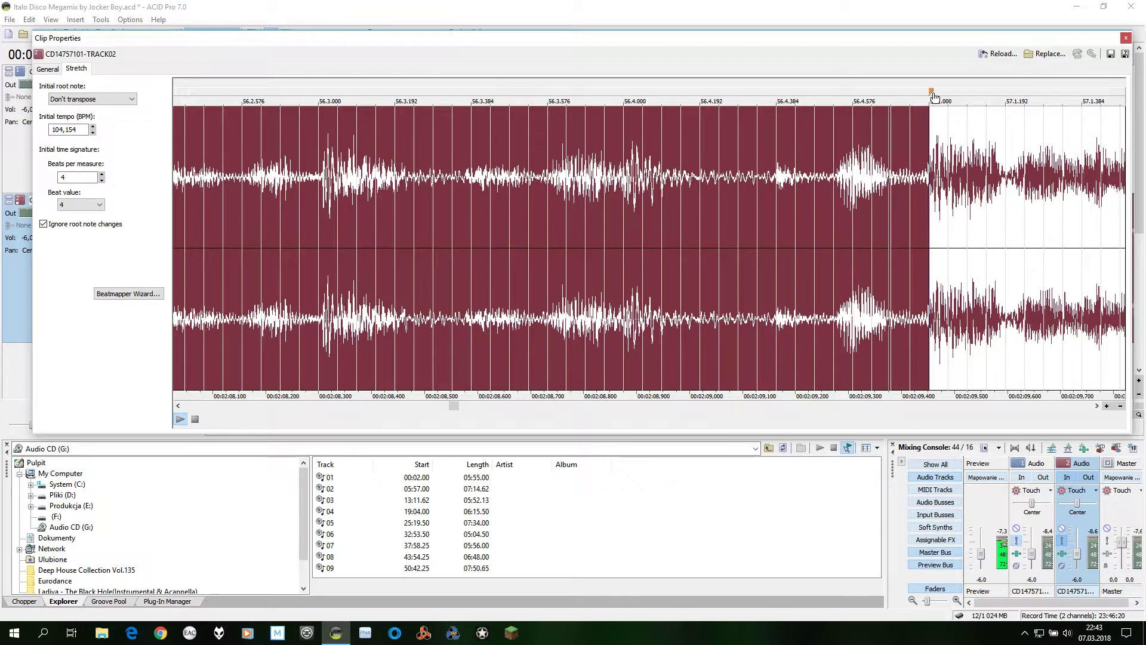
- Move the measure 58 downbeat marker forward onto the beat's onset at about 2:11.81 and select measure 58
key(period)
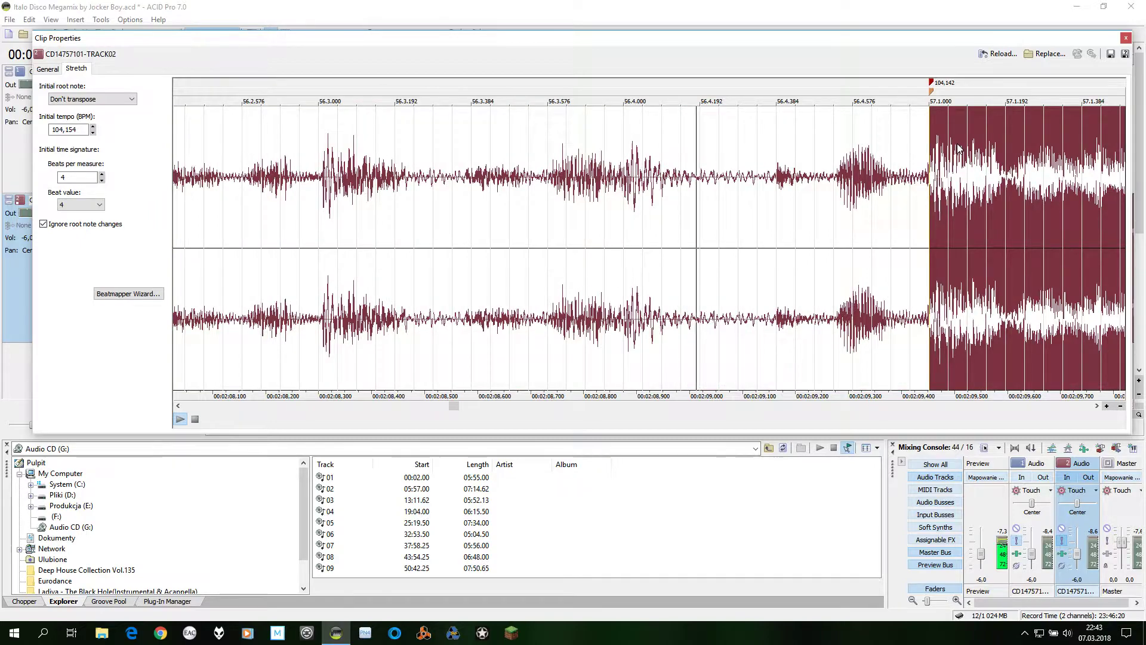
key(End)
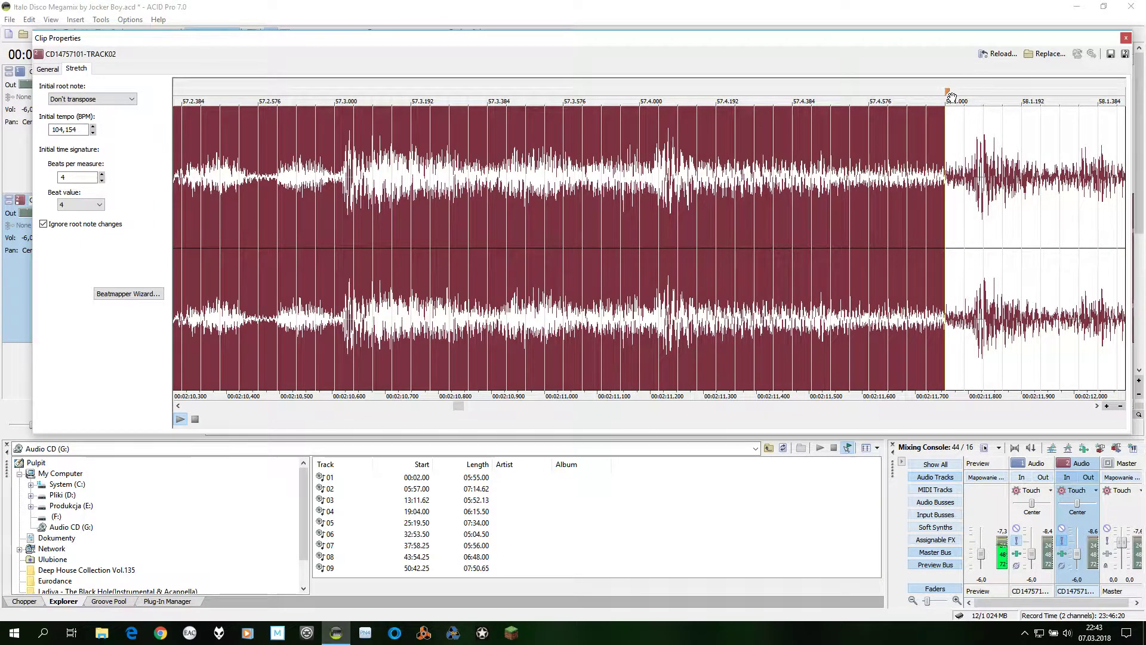
mouse_move(949, 96)
mouse_down()
mouse_move(976, 83)
mouse_move(978, 97)
mouse_up()
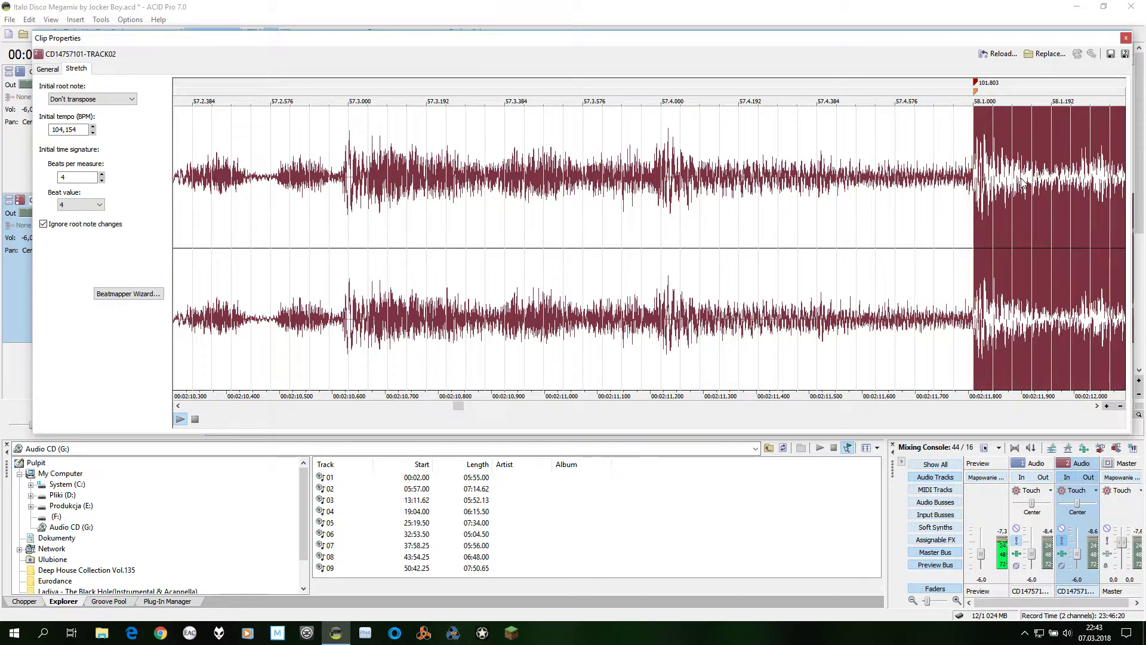
- Move measure 59's downbeat marker back to about 2:14.12, nudge measure 60's forward to about 2:16.43 and measure 61's back to about 2:18.74
key(End)
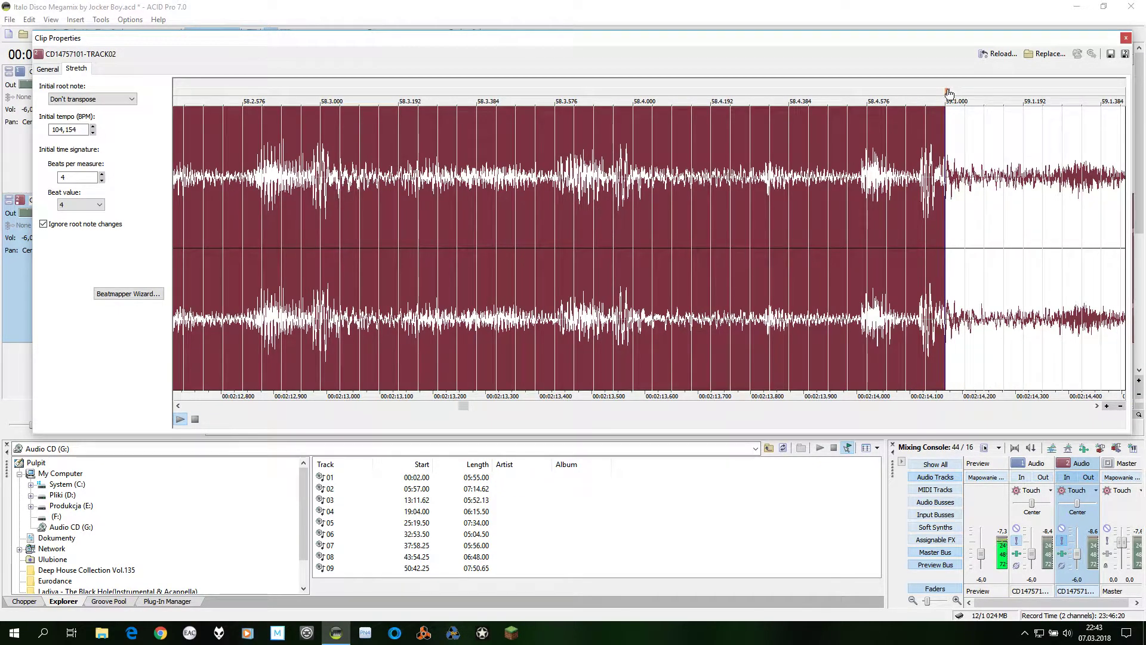
drag(949, 94, 923, 105)
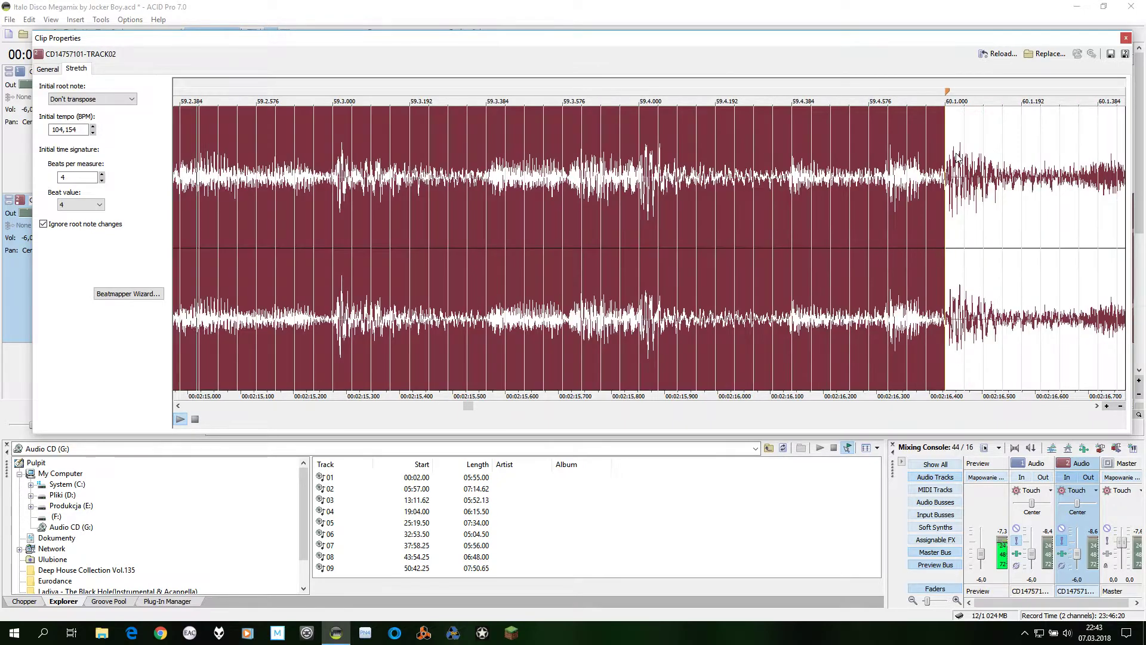
drag(948, 94, 950, 94)
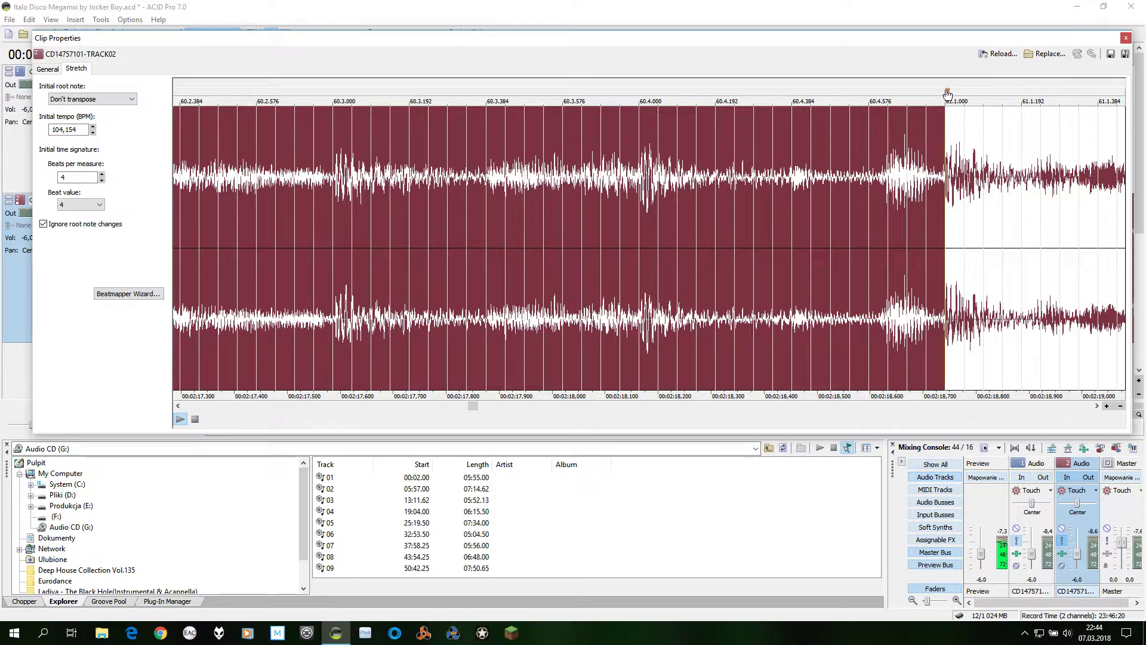
drag(947, 92, 947, 92)
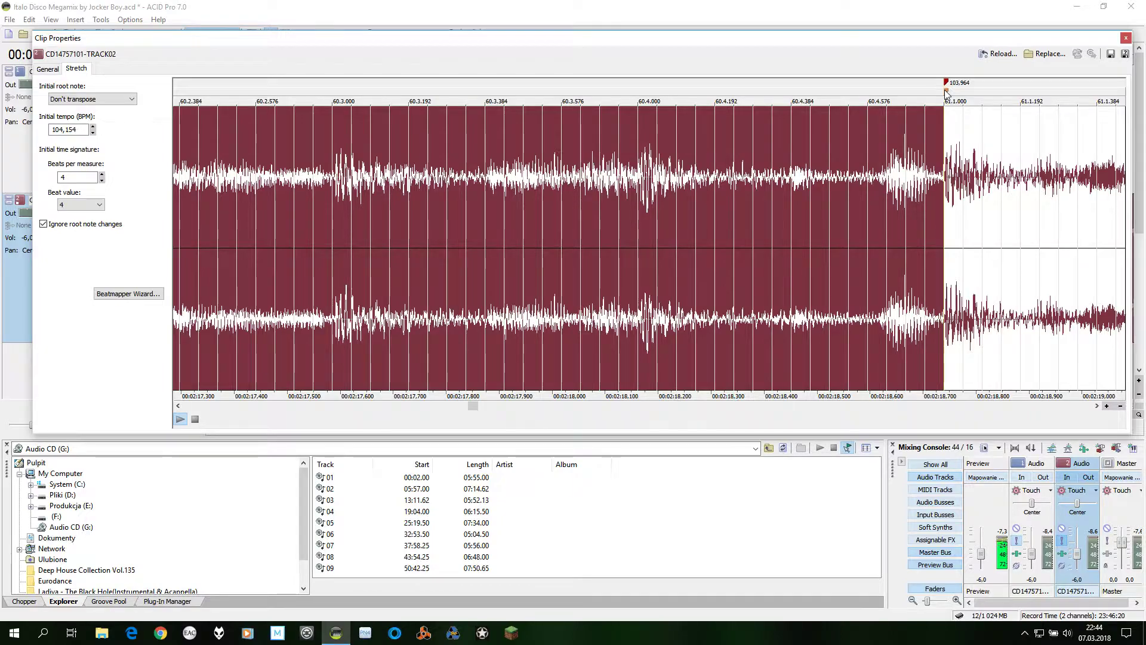
- Shift the downbeat markers of measures 62 and 64 forward to about 2:21.07 and 2:25.70, and measure 63's back to about 2:23.38
double_click(958, 139)
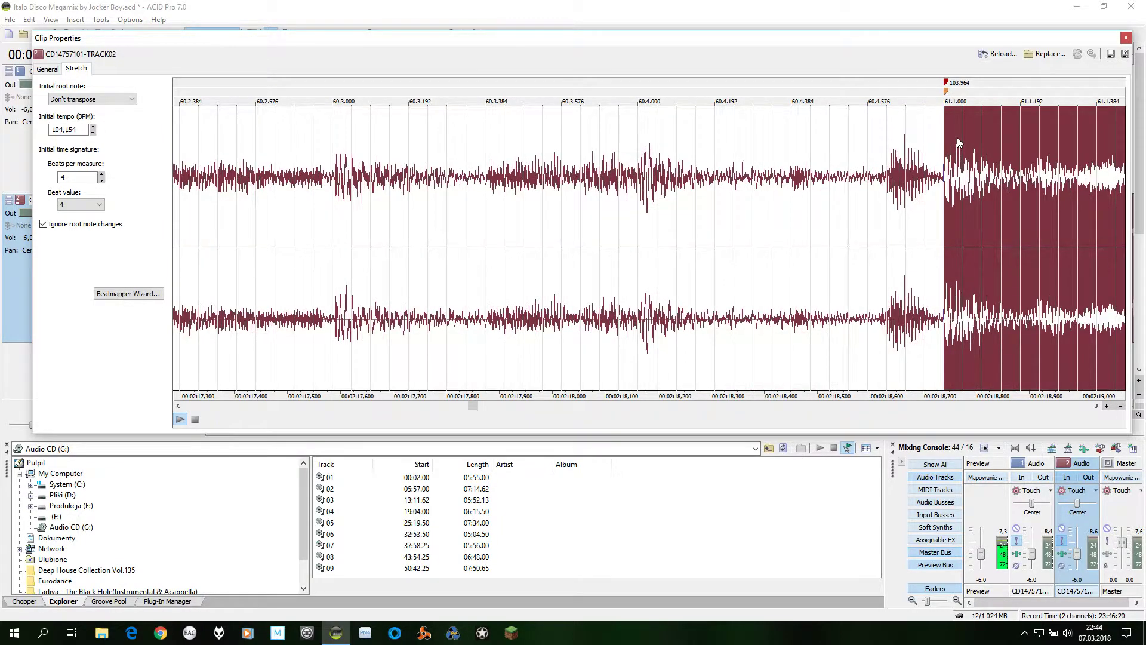
key(End)
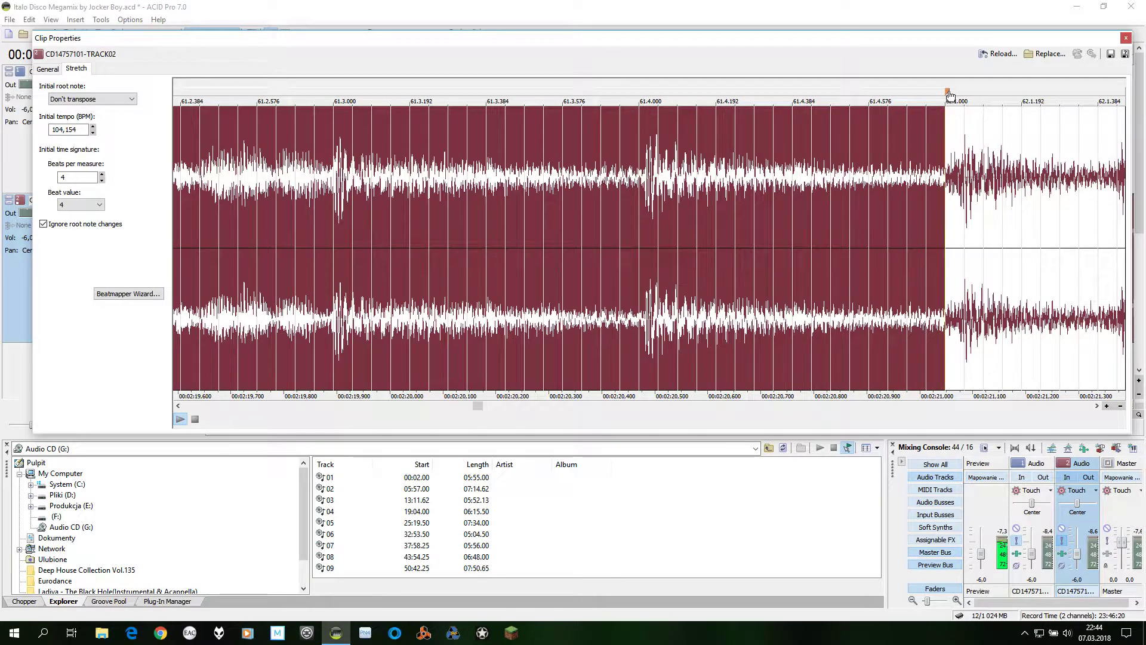
drag(950, 94, 962, 84)
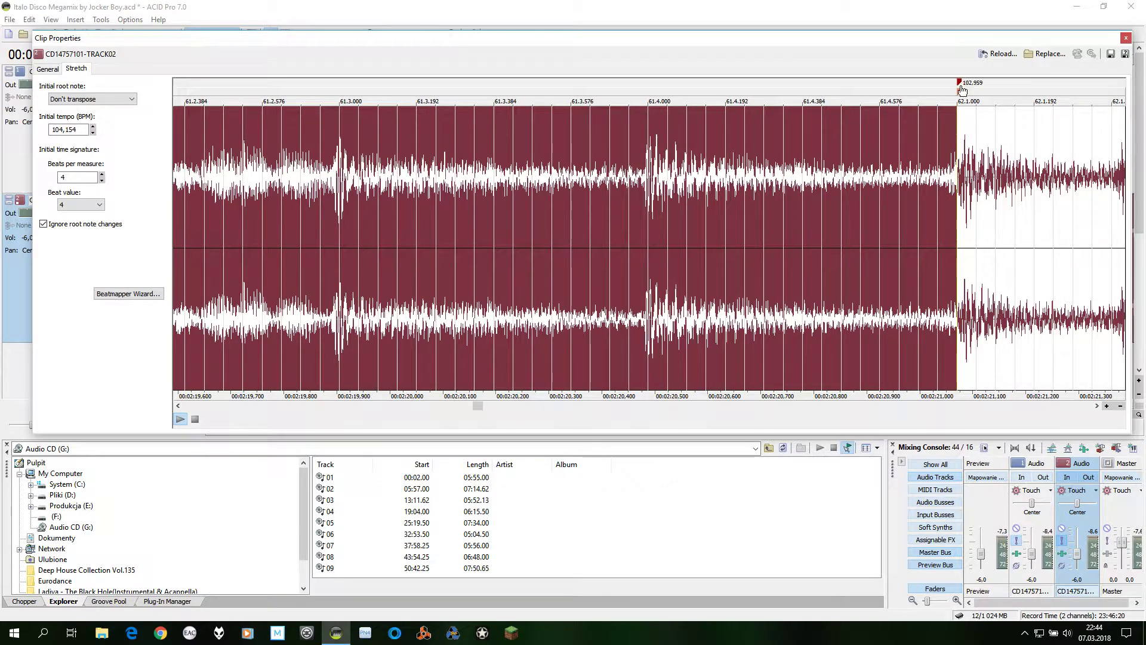
click(990, 133)
key(End)
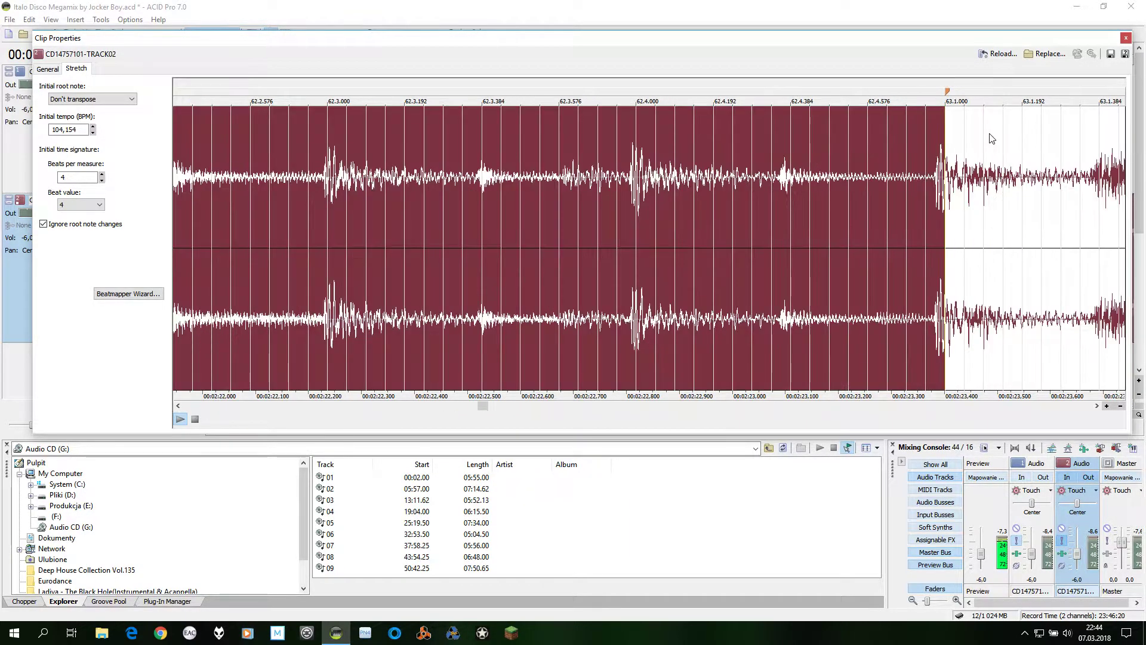
drag(948, 92, 938, 92)
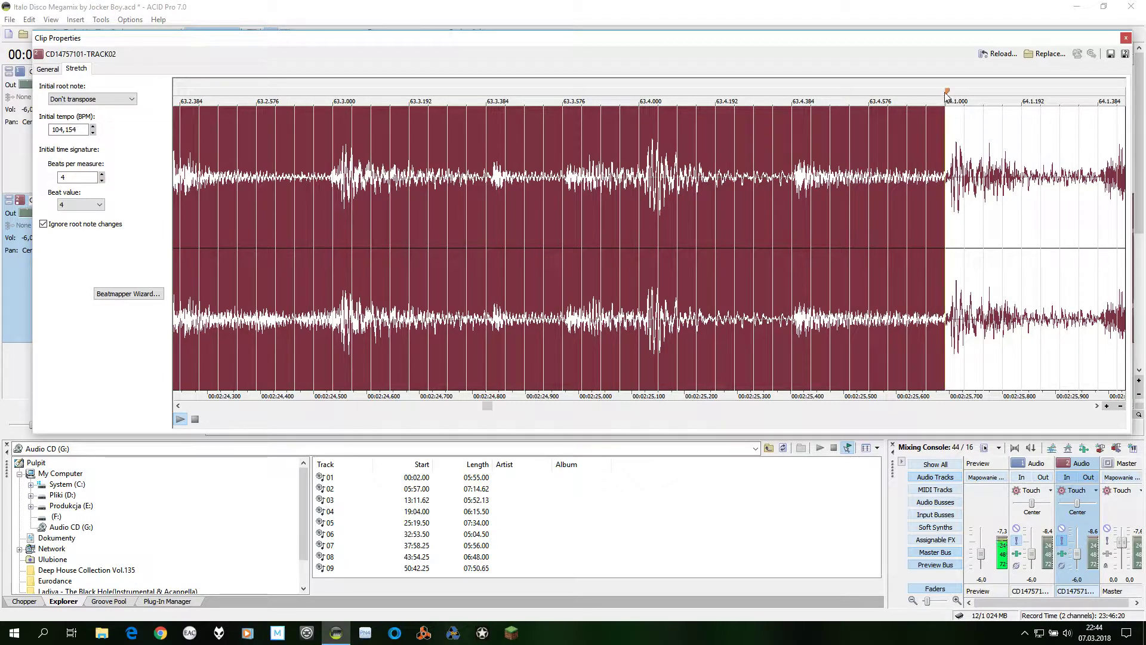
drag(947, 93, 955, 92)
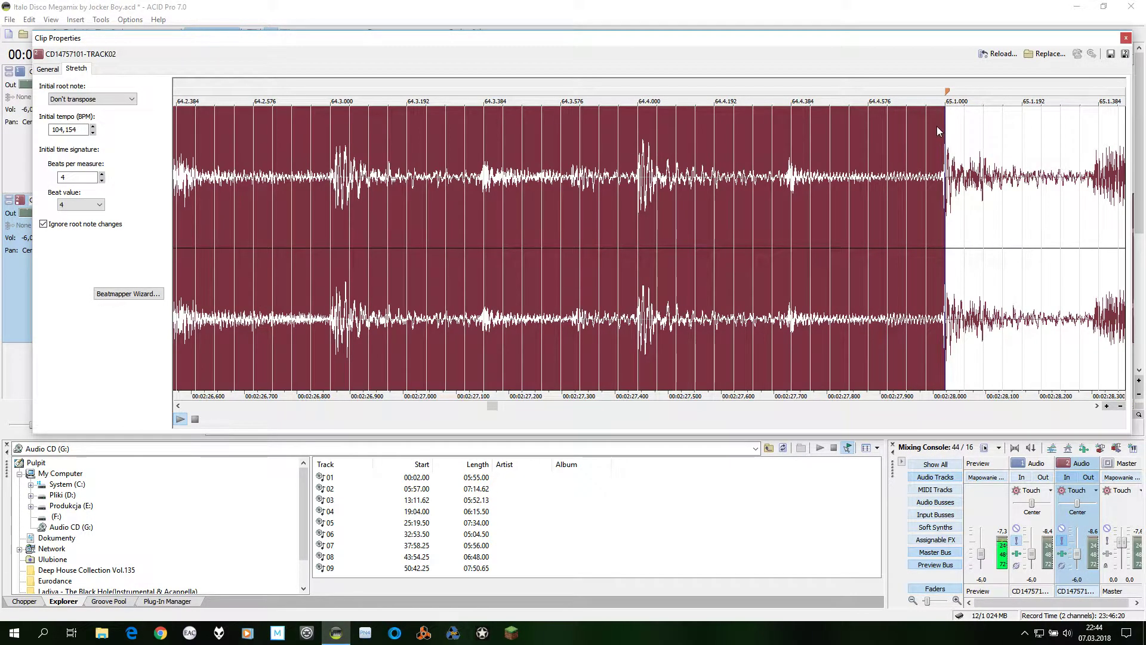
- Nudge the downbeat markers of measures 65 and 67 back to about 2:28.02 and 2:32.67, and measure 66's forward to about 2:30.34
drag(948, 93, 945, 94)
click(964, 148)
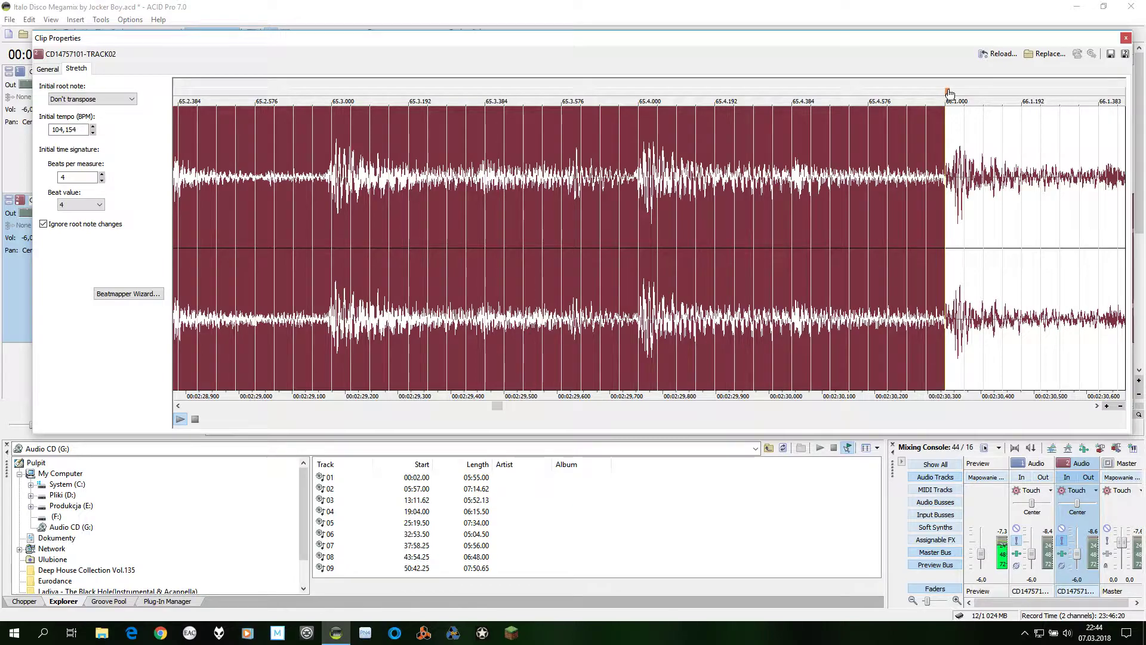
drag(950, 93, 955, 95)
click(988, 153)
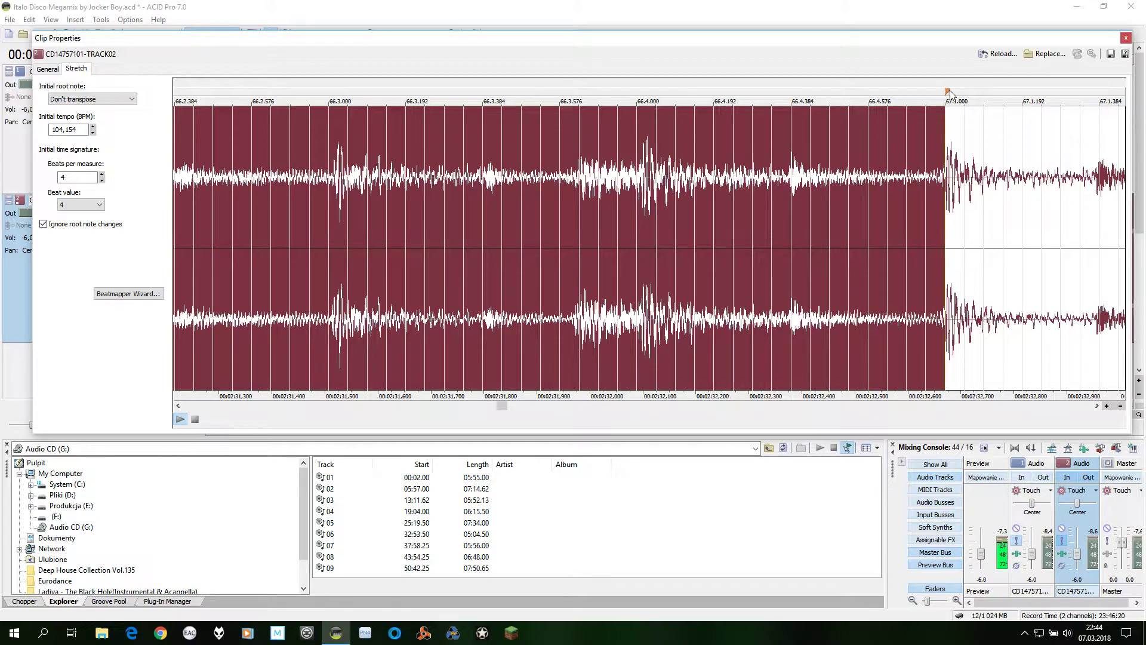
drag(948, 94, 947, 94)
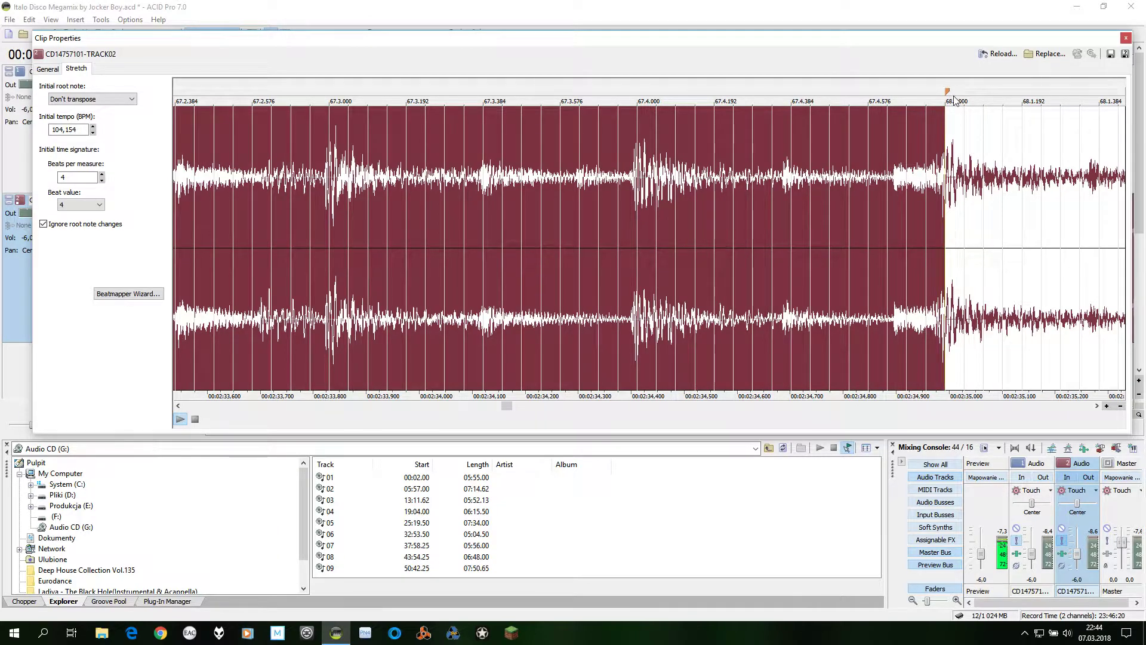
- Move the downbeat markers of measures 68 and 69 back to about 2:34.98 and 2:37.29, and measure 70's forward to about 2:39.60
drag(949, 93, 944, 94)
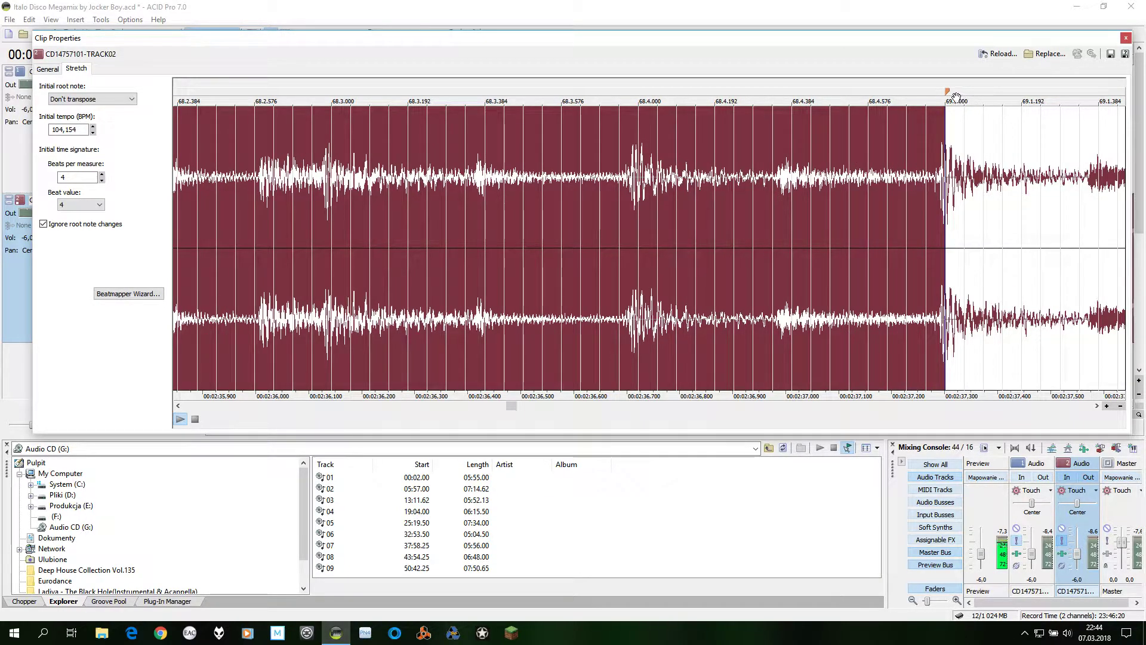
drag(949, 95, 944, 95)
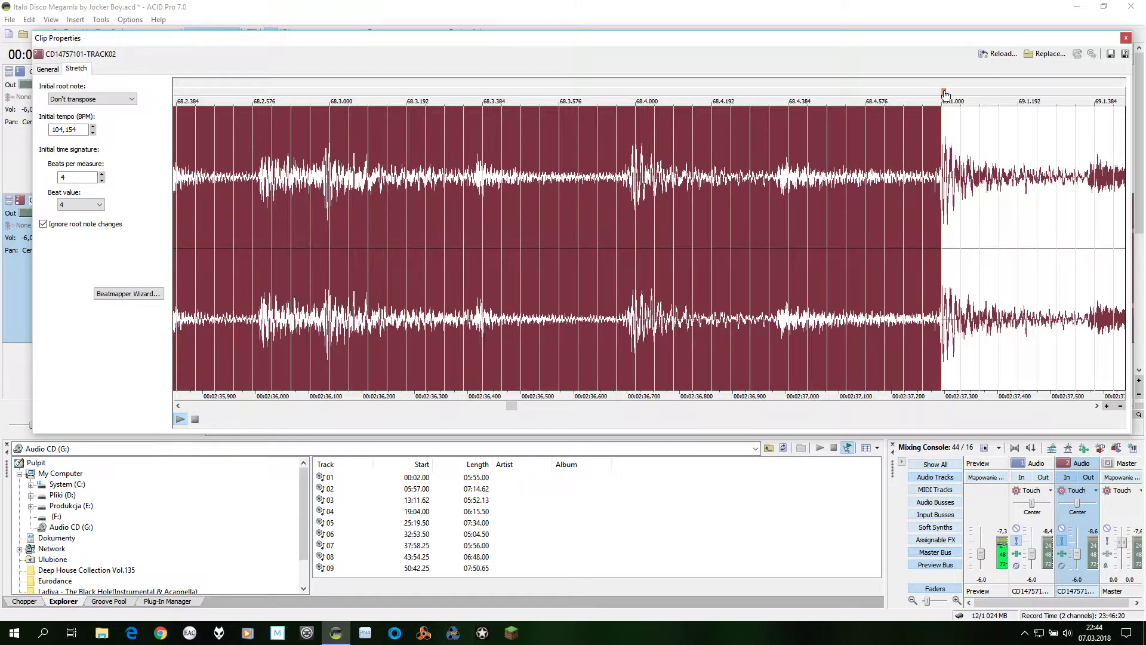
click(969, 123)
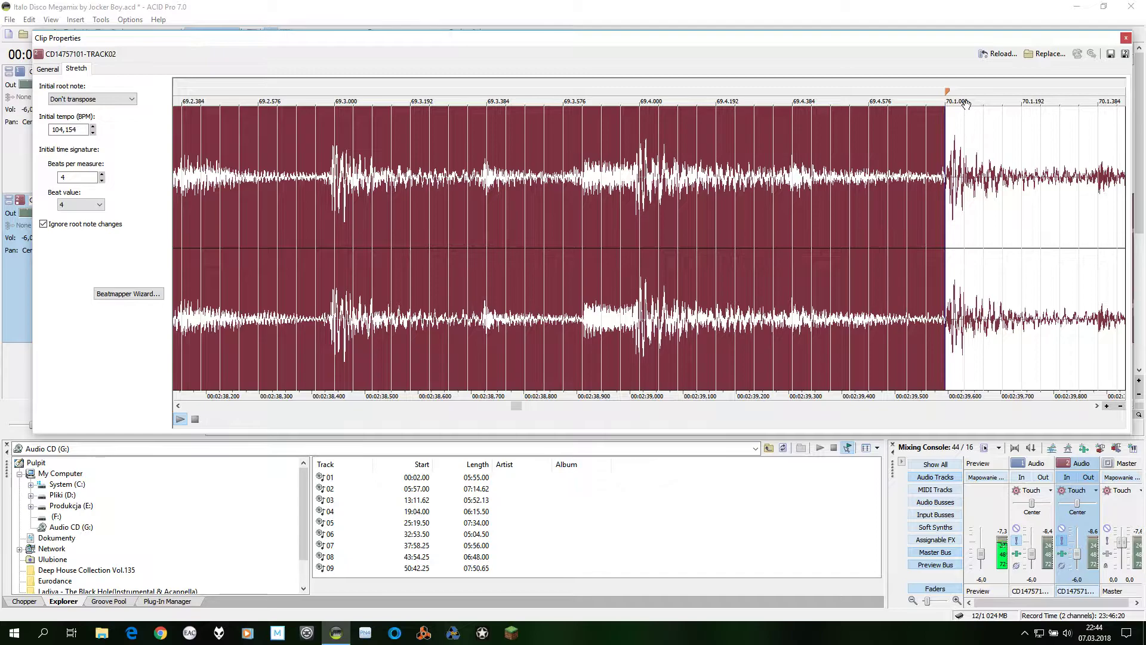
drag(948, 96, 952, 94)
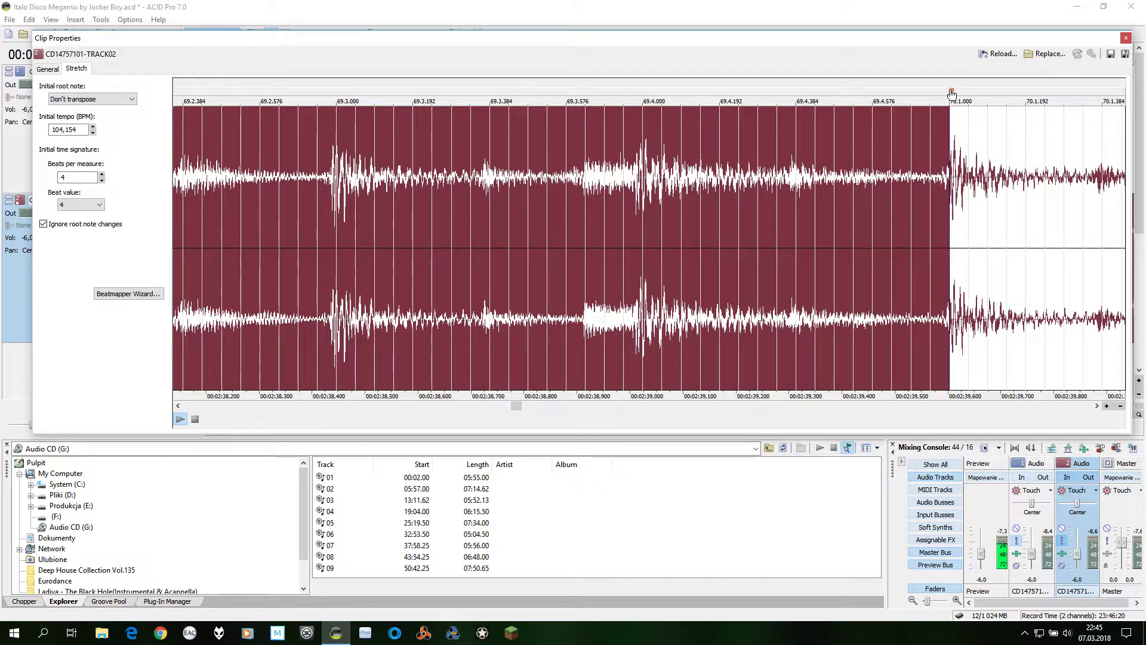
- Move the measure 71 downbeat marker back to about 2:41.90 and the measure 72 marker forward to about 2:44.22
click(973, 136)
key(End)
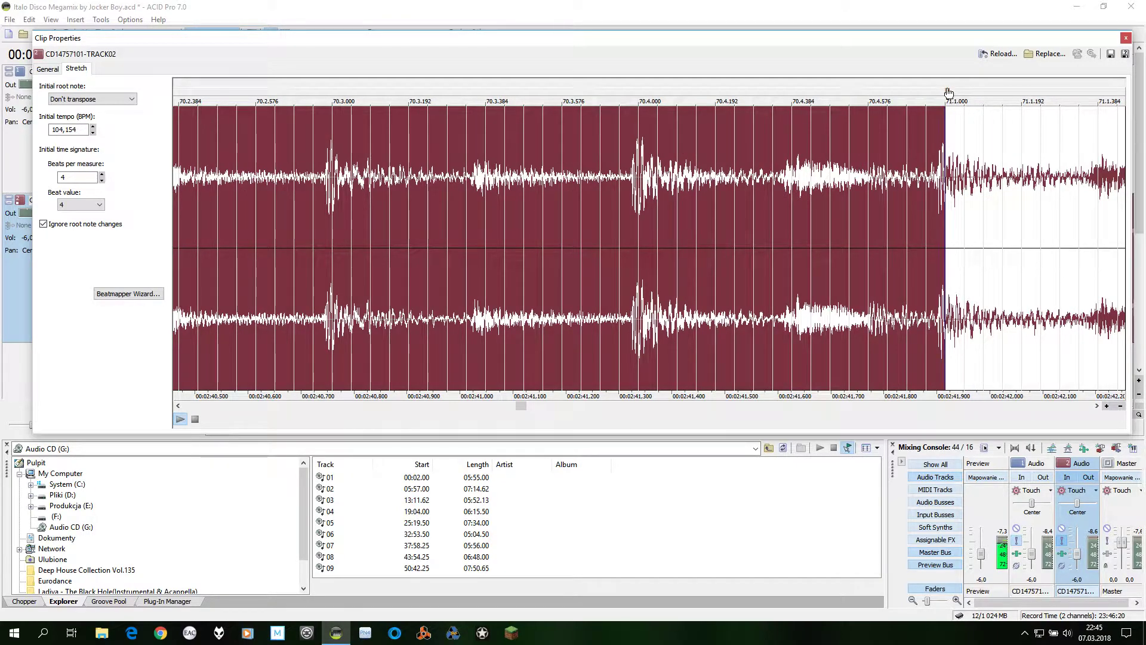
drag(949, 94, 940, 98)
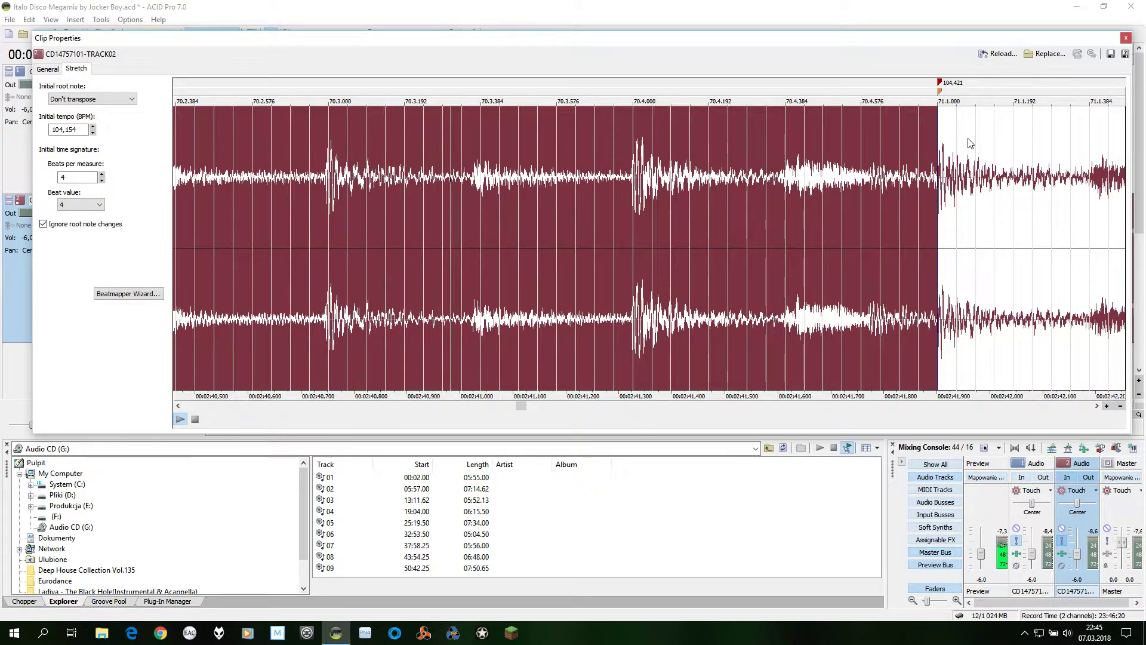
click(970, 145)
key(End)
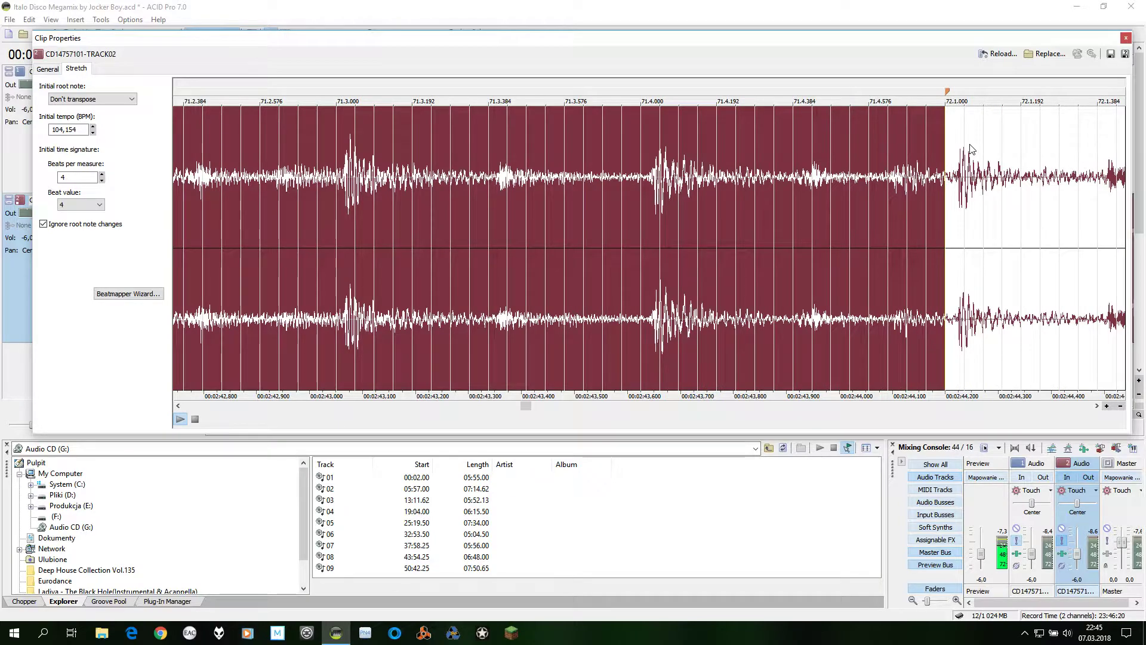
drag(949, 94, 961, 88)
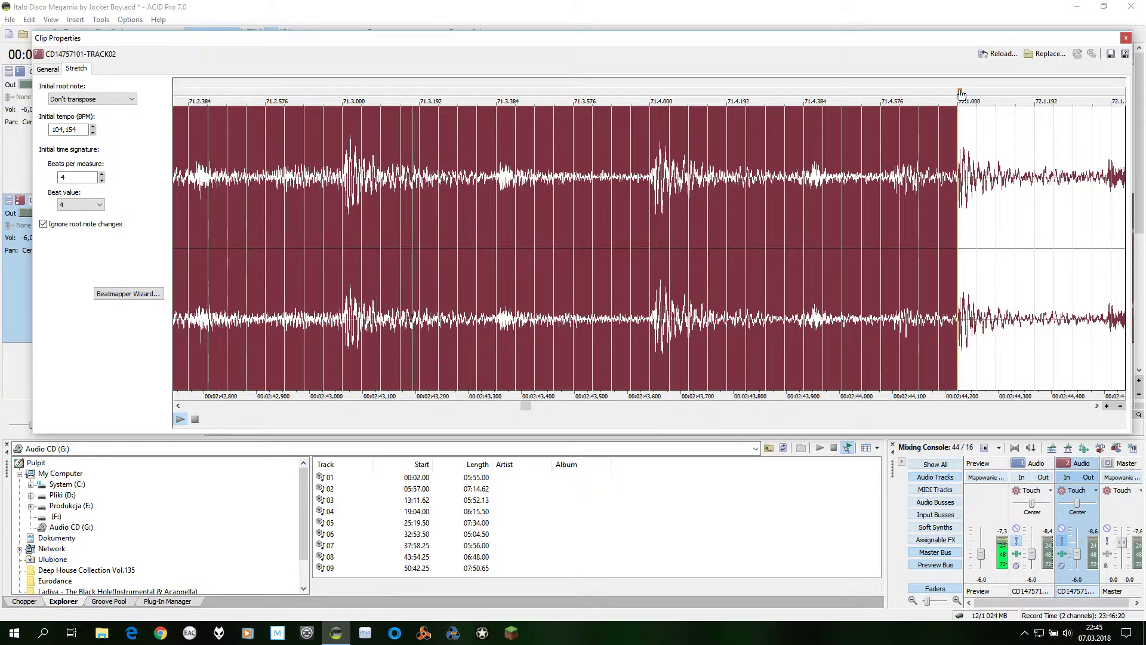
- Nudge the downbeat markers of measures 73 and 74 back to their beat onsets, at about 2:46.54 and 2:48.84
click(986, 142)
scroll(986, 141, right, 3)
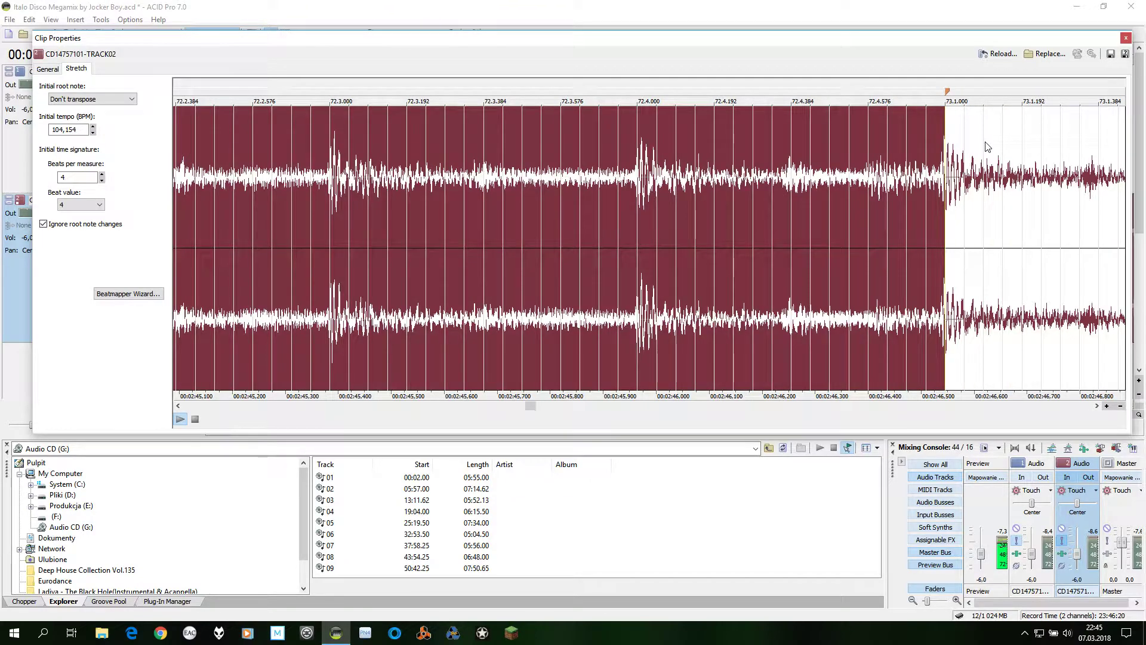
drag(948, 95, 943, 95)
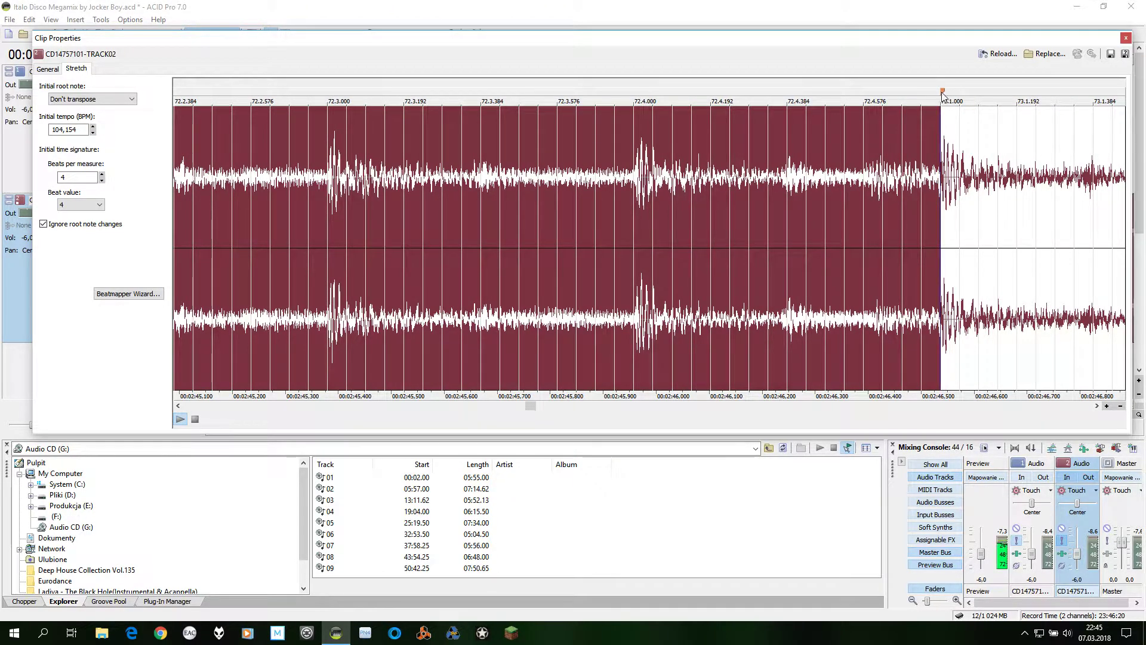
double_click(980, 147)
key(End)
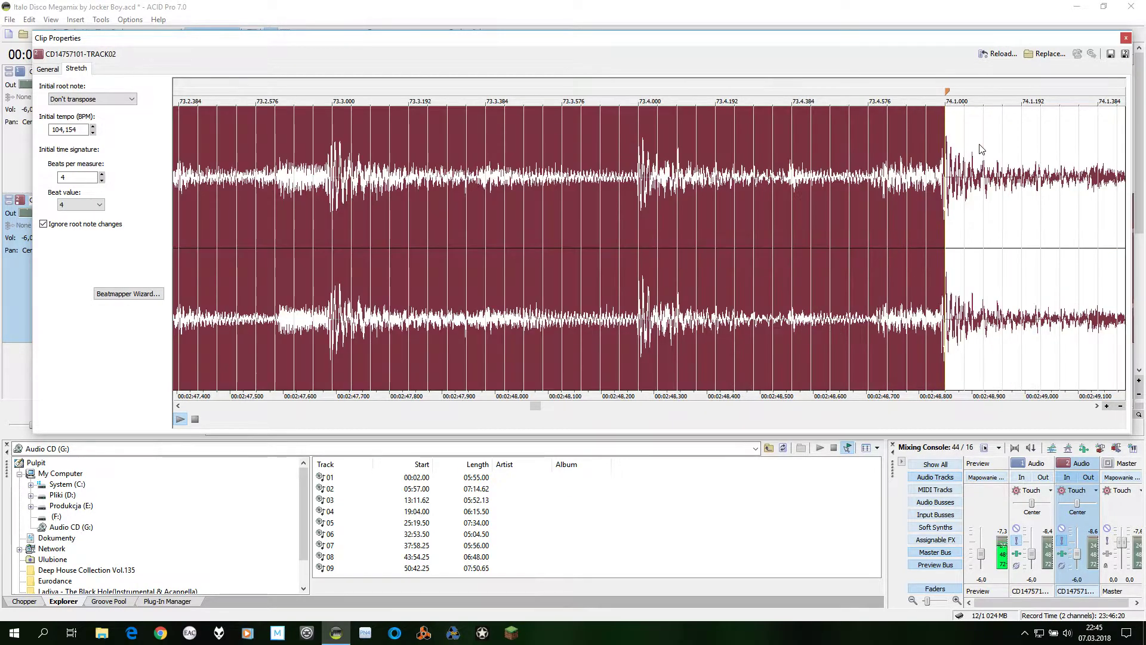
drag(948, 96, 942, 97)
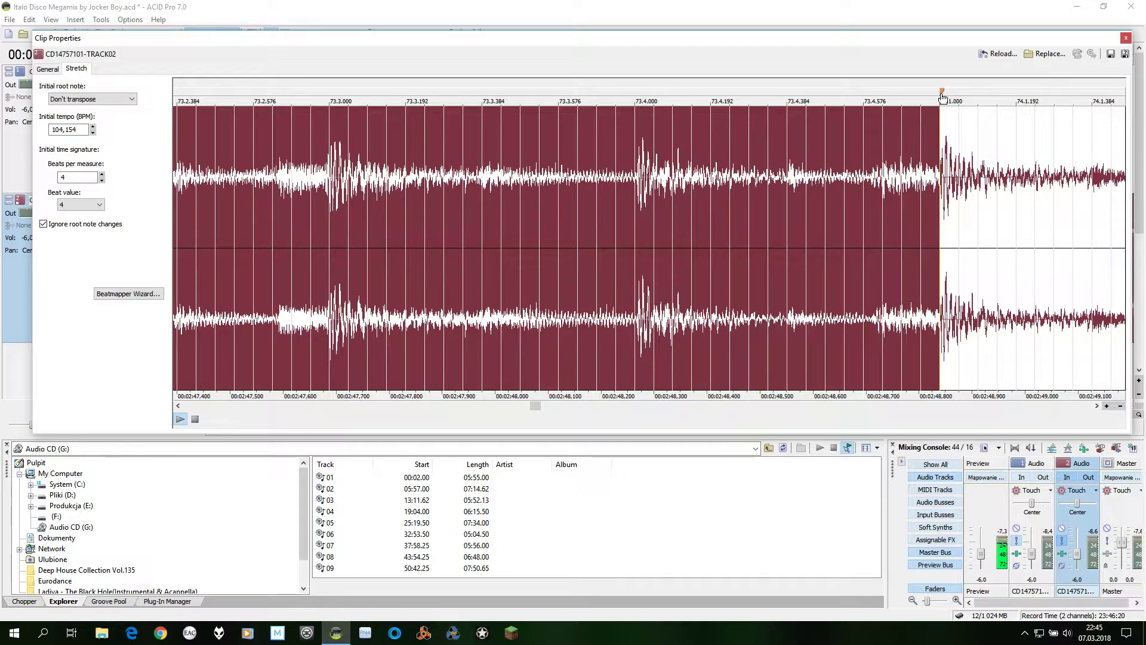
- Shift the downbeat markers of measures 75 and 76 forward onto their beats, at about 2:51.15 and 2:53.47
scroll(962, 139, right, 1)
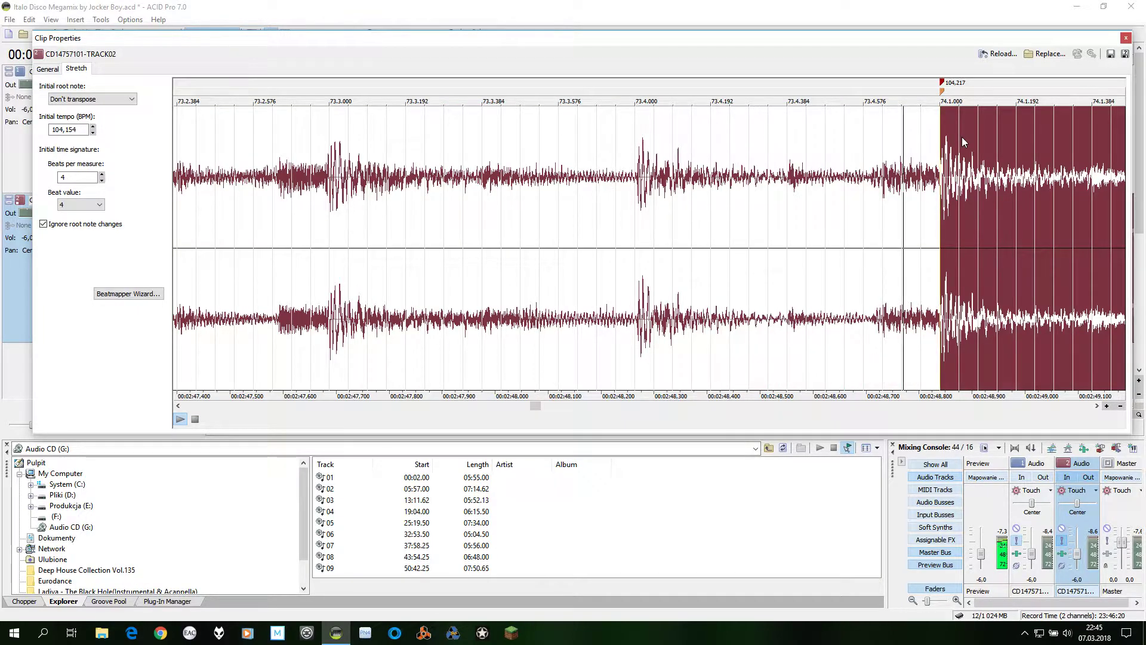
drag(948, 86, 956, 88)
click(988, 179)
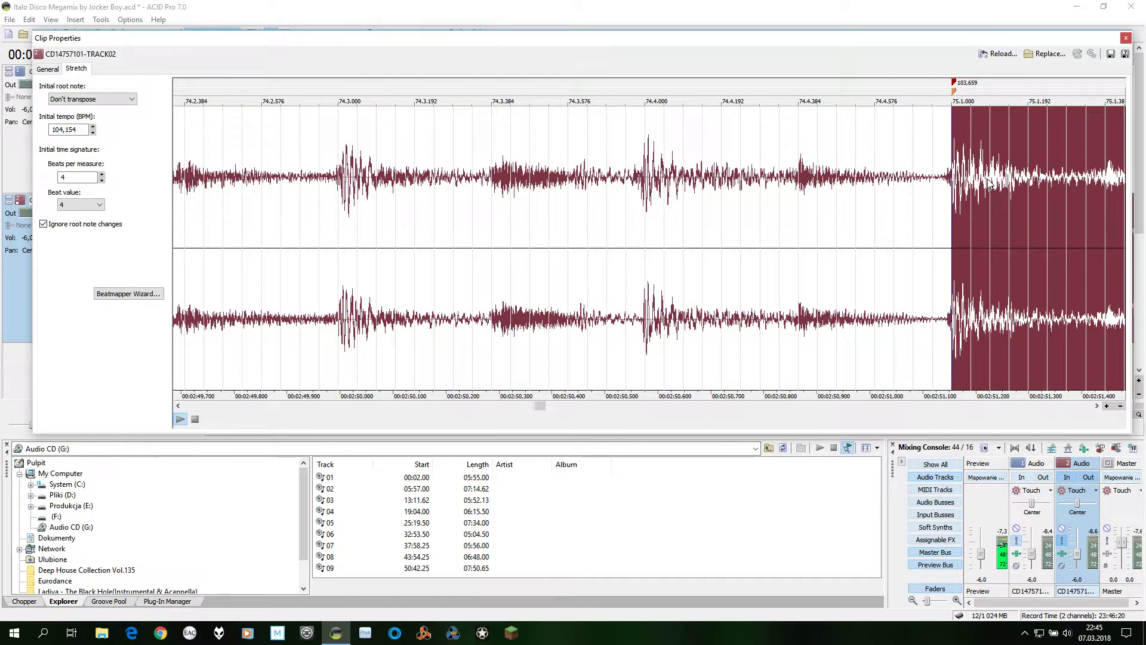
key(End)
drag(949, 97, 950, 94)
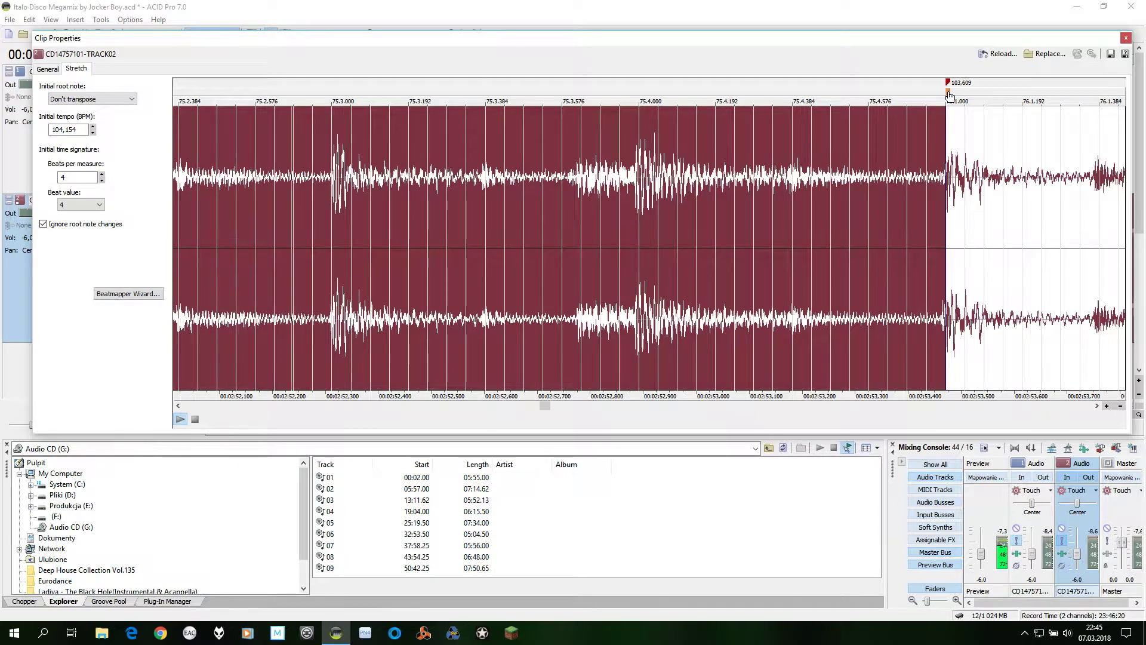
- Nudge the measure 77 downbeat marker slightly back to about 2:55.79 and move the measure 78 marker forward to about 2:58.12
click(981, 148)
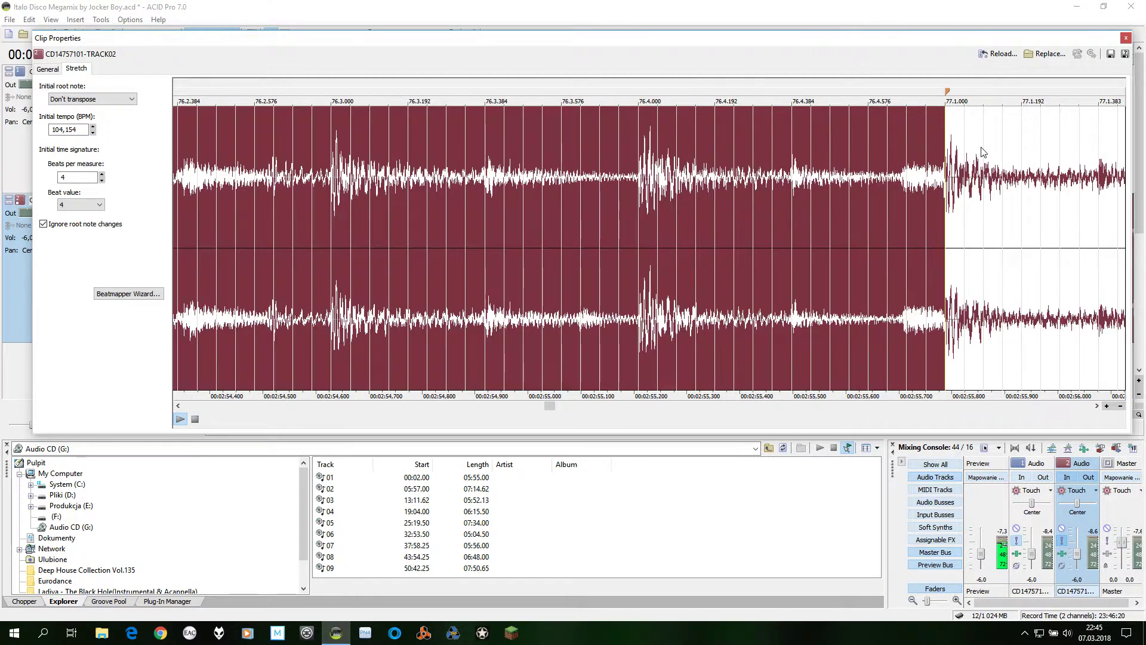
drag(948, 95, 947, 93)
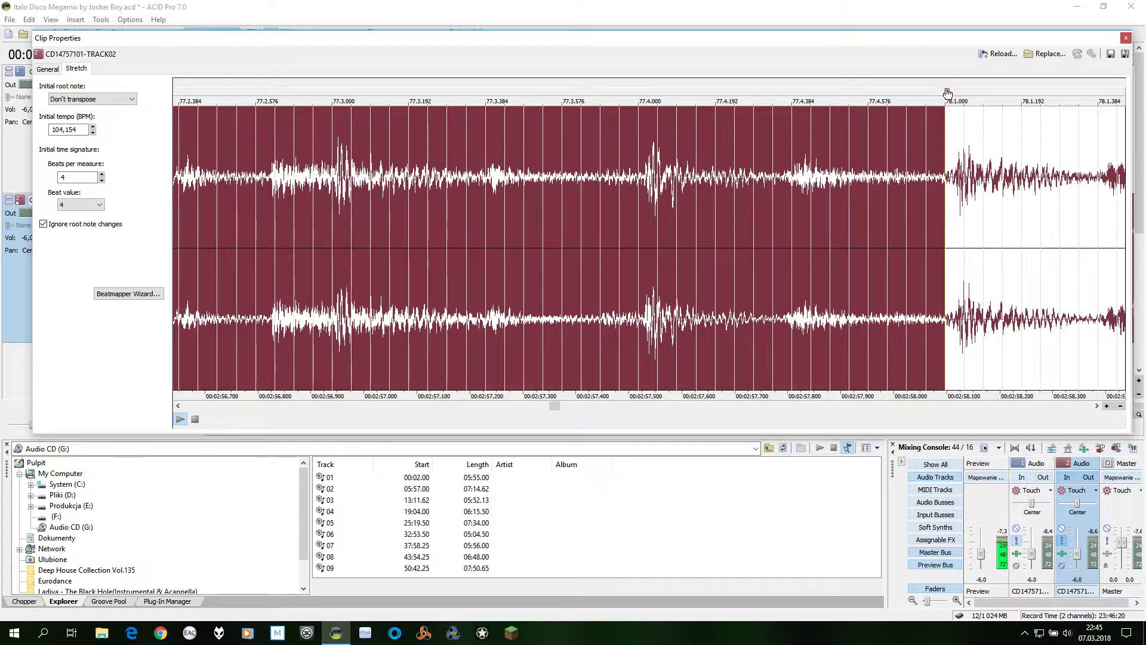
drag(947, 93, 958, 87)
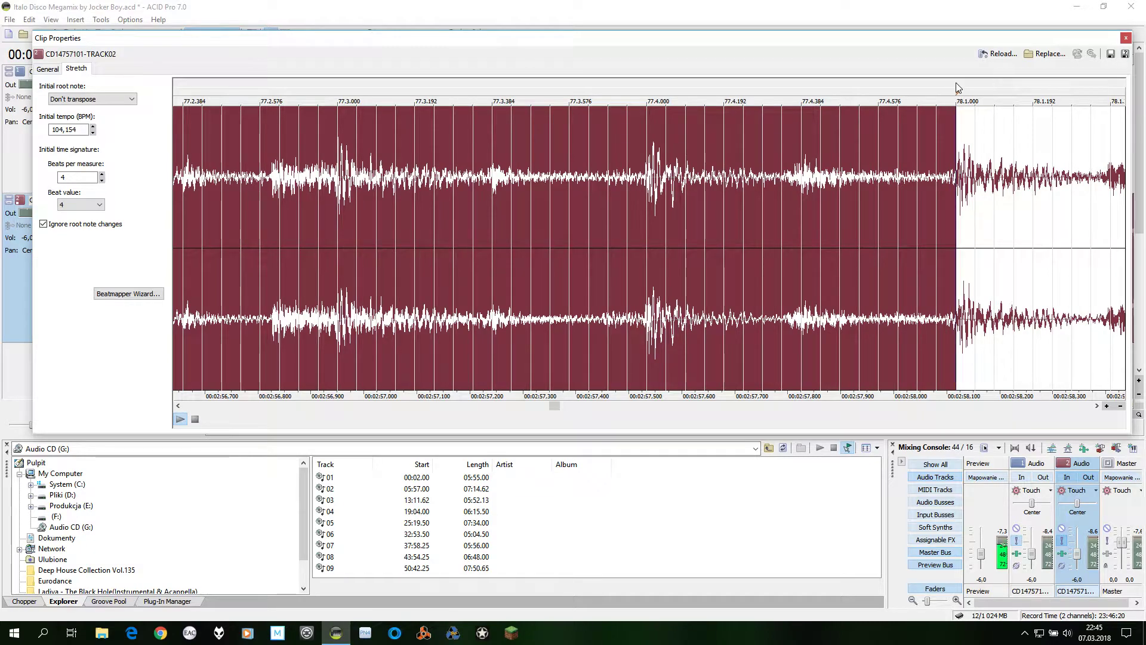
double_click(958, 91)
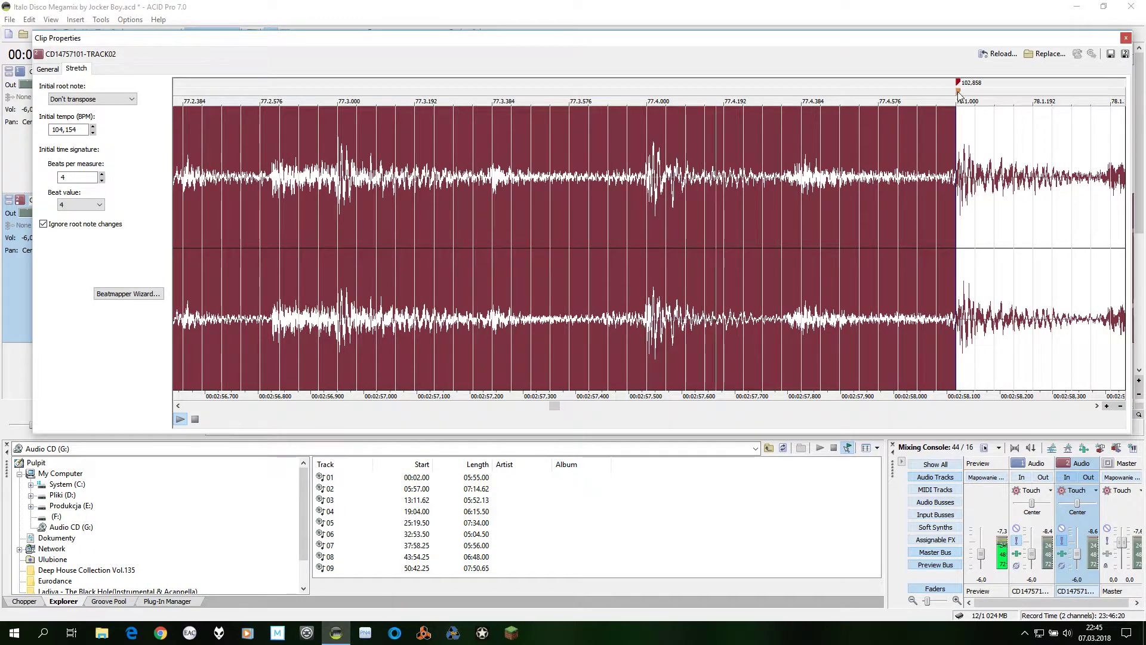
- Move the measure 79 downbeat marker back onto the beat's onset at about 3:00.44 and select measure 79
click(994, 160)
scroll(994, 161, right, 4)
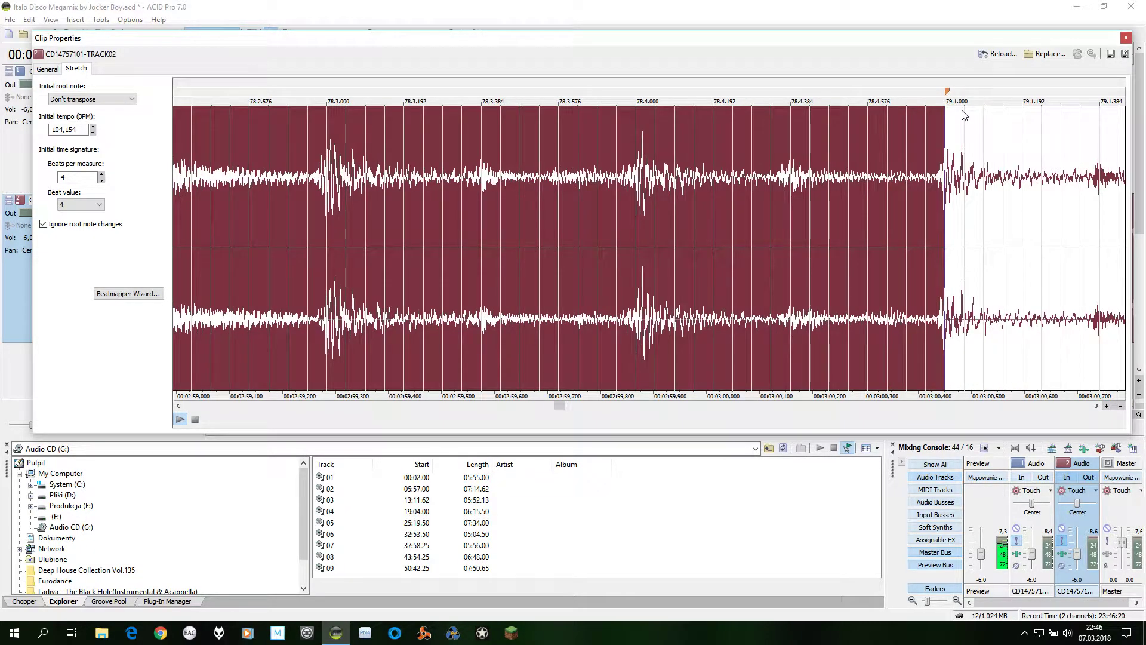
drag(947, 95, 943, 92)
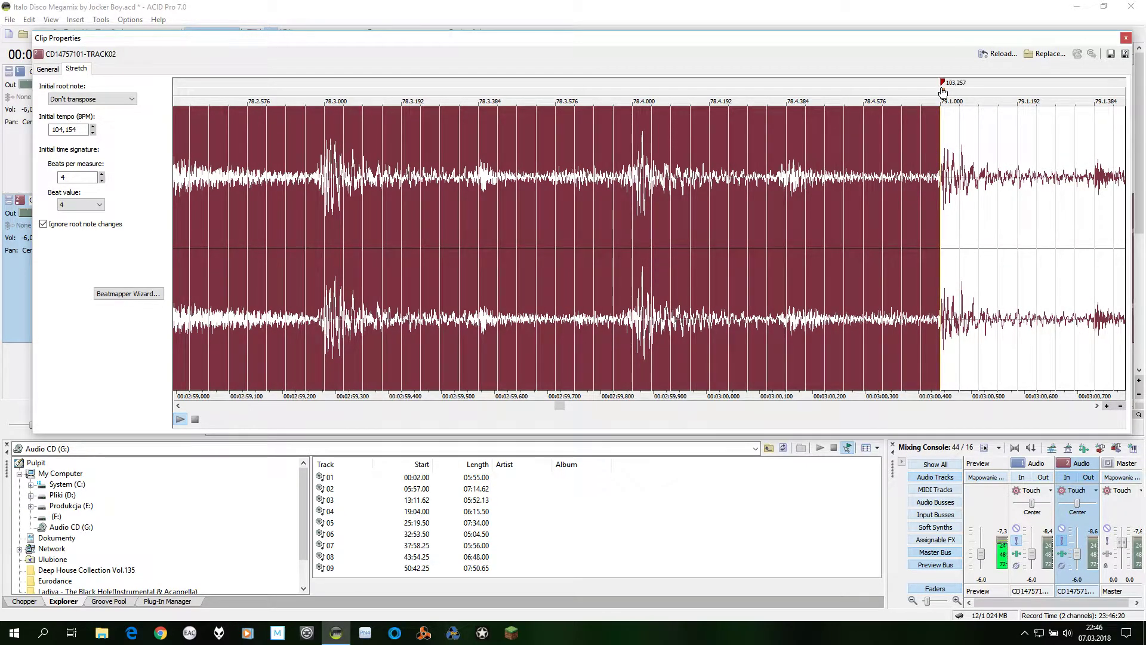
click(974, 128)
scroll(975, 128, right, 4)
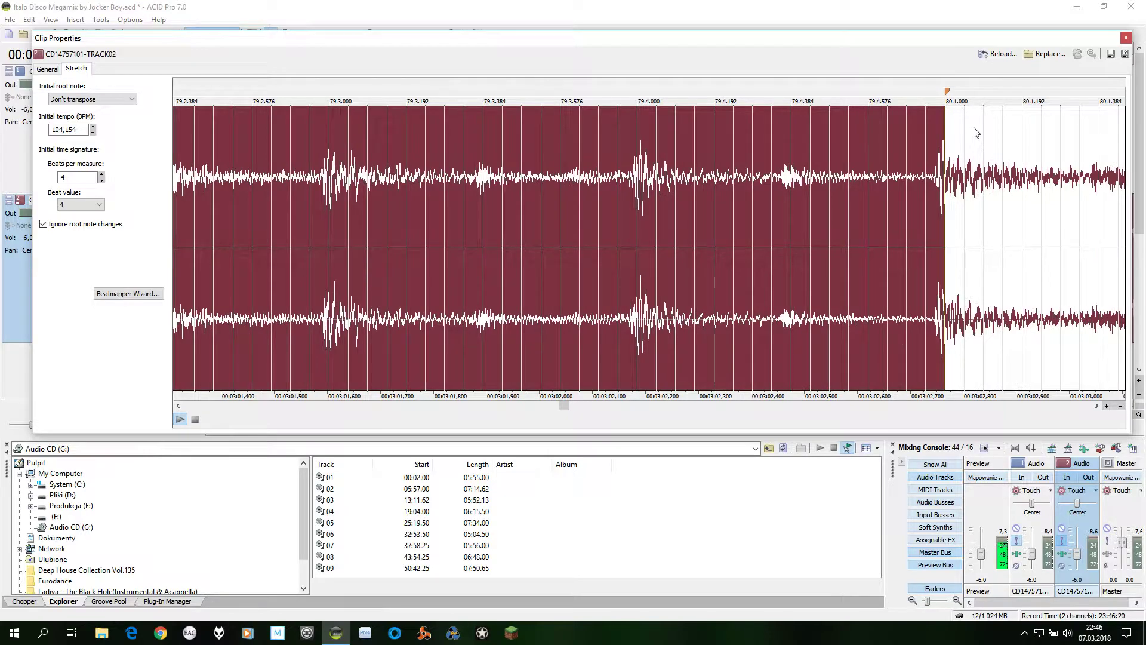
- Move the measure 80 downbeat marker back to about 3:02.75 and the measure 81 marker forward to about 3:05.11, on their beat onsets
drag(948, 95, 940, 96)
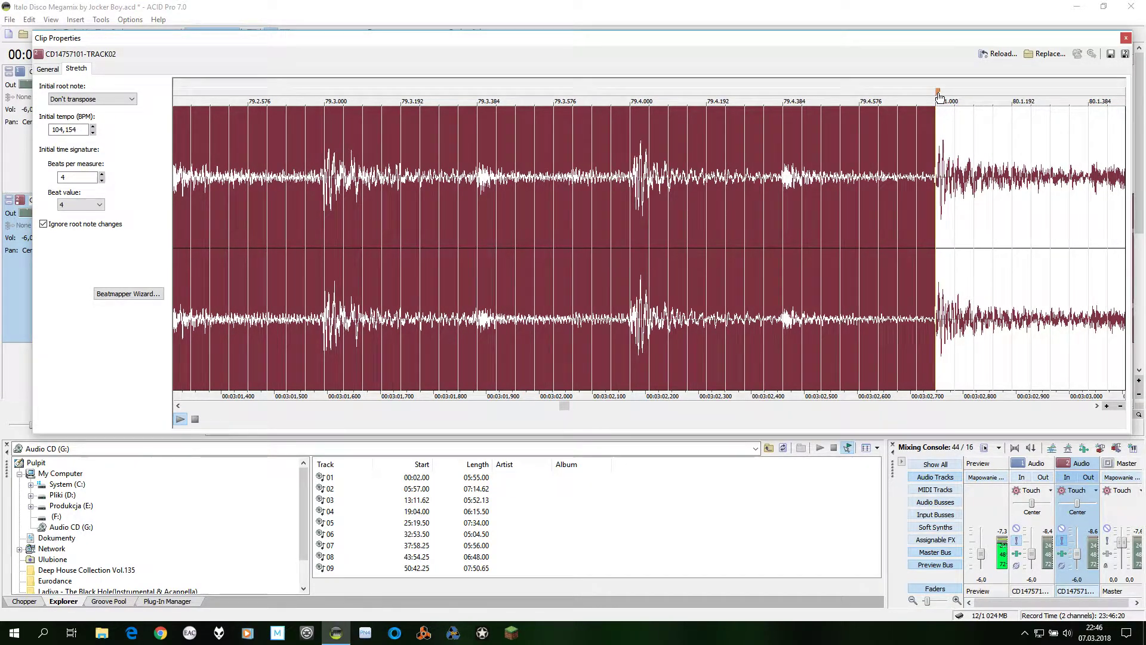
click(969, 138)
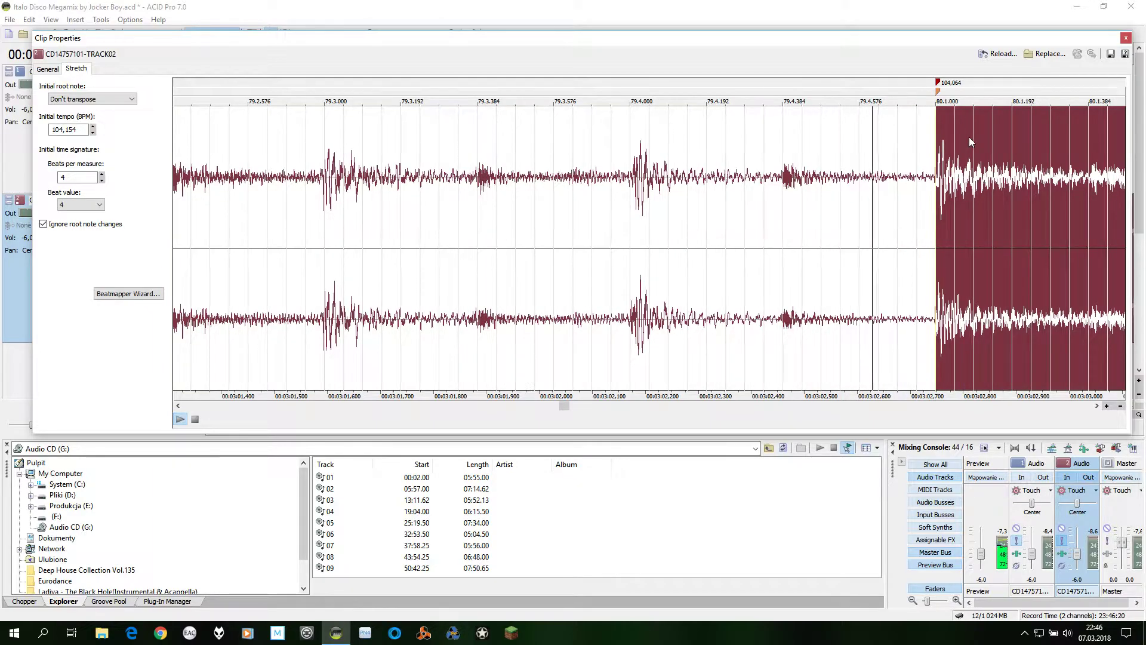
drag(948, 95, 978, 79)
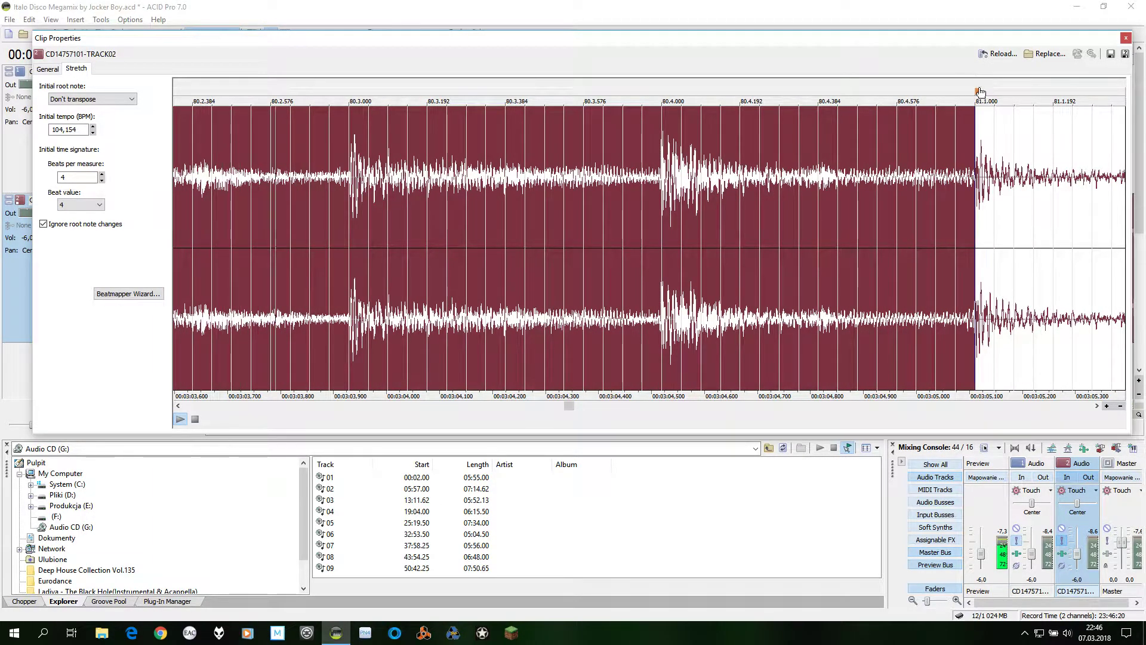
double_click(977, 81)
key(period)
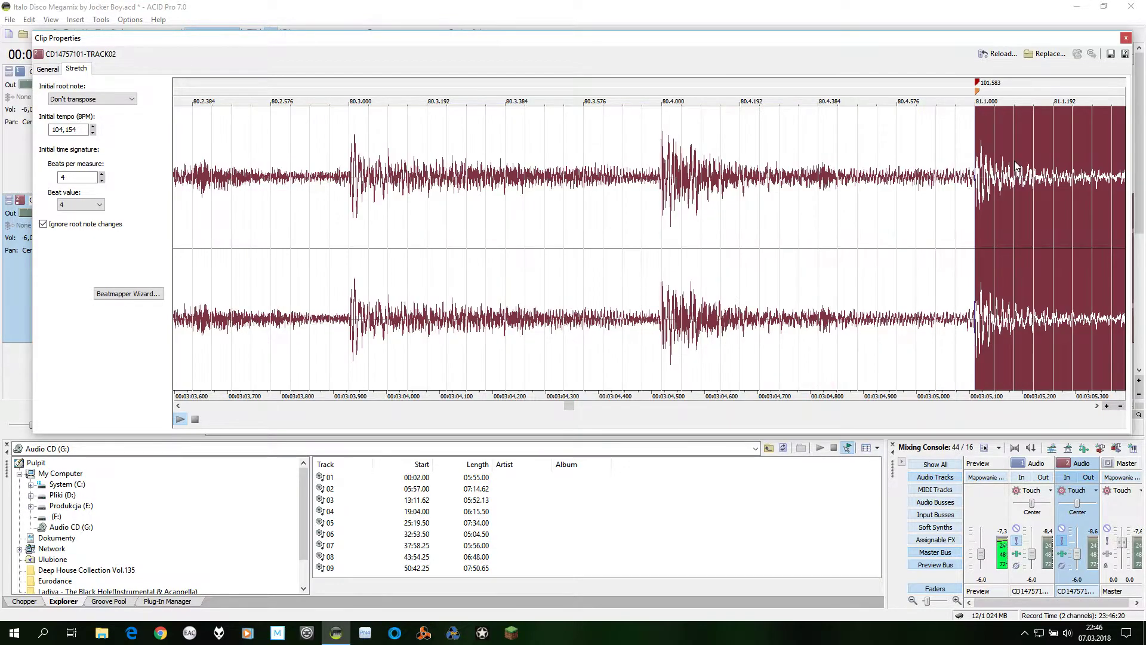
key(End)
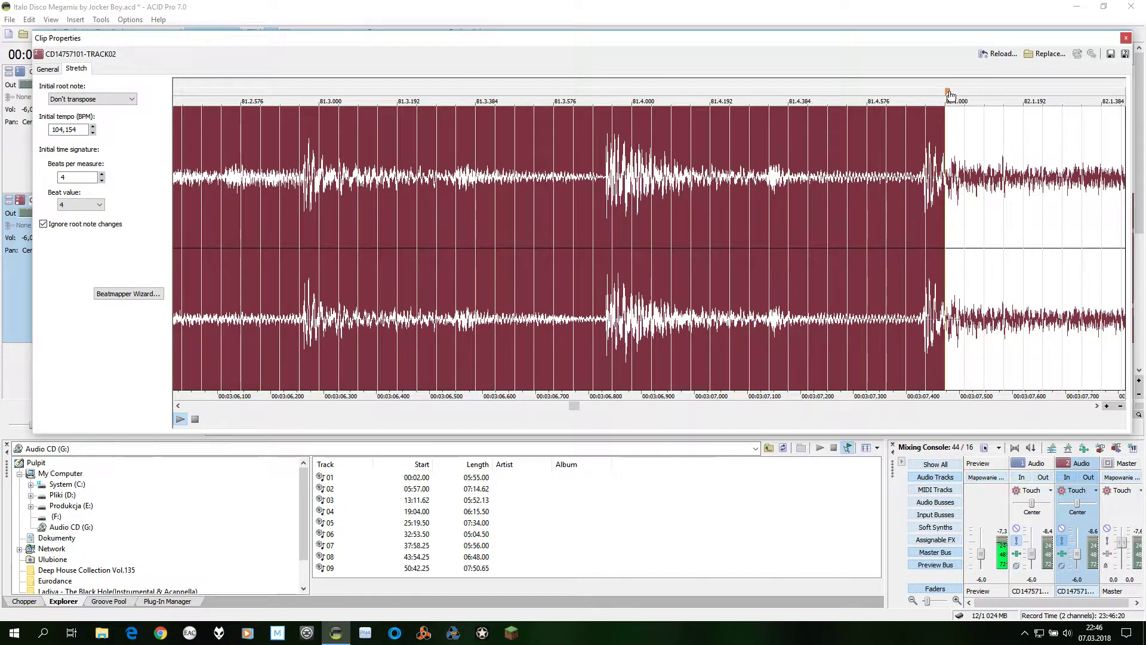
- Pull the measure 82 downbeat marker back to about 3:07.43 and shift the measure 83 marker forward to about 3:09.77
drag(950, 96, 927, 97)
double_click(962, 145)
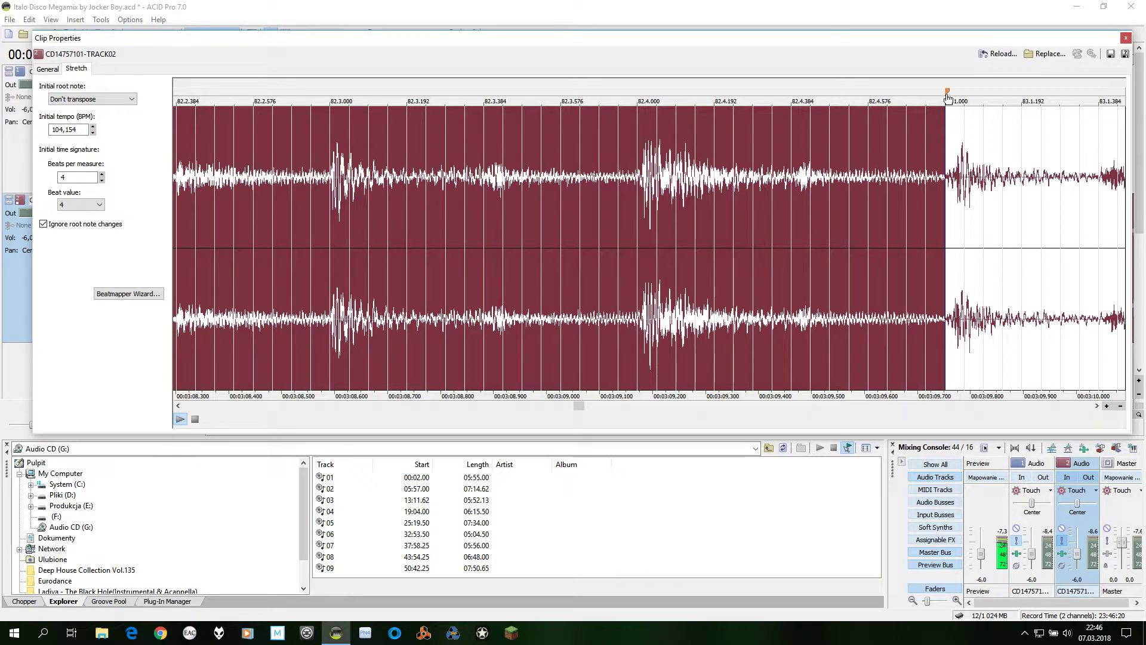
drag(948, 94, 958, 87)
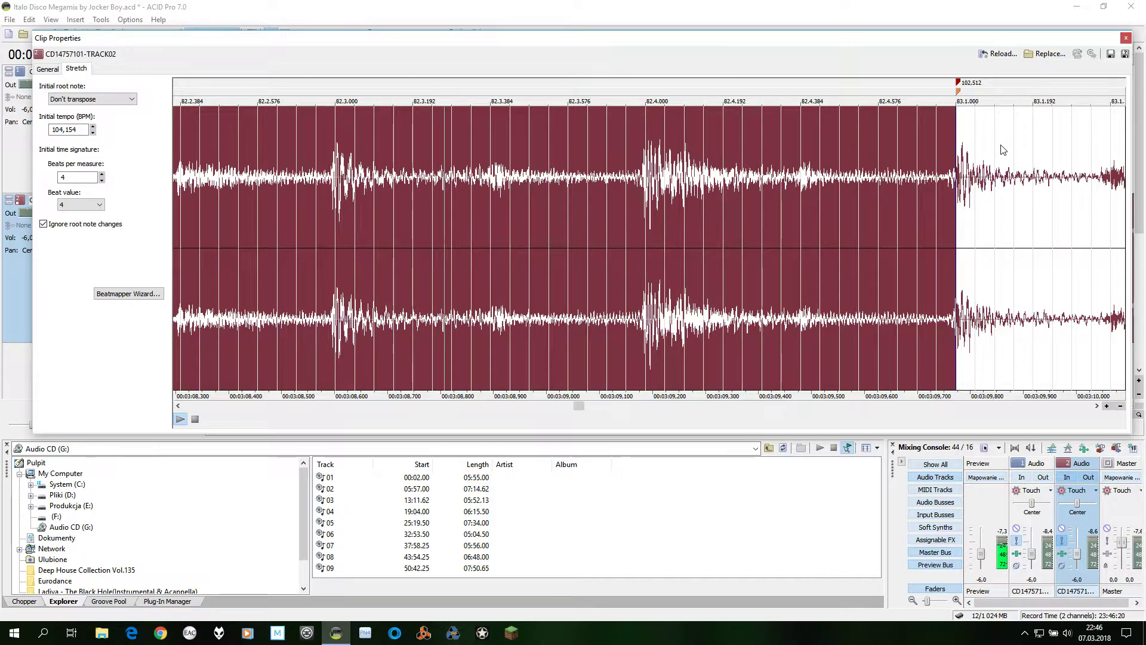
key(period)
key(End)
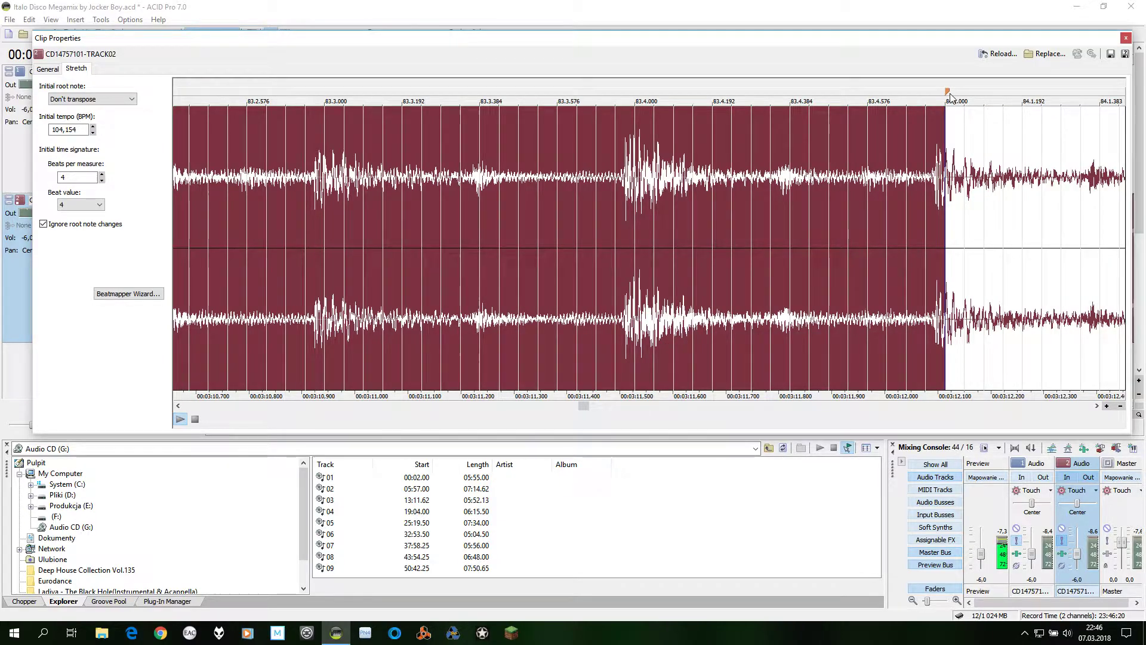
- Align the measure 84 downbeat marker back to about 3:12.09 and the measure 85 marker forward to about 3:14.43
drag(947, 92, 937, 94)
key(period)
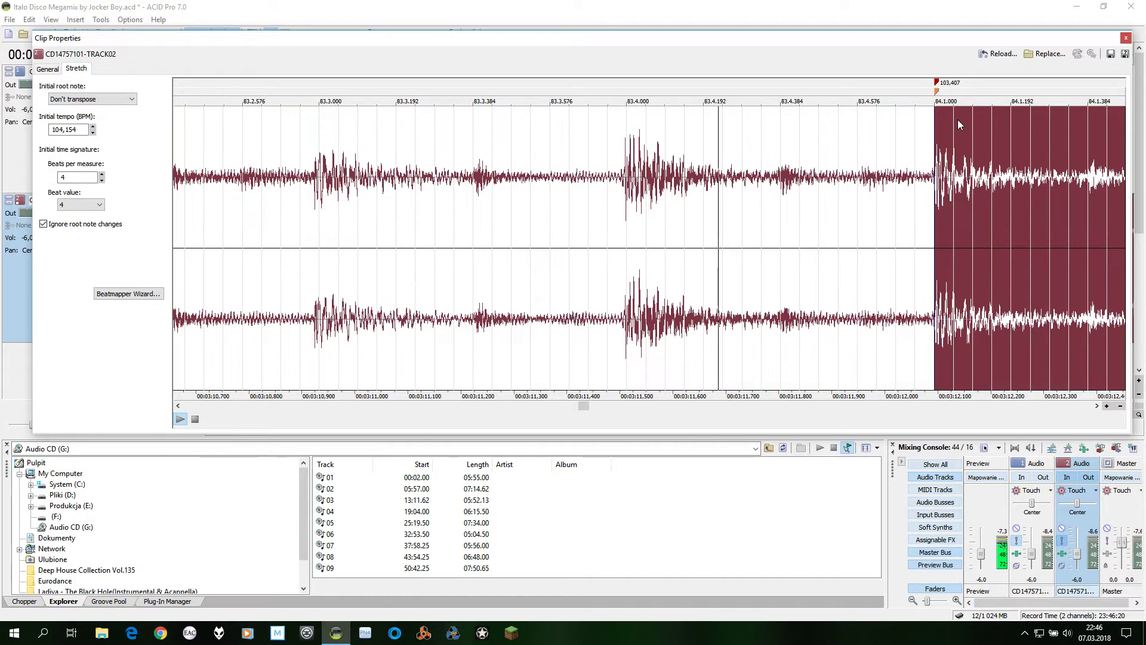
key(End)
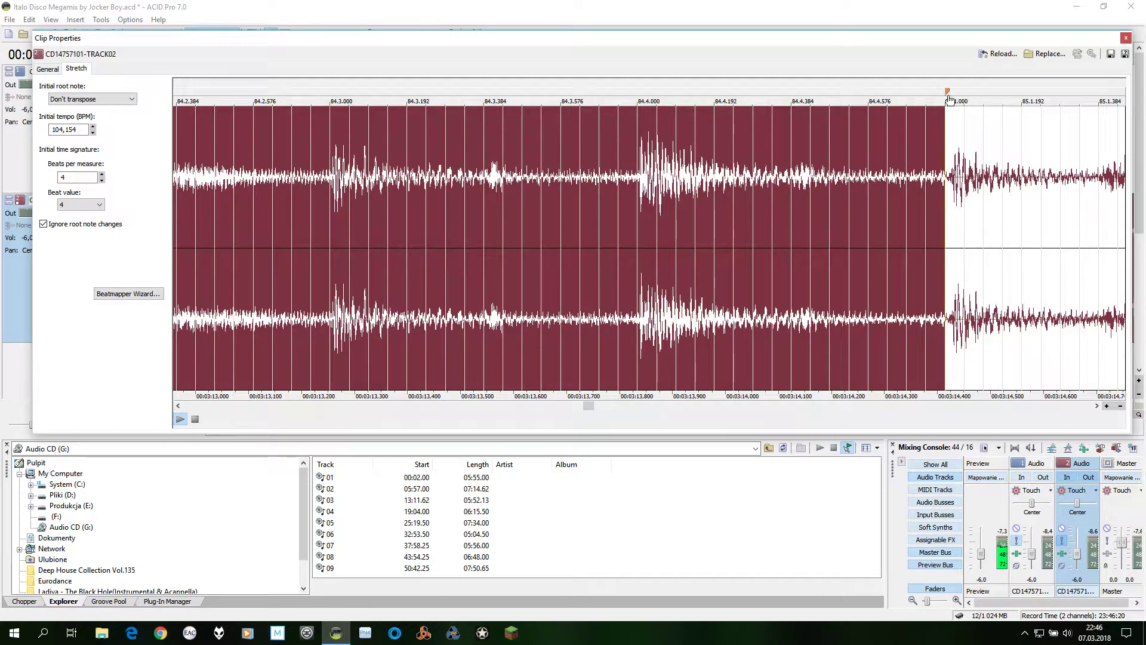
drag(949, 94, 955, 94)
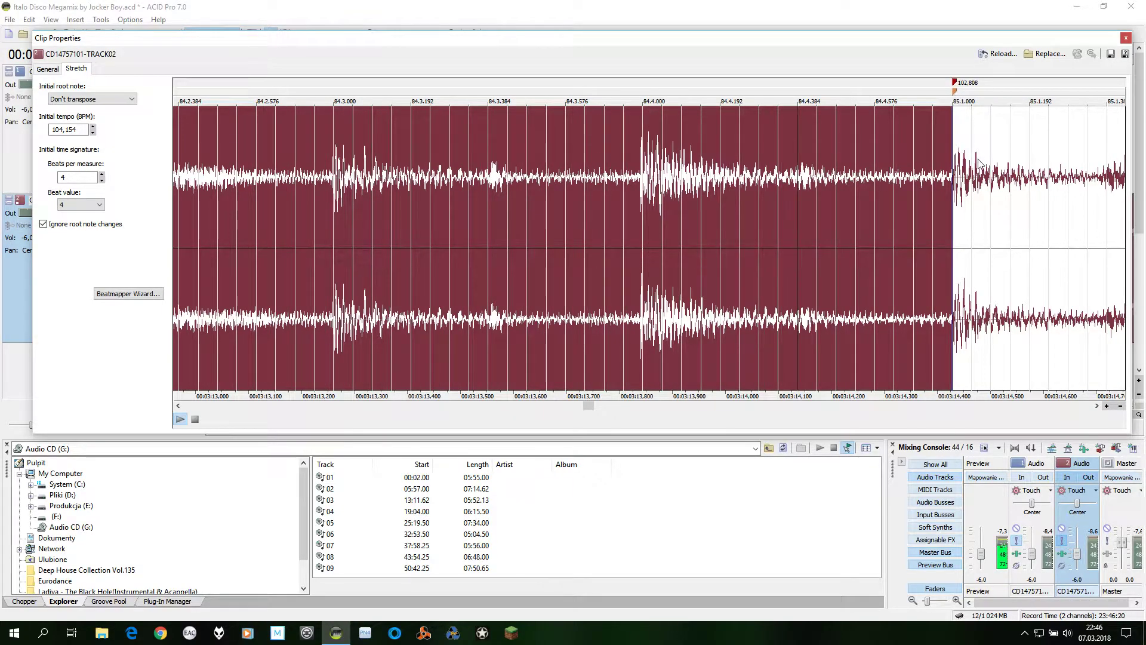
scroll(979, 167, down, 3)
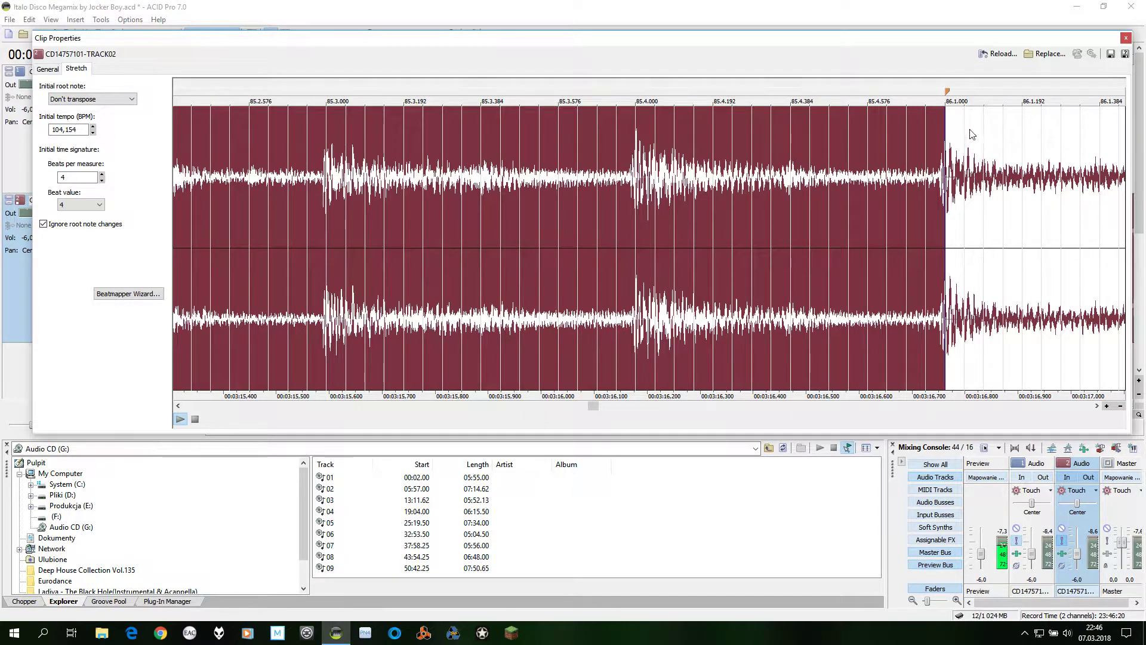
- Nudge the downbeat markers of measures 86 and 87 back to their beat onsets, at about 3:16.75 and 3:19.05
drag(950, 95, 945, 95)
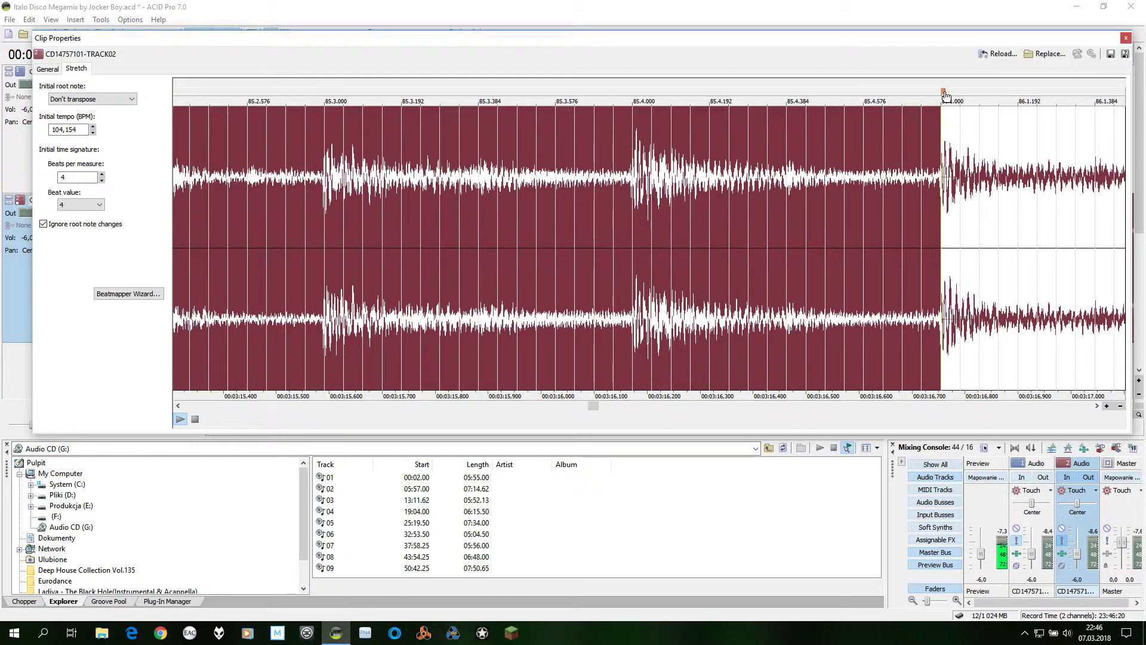
click(962, 120)
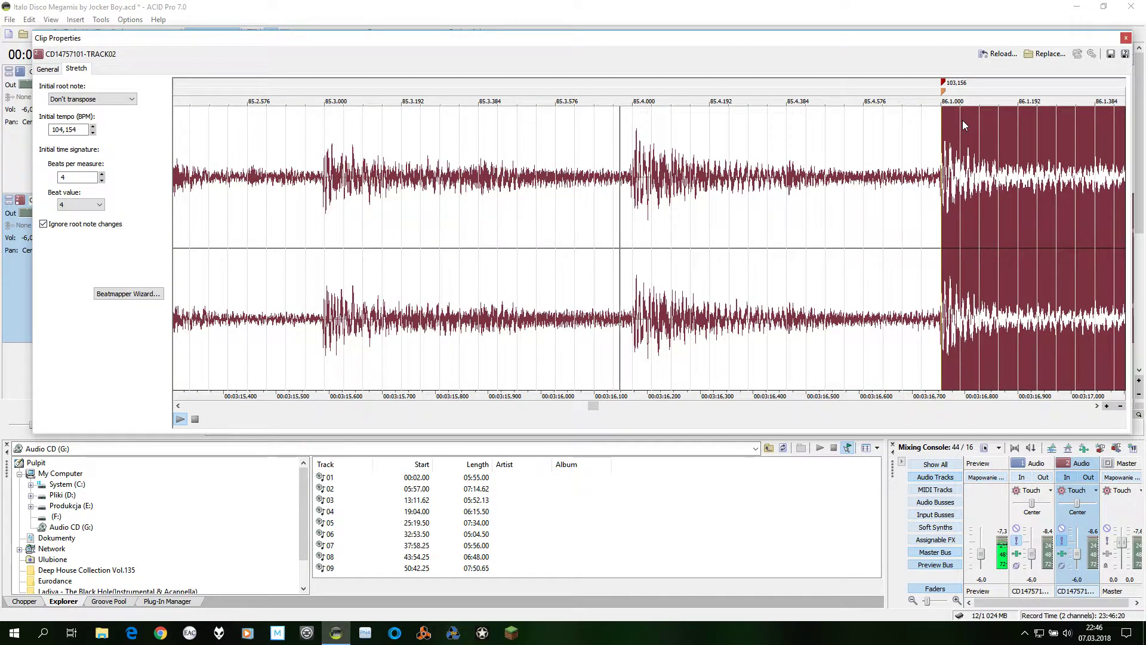
scroll(965, 125, down, 3)
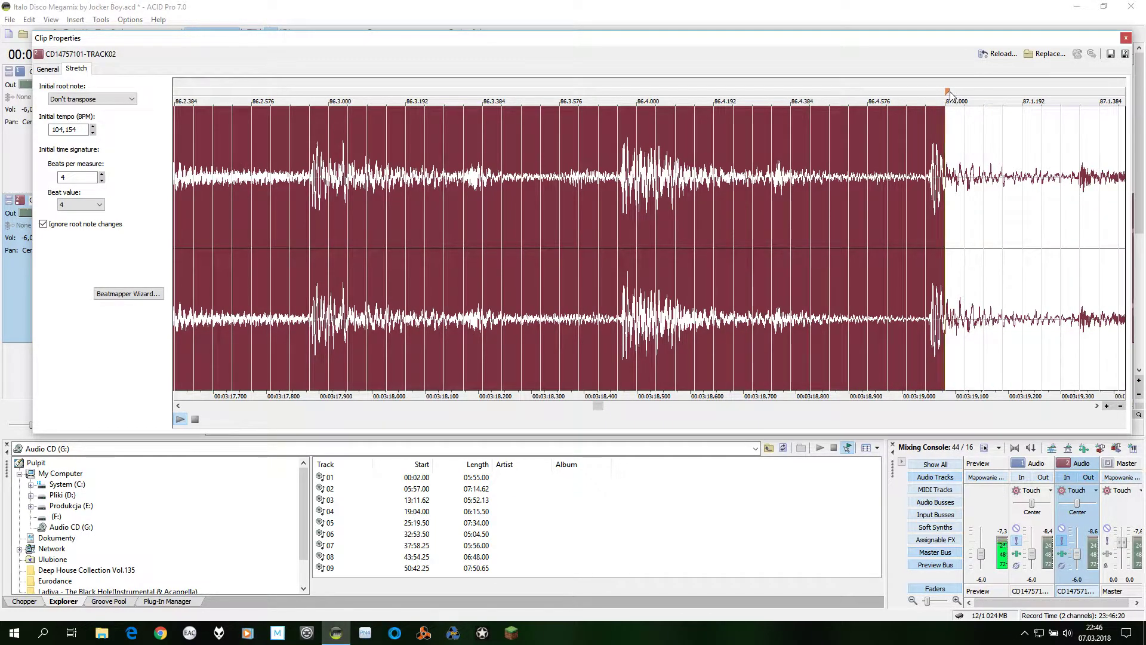
drag(949, 95, 933, 98)
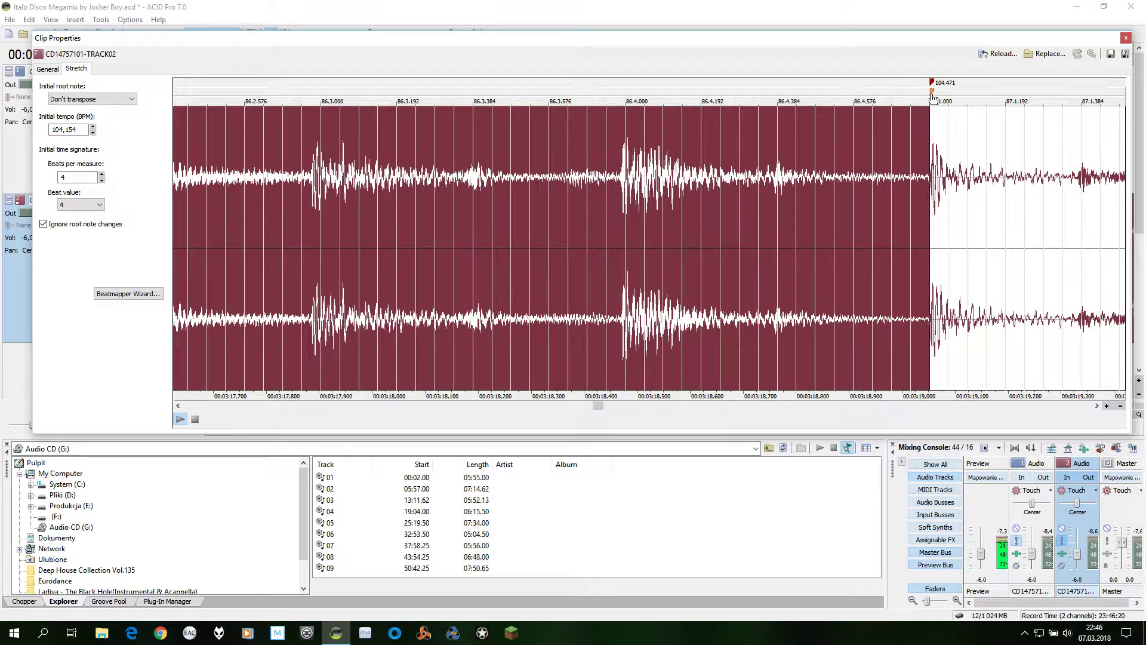
click(961, 145)
scroll(962, 145, down, 3)
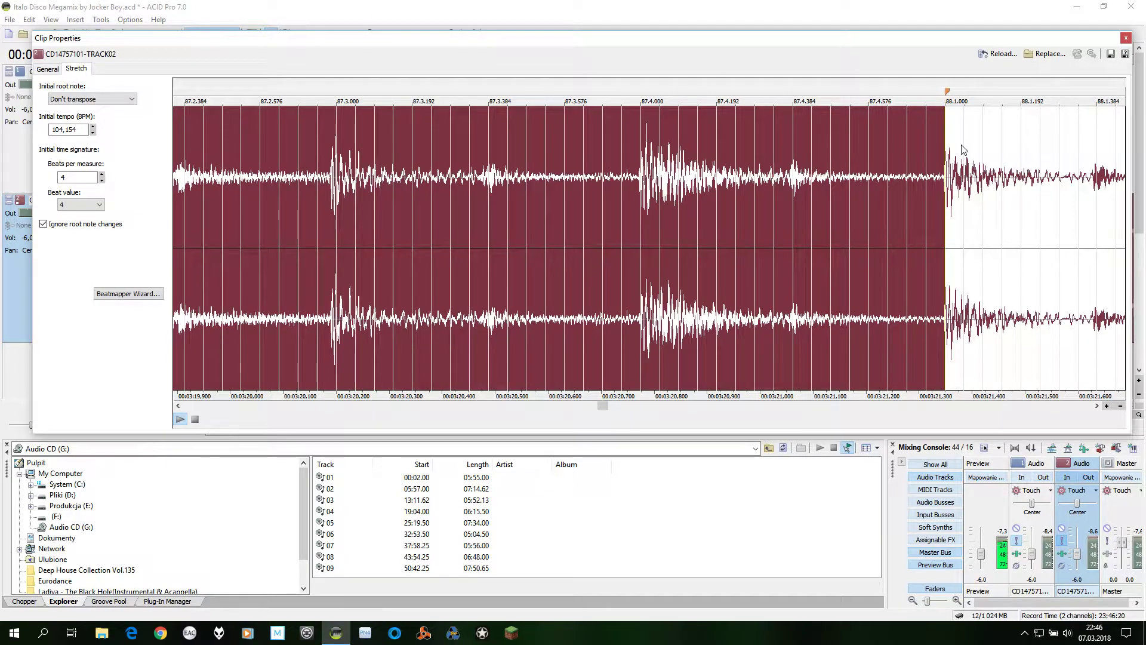
- Nudge the measure 88 downbeat marker slightly back to about 3:21.35 and move the measure 89 marker forward to about 3:23.66
drag(950, 94, 948, 91)
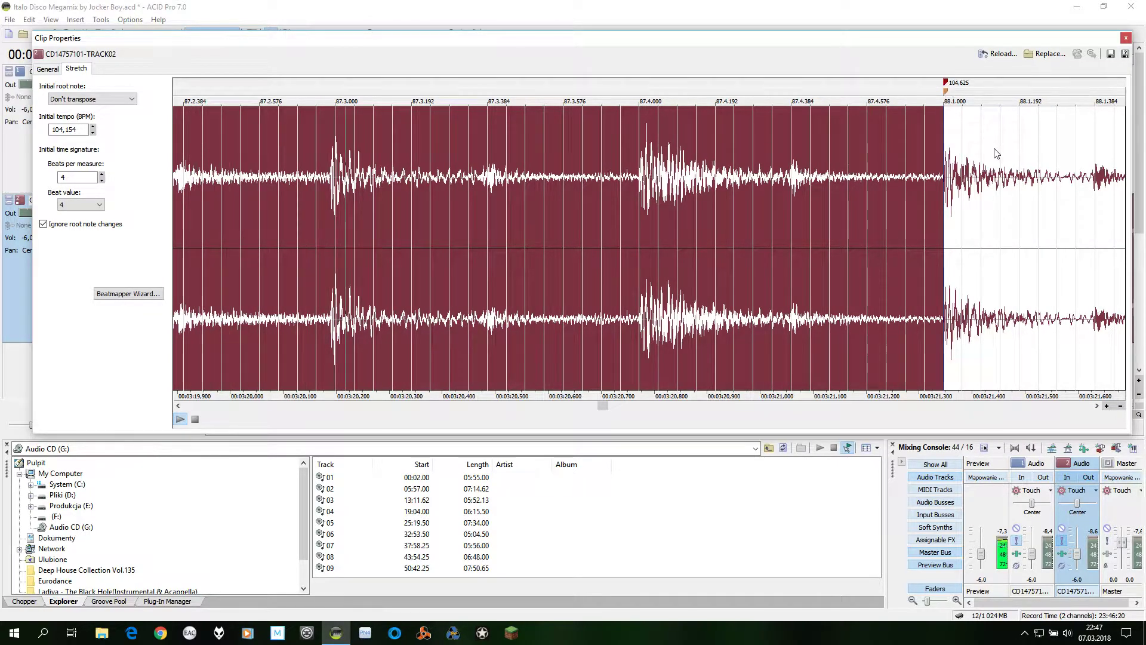
click(994, 148)
scroll(994, 150, down, 3)
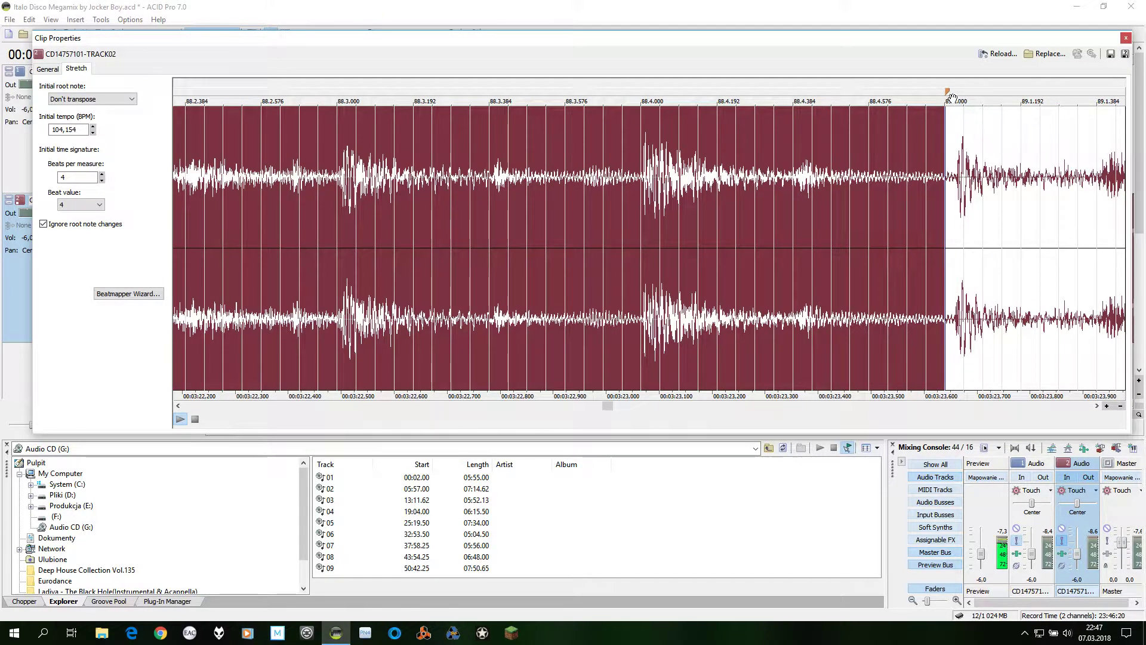
drag(949, 94, 961, 90)
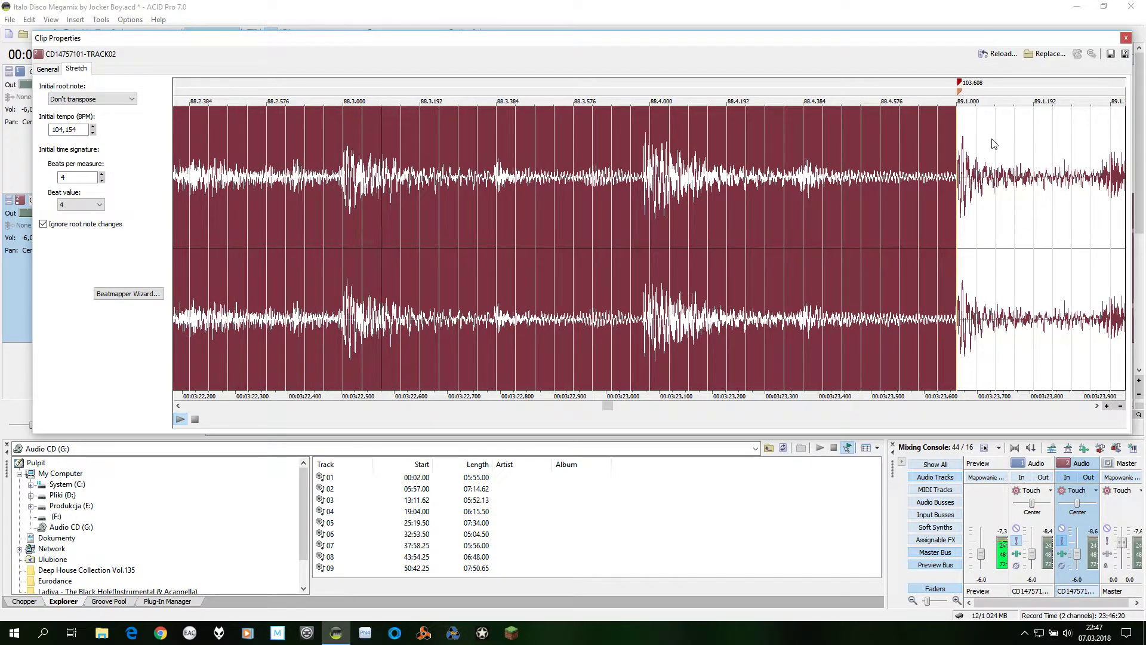
key(period)
key(End)
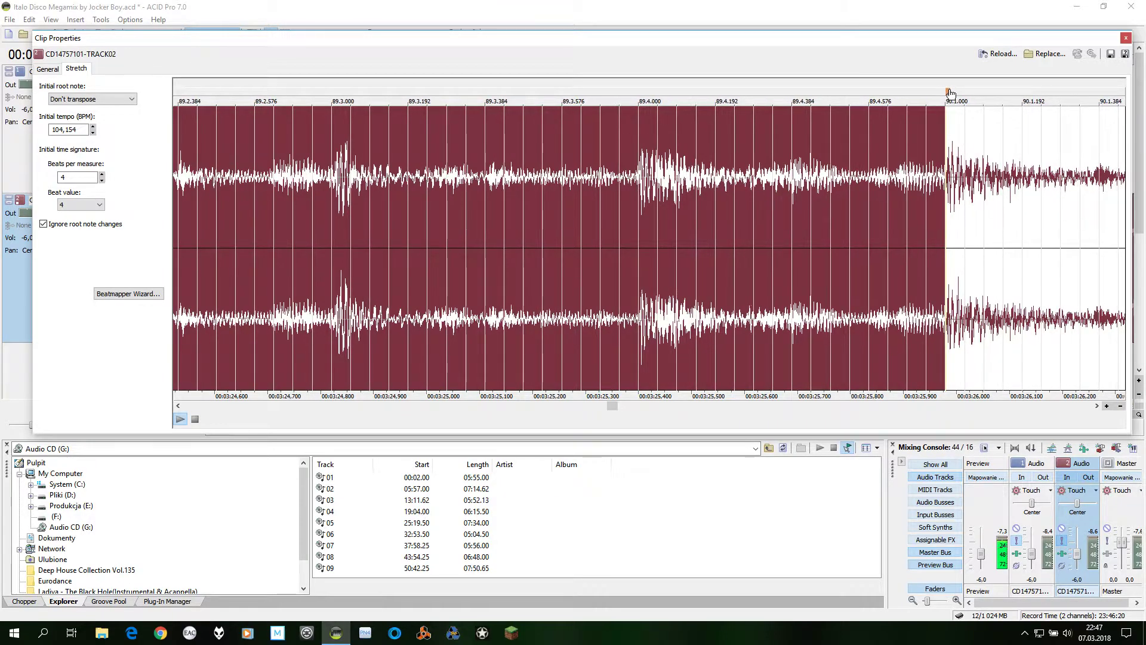
- Accept the downbeat markers of measures 90 and 91 on their beats at about 3:25.98 and 3:28.29
click(952, 93)
click(977, 146)
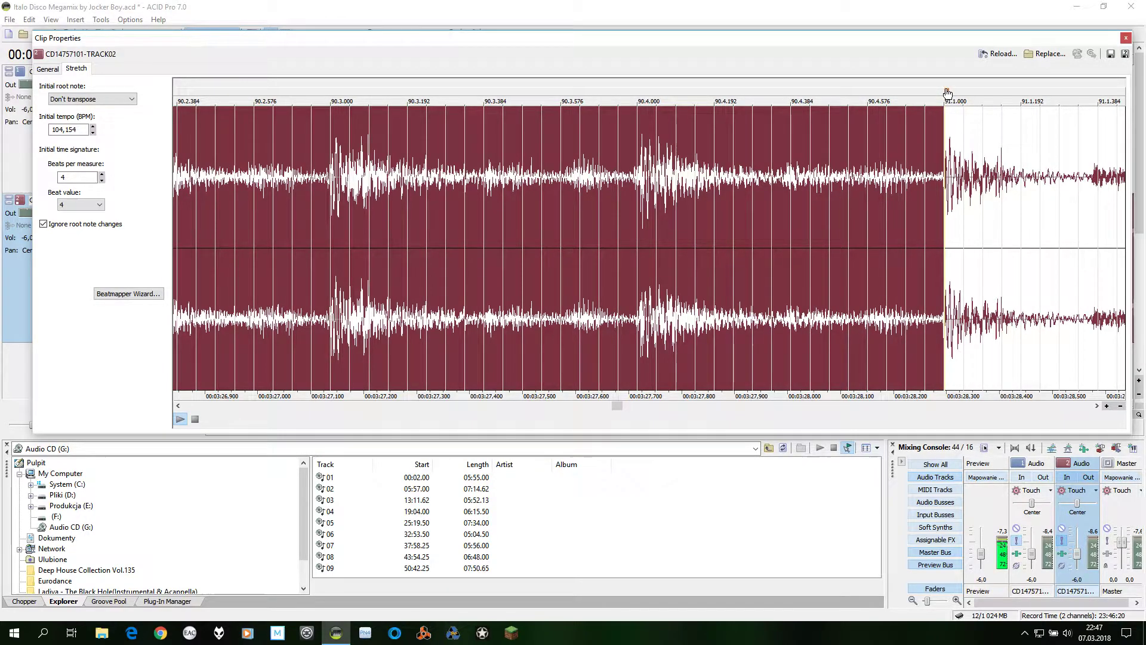
click(991, 145)
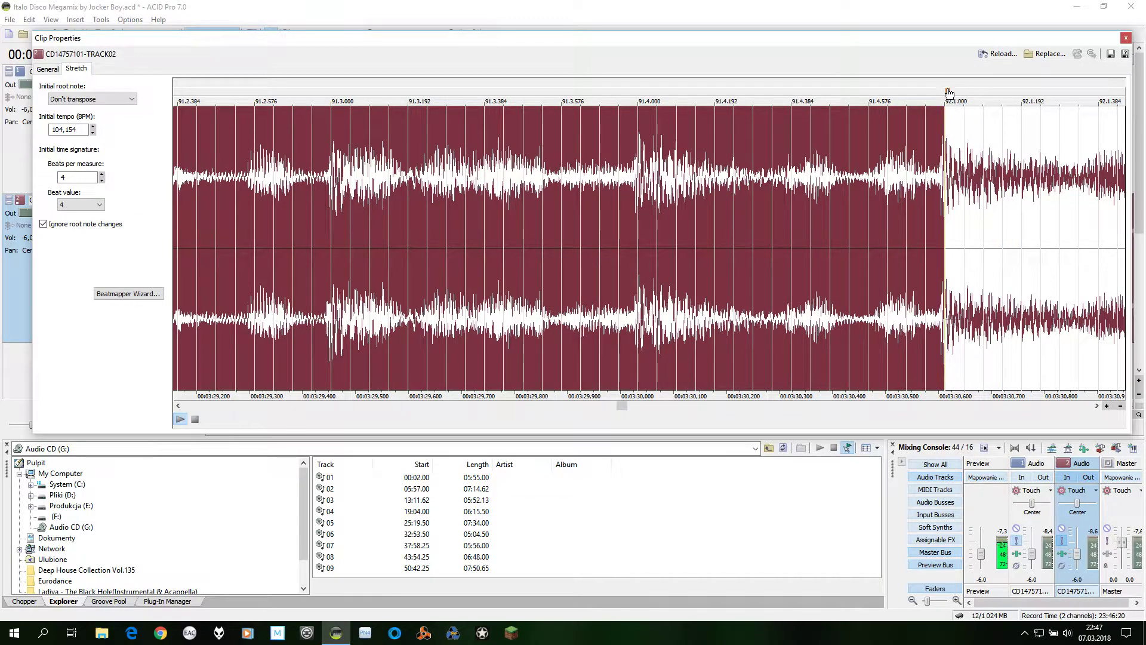
- Move the measure 92 downbeat marker back to about 3:30.60 and the measure 93 marker forward to its beat at about 3:32.94
drag(950, 94, 943, 99)
click(963, 133)
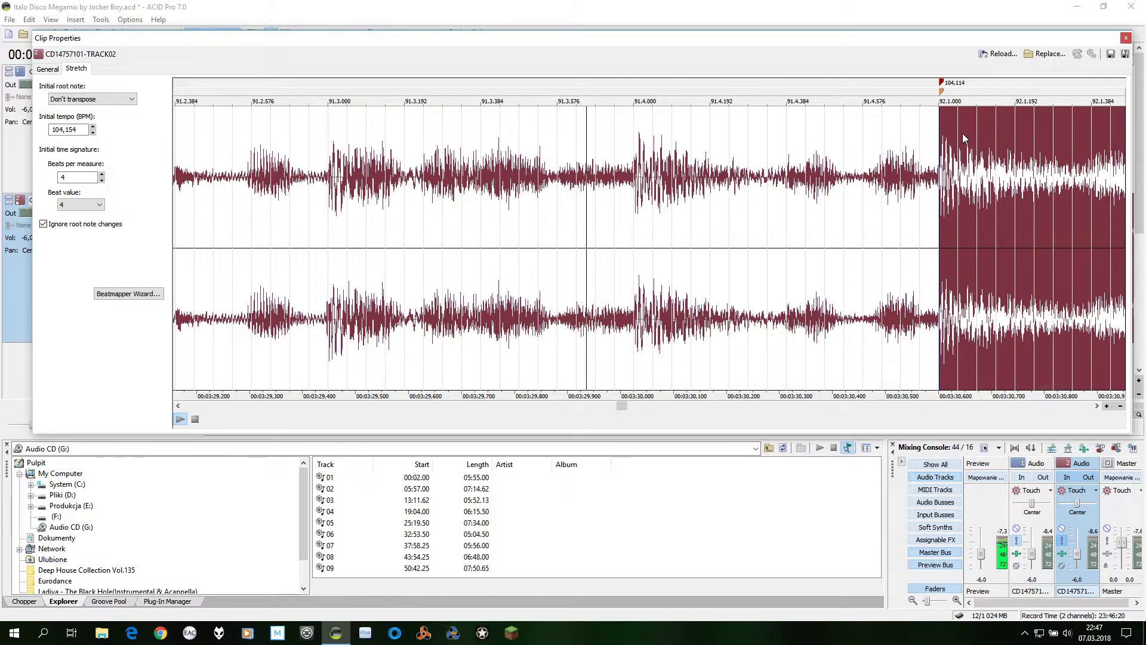
drag(950, 99, 972, 83)
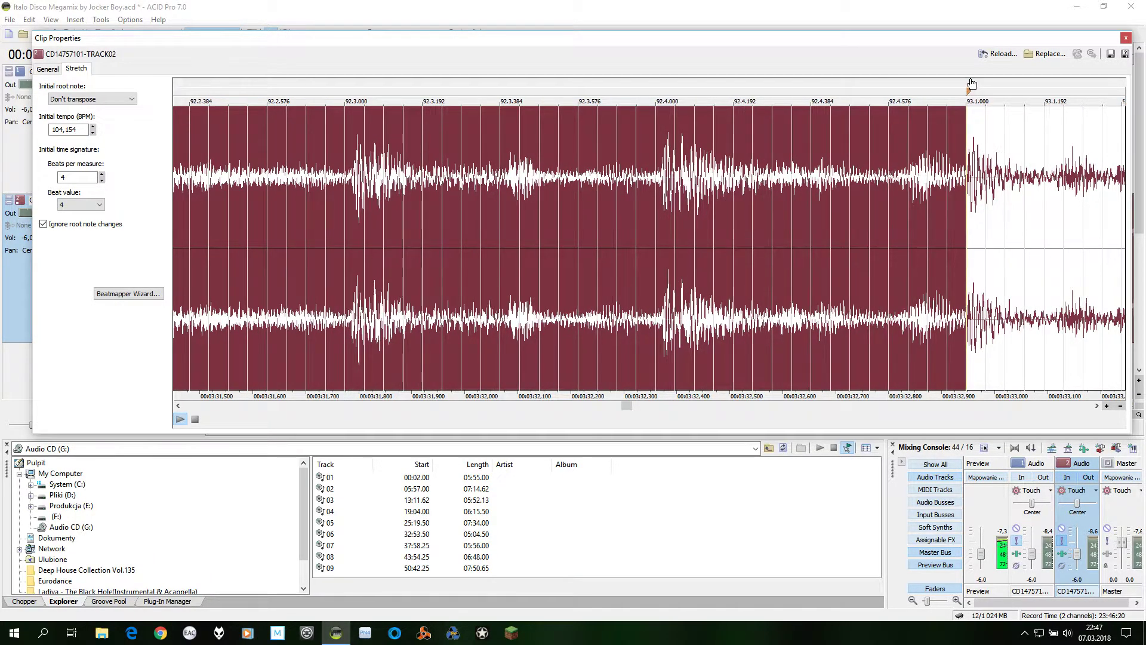
click(1015, 187)
key(End)
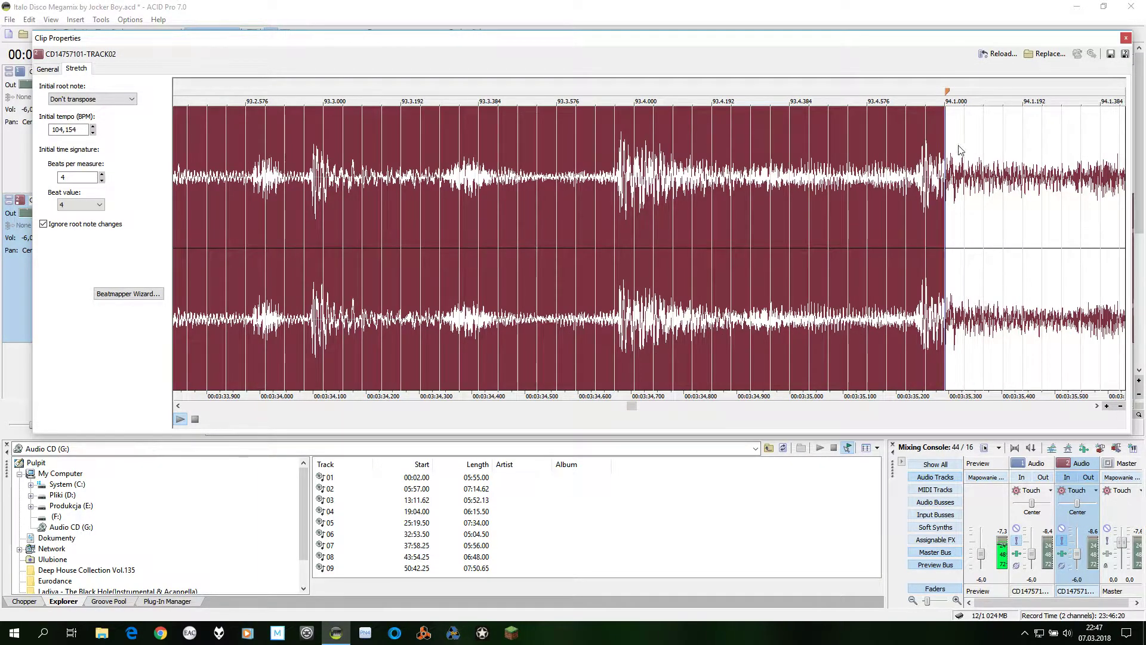
- Pull the measure 94 downbeat marker back to about 3:35.24 and shift the measure 95 marker forward to about 3:37.55
drag(949, 93, 922, 97)
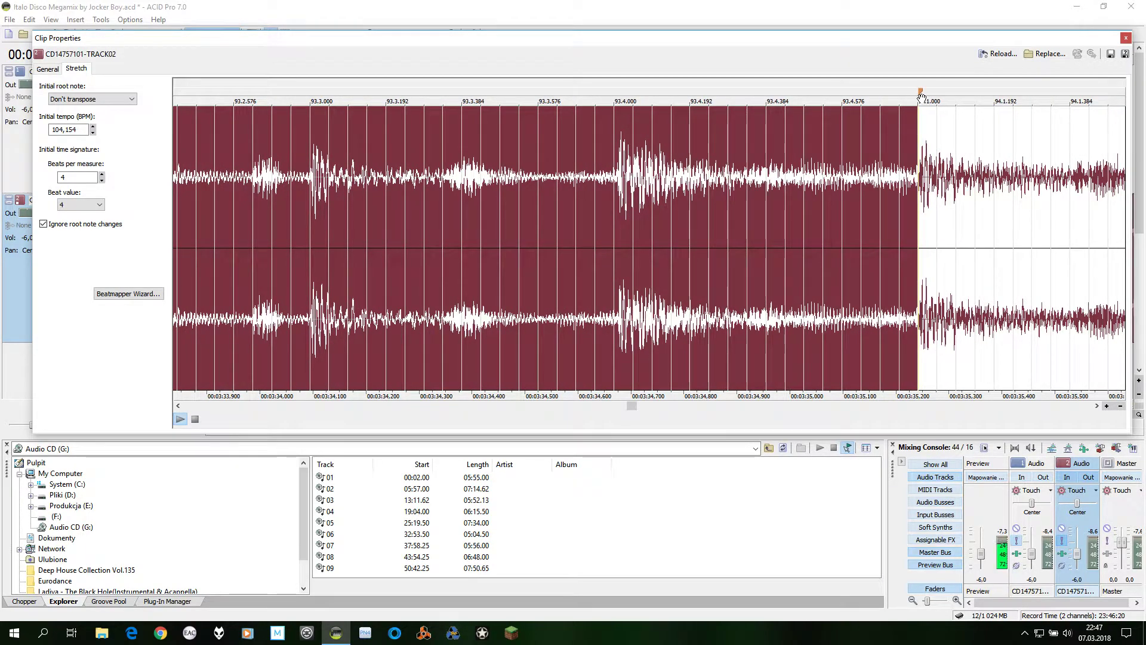
click(962, 171)
key(End)
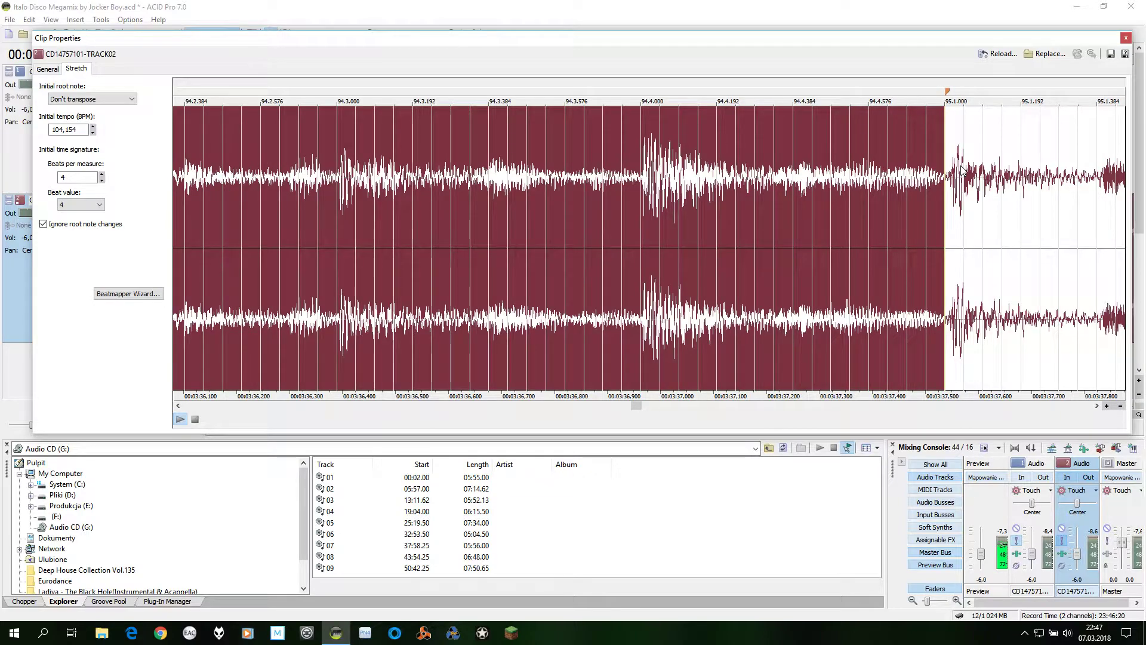
click(949, 94)
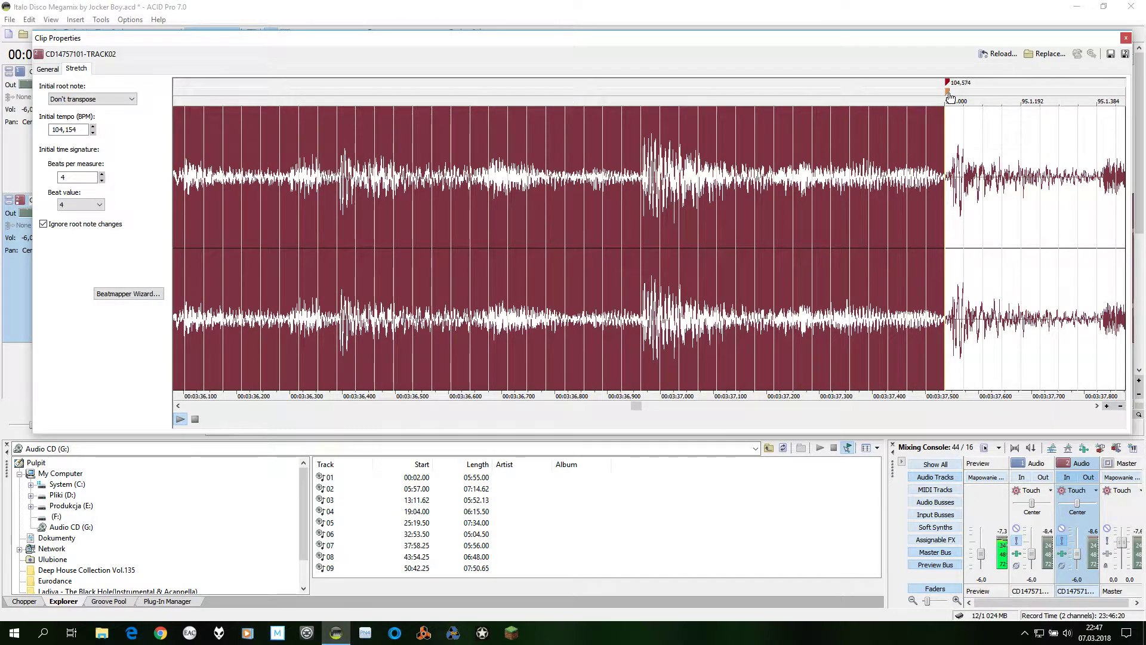
drag(947, 95, 955, 88)
click(954, 90)
key(period)
key(End)
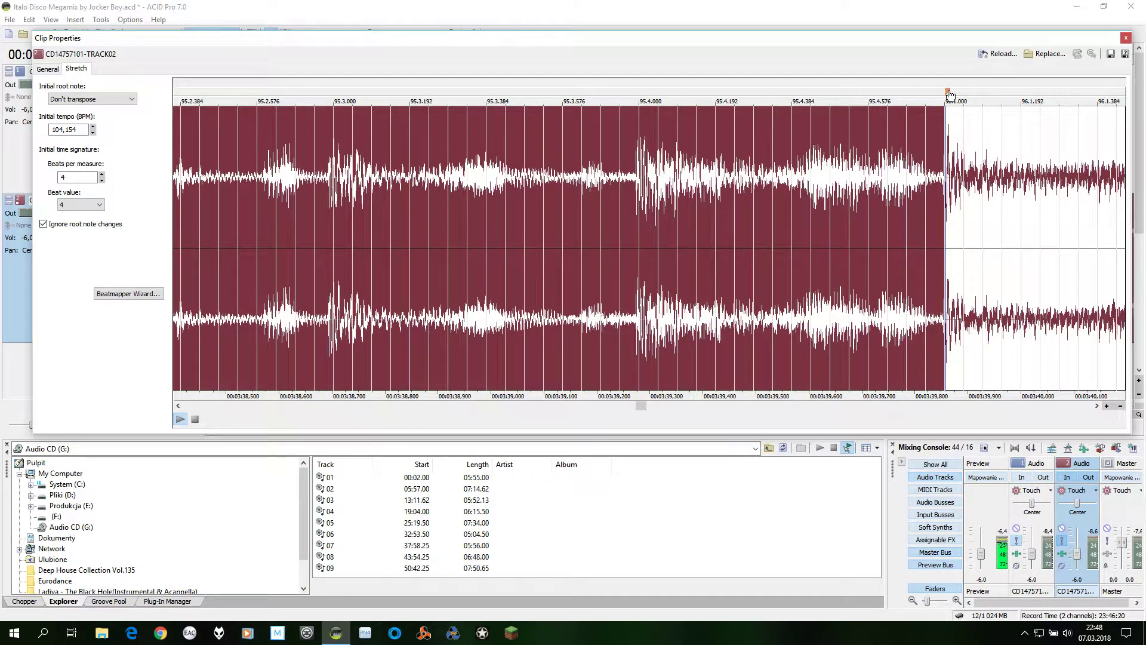
- Nudge the measure 96 downbeat marker slightly back to about 3:39.85 and move the measure 97 marker forward to about 3:42.19
drag(950, 93, 948, 93)
key(period)
key(End)
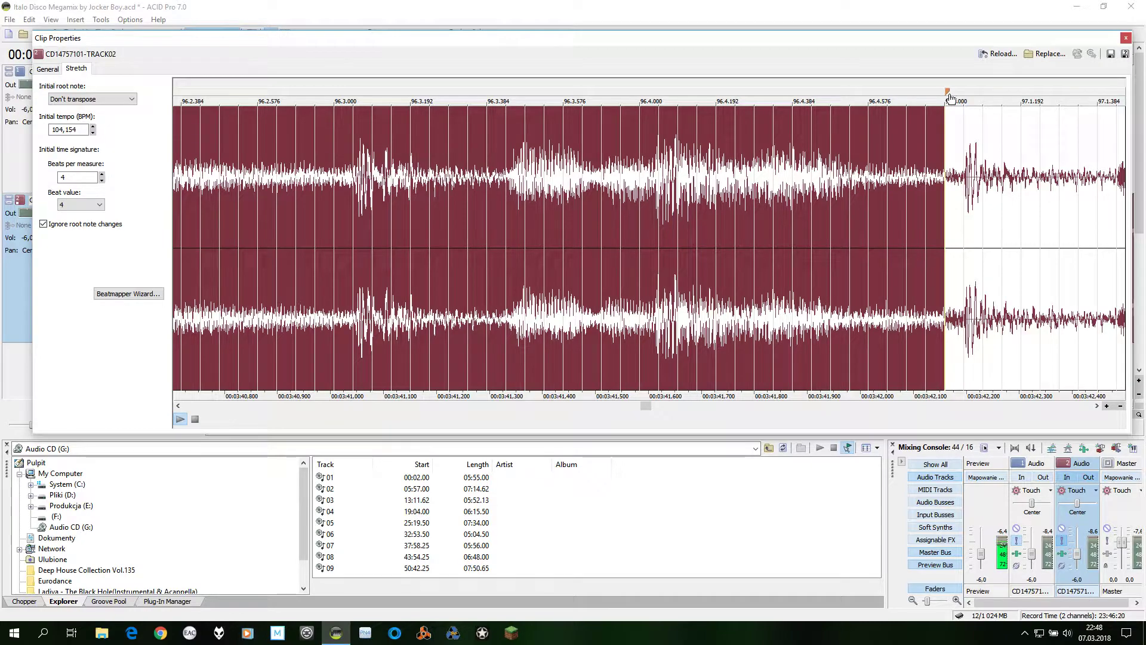
drag(948, 94, 966, 82)
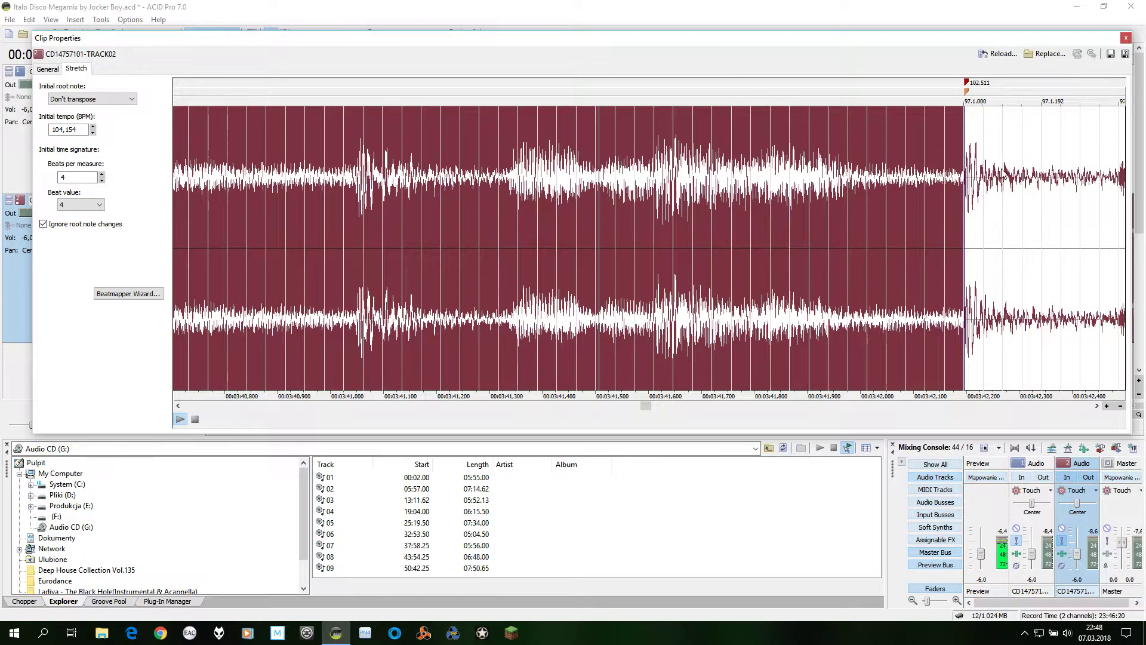
click(1011, 186)
key(End)
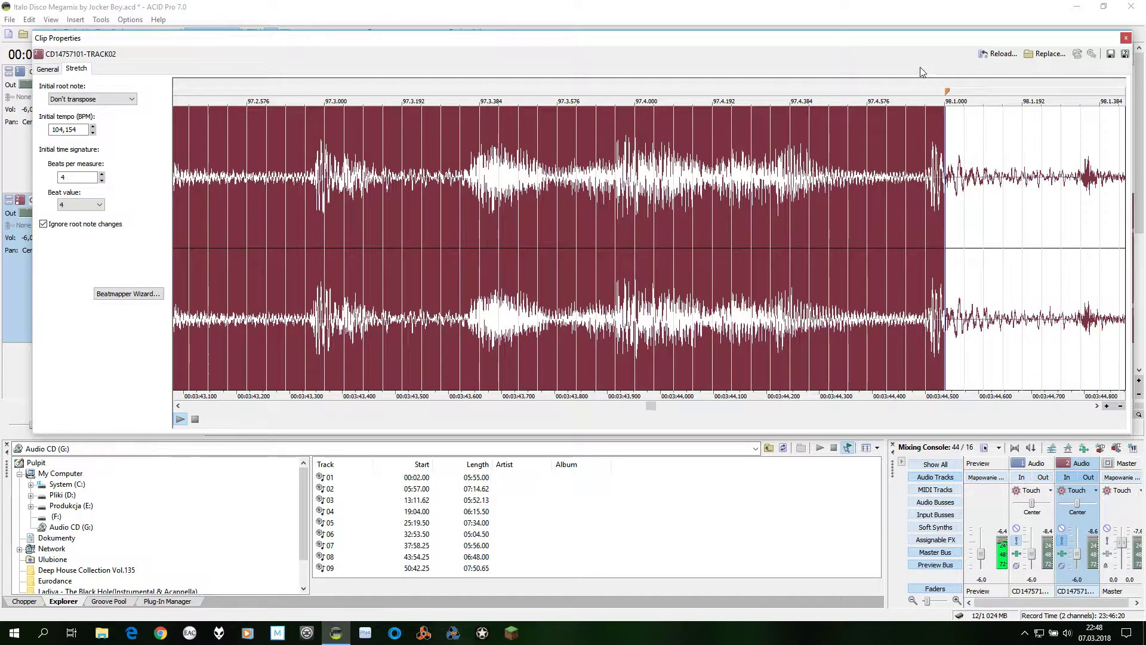
- Move the measure 98 downbeat marker back onto the beat's onset at about 3:44.51 and advance to the measure 99 marker
drag(947, 91, 935, 98)
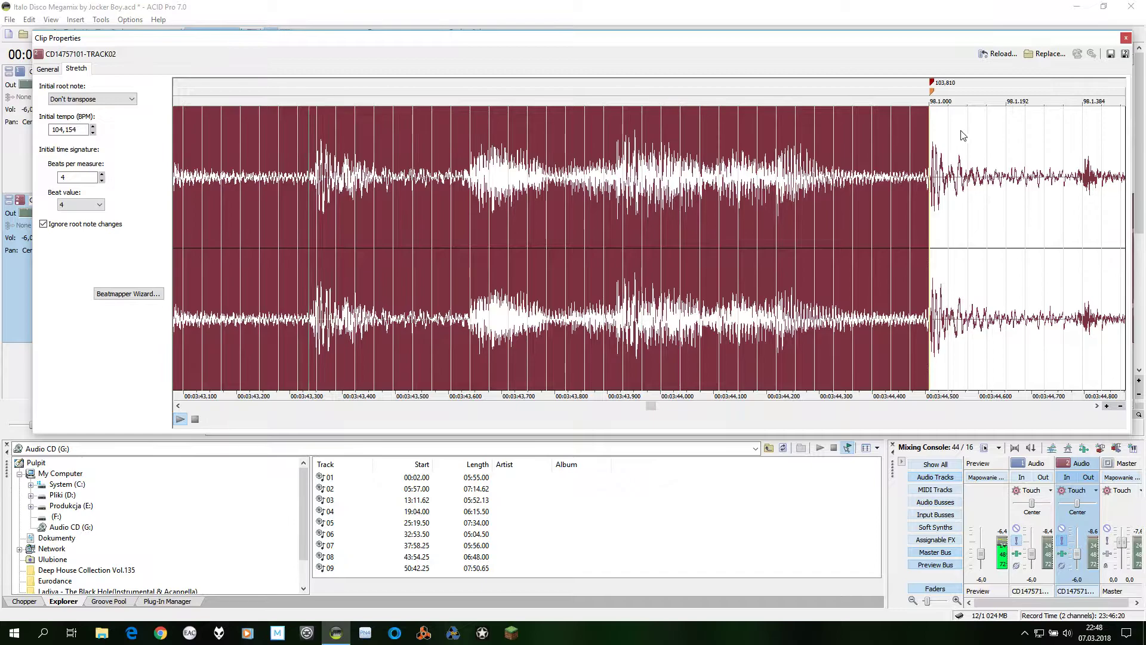
key(period)
key(End)
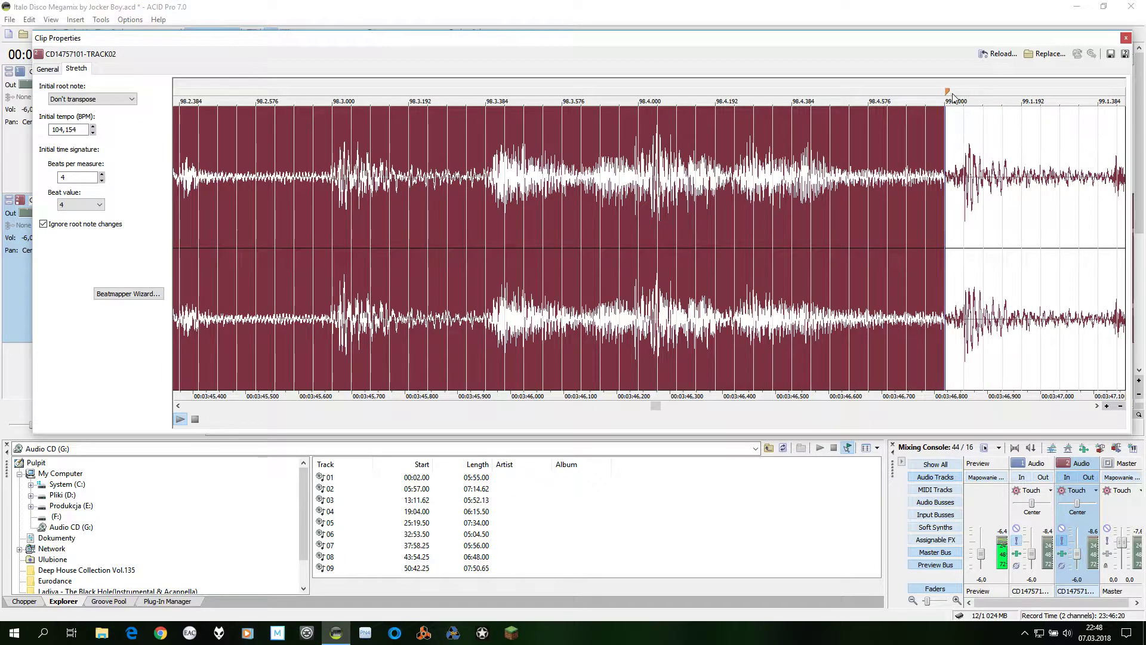
- Shift the measure 99 downbeat marker forward to about 3:46.85 and pull the measure 100 marker back to about 3:49.16
drag(949, 94, 966, 84)
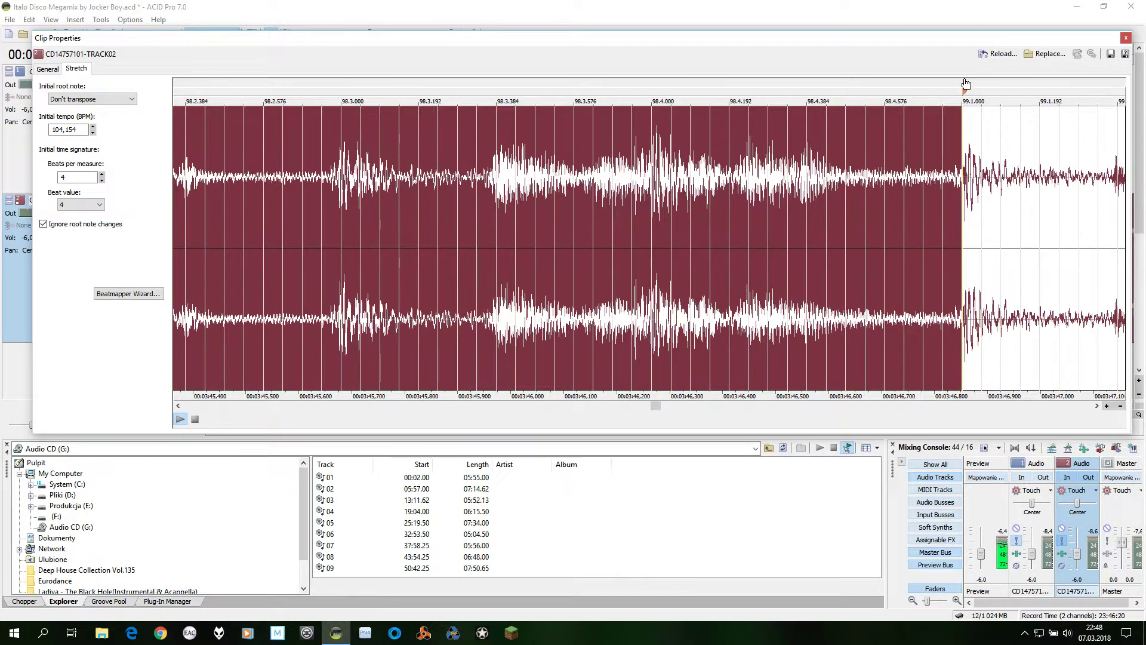
click(1023, 192)
key(End)
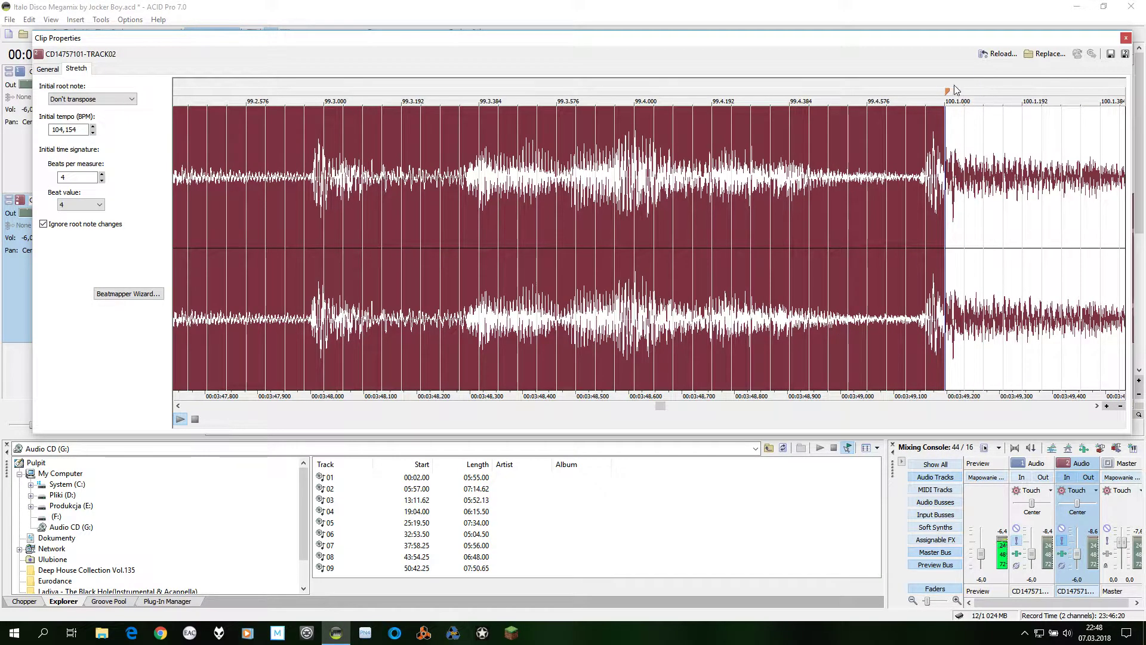
drag(948, 94, 928, 99)
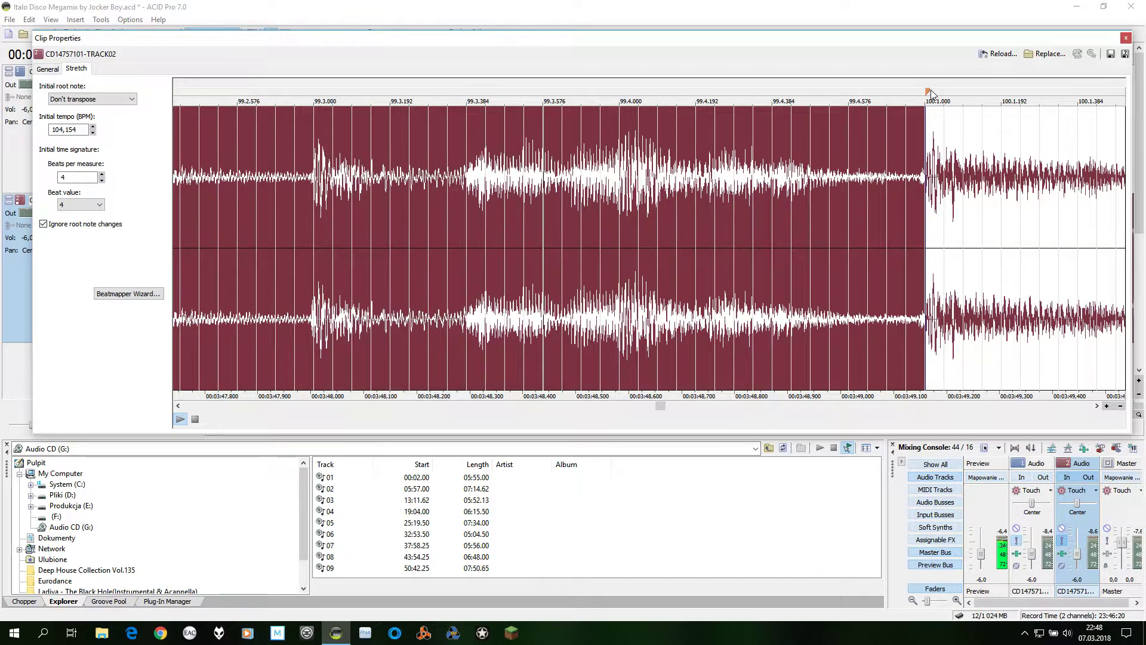
- Move the measure 101 downbeat marker forward to about 3:51.52 and the measure 102 marker back to its beat at about 3:53.84
click(958, 133)
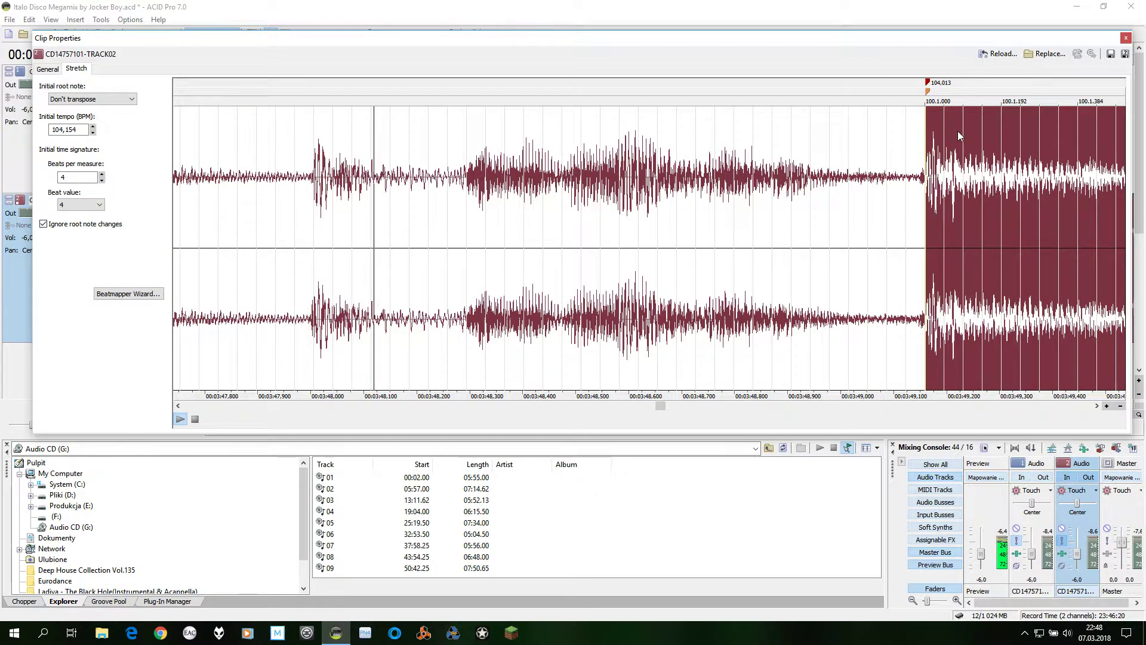
scroll(957, 133, right, 5)
drag(950, 96, 977, 79)
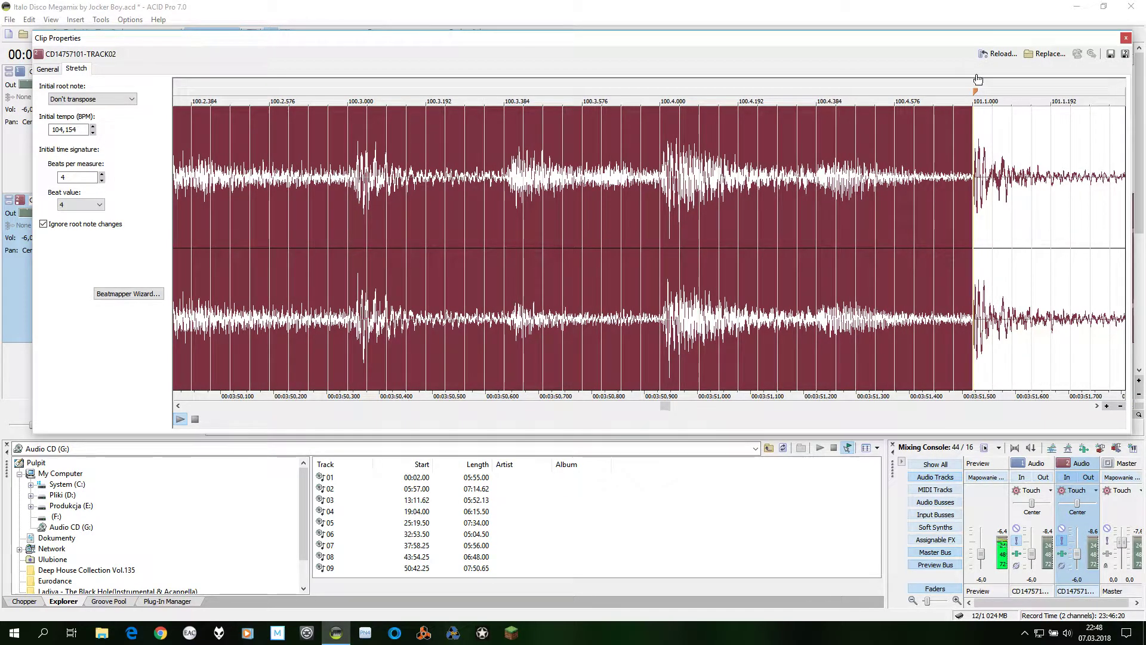
click(1001, 170)
key(End)
mouse_move(950, 88)
mouse_down()
mouse_move(919, 95)
mouse_move(929, 98)
mouse_up()
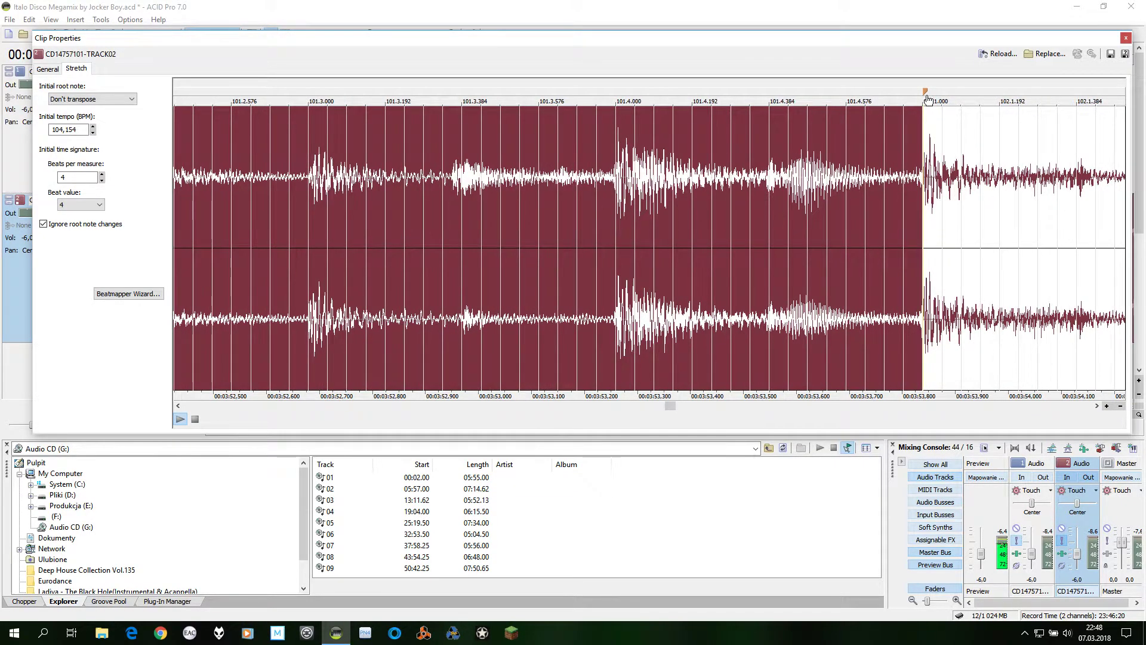
- Nudge the measure 103 downbeat marker slightly back to about 3:56.15 and place the measure 104 marker on its beat at about 3:58.46
click(967, 161)
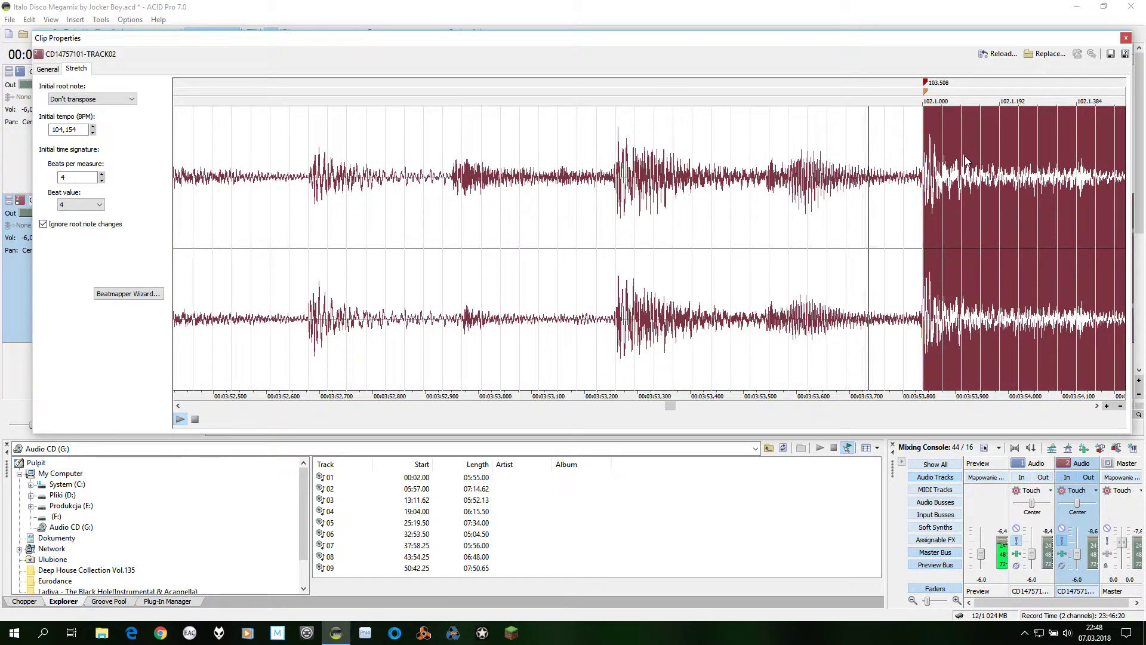
scroll(968, 161, right, 3)
drag(949, 97, 946, 97)
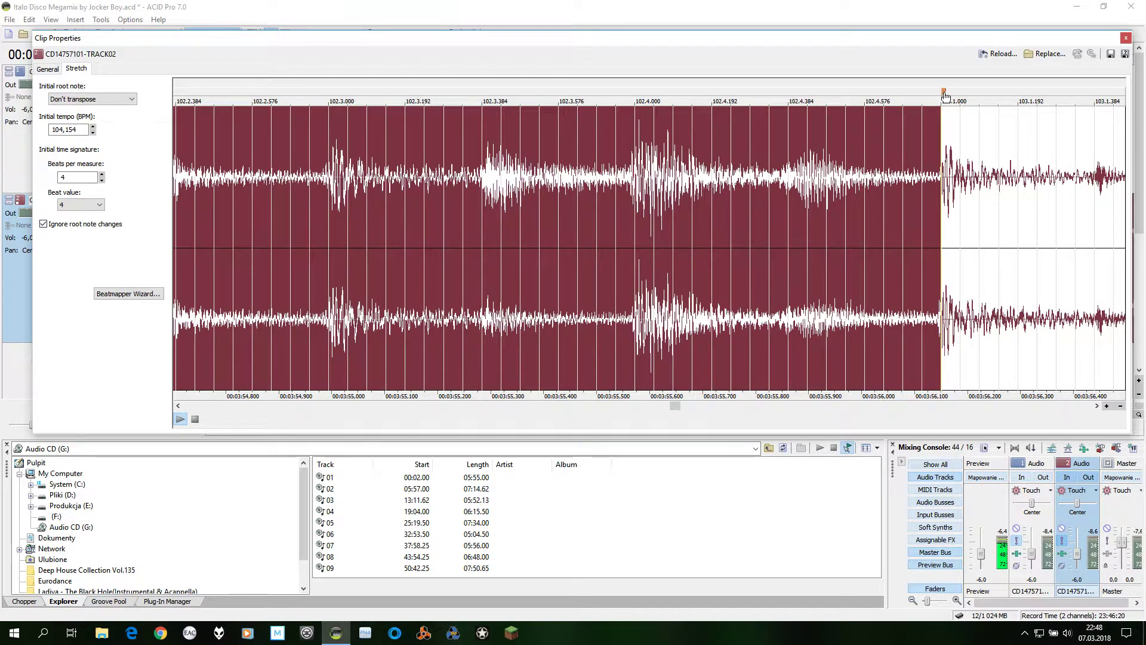
click(969, 126)
scroll(969, 127, right, 3)
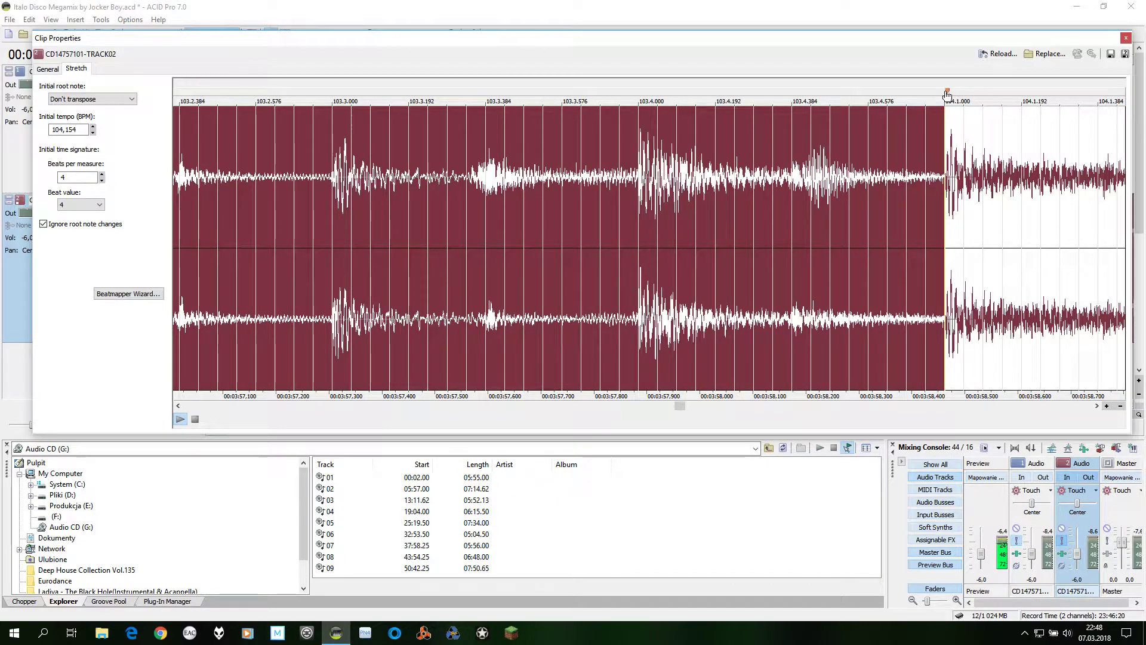
drag(947, 92, 947, 94)
- Push the measure 105 downbeat marker forward to about 4:00.80 and pull the measure 106 marker back to about 4:03.11
click(991, 162)
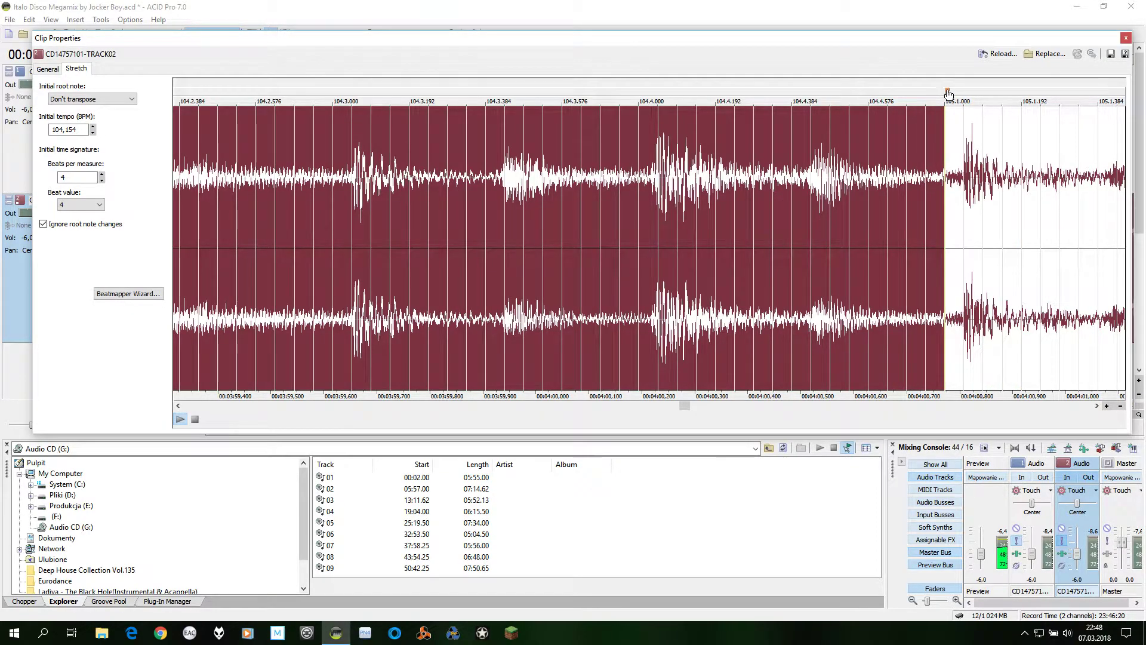
drag(949, 93, 967, 95)
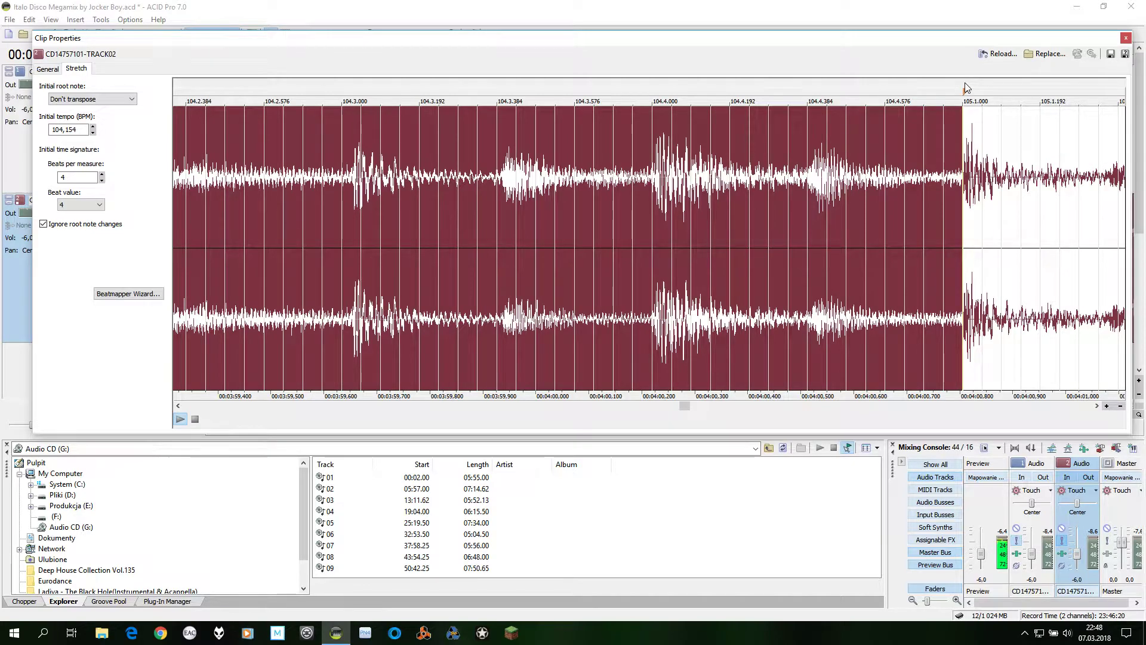
click(1001, 164)
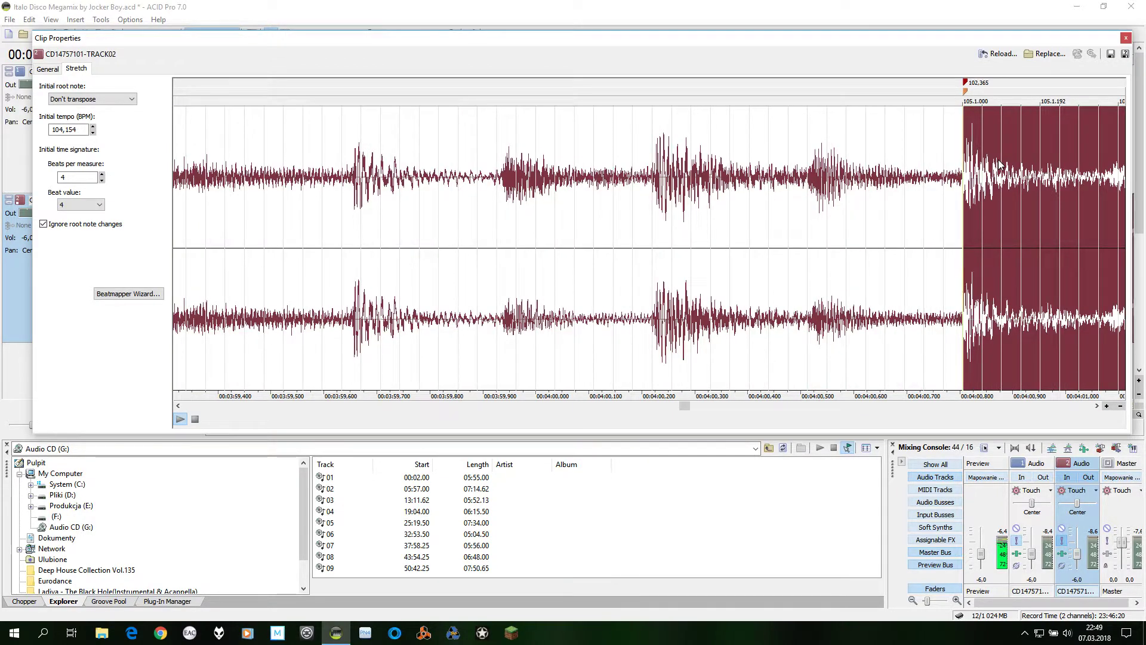
key(End)
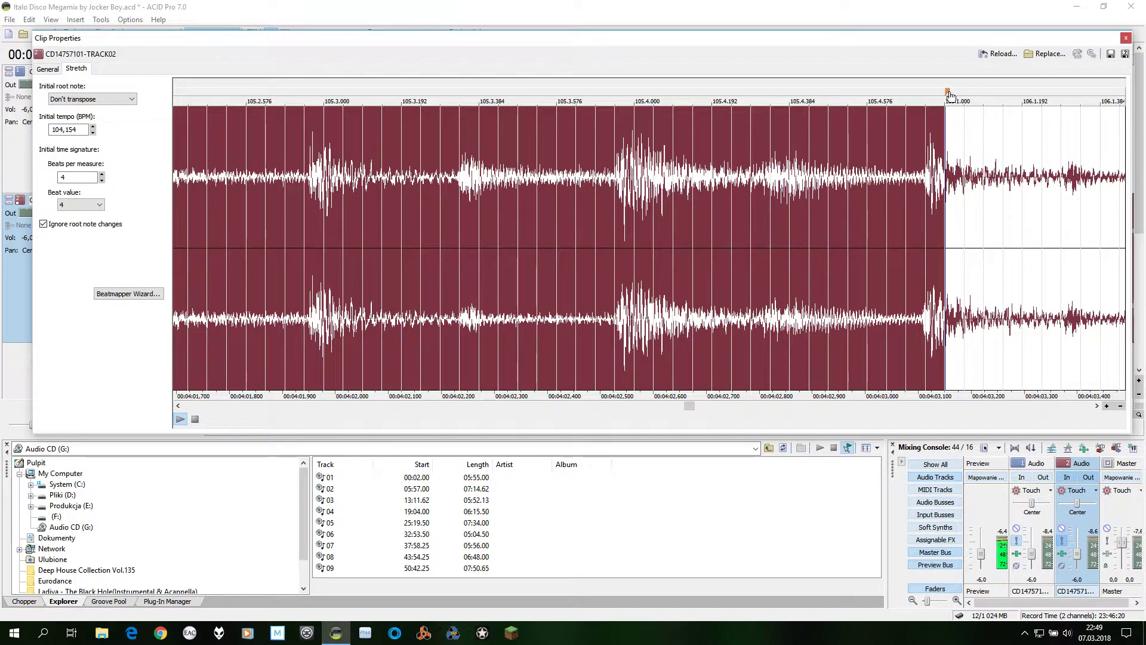
drag(947, 95, 927, 95)
- Nudge the measure 107 downbeat marker slightly back to about 4:05.41 and move the measure 108 marker forward to about 4:07.74
click(961, 143)
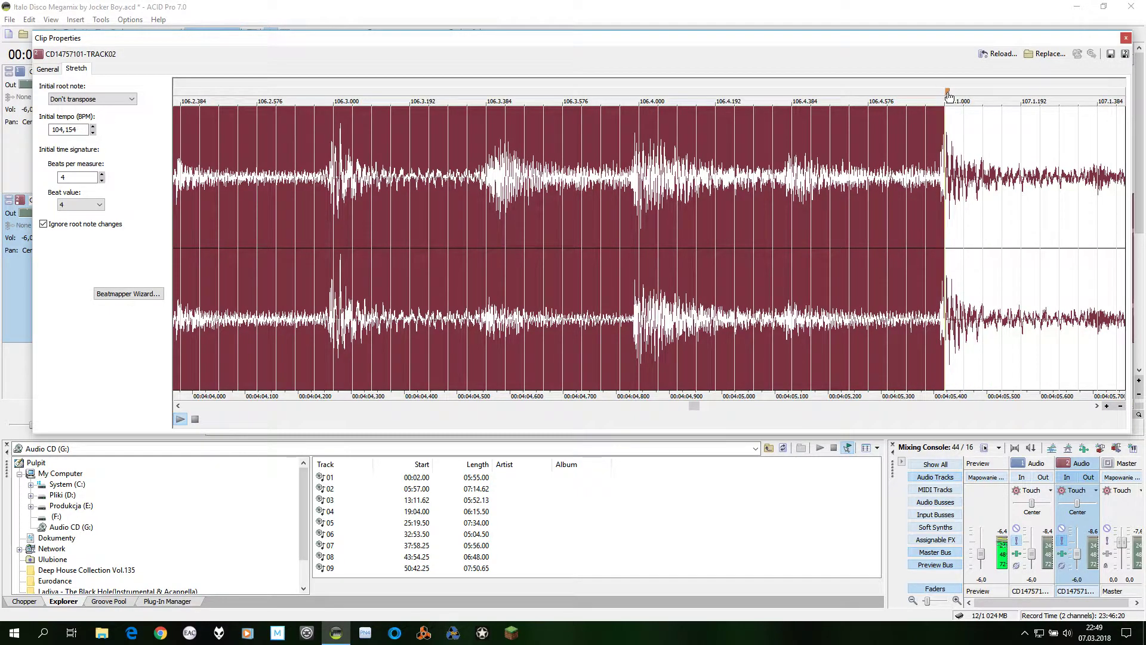
drag(949, 96, 944, 96)
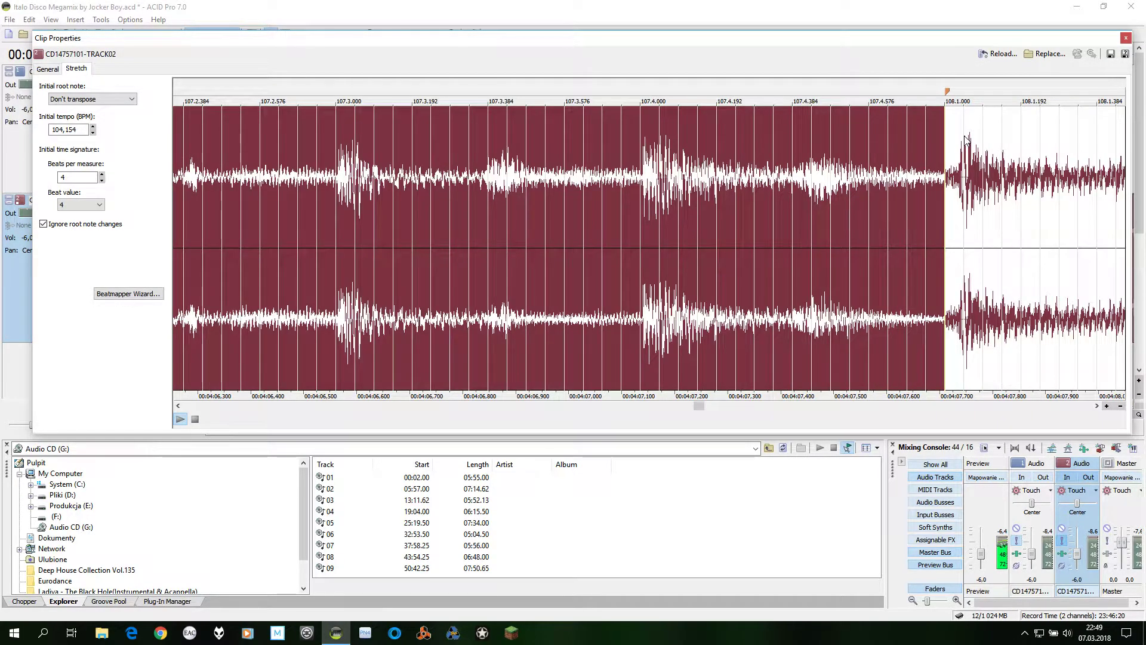
drag(949, 91, 962, 94)
- Nudge the measure 109 downbeat marker slightly forward to about 4:10.07 and pull the measure 110 marker back to about 4:12.37
double_click(996, 160)
key(End)
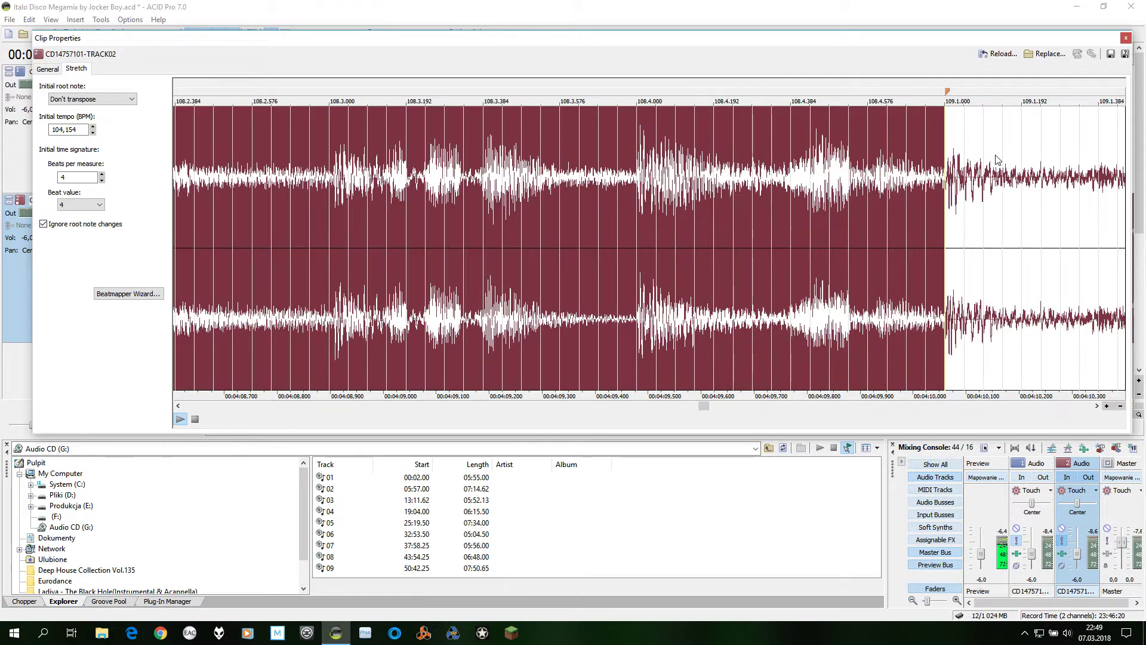
drag(949, 92, 952, 92)
click(978, 141)
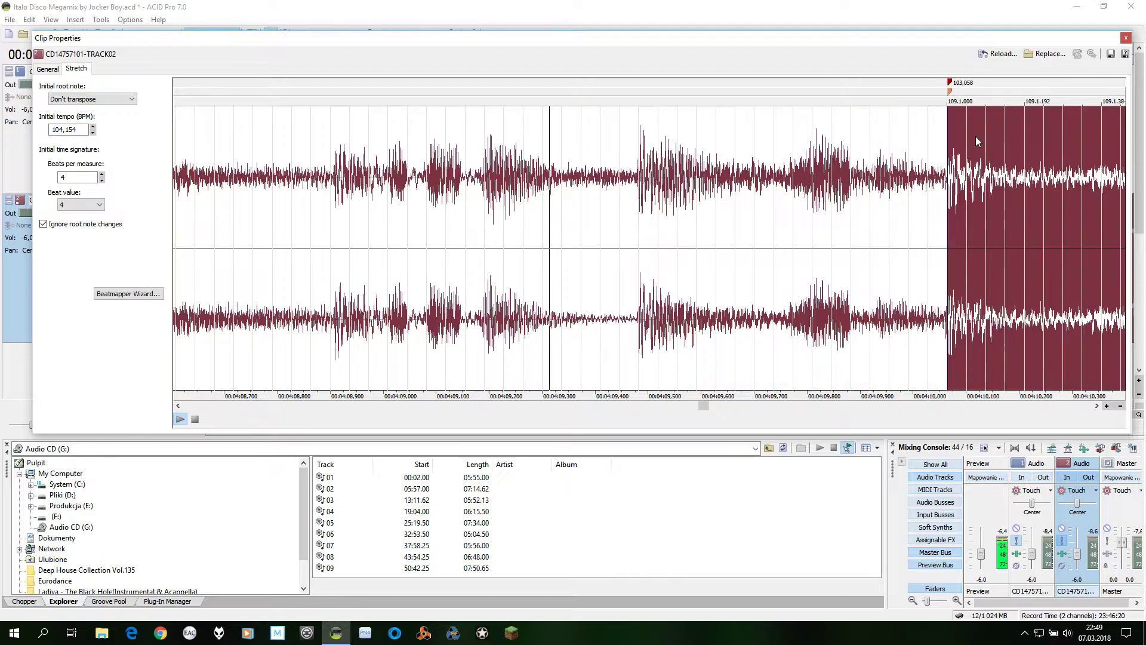
click(945, 91)
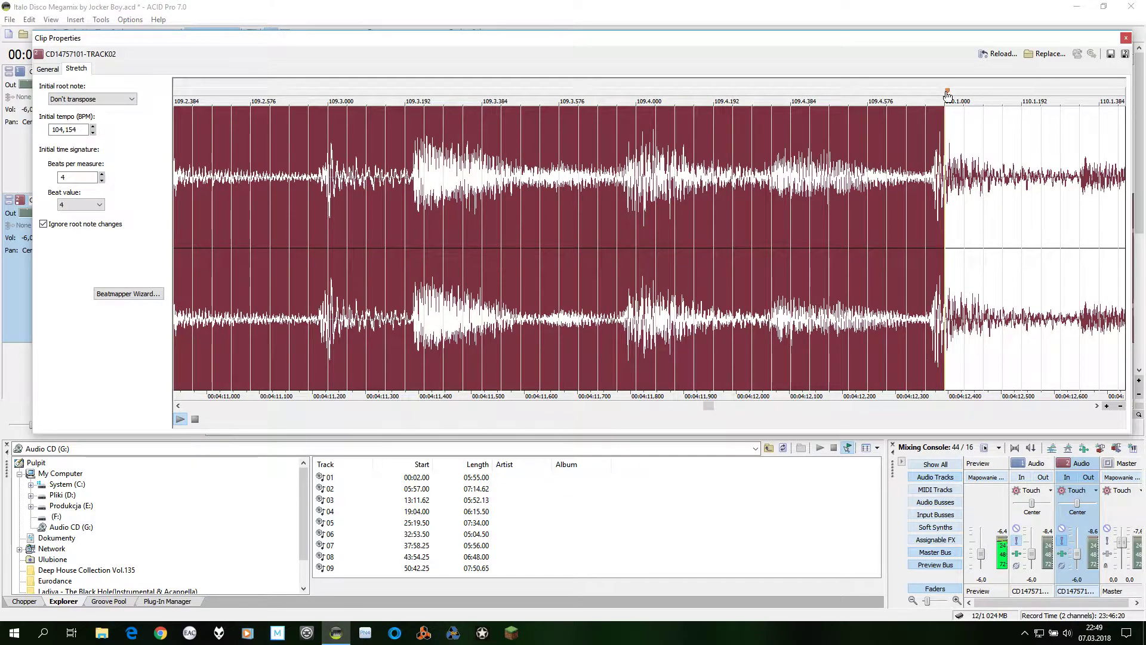
drag(948, 95, 938, 100)
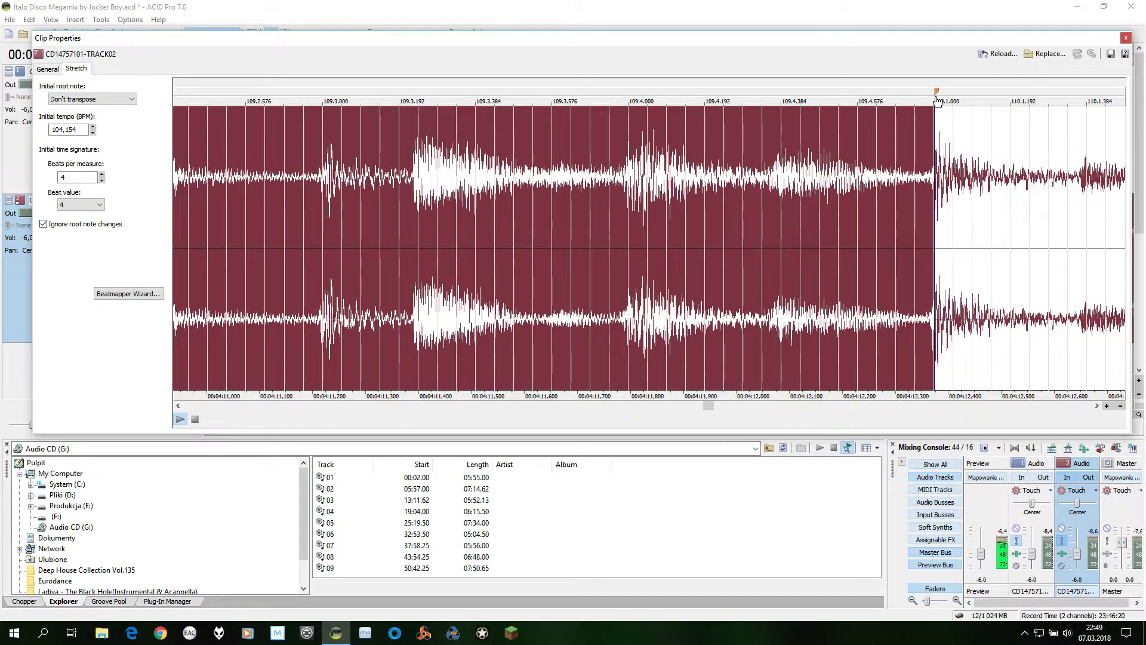
click(937, 92)
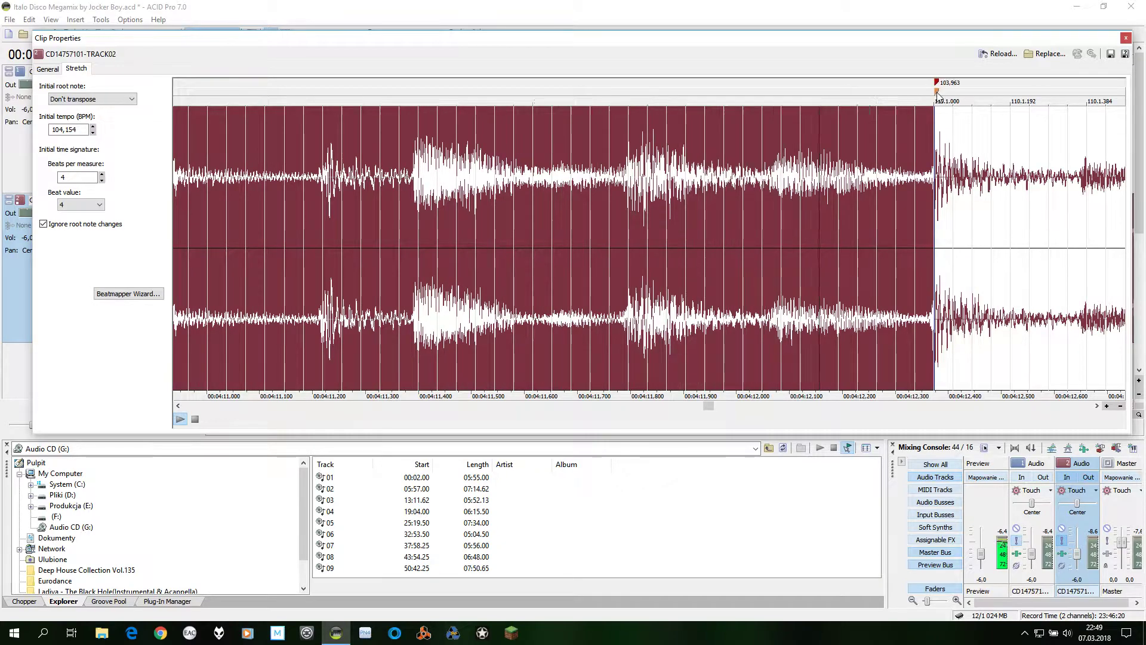
- Pull the measure 111 downbeat marker back to about 4:14.66 and align the measure 112 marker with its beat at about 4:16.95
double_click(968, 142)
key(End)
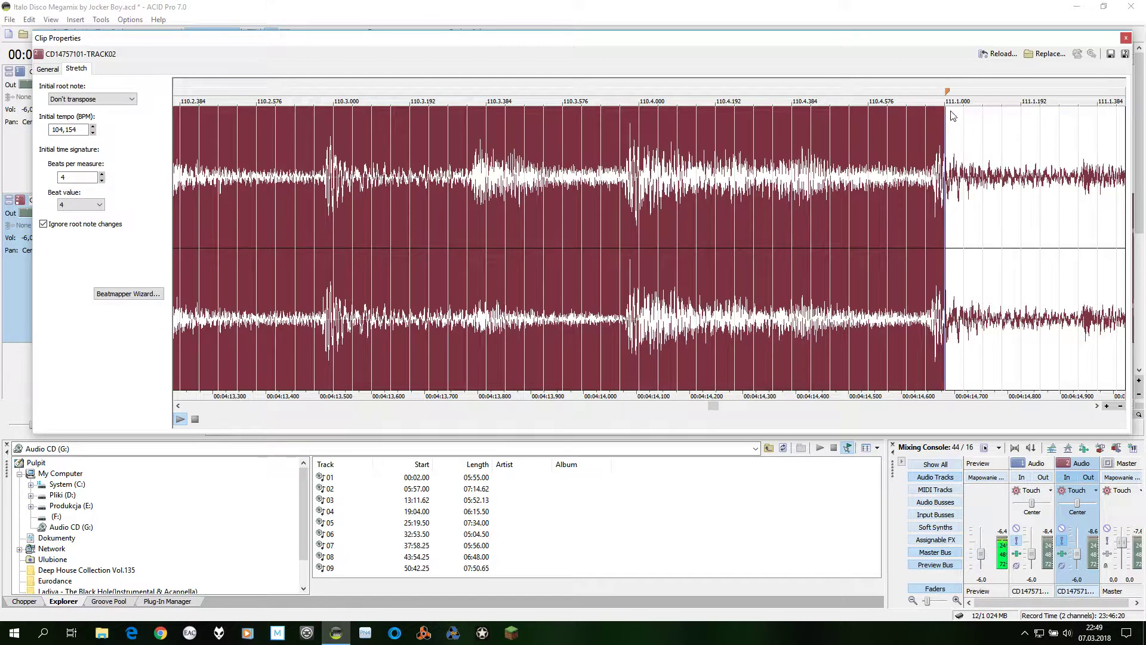
drag(949, 94, 938, 93)
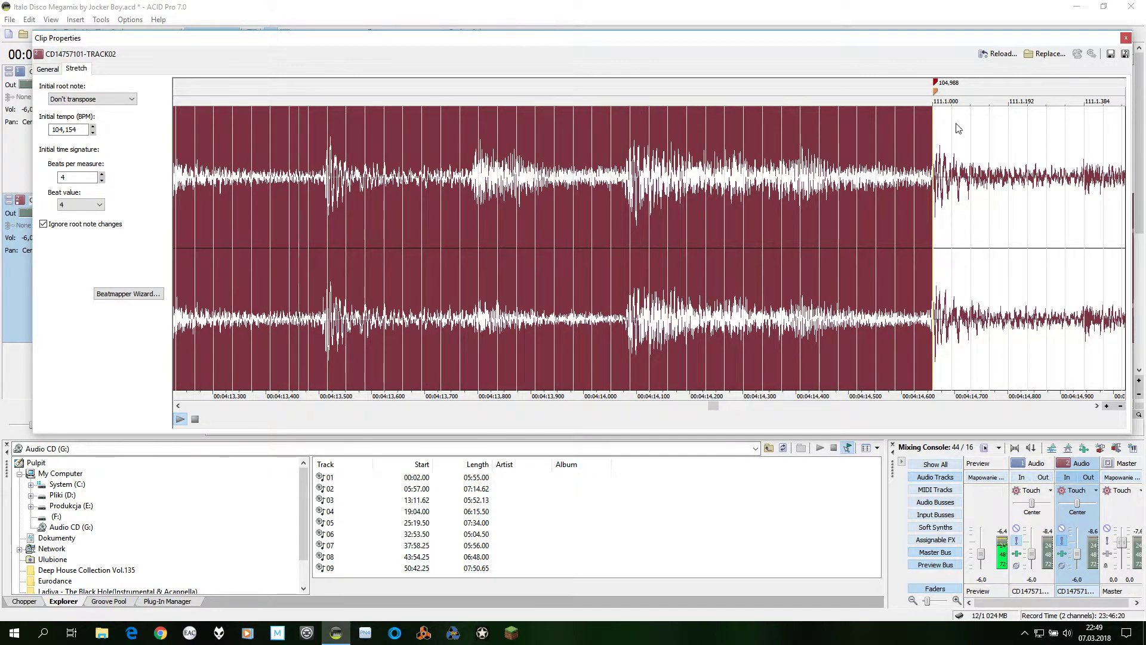
click(956, 123)
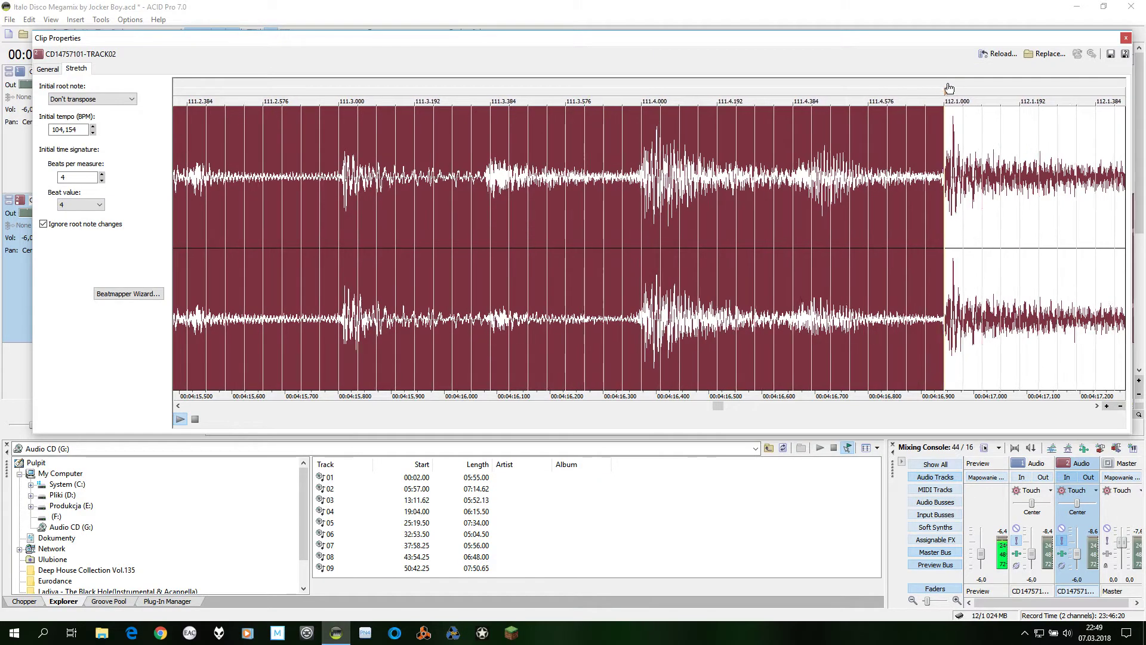
click(948, 87)
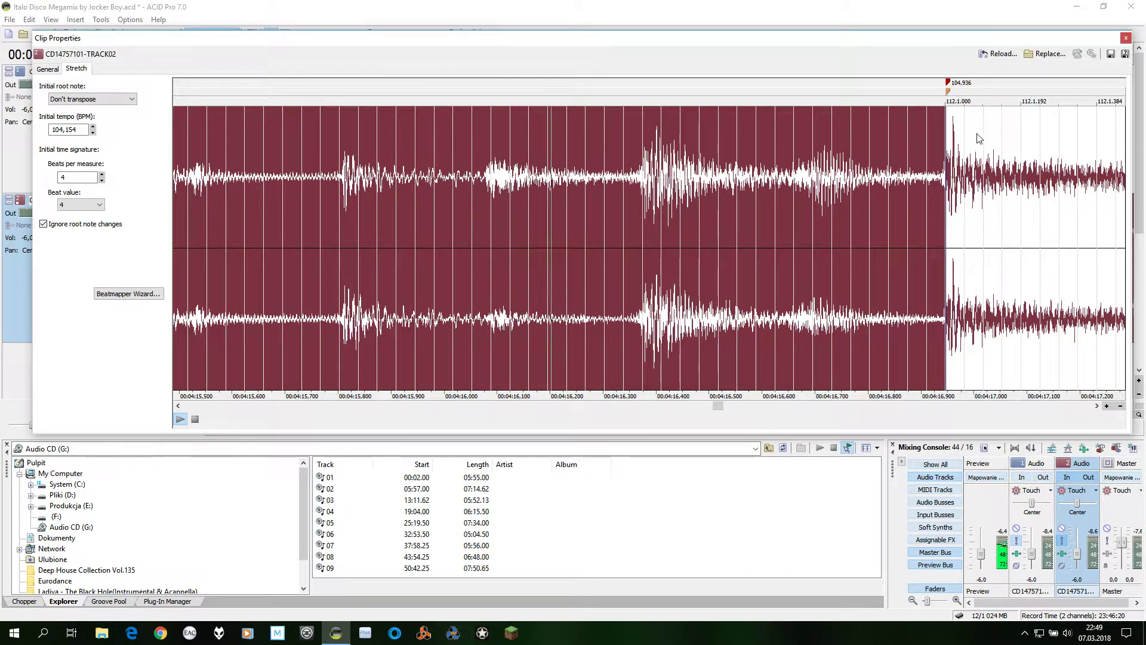
- Shift the measure 113 downbeat marker forward to about 4:19.28 and move the measure 114 marker back to about 4:21.60
click(991, 160)
key(End)
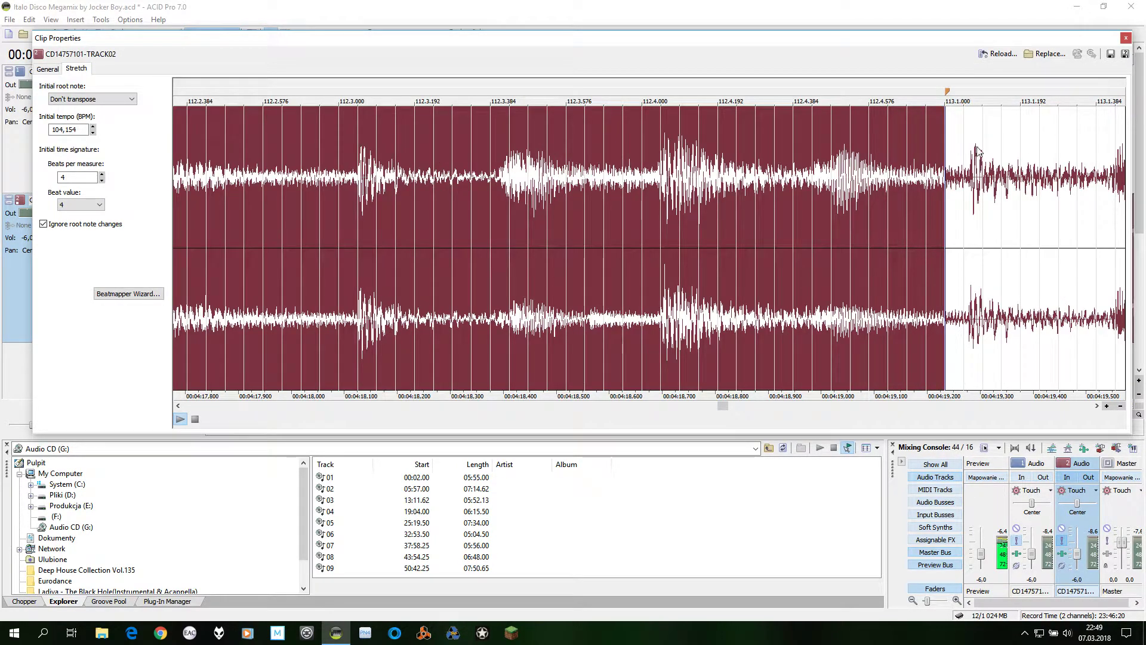
drag(948, 94, 973, 85)
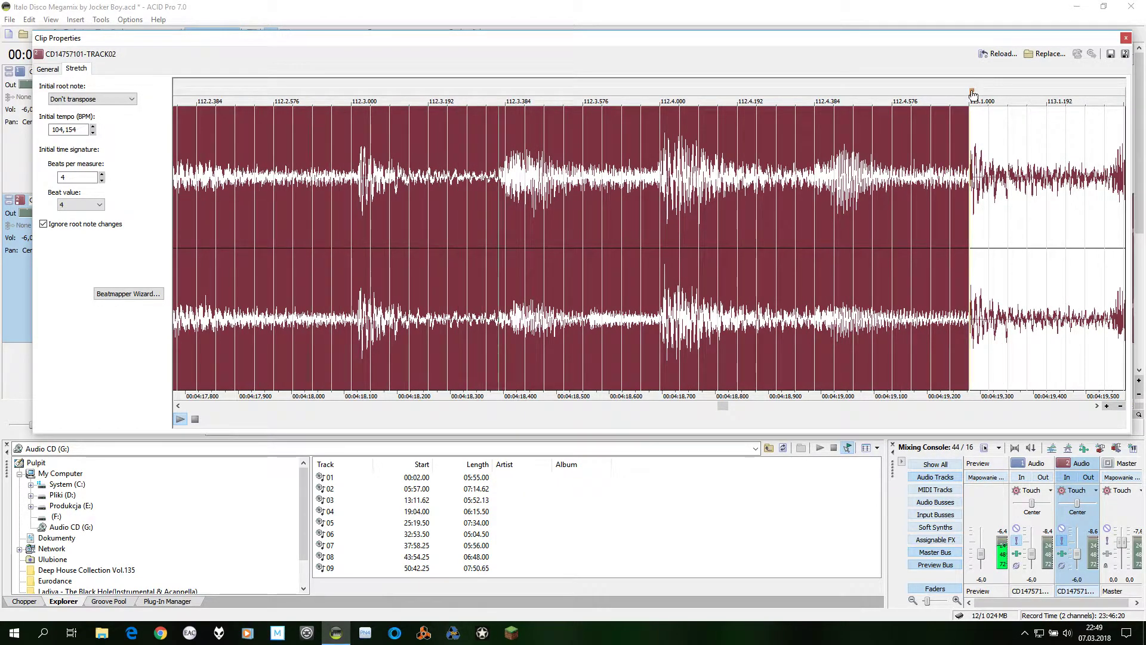
click(1006, 150)
key(End)
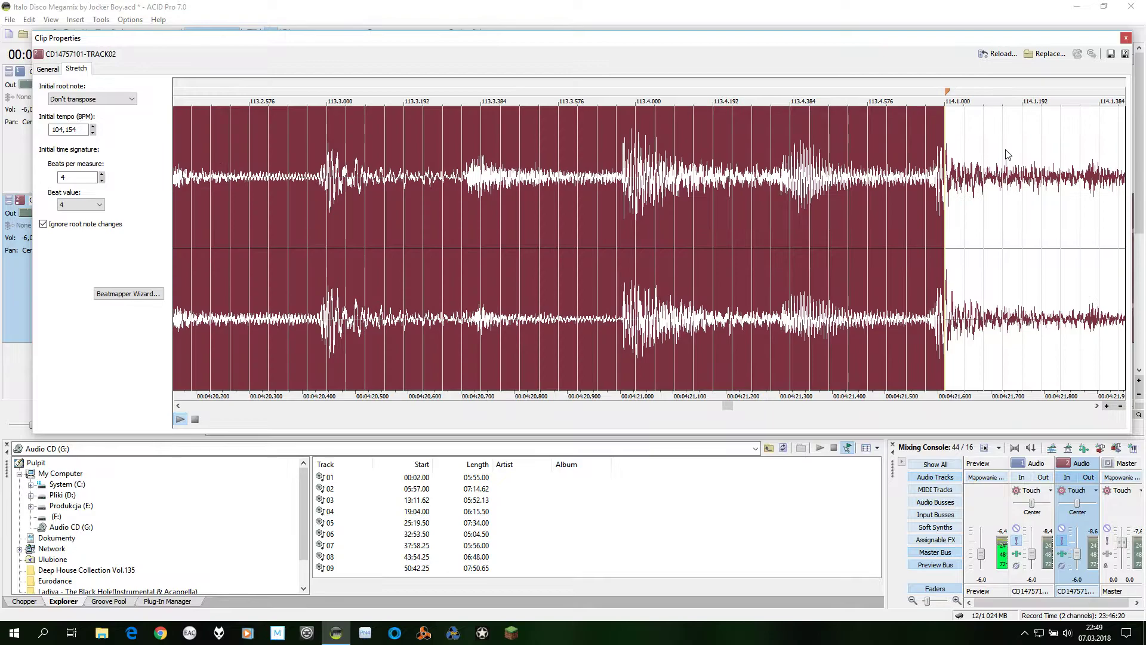
mouse_move(948, 95)
mouse_down()
mouse_move(929, 90)
mouse_move(939, 88)
mouse_up()
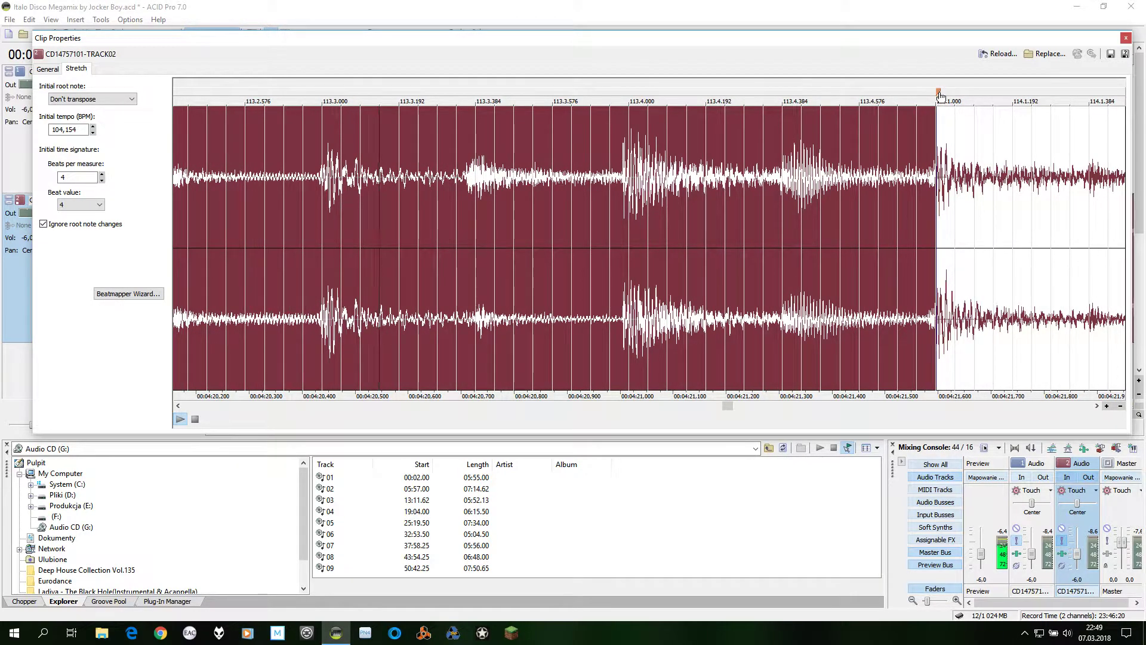
- Nudge the measure 115 downbeat marker slightly back to about 4:23.91 and pull the measure 116 marker back to about 4:26.20
click(1018, 185)
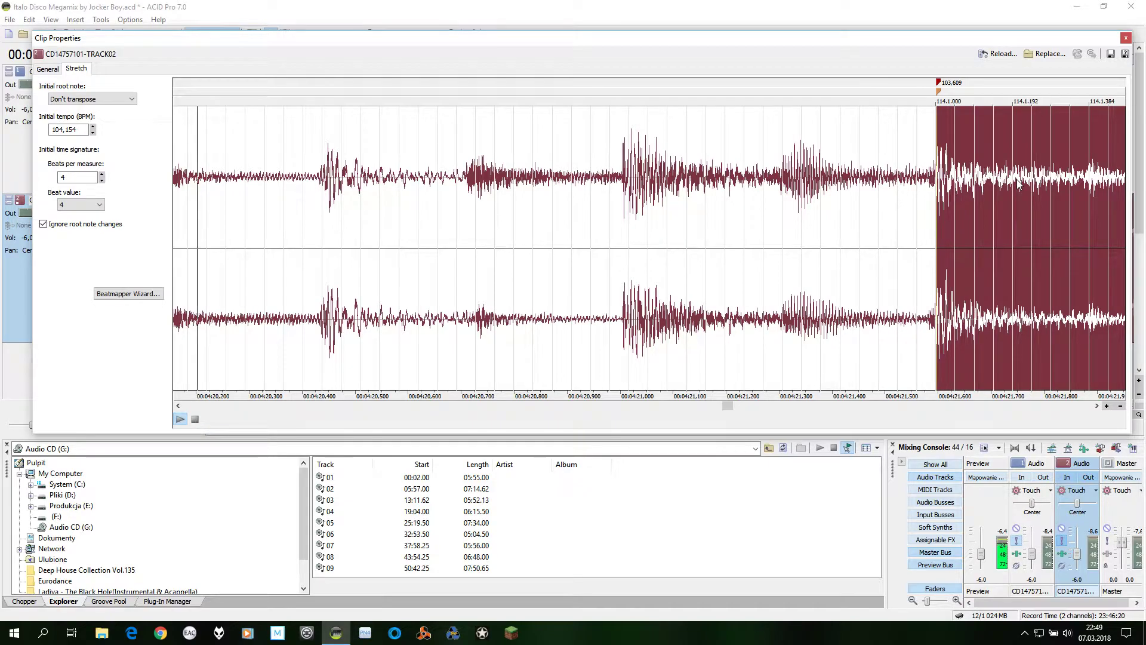
scroll(1003, 167, right, 5)
drag(948, 94, 946, 94)
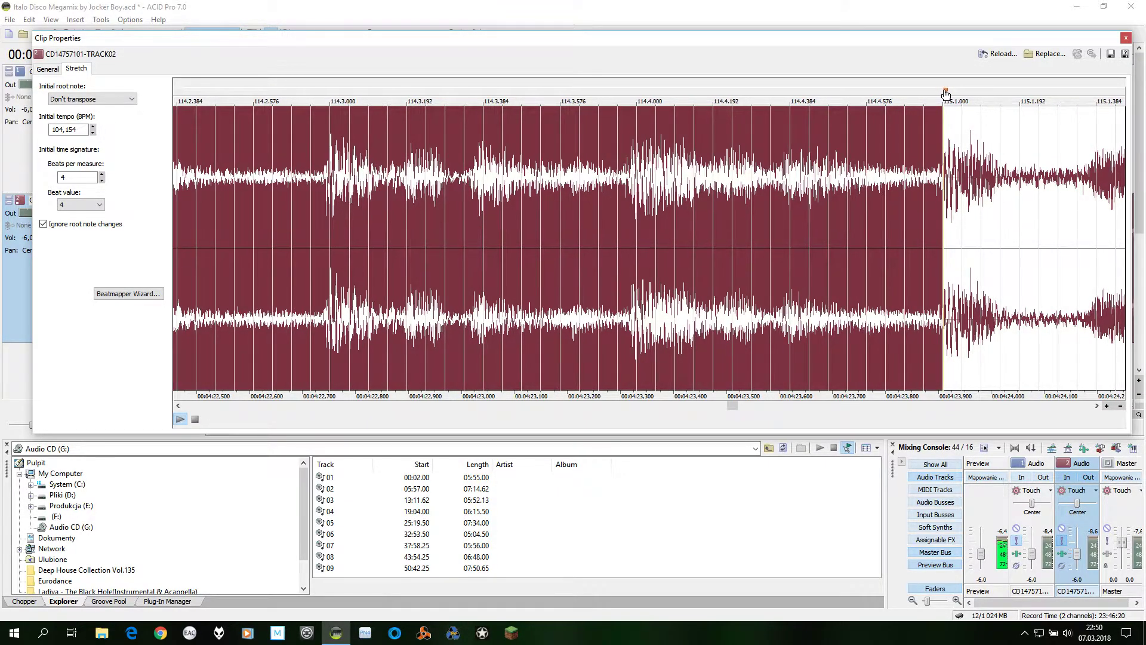
click(972, 132)
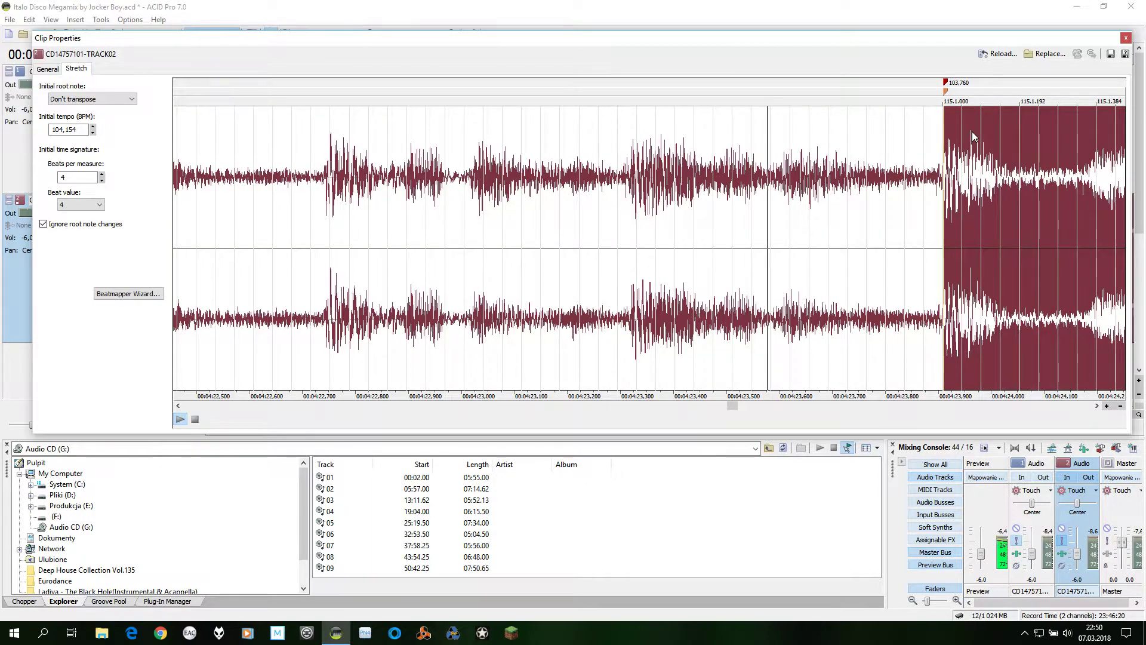
scroll(972, 133, right, 5)
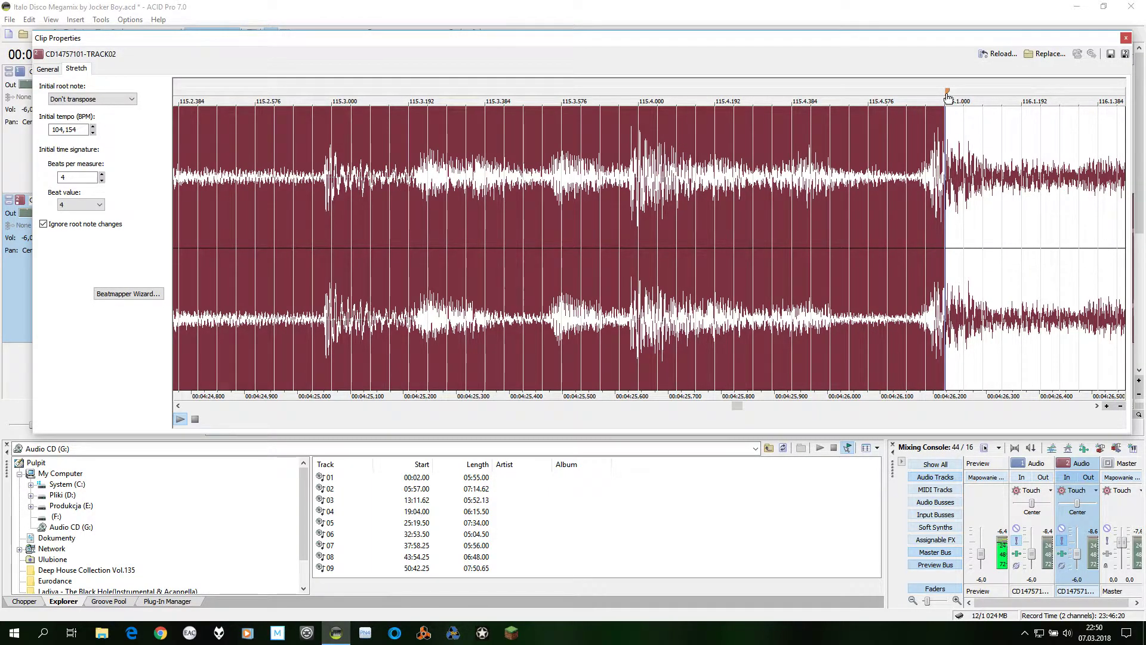
drag(948, 95, 935, 95)
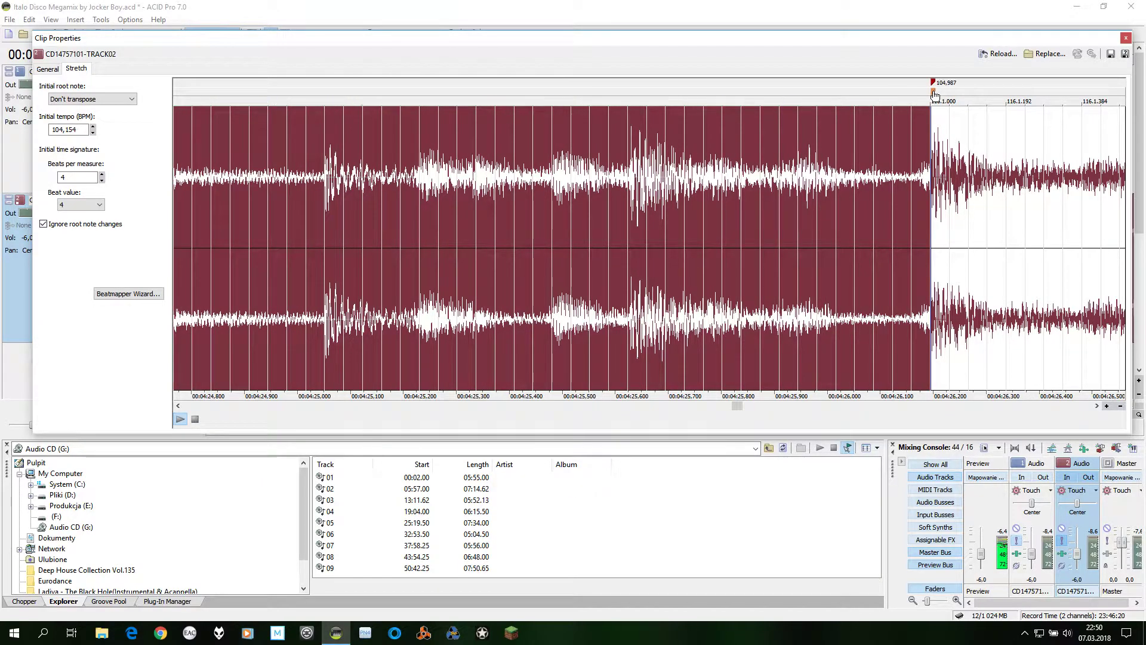
- Move the measure 117 downbeat marker forward onto the onset of its beat in the waveform
key(period)
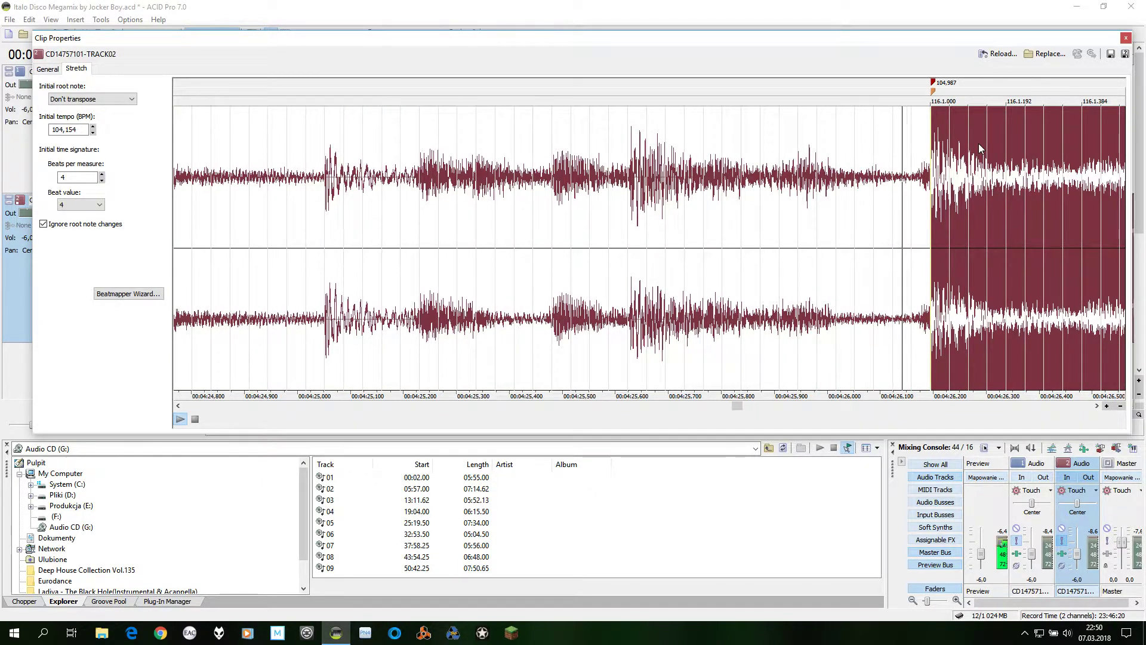
key(End)
drag(950, 93, 975, 88)
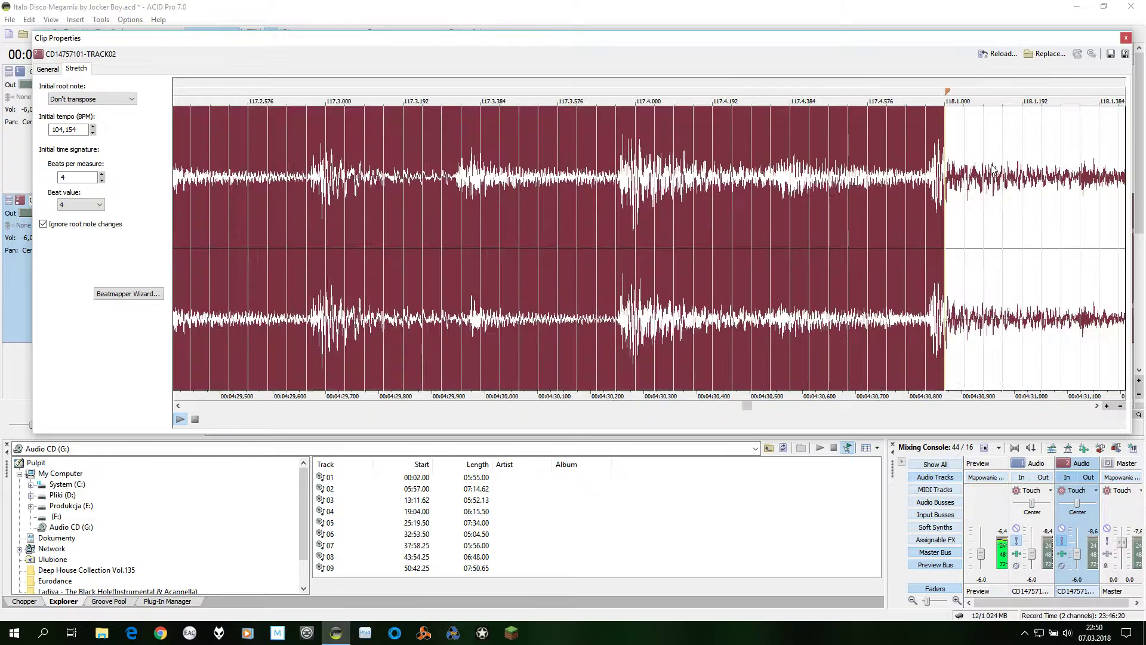
- Align the downbeat markers of measures 118, 119 and 120 with their beats at about 4:30.82, 4:33.10 and 4:35.42
mouse_move(950, 93)
mouse_down()
mouse_move(924, 90)
mouse_move(935, 88)
mouse_up()
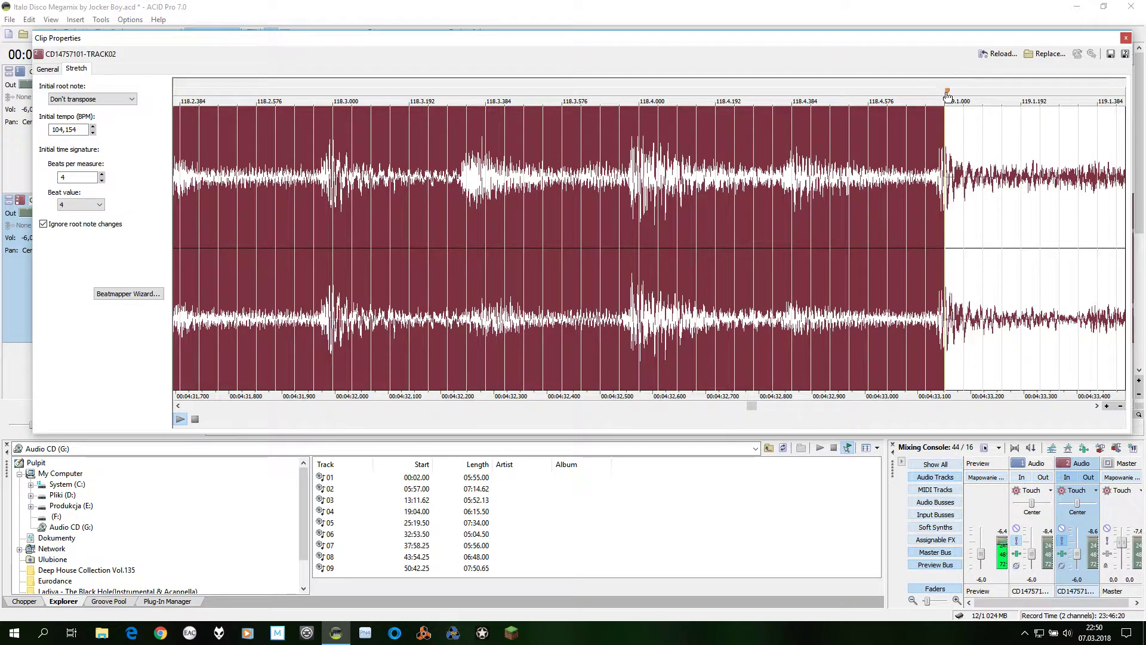
mouse_move(949, 94)
mouse_down()
mouse_move(903, 90)
mouse_move(944, 95)
mouse_up()
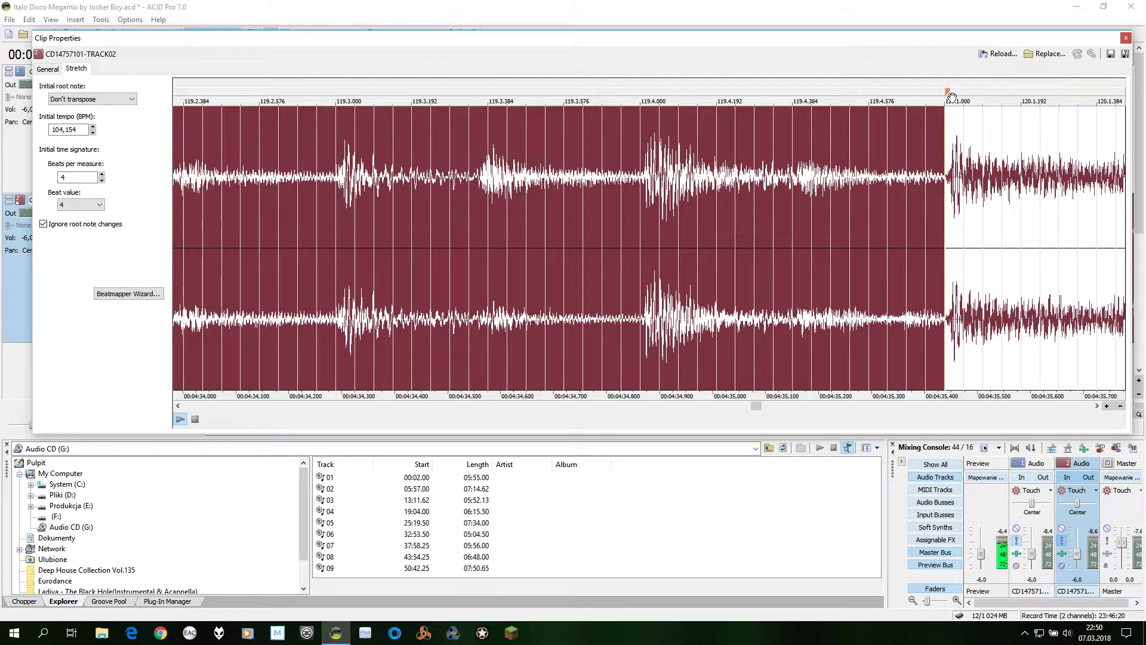
drag(948, 93, 956, 92)
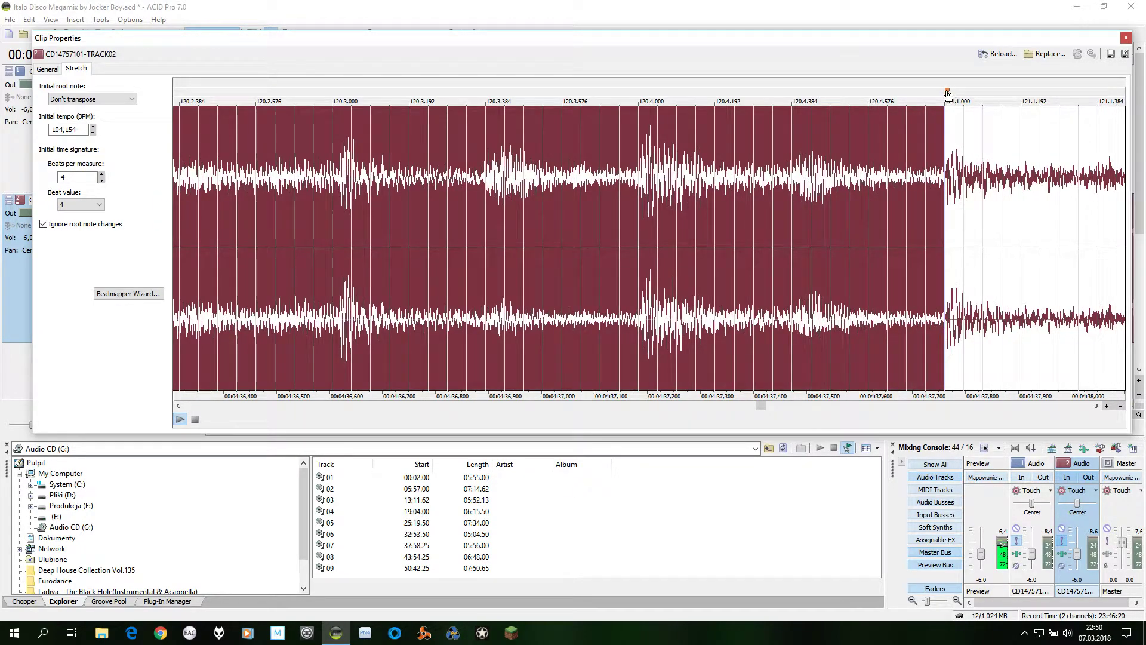
- Keep the measure 121 downbeat marker at about 4:37.73 and nudge the measure 122 marker slightly forward to about 4:40.04
click(949, 93)
click(996, 164)
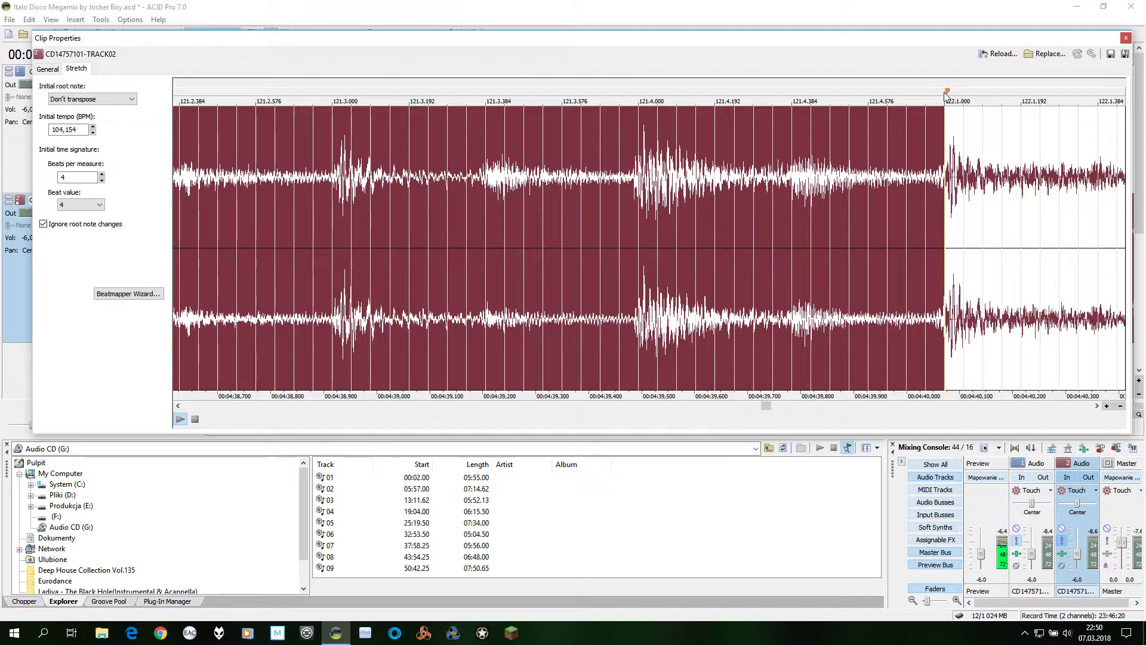
drag(950, 92, 953, 93)
- Pull the measure 123 downbeat marker back to about 4:42.34 and the measure 124 marker back to about 4:44.61
click(988, 169)
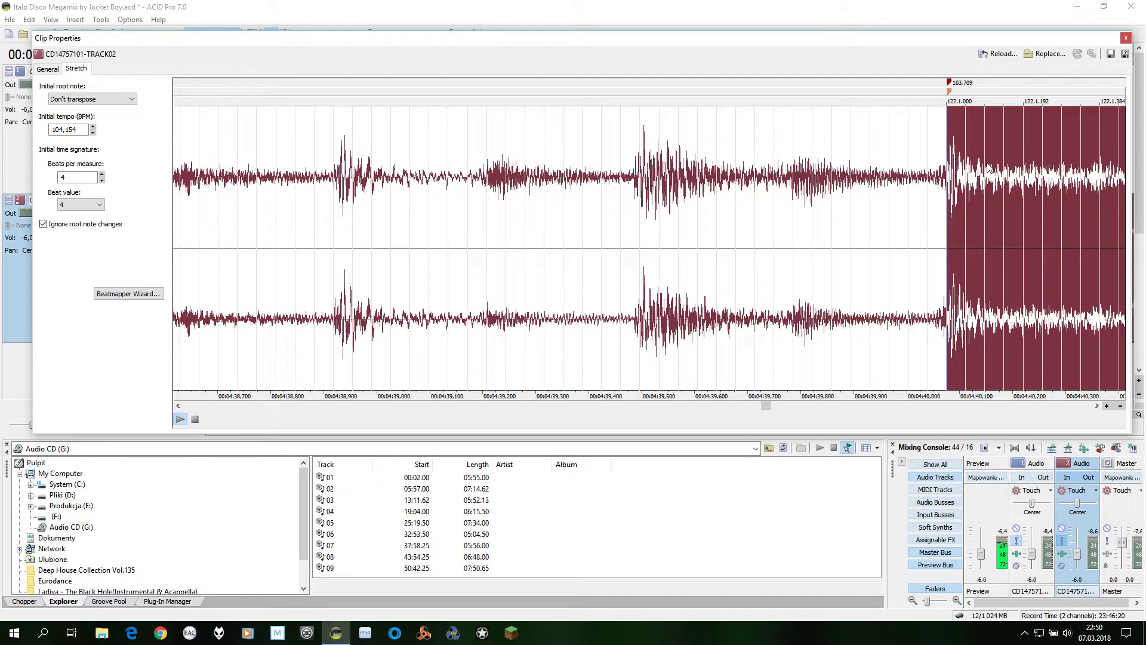
key(End)
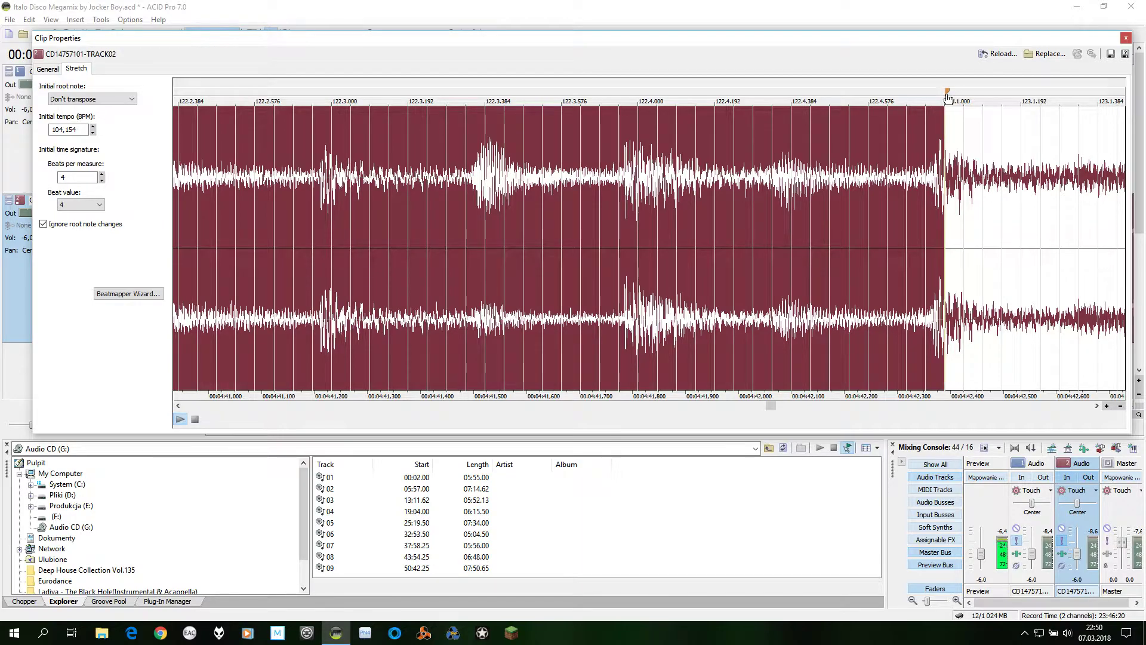
mouse_move(949, 92)
mouse_down()
mouse_move(926, 89)
mouse_move(936, 78)
mouse_up()
click(975, 168)
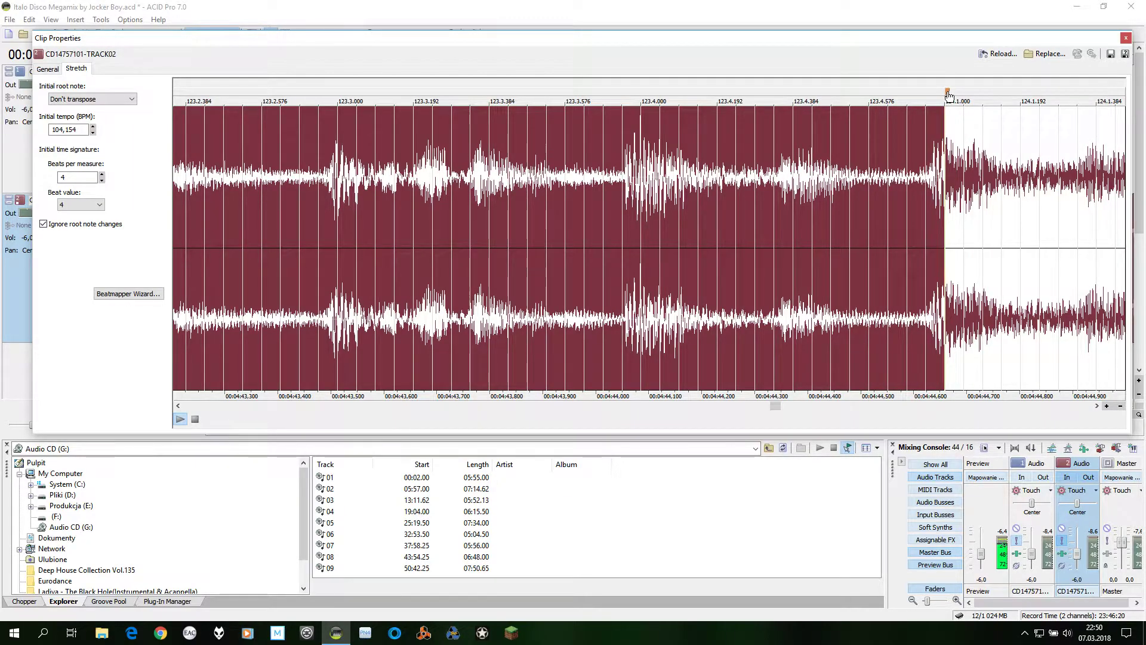
drag(950, 96, 936, 97)
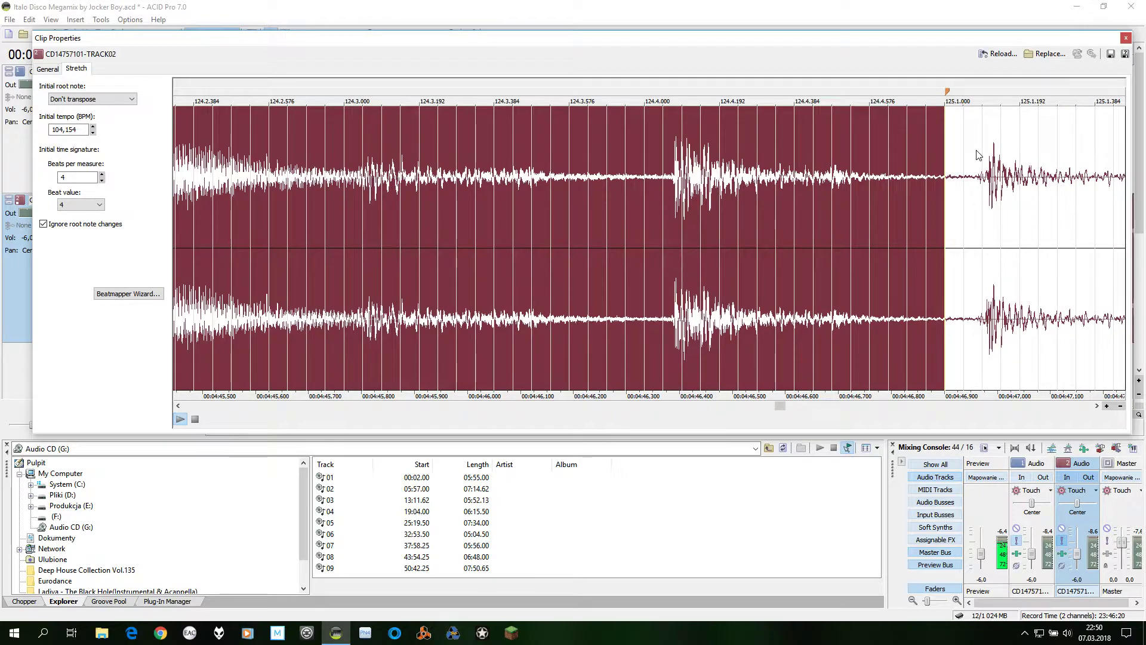
- Shift the measure 125 downbeat marker forward to about 4:46.95 and move the measure 126 marker back to about 4:49.27
drag(947, 91, 992, 92)
click(1021, 175)
scroll(1020, 175, right, 3)
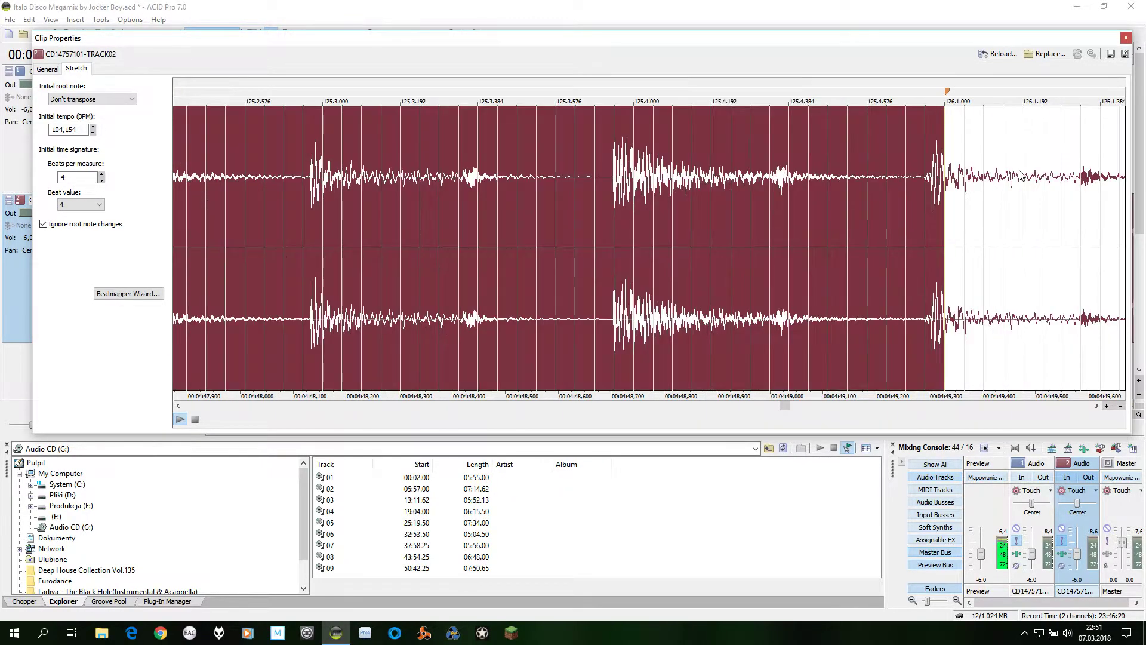
drag(949, 93, 935, 95)
- Move the measure 127 downbeat marker forward to about 4:51.61 and pull the measure 128 marker back to about 4:53.94
click(980, 172)
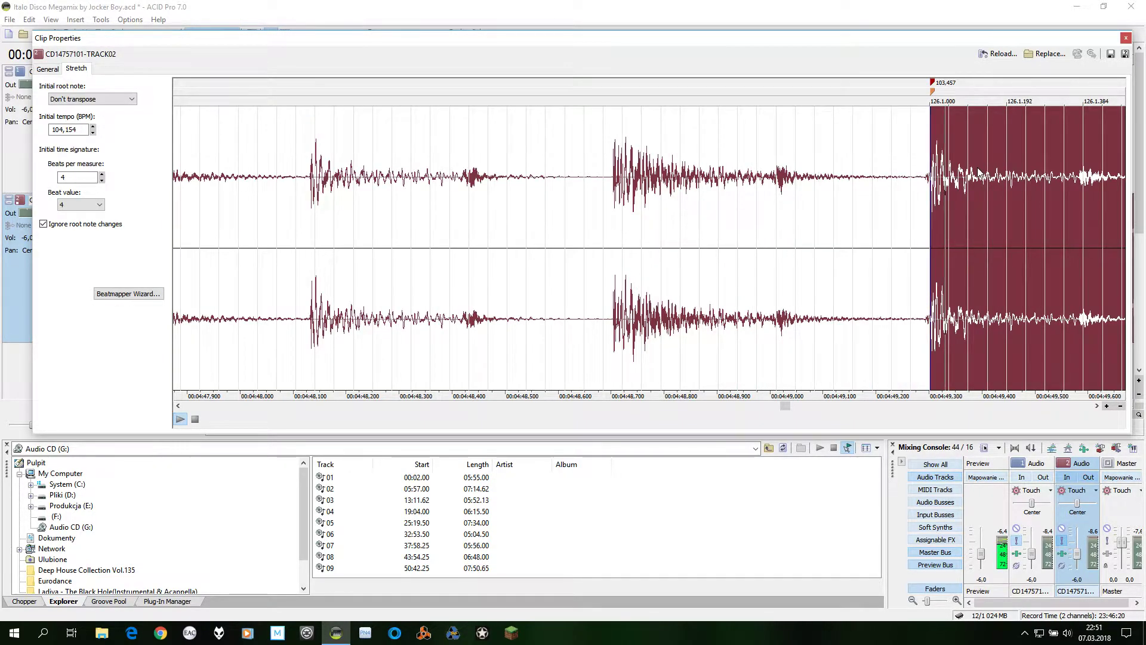
scroll(979, 173, right, 3)
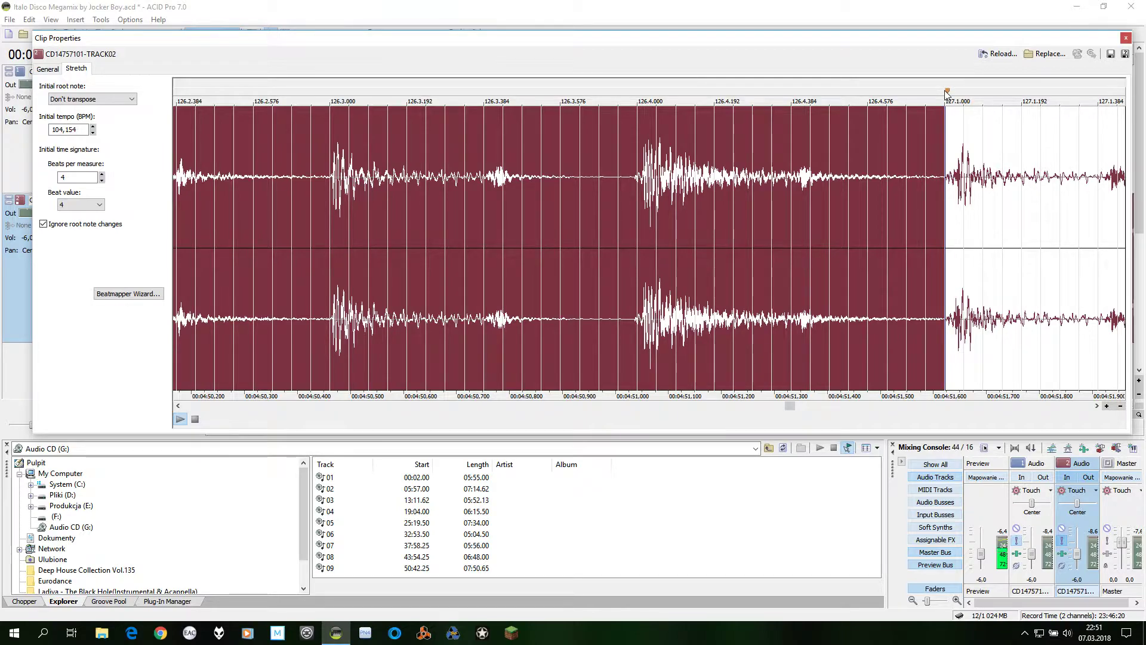
drag(951, 94, 960, 91)
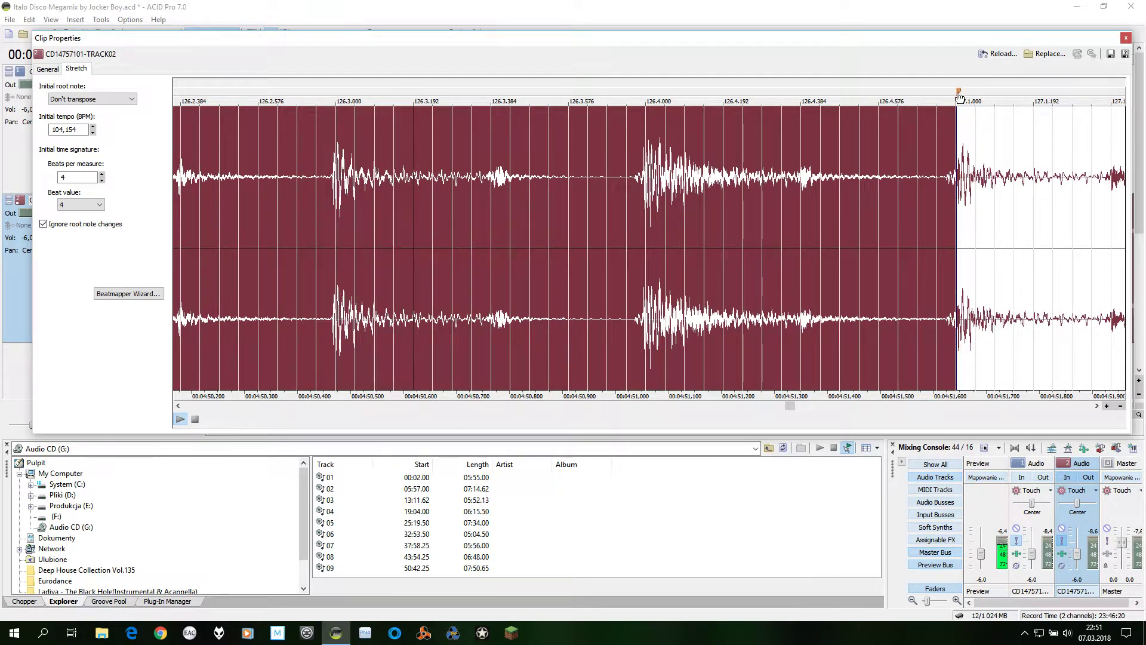
click(980, 160)
key(End)
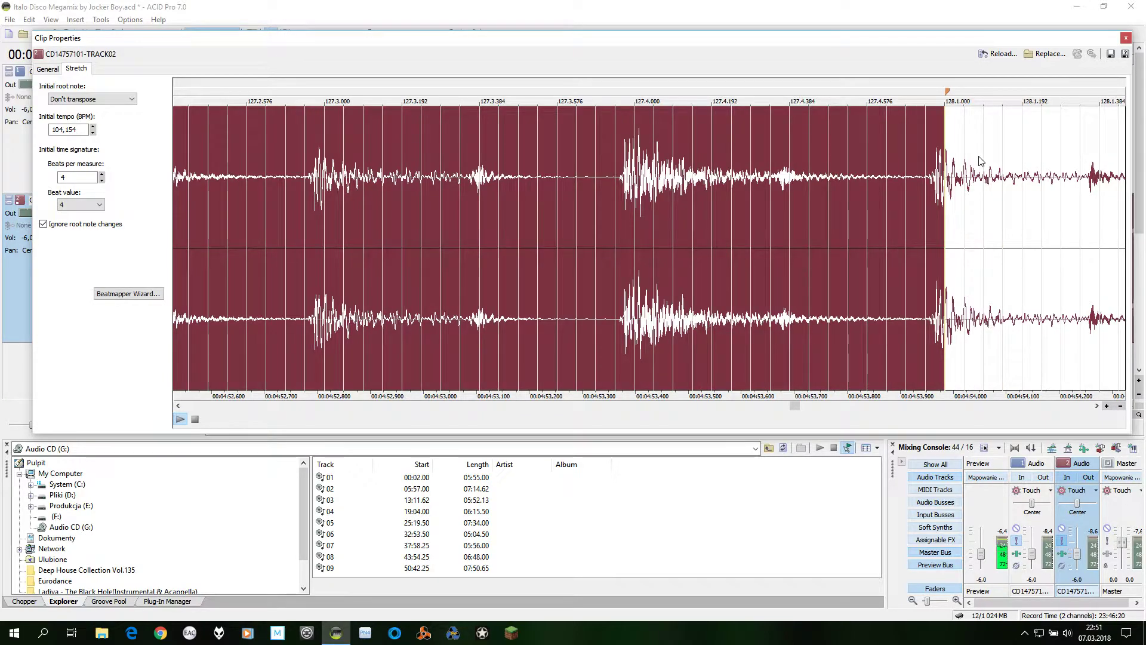
drag(948, 91, 939, 100)
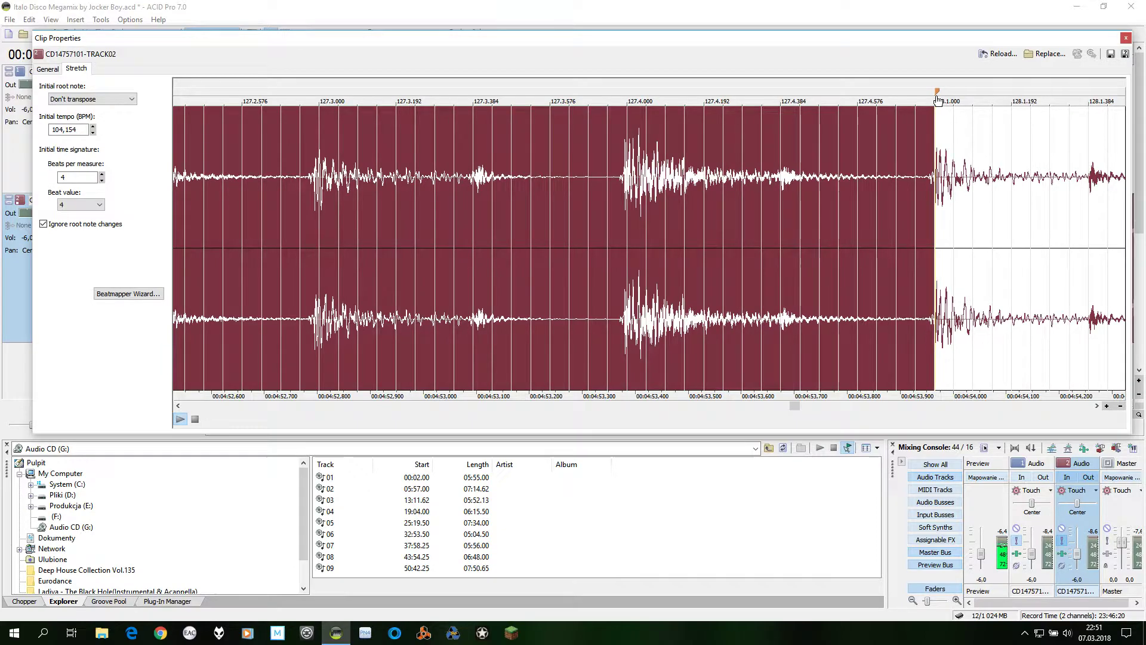
- Nudge the measure 129 downbeat marker forward to about 4:56.27 and the measure 130 marker slightly back to about 4:58.59
click(970, 139)
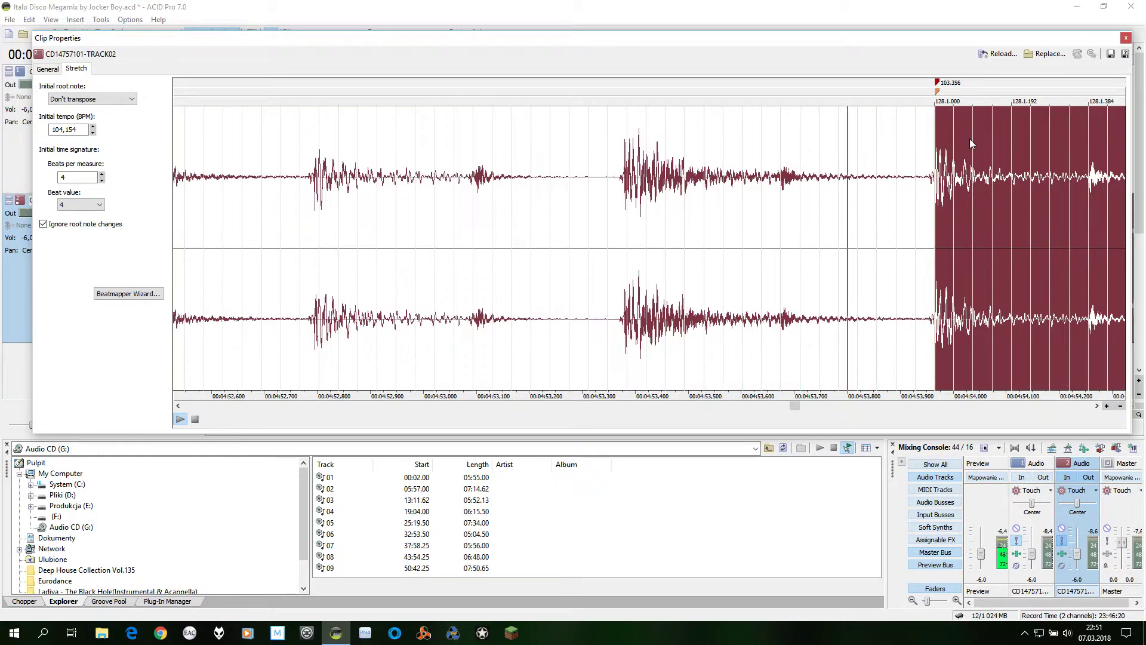
scroll(970, 138, down, 5)
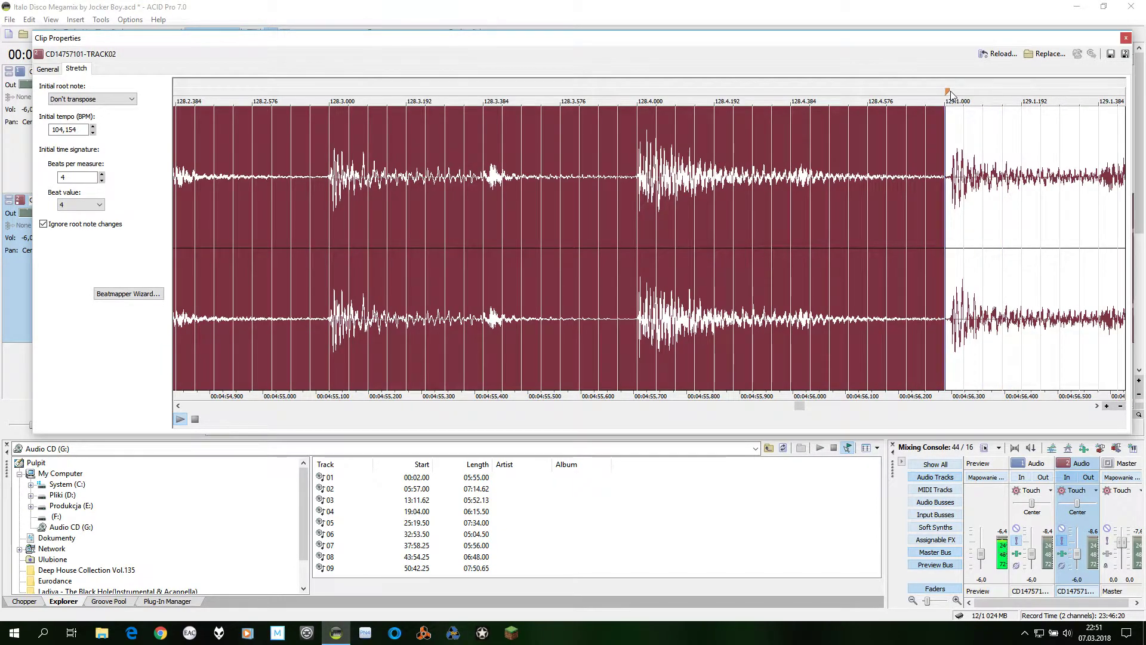
drag(948, 93, 953, 90)
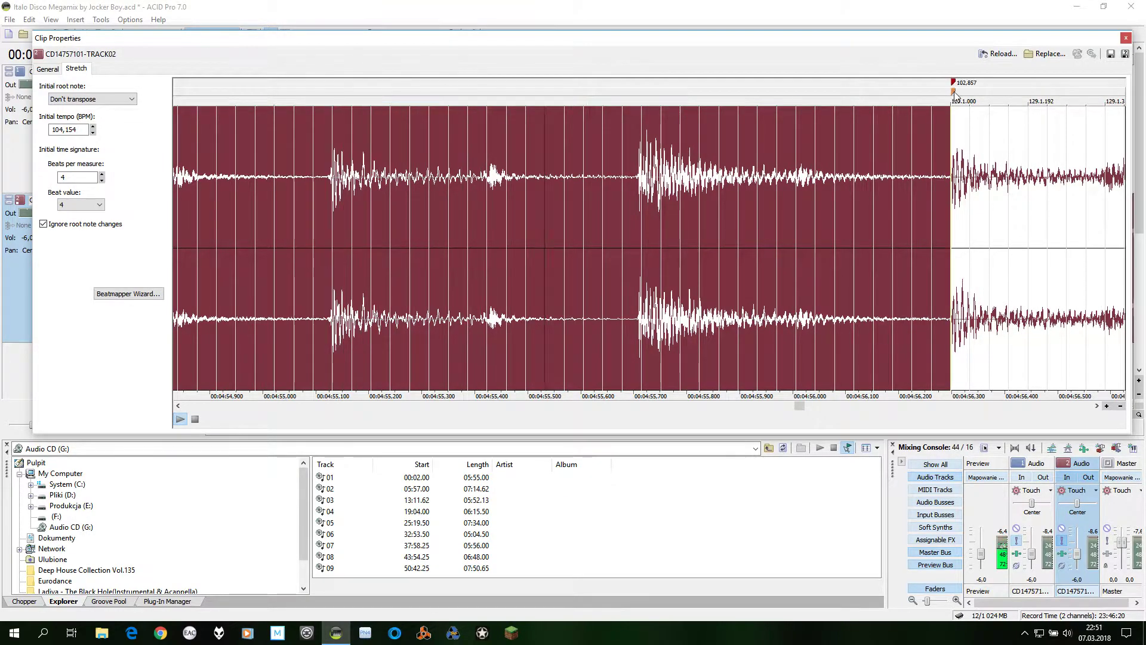
click(992, 164)
key(End)
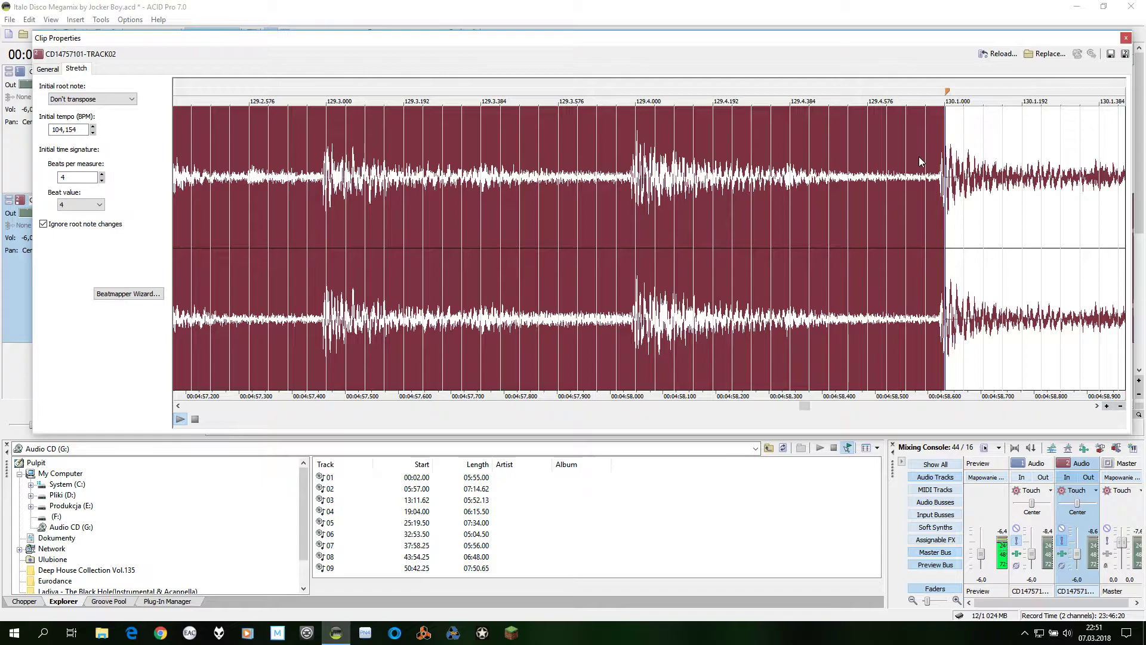
drag(948, 94, 943, 96)
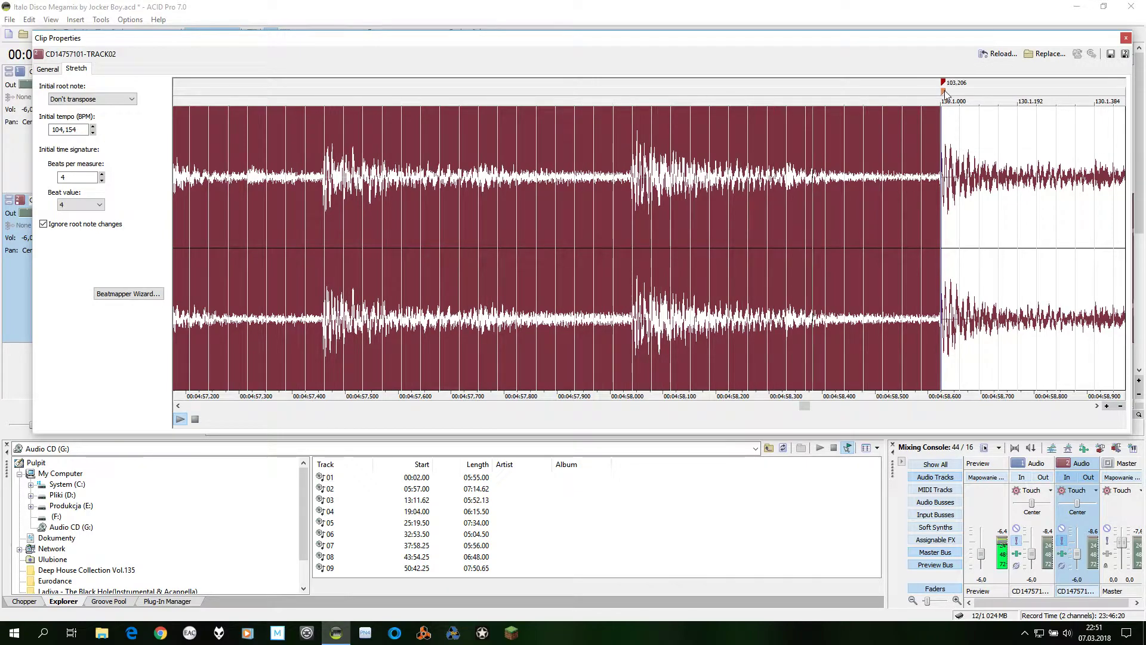
- Pull the measure 131 downbeat marker back to about 5:00.90 and nudge the measure 132 marker slightly back to about 5:03.19
click(975, 159)
key(End)
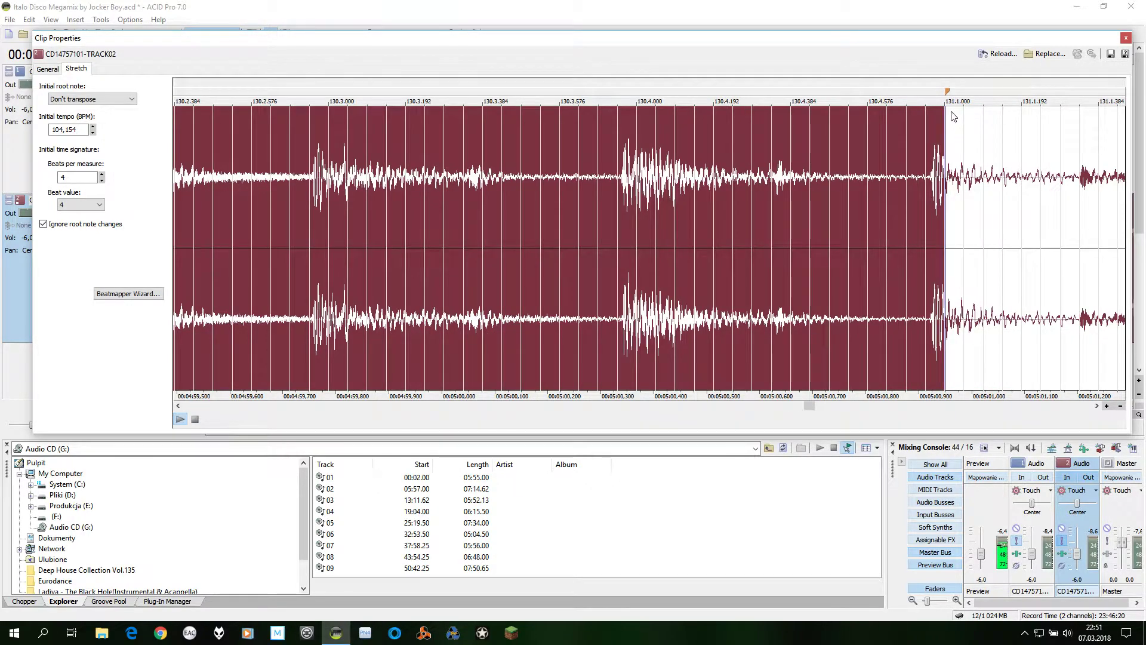
drag(951, 92, 937, 93)
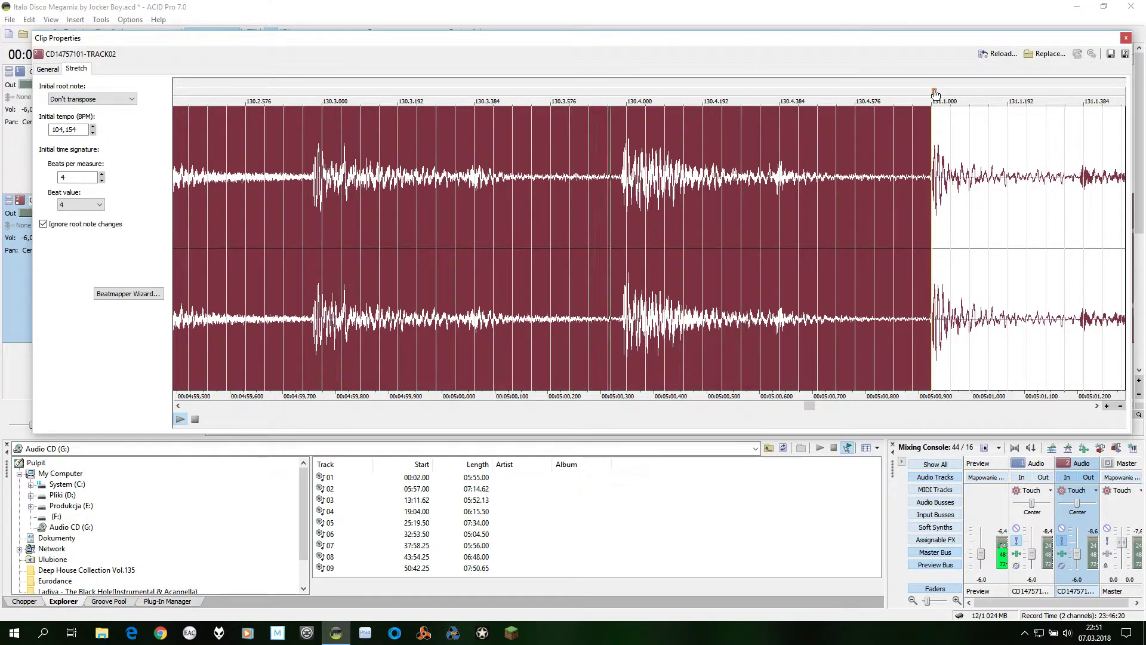
click(961, 140)
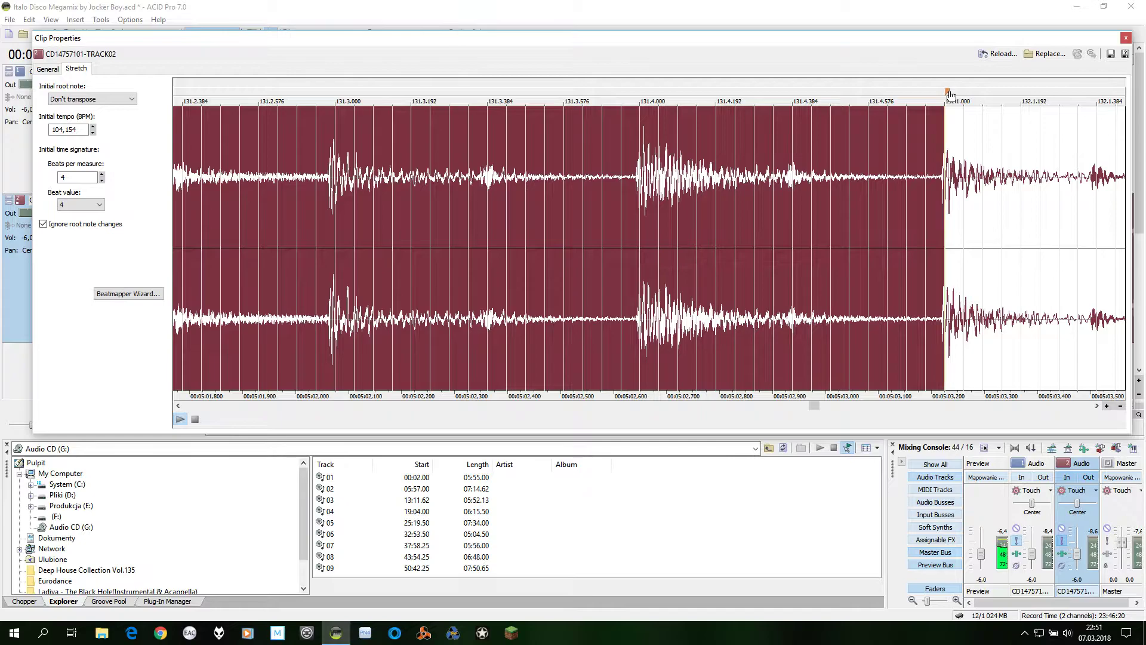
drag(951, 94, 945, 96)
- Move the measure 133 downbeat marker forward to about 5:05.50 and keep the measure 134 marker at about 5:07.82
click(980, 162)
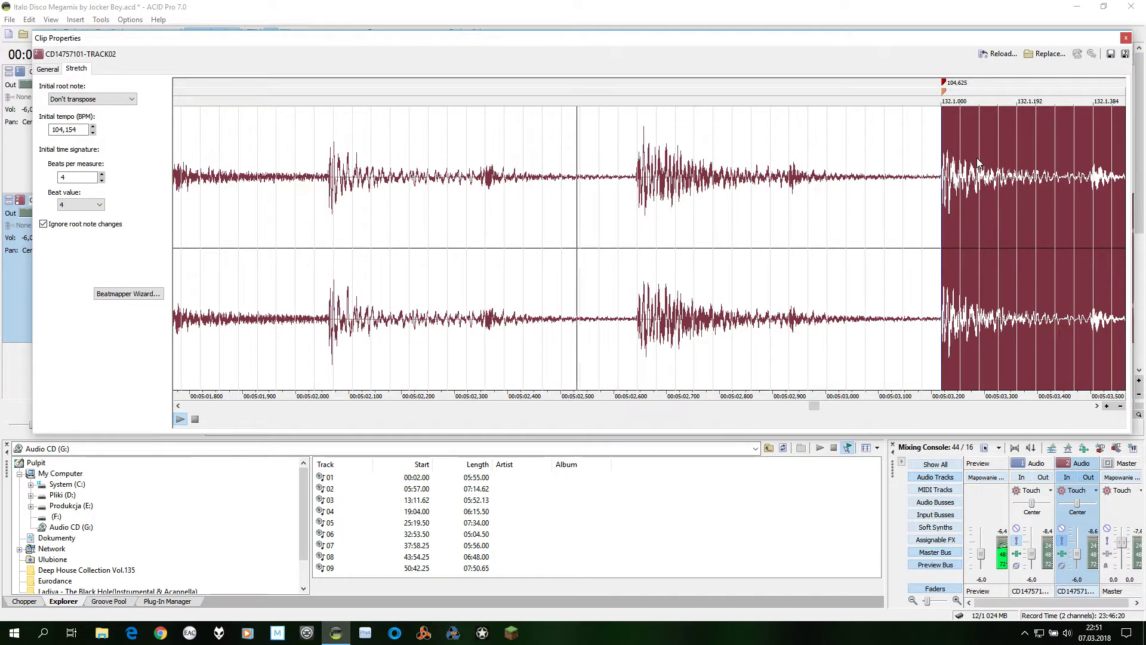
key(End)
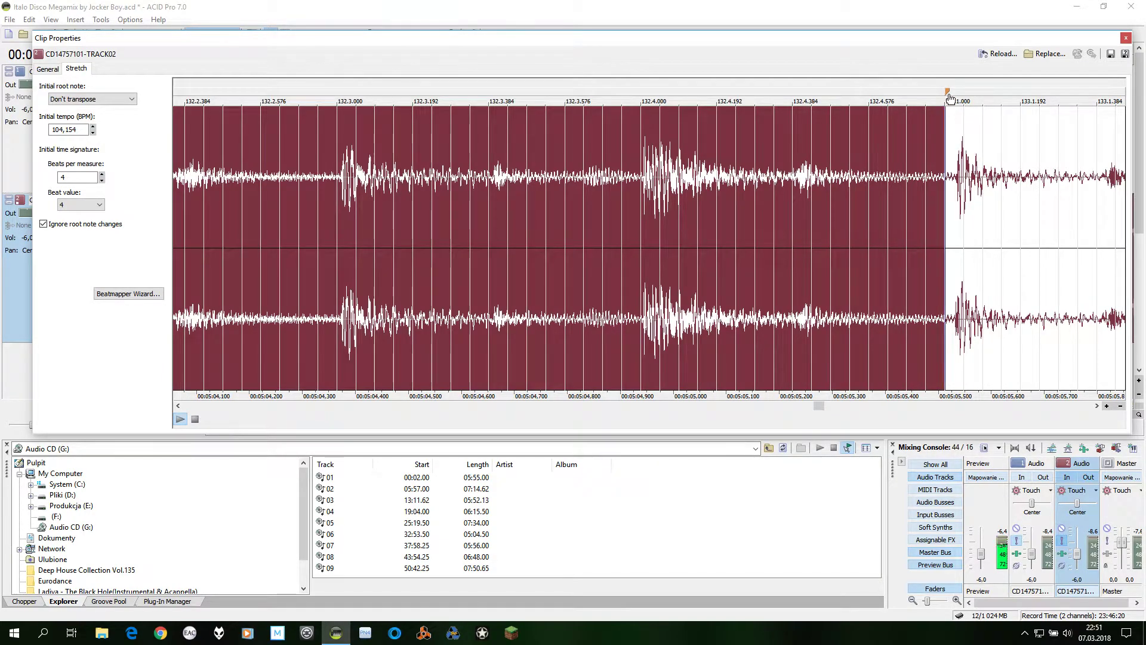
drag(951, 97, 963, 90)
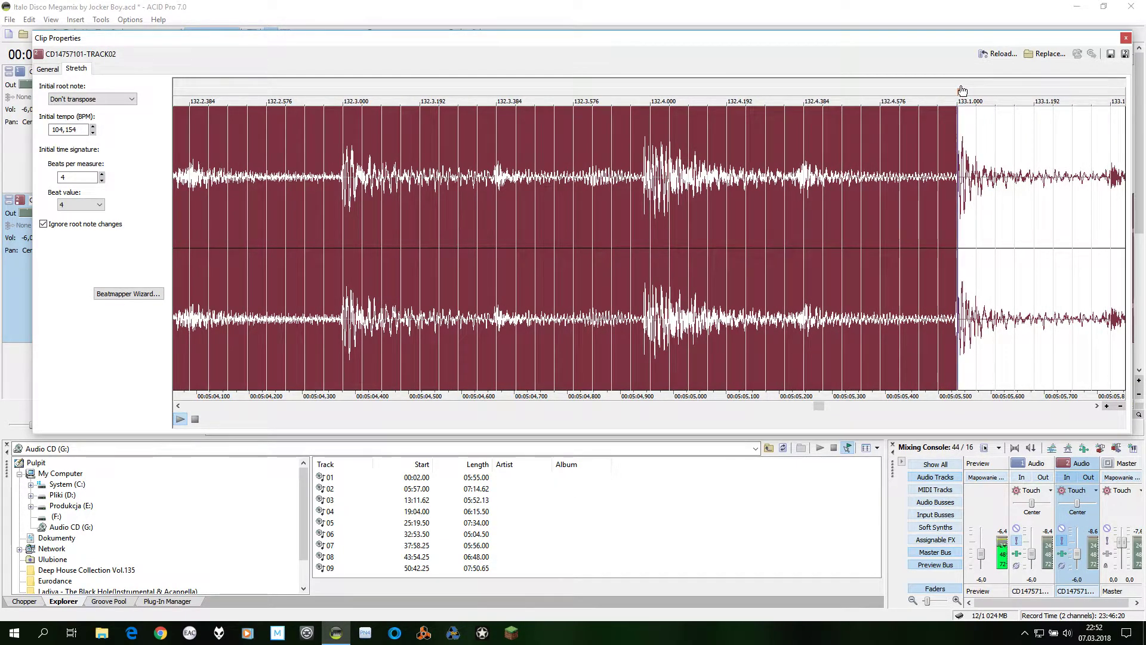
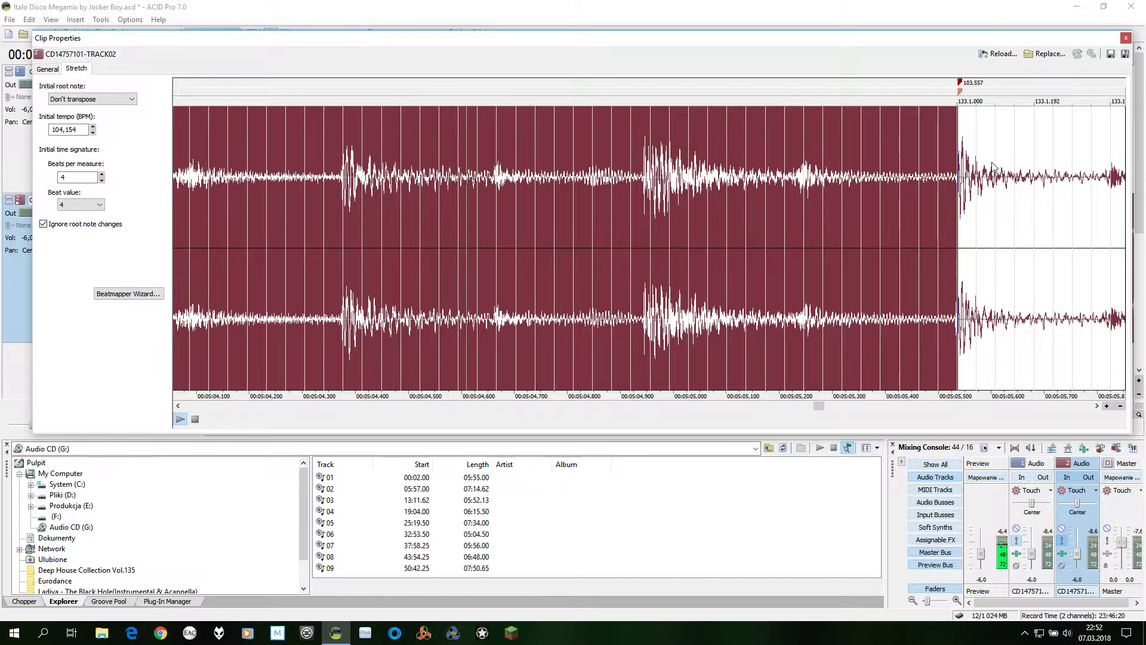
click(996, 181)
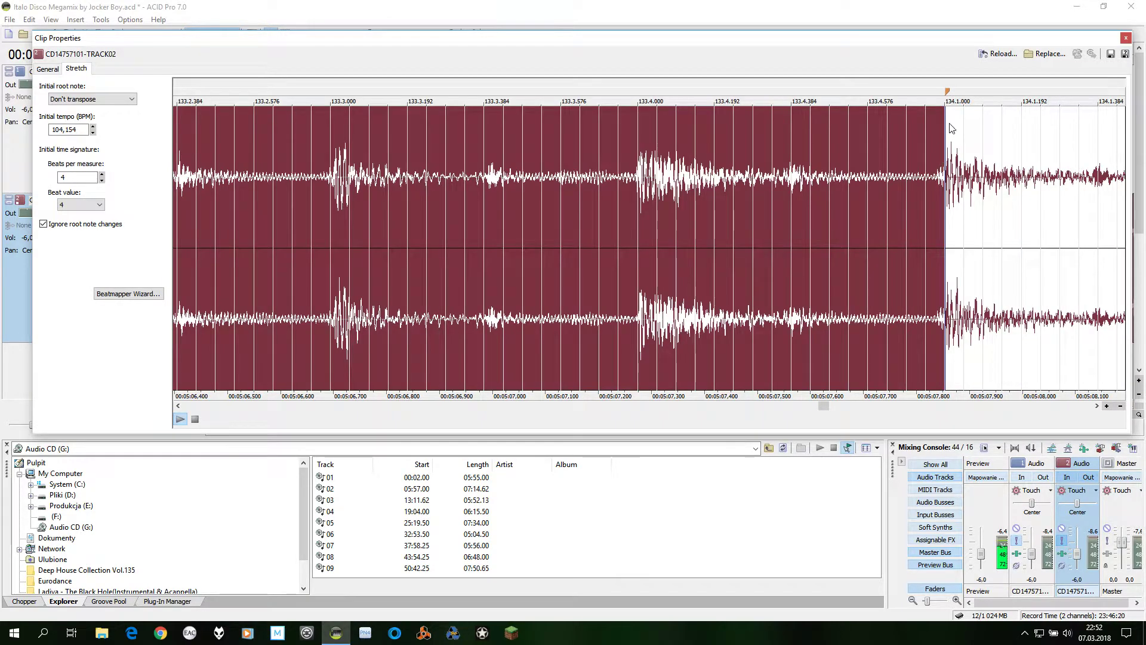
click(949, 91)
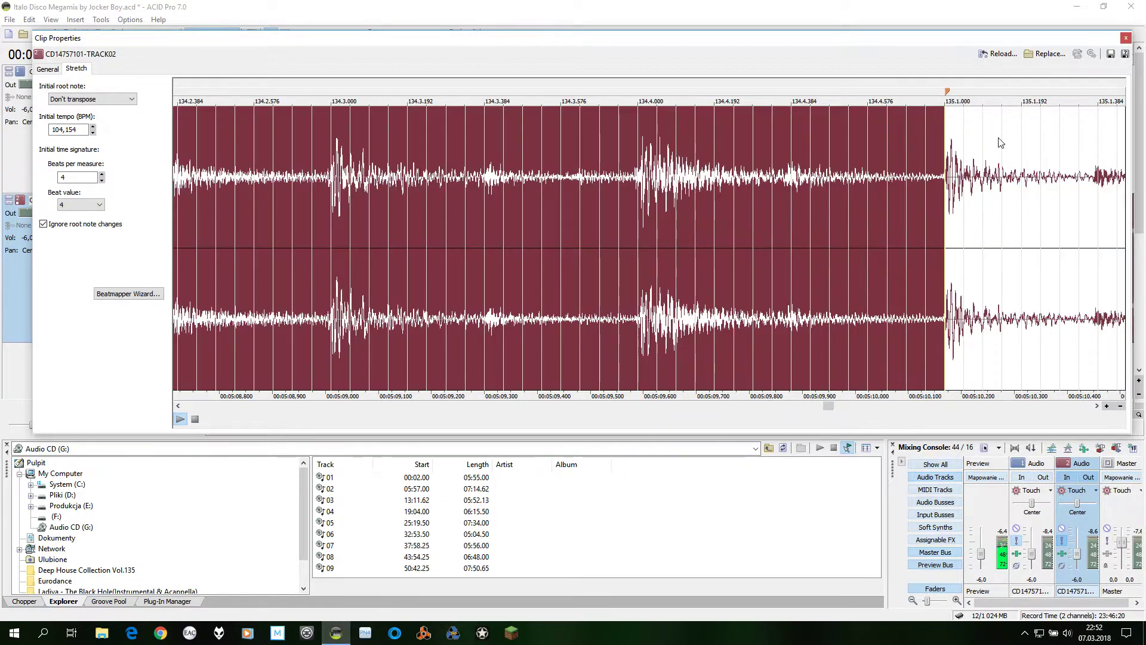
- Align the downbeat markers of measures 135, 136 and 137 with their beats at about 5:10.14, 5:12.46 and 5:14.82
drag(948, 93, 950, 93)
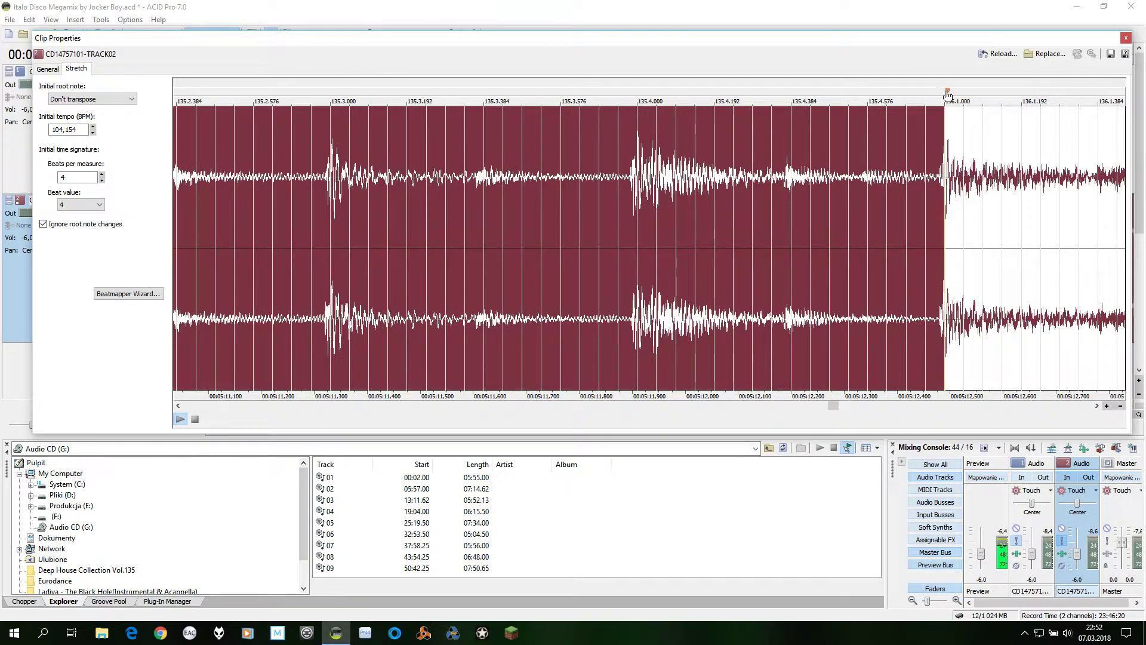
drag(948, 94, 944, 91)
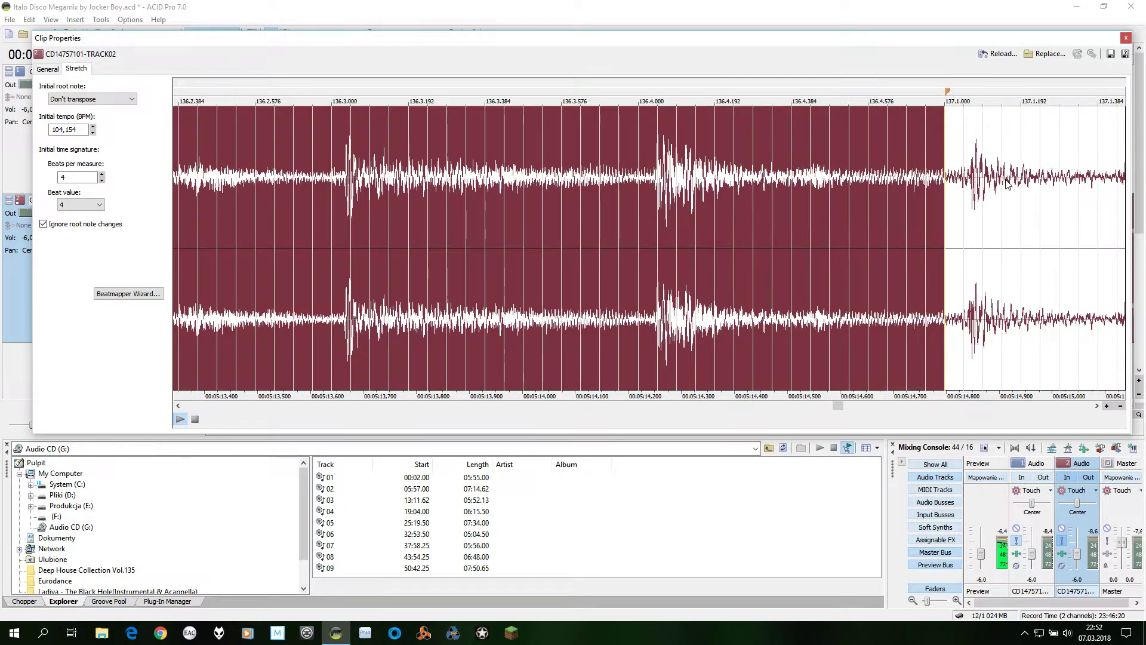
drag(948, 94, 972, 85)
double_click(972, 82)
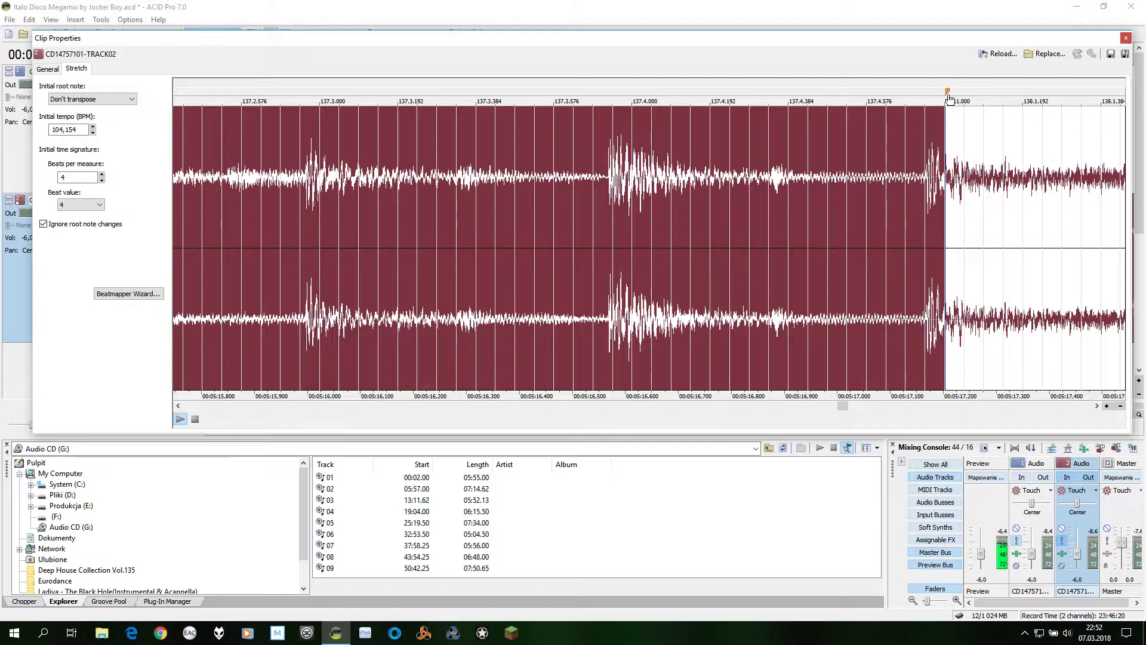
- Pull the measure 138 downbeat marker back to about 5:17.14 and shift the measure 139 marker forward to about 5:19.48
drag(947, 96, 929, 97)
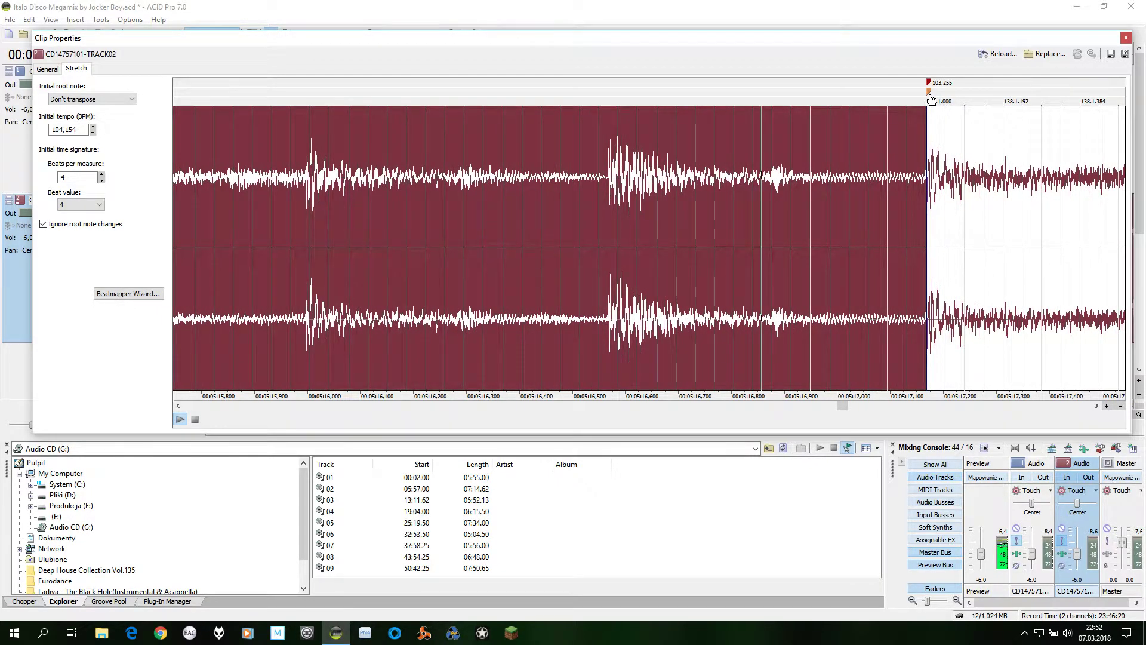
click(969, 155)
scroll(969, 156, right, 5)
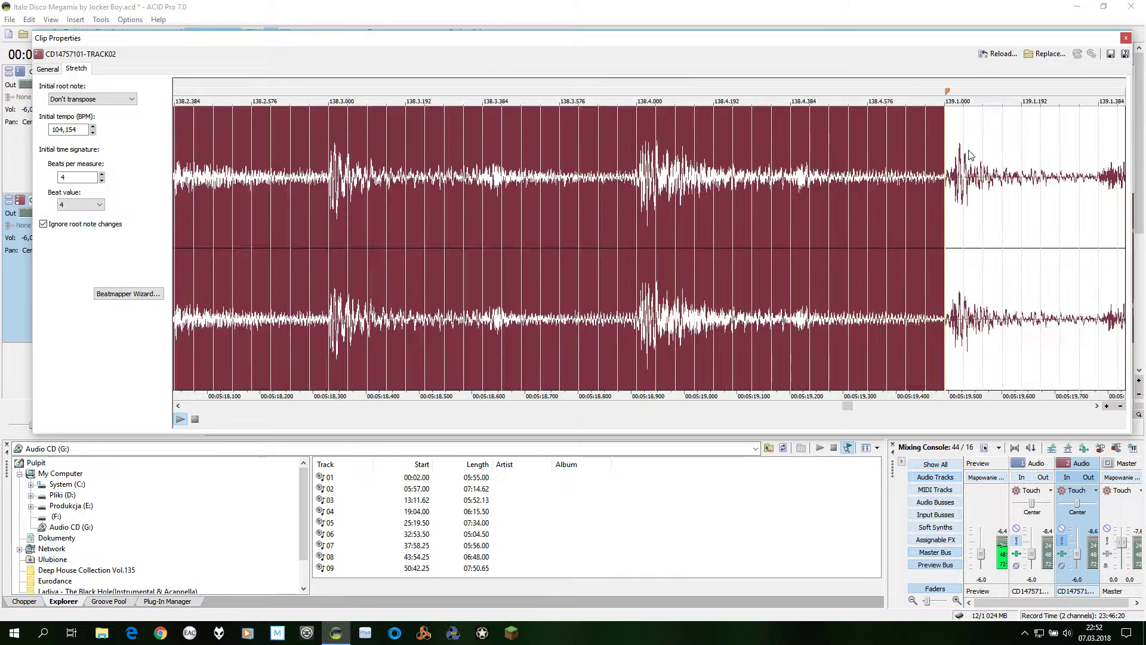
drag(950, 92, 958, 96)
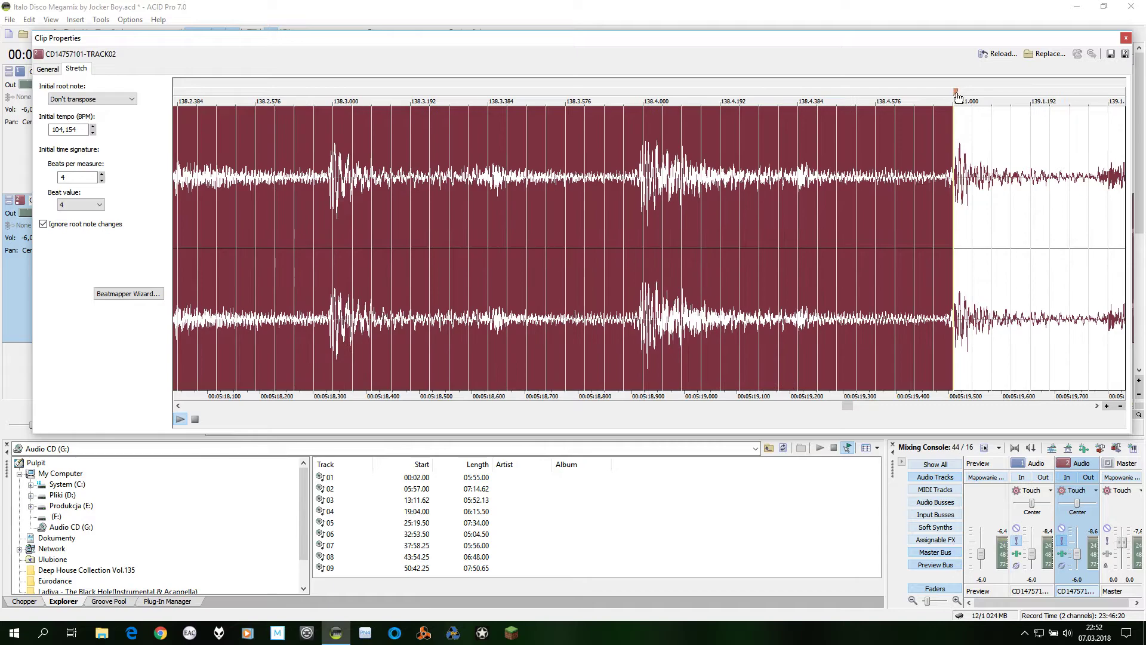
click(984, 146)
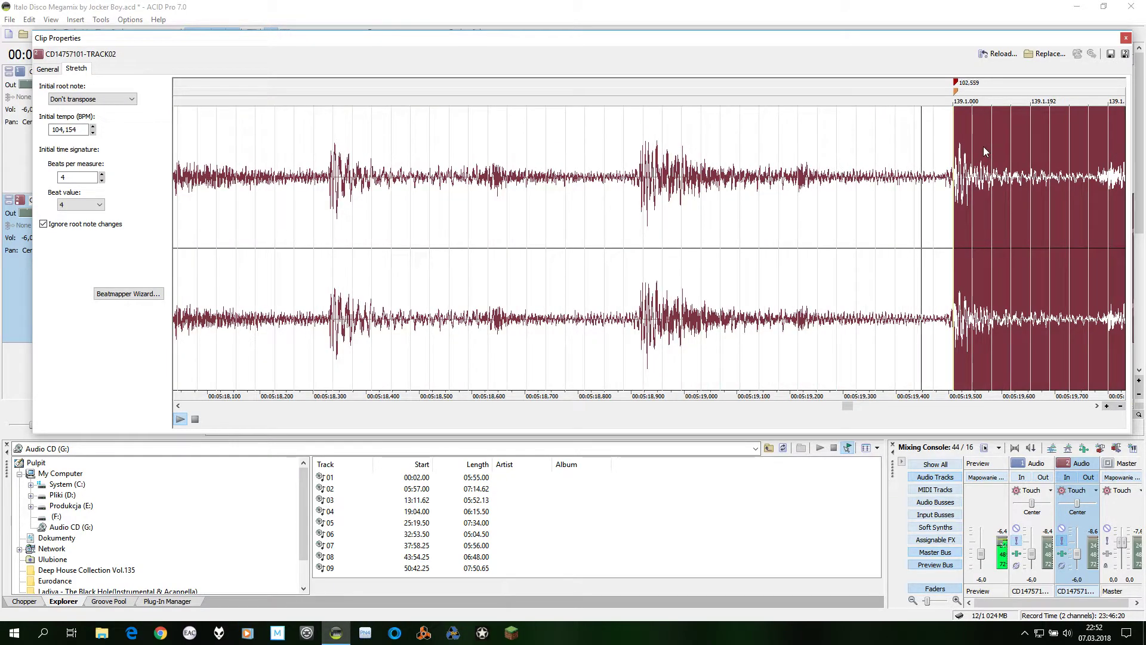
- Pull the measure 140 downbeat marker back to about 5:21.79 and move the measure 141 marker forward to about 5:24.13
scroll(983, 145, down, 1)
drag(948, 91, 938, 96)
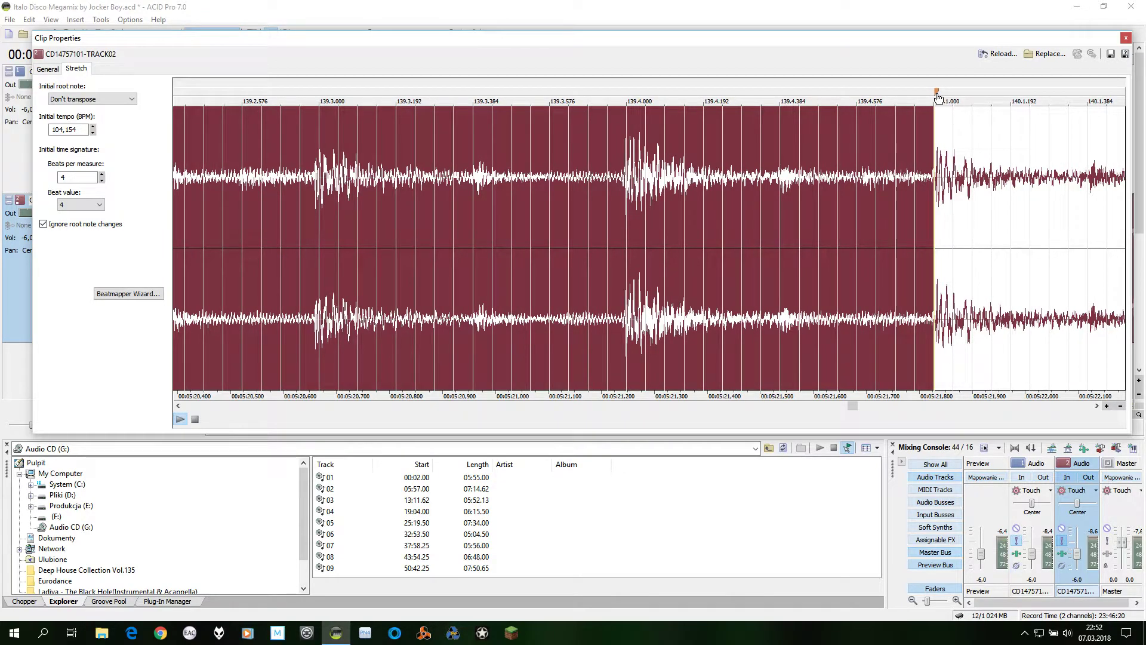
click(962, 131)
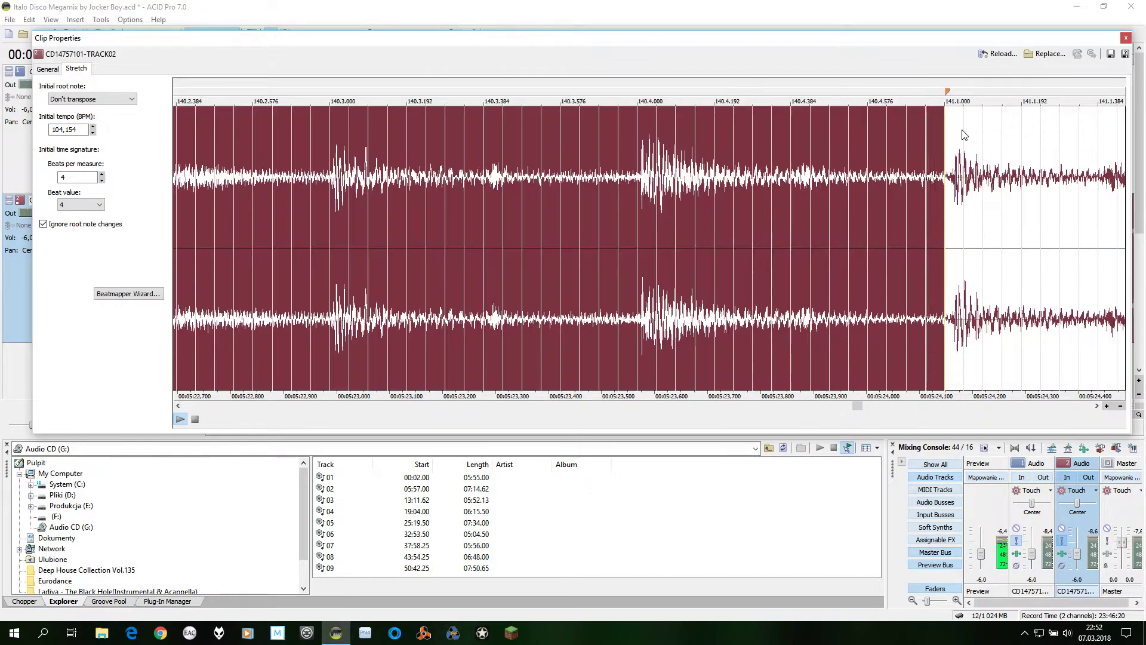
drag(948, 91, 958, 88)
click(994, 159)
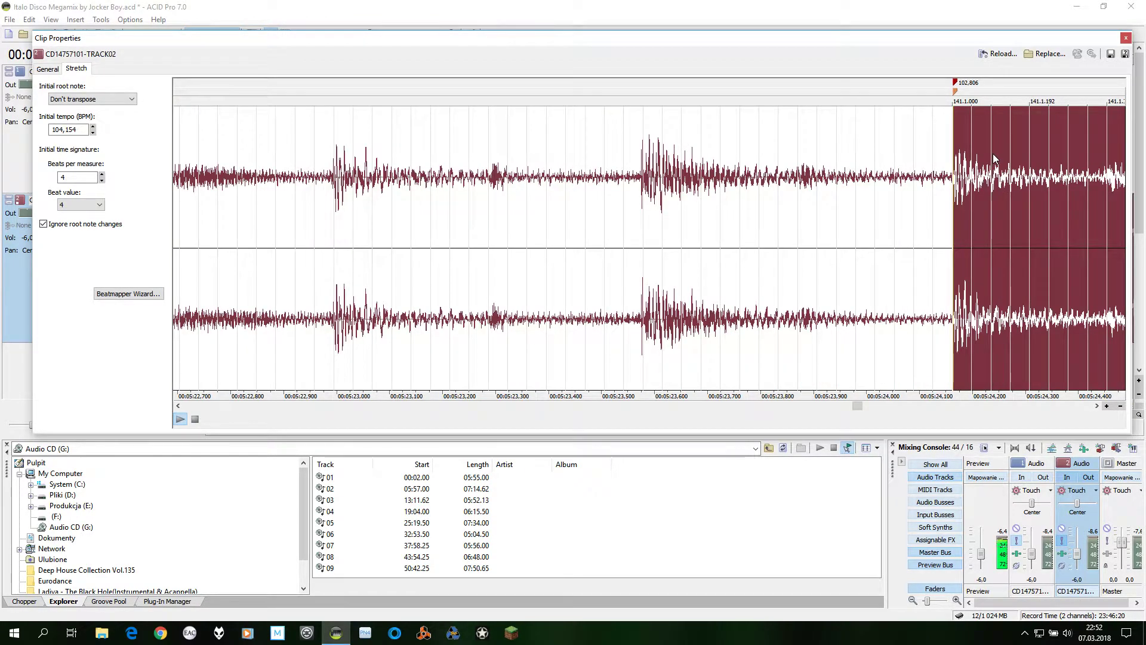
- Pull the downbeat markers of measures 142 and 143 back onto their beats at about 5:26.46 and 5:28.76
scroll(994, 159, right, 3)
drag(950, 94, 943, 98)
double_click(969, 139)
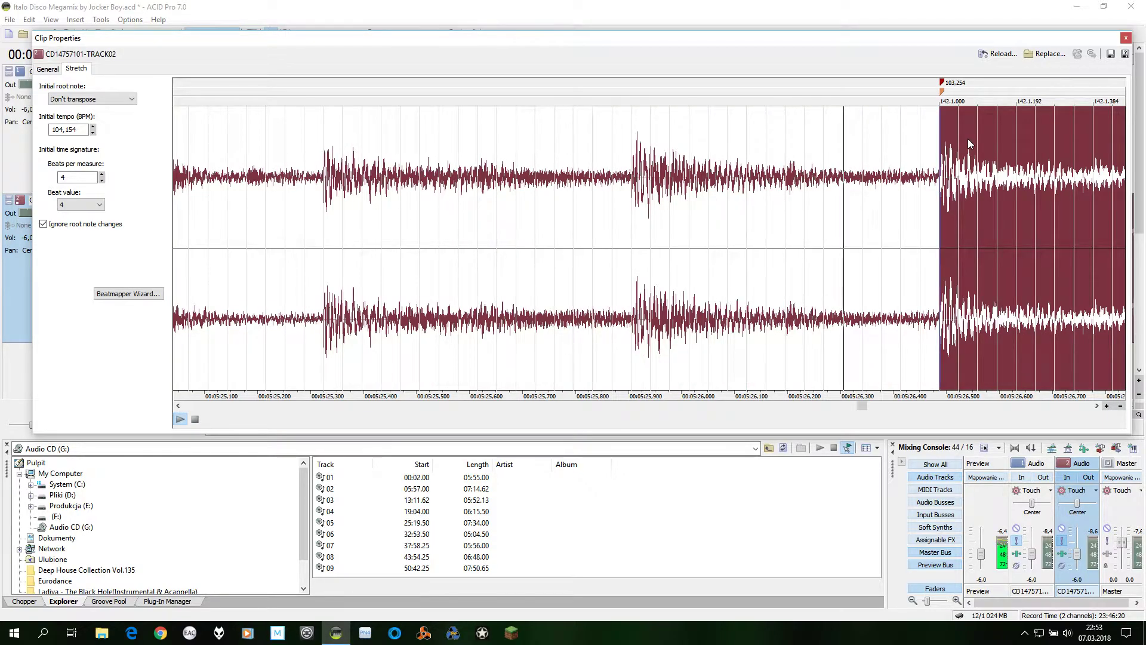
key(End)
drag(948, 94, 938, 96)
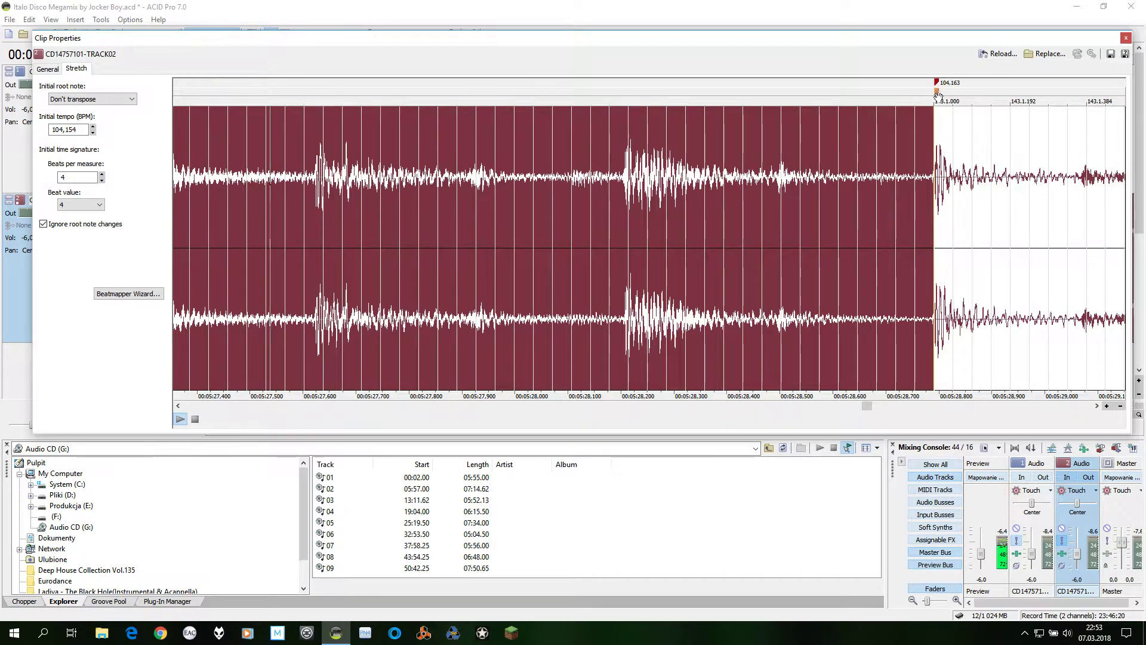
double_click(958, 132)
key(End)
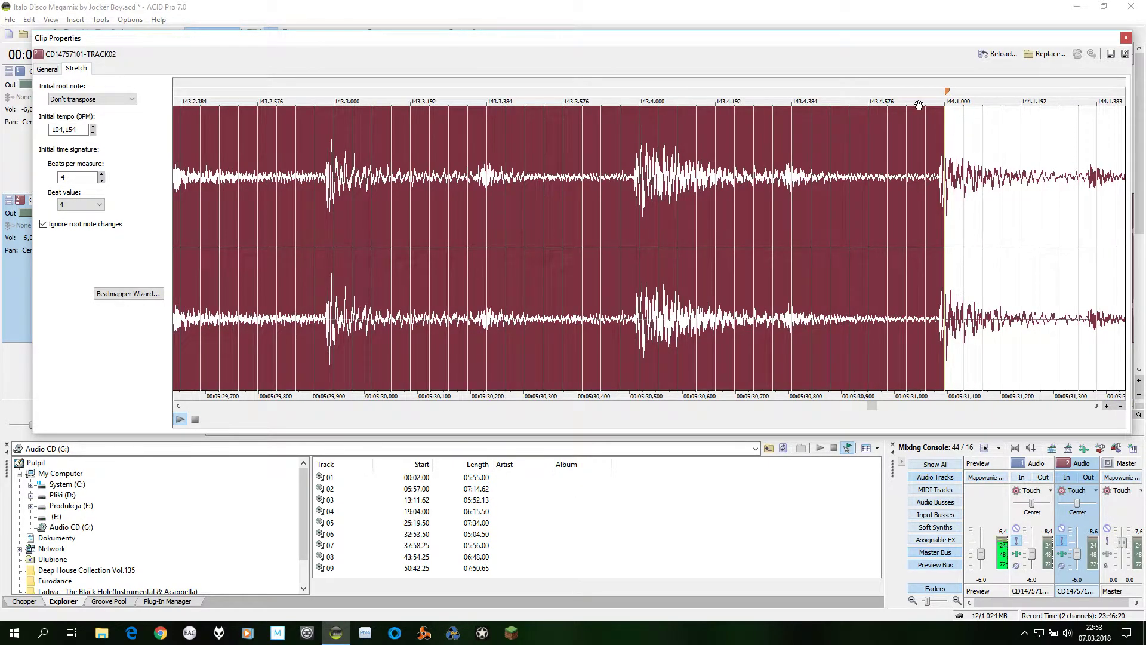
- Pull the measure 144 downbeat marker back to about 5:31.05 and shift the measure 145 marker forward to about 5:33.37
drag(949, 94, 942, 88)
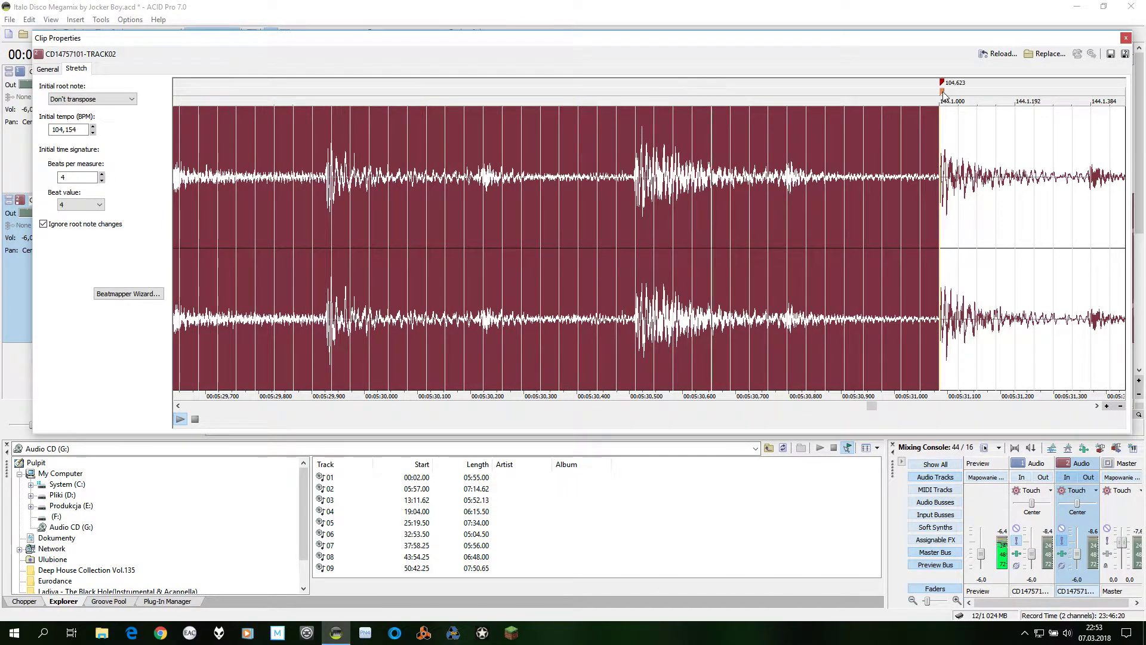
key(period)
key(End)
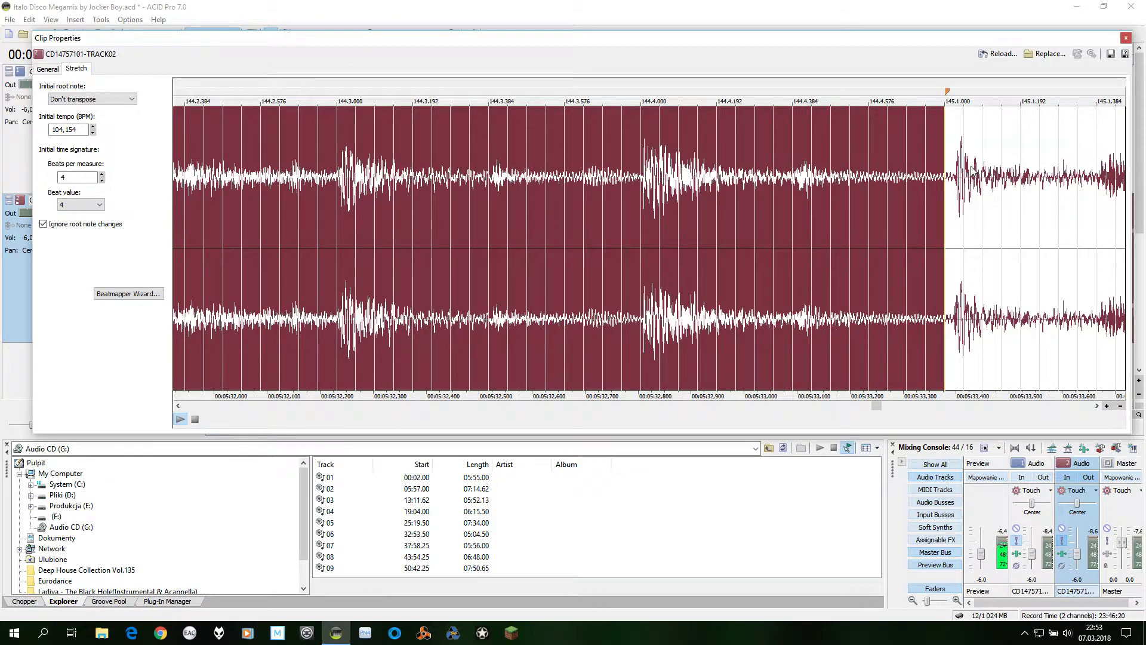
drag(949, 95, 960, 94)
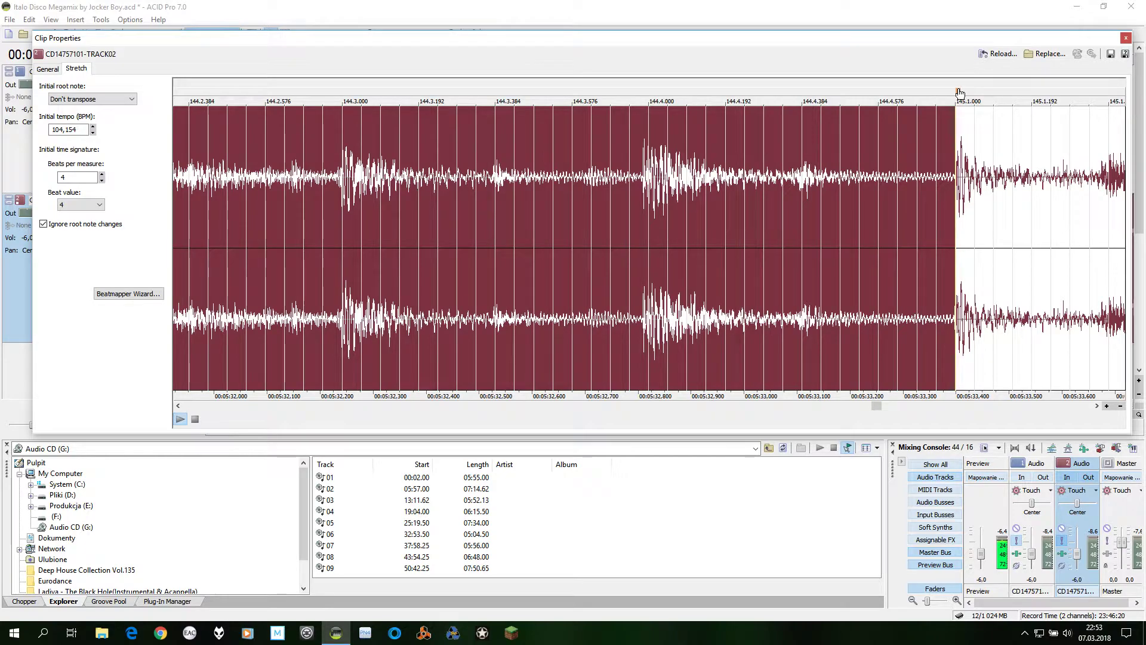
key(period)
key(End)
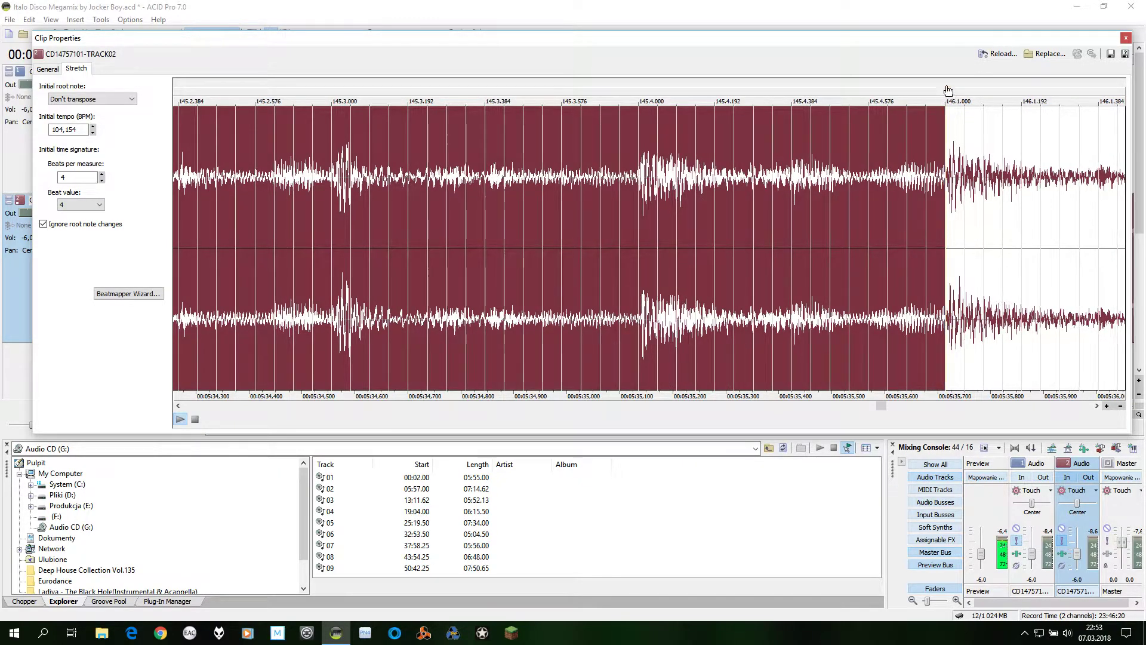
- Nudge the measure 146 downbeat marker slightly forward to about 5:35.69 and pull the measure 147 marker back to about 5:38.00
drag(949, 90, 951, 89)
key(period)
key(End)
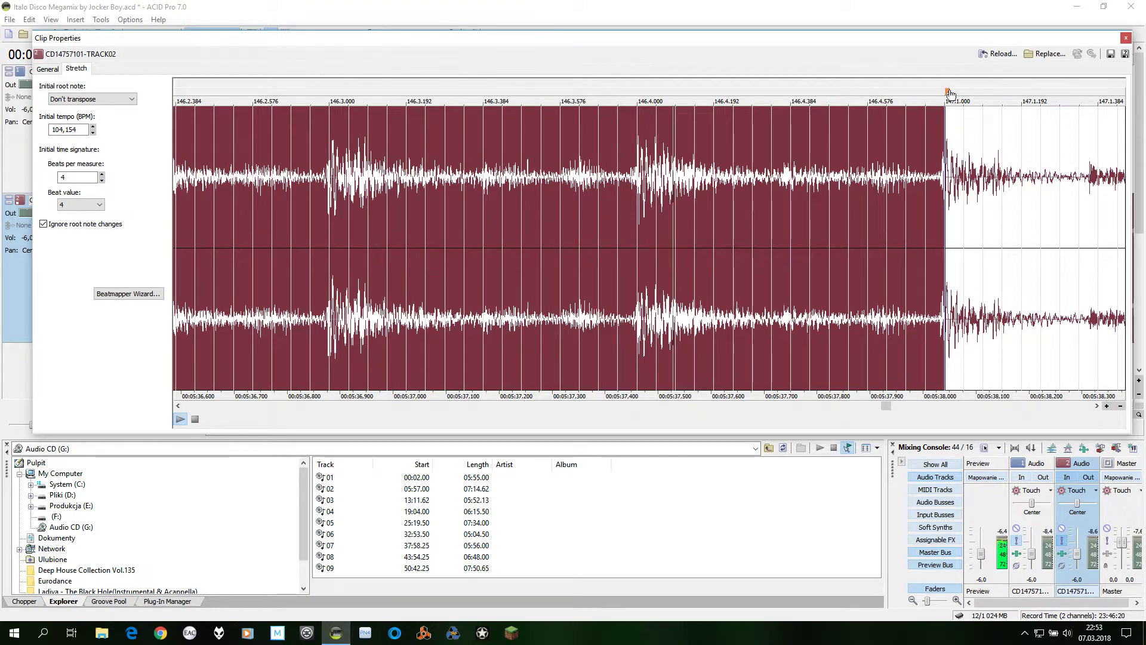
drag(951, 91, 946, 91)
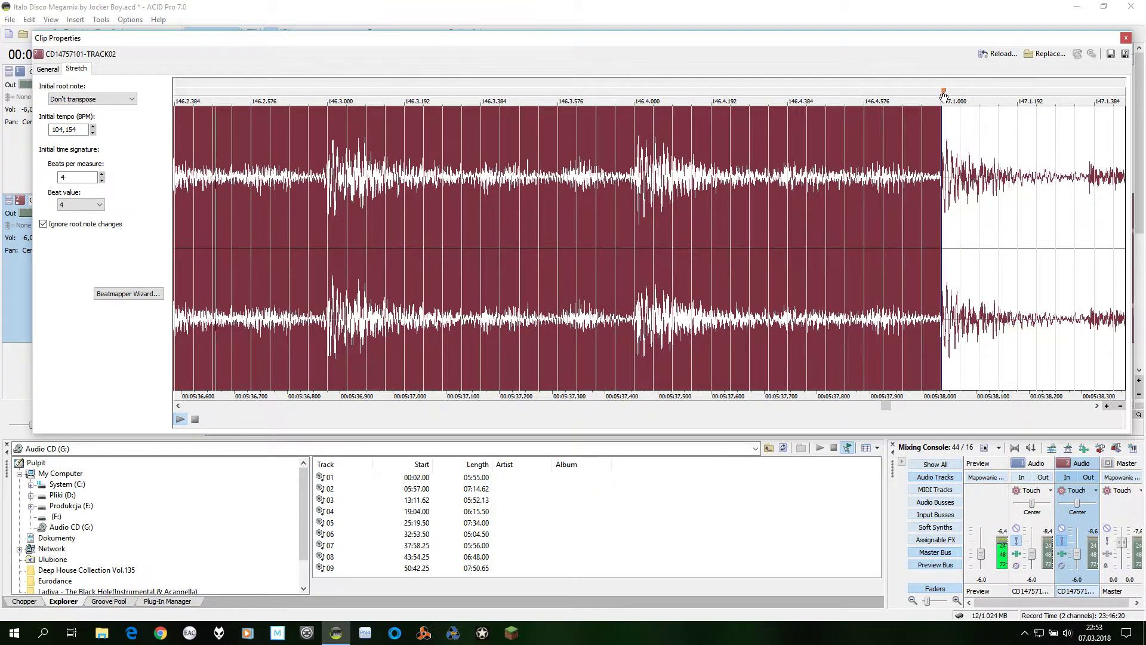
click(965, 145)
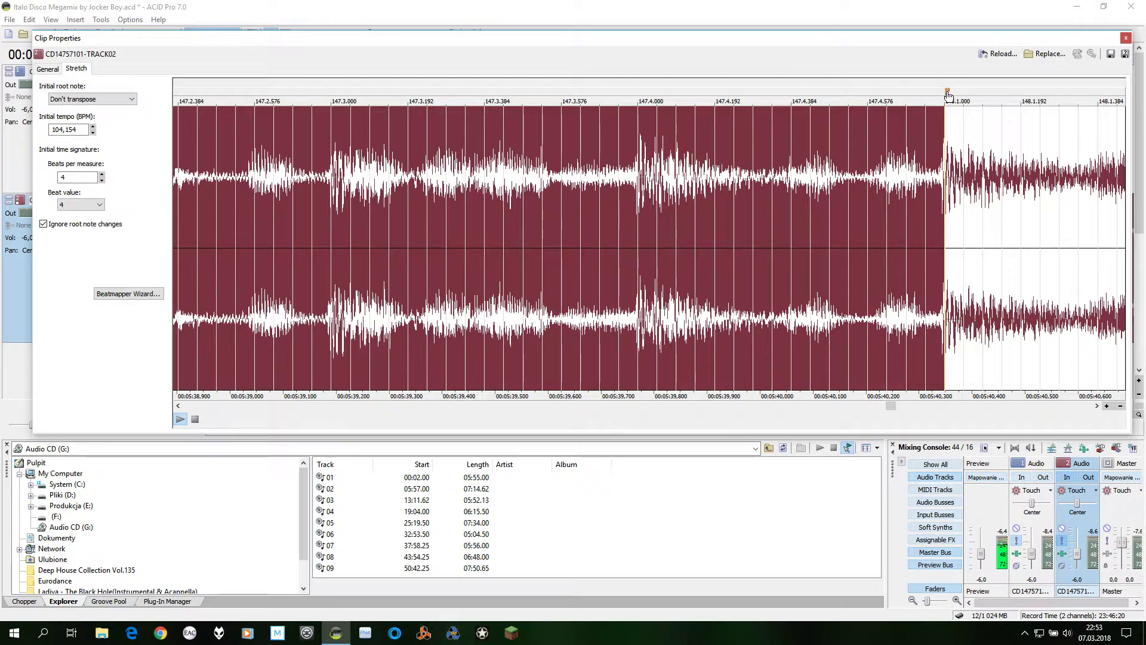
- Nudge the measure 148 downbeat marker slightly back to about 5:40.31 and move the measure 149 marker forward to about 5:42.66
drag(949, 95, 947, 96)
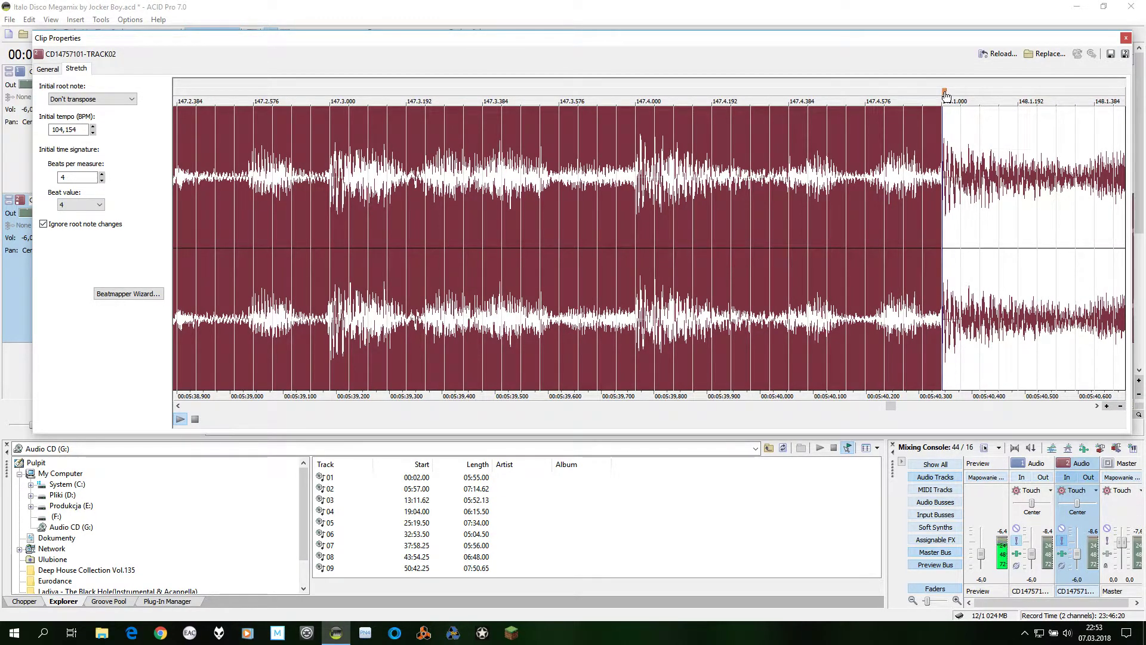
click(968, 135)
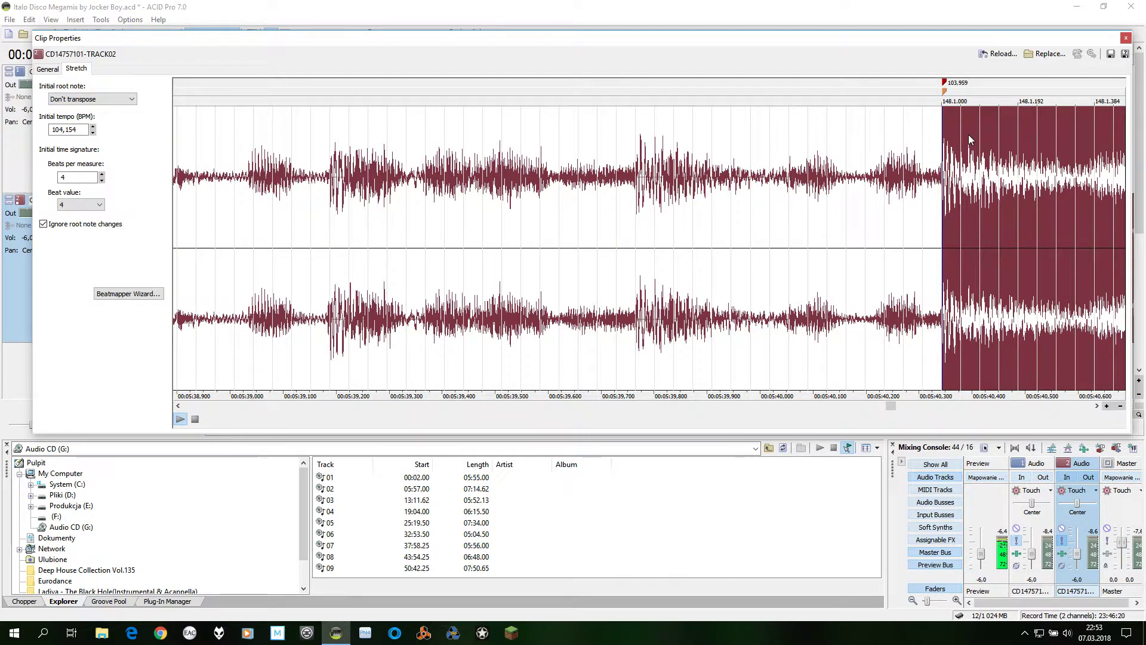
key(End)
drag(949, 95, 970, 84)
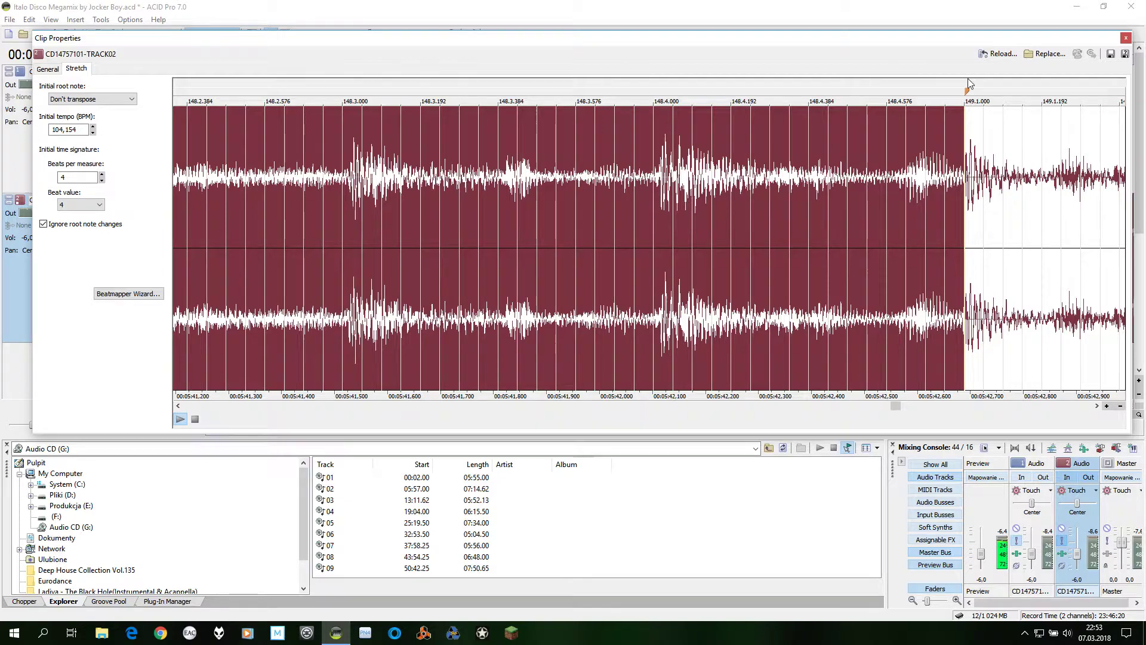
click(1004, 174)
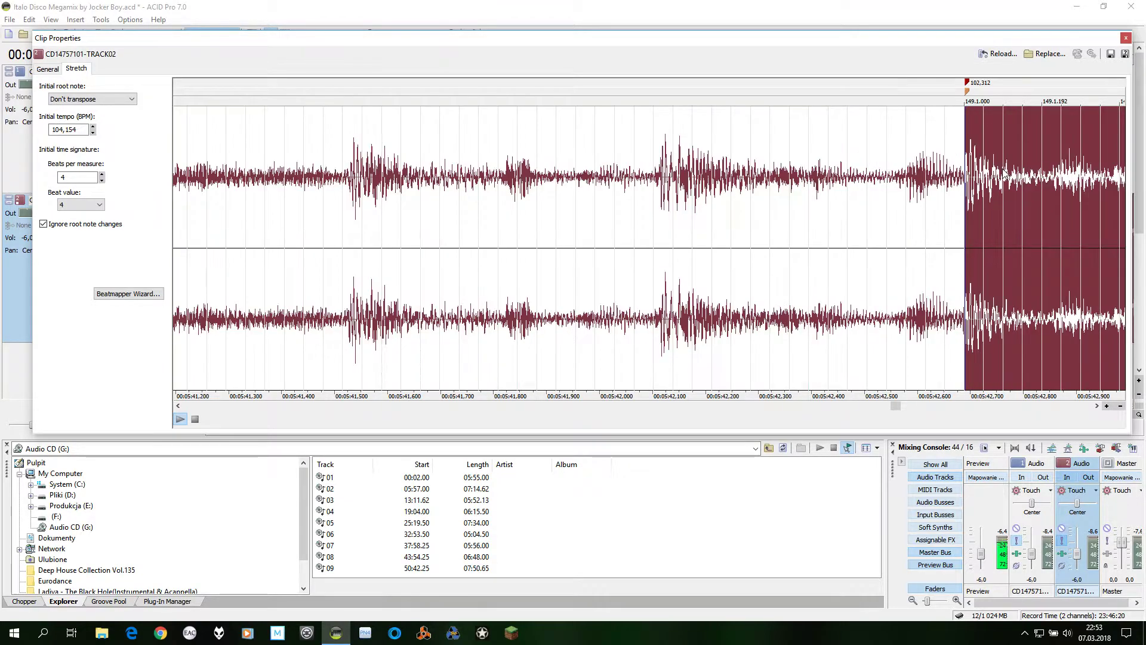
key(End)
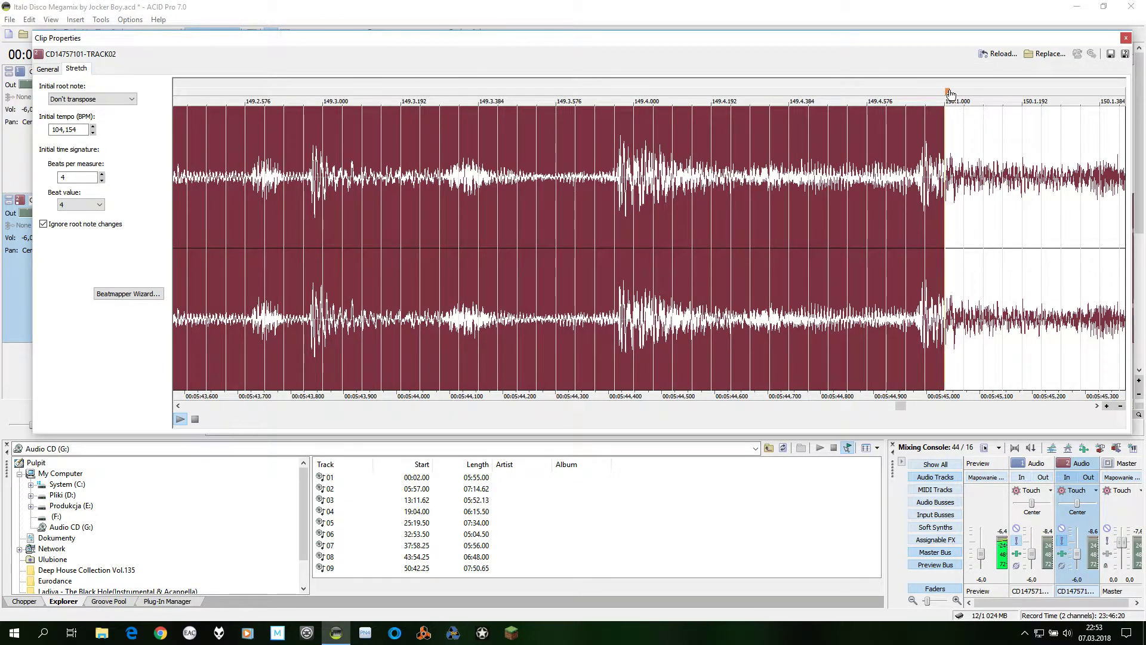
- Pull the measure 150 downbeat marker back to about 5:44.95 and shift the measure 151 marker forward to about 5:47.26
drag(951, 94, 922, 98)
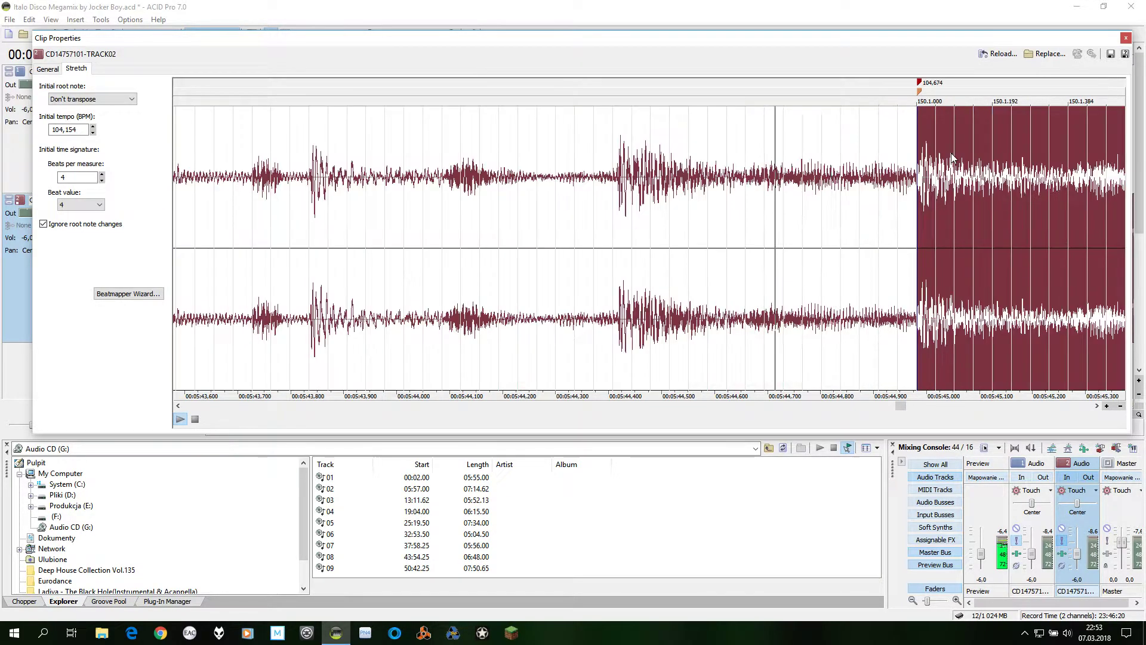
click(952, 158)
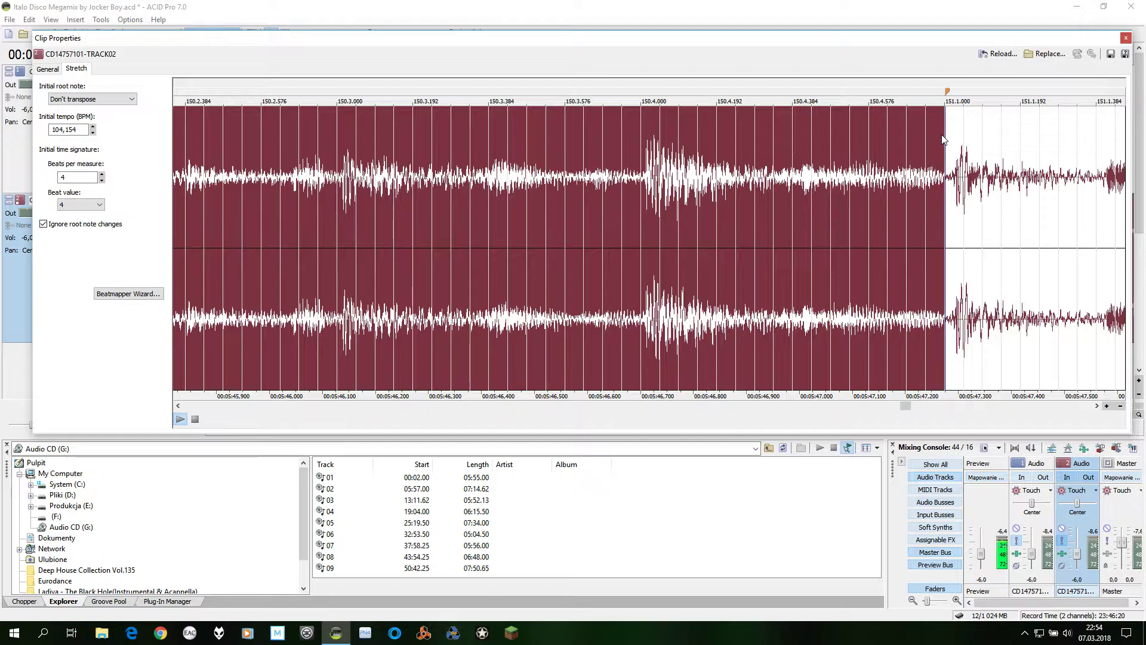
drag(948, 95, 958, 94)
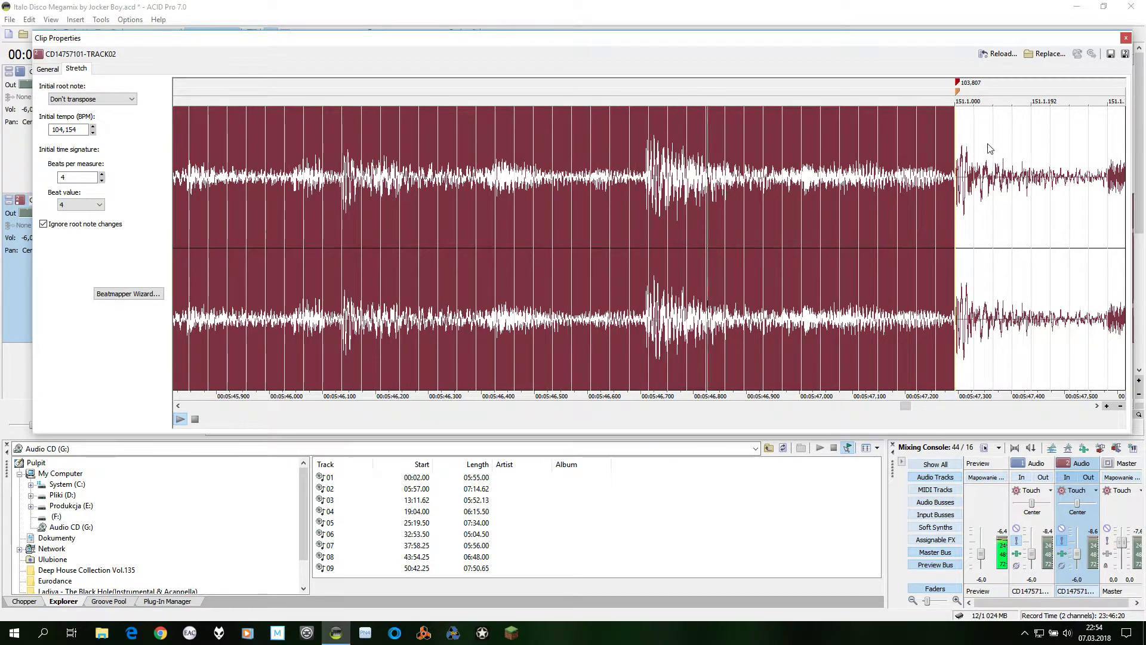
click(989, 149)
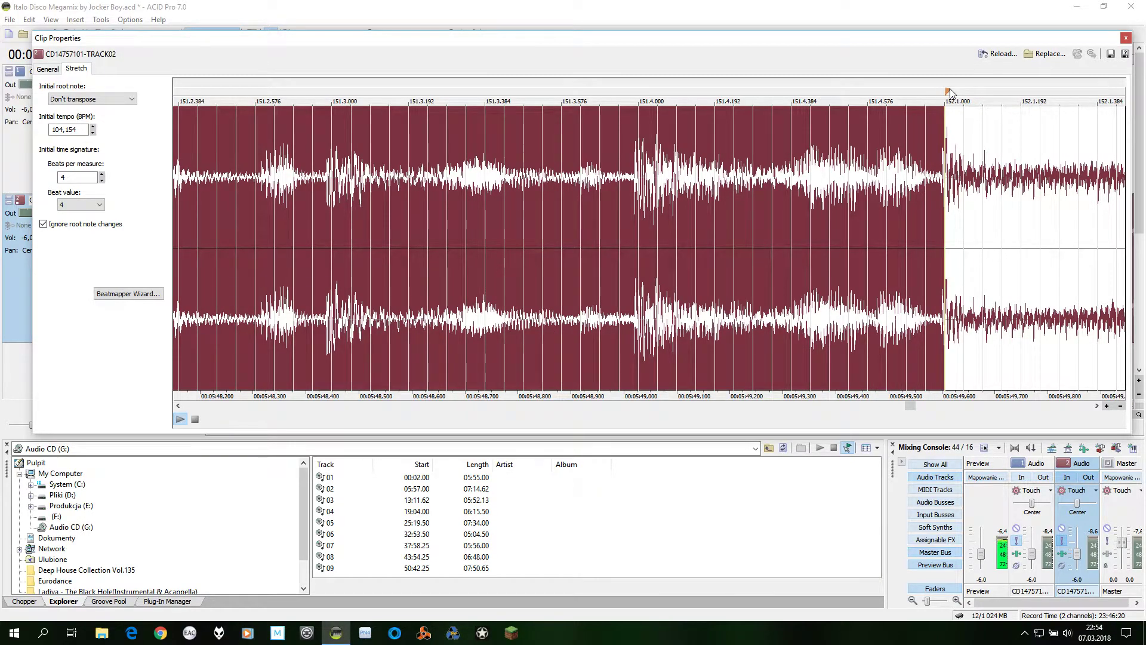
- Nudge the measure 152 downbeat marker slightly back to about 5:49.57 and move the measure 153 marker forward to about 5:51.91
drag(947, 94, 945, 94)
click(977, 159)
key(End)
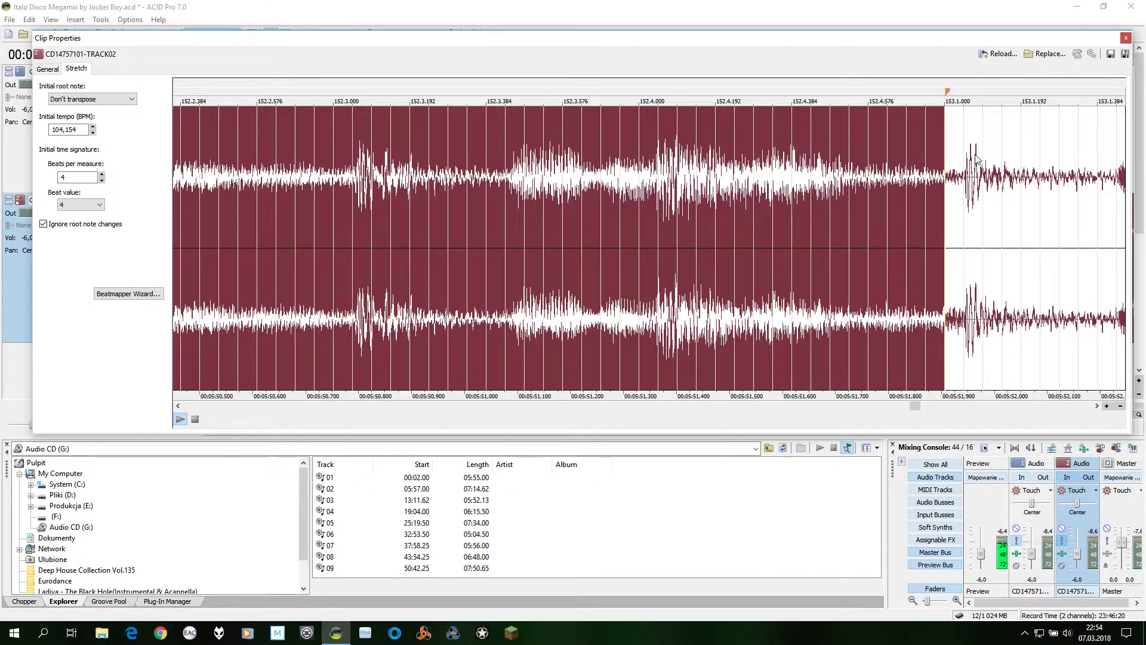
drag(948, 93, 969, 87)
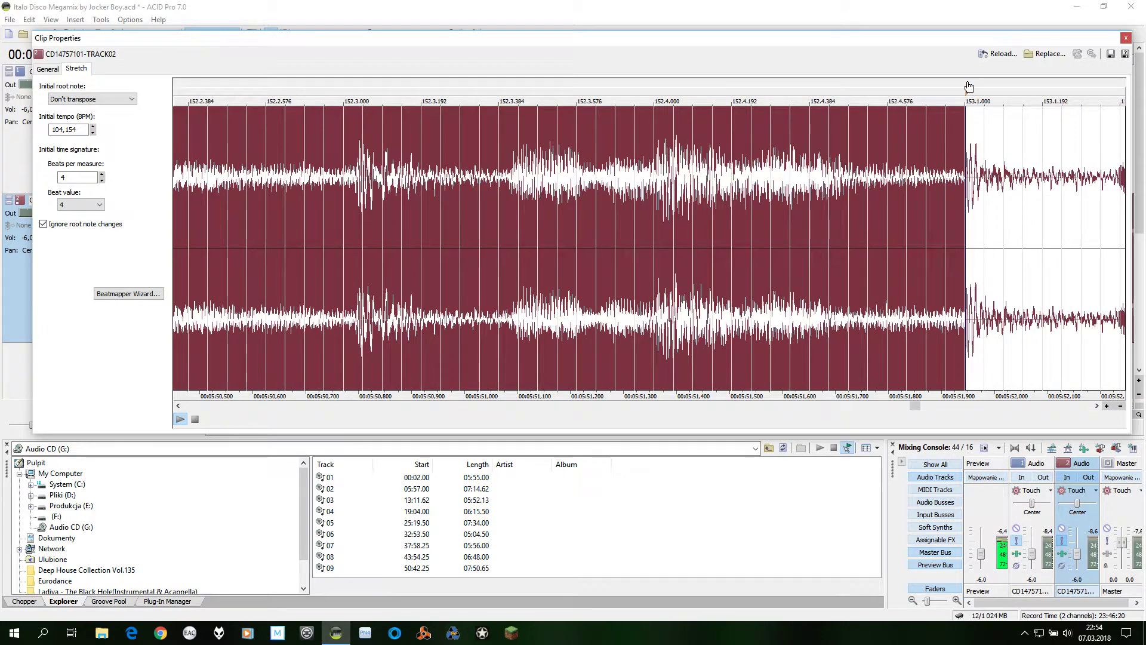
double_click(996, 172)
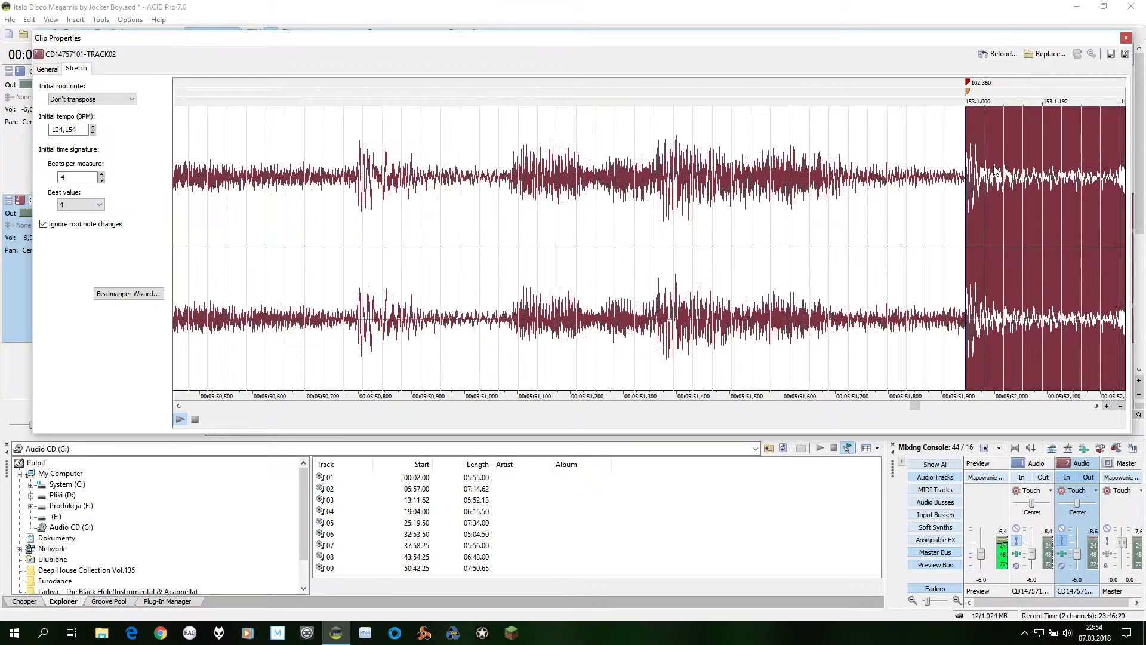
scroll(996, 171, down, 1)
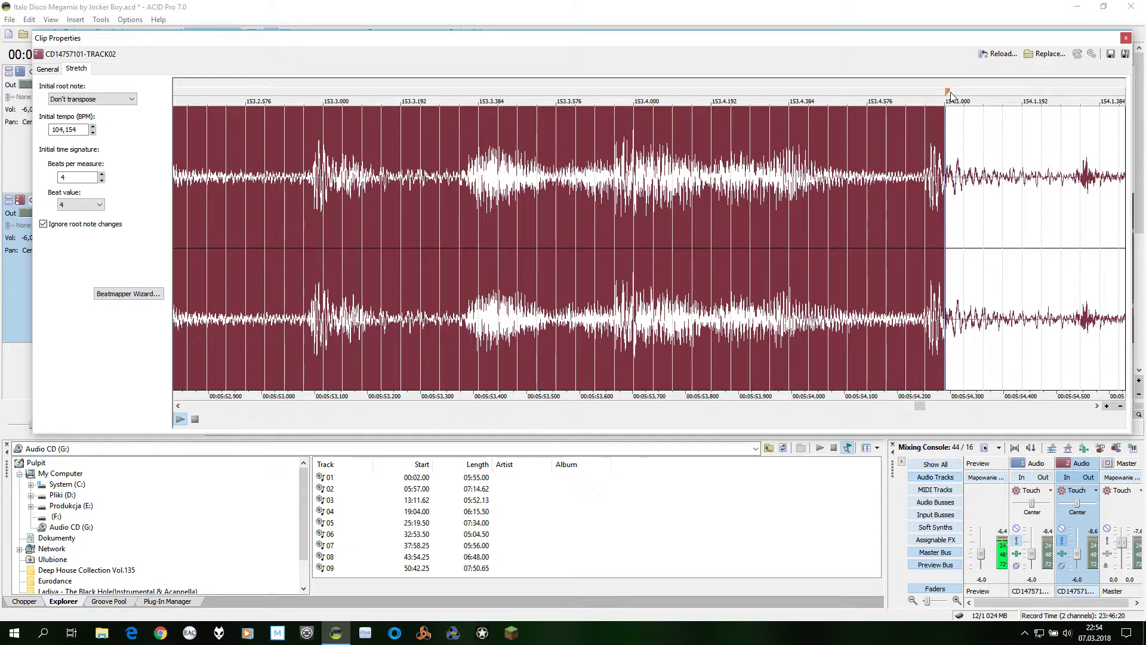
- Pull the measure 154 downbeat marker back to about 5:54.22 and move the measure 155 marker forward to about 5:56.58
drag(947, 92, 931, 96)
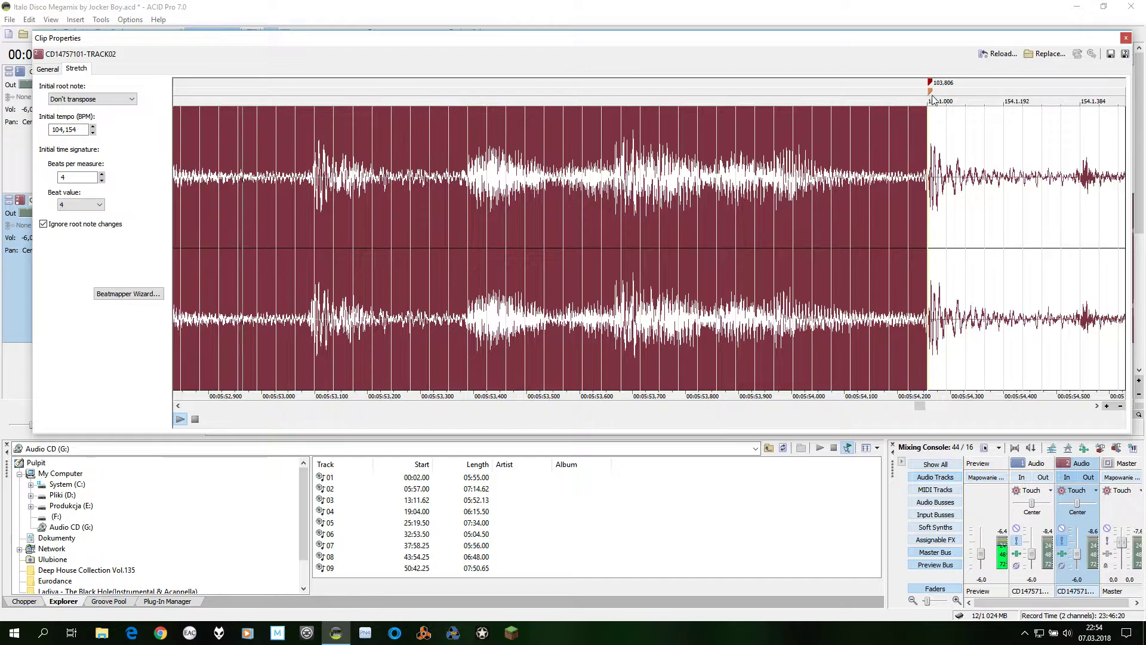
scroll(957, 131, down, 1)
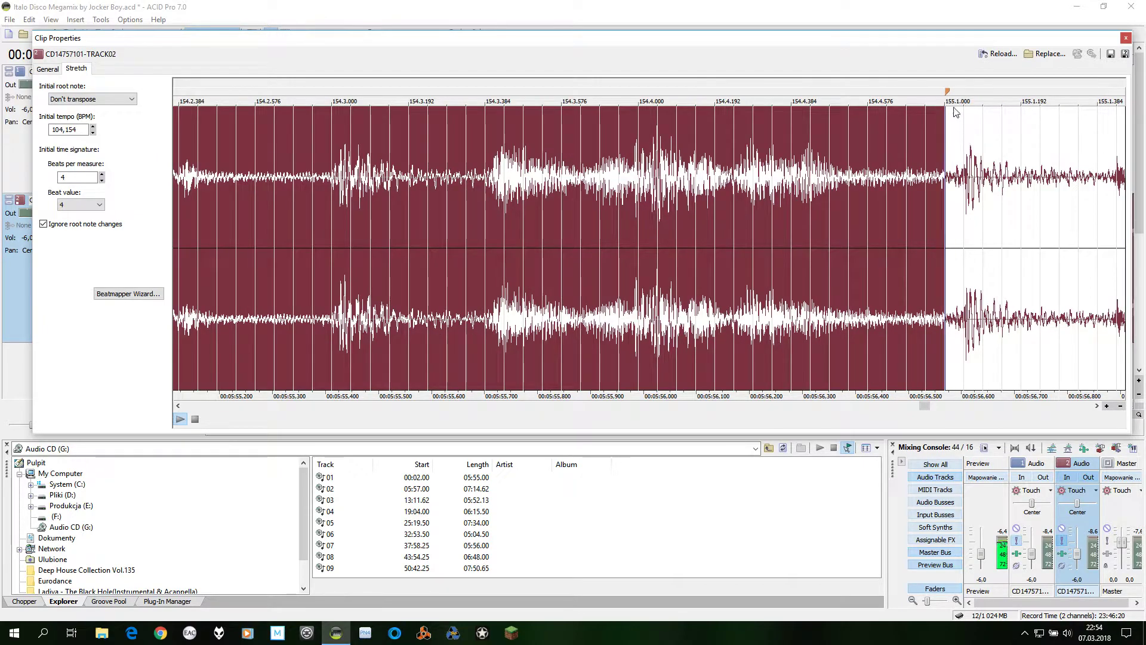
drag(950, 94, 968, 86)
click(993, 162)
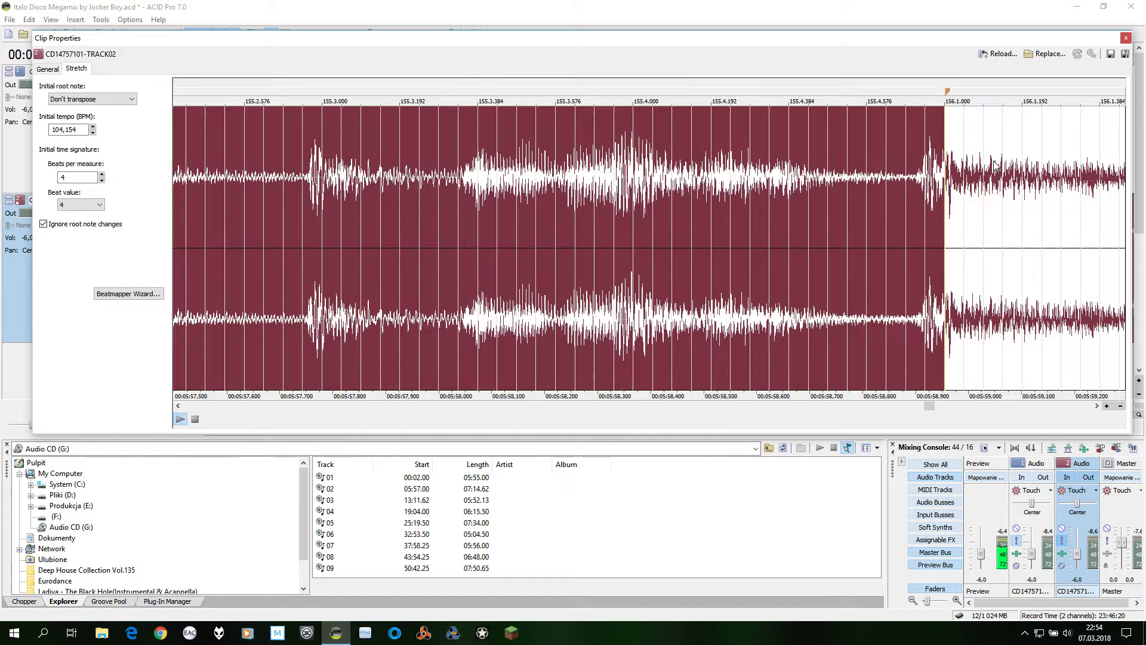
- Pull the measure 156 downbeat marker back to about 5:58.88 and move the measure 157 marker forward to about 6:01.24
drag(950, 95, 927, 95)
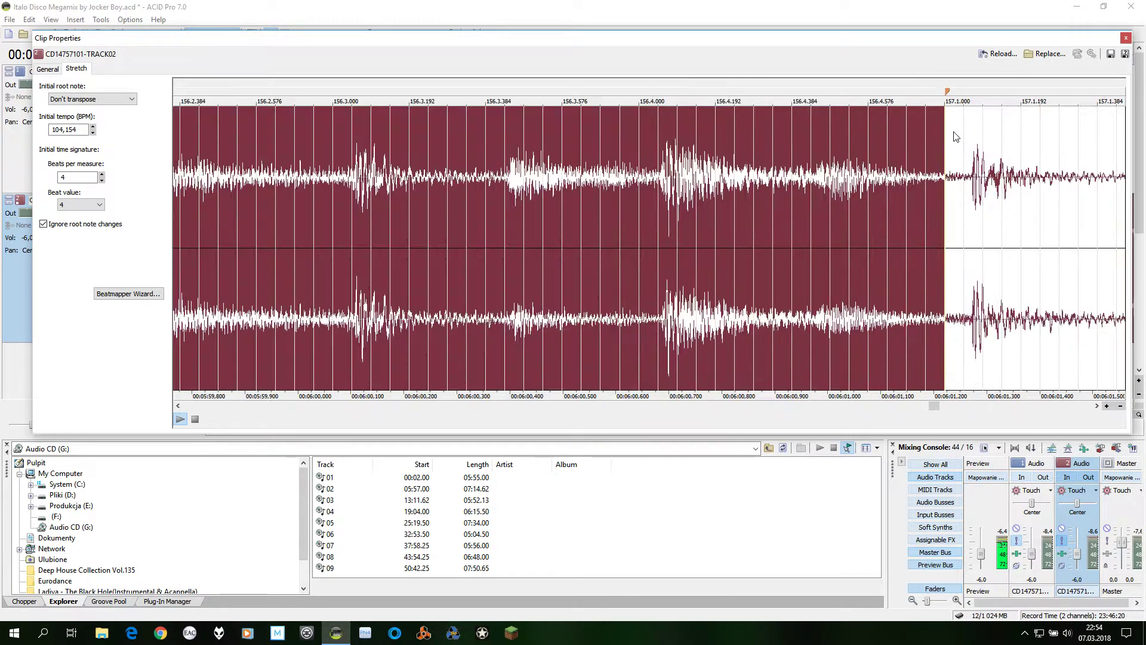
drag(949, 96, 977, 89)
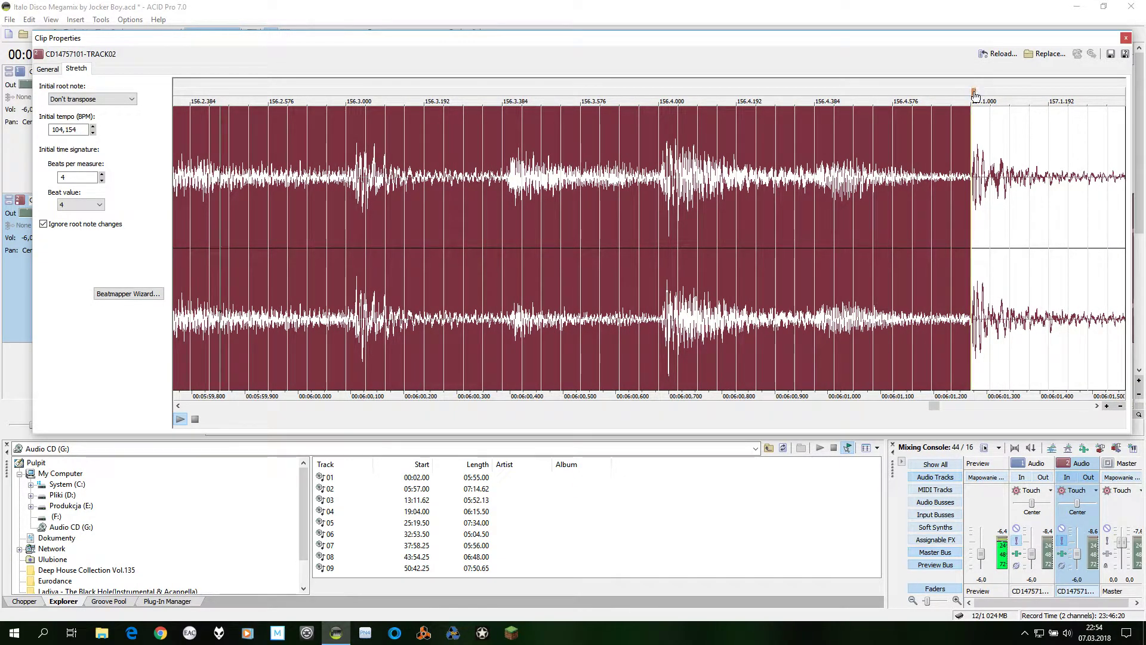
click(1005, 164)
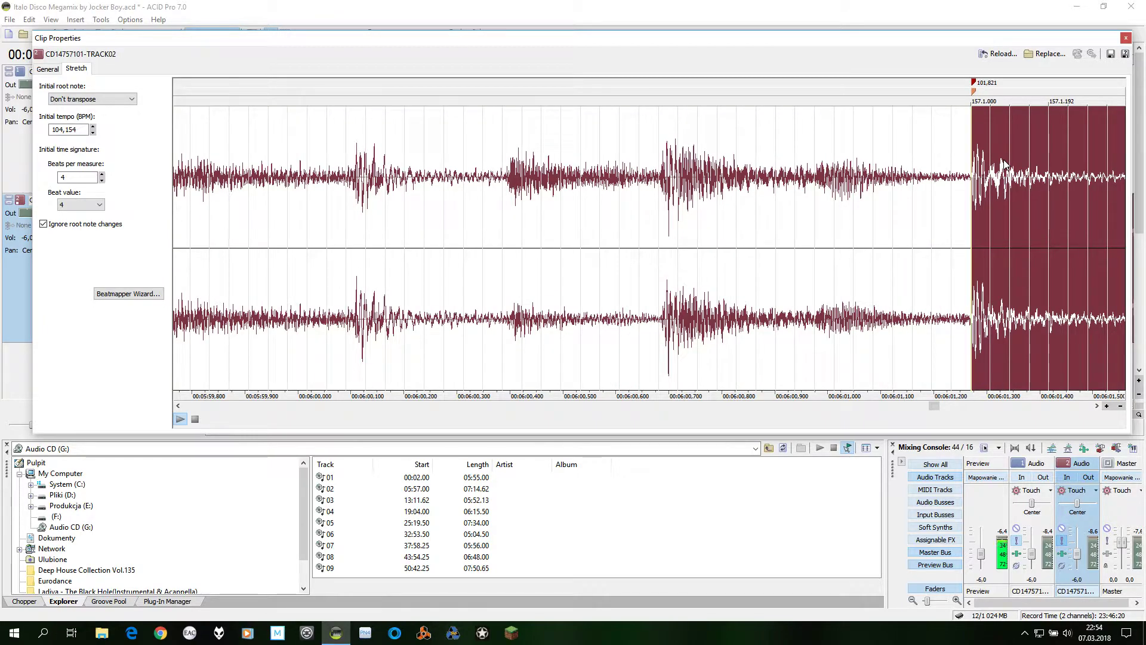
key(End)
- Pull the downbeat markers of measures 158 and 159 back onto their beats at about 6:03.56 and 6:05.87
drag(947, 96, 929, 97)
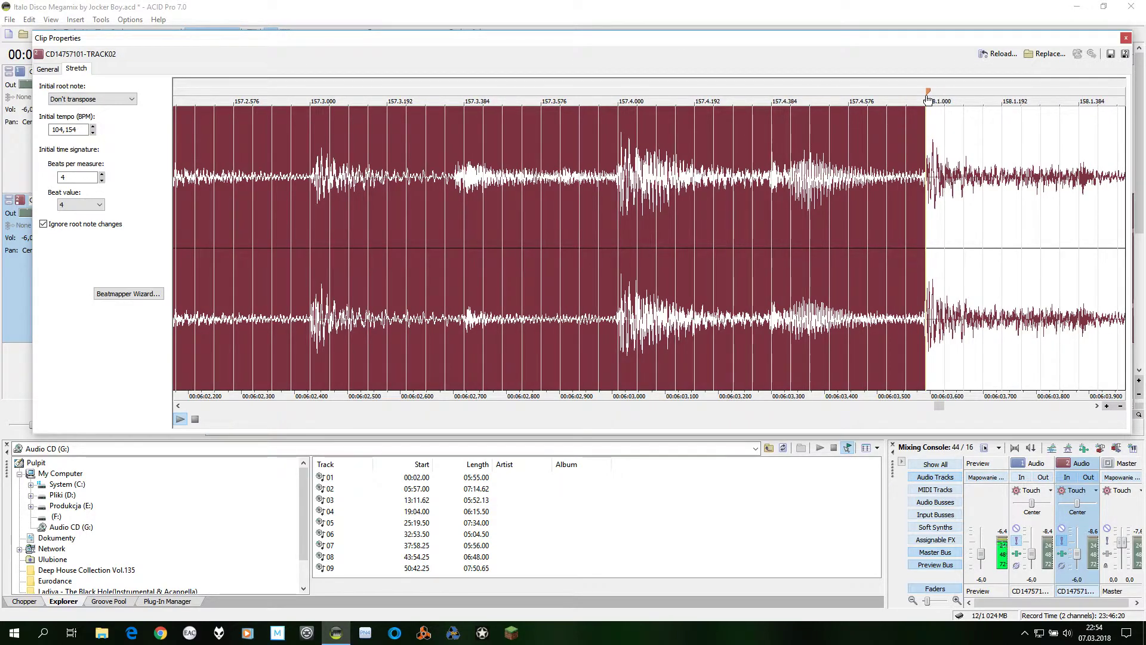
click(952, 126)
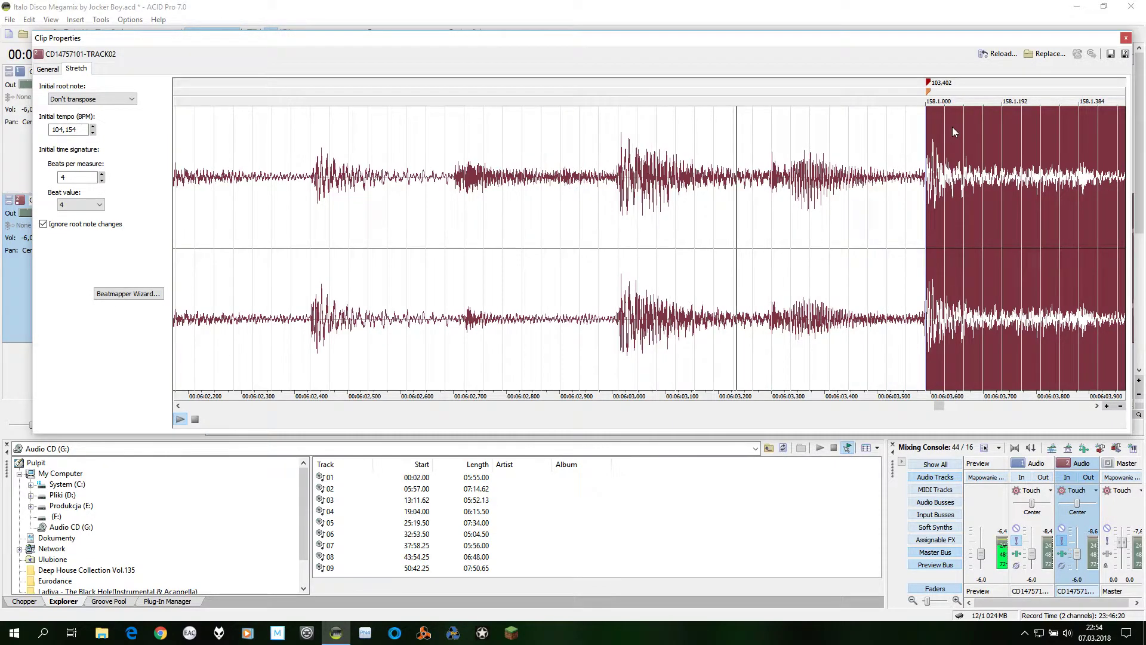
scroll(952, 127, right, 5)
mouse_move(948, 98)
mouse_down()
mouse_move(932, 98)
mouse_move(943, 91)
mouse_up()
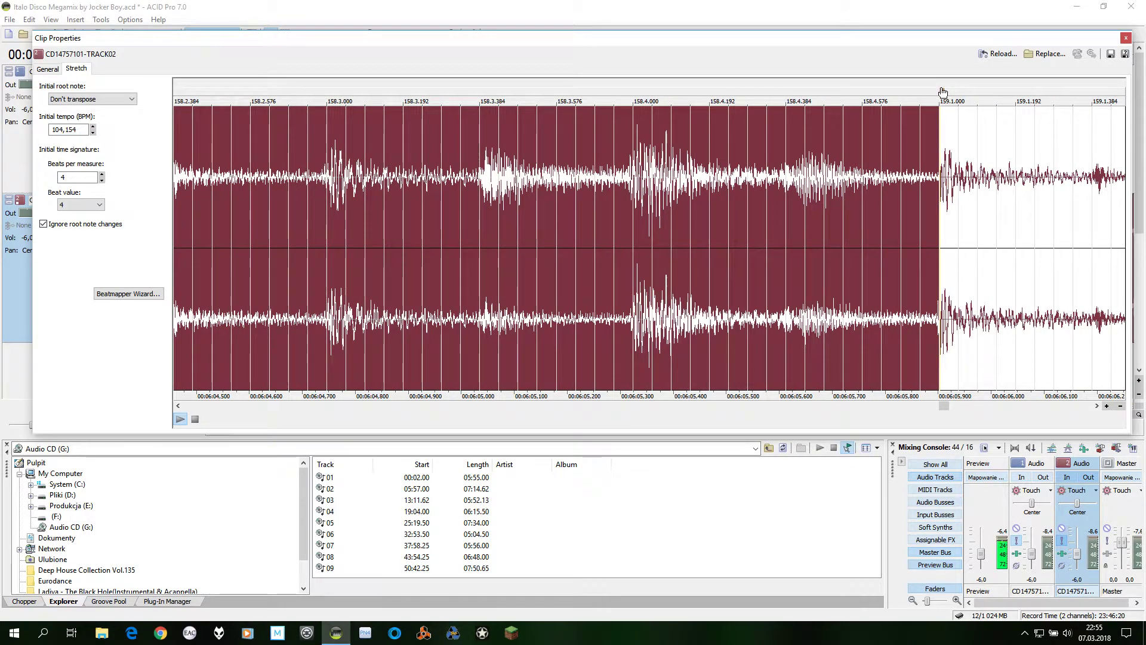
- Nudge the measure 160 downbeat marker slightly forward to about 6:08.19 and move the measure 161 marker forward to about 6:10.53
click(967, 155)
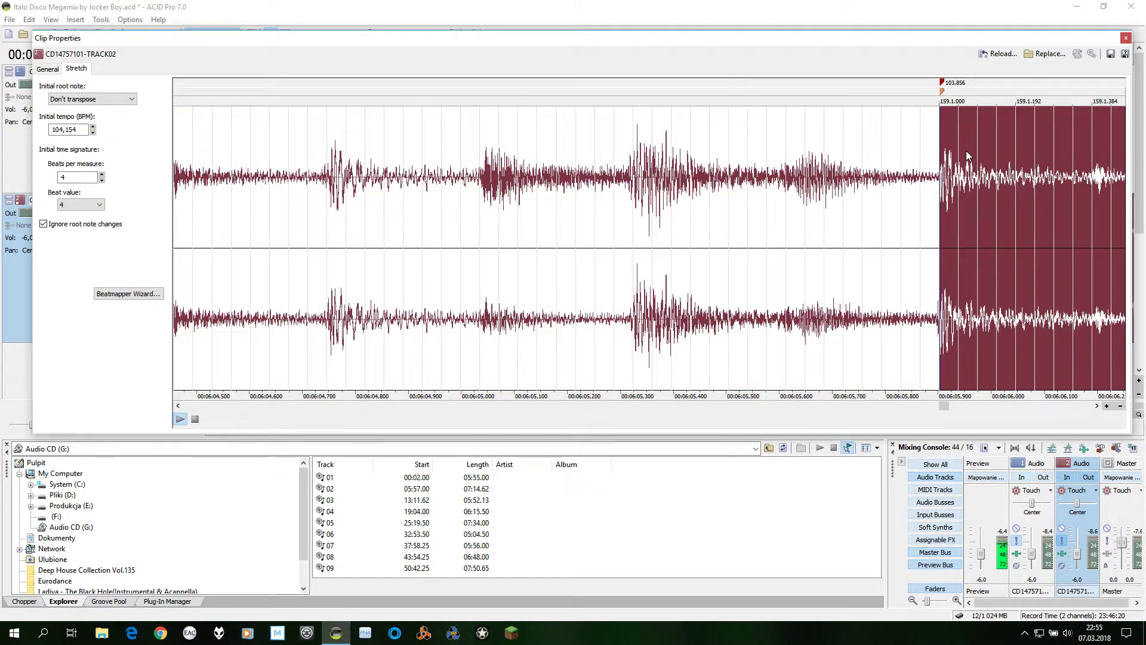
scroll(969, 156, right, 5)
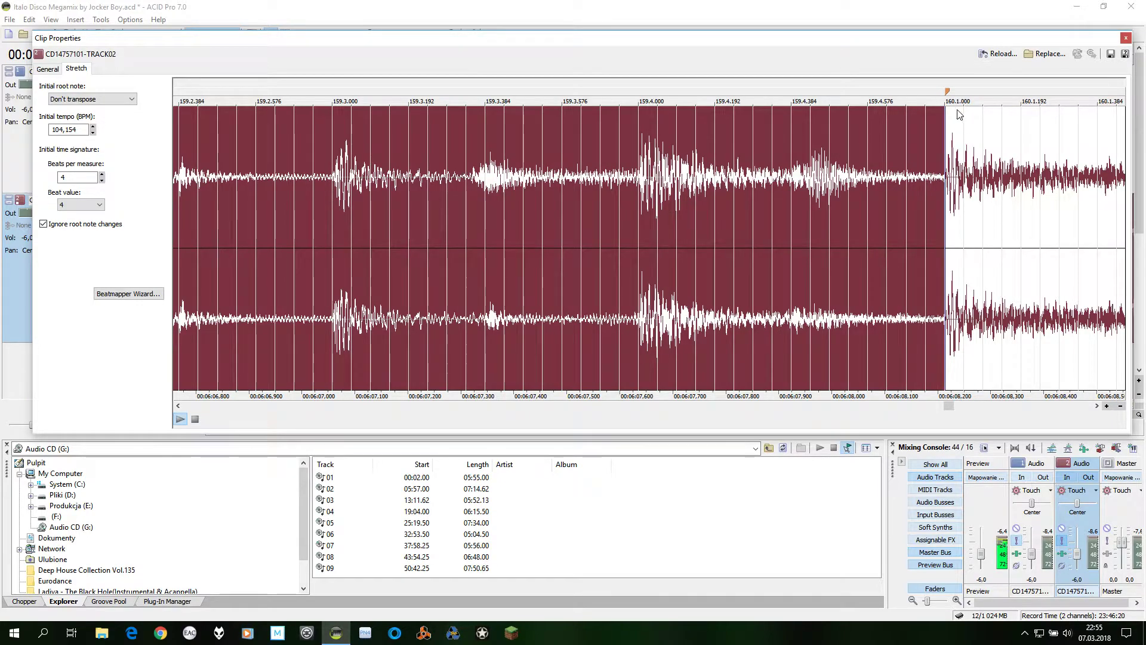
drag(948, 94, 949, 94)
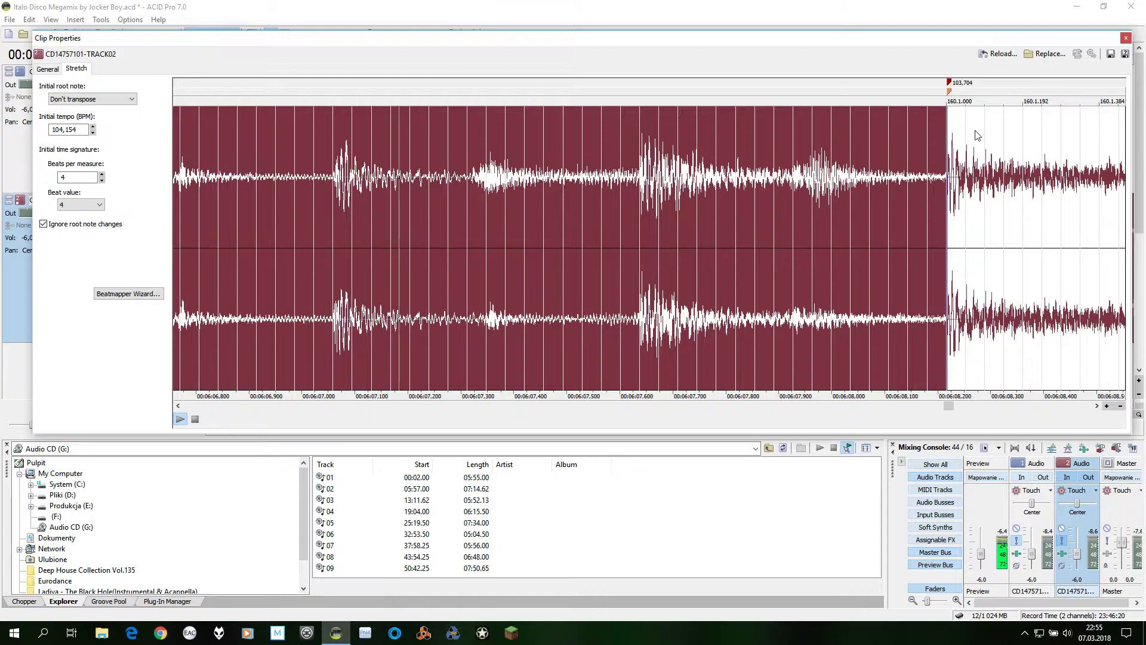
scroll(975, 130, right, 1)
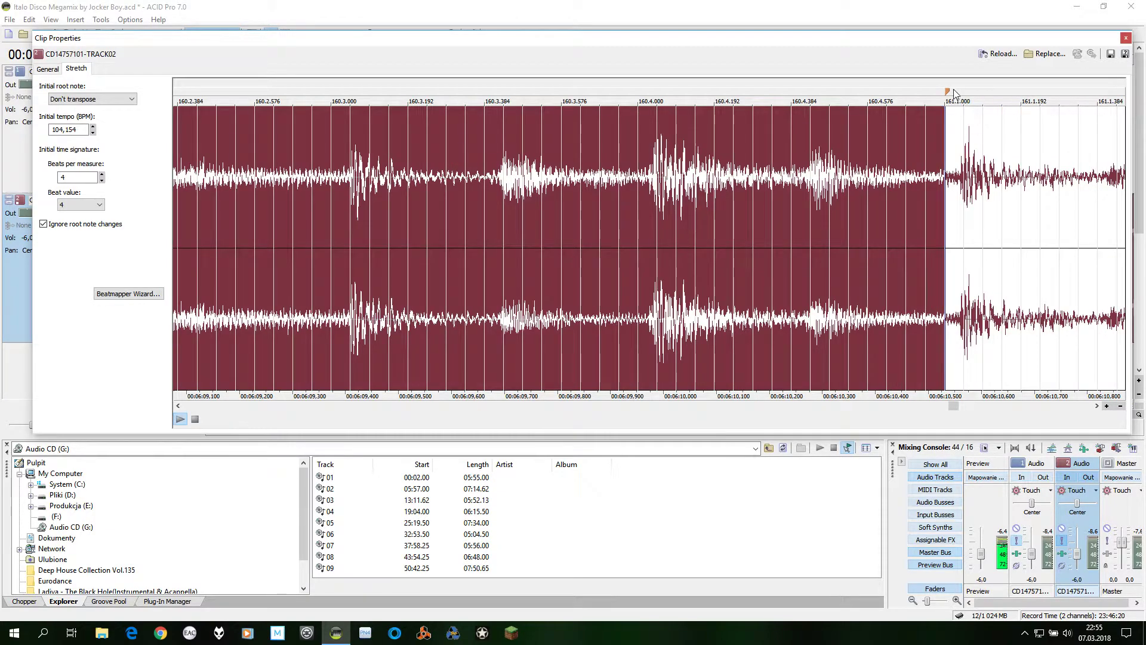
drag(952, 90, 964, 83)
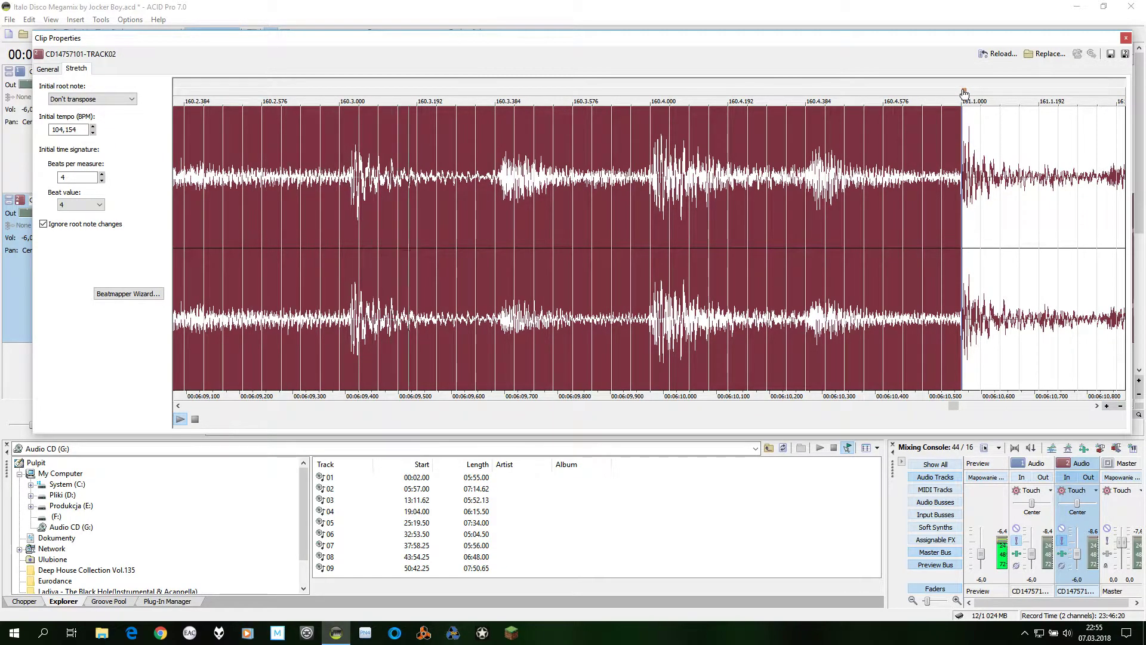
- Pull the downbeat markers of measures 162 and 163 back onto their beats at about 6:12.84 and 6:15.14
click(1005, 177)
scroll(1004, 175, right, 4)
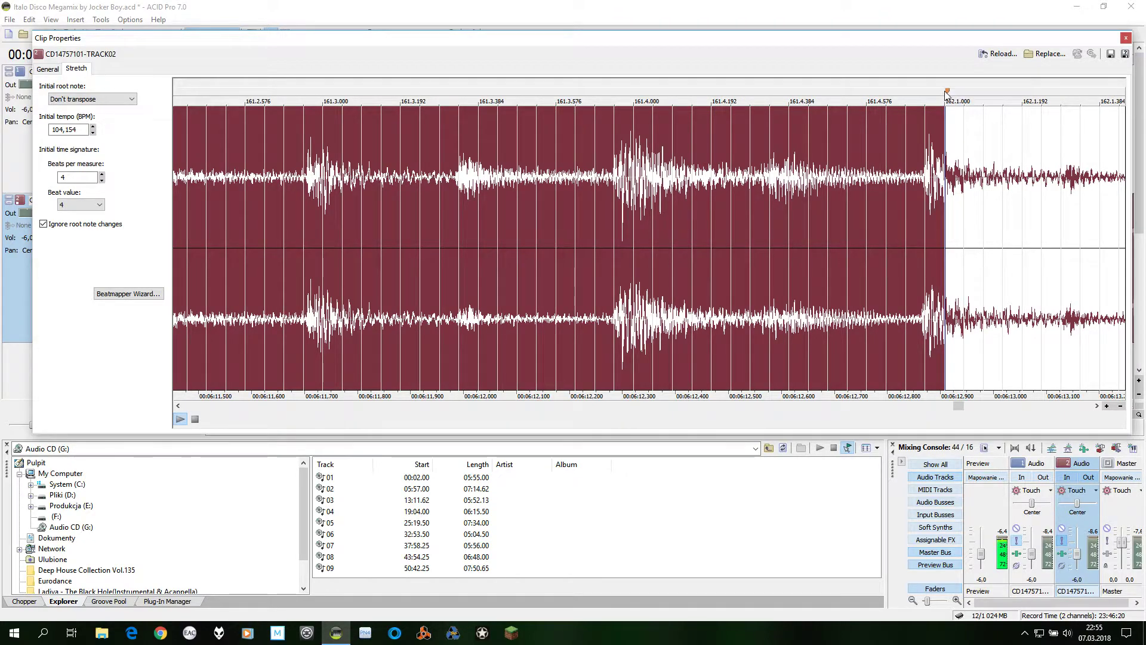
drag(948, 94, 929, 95)
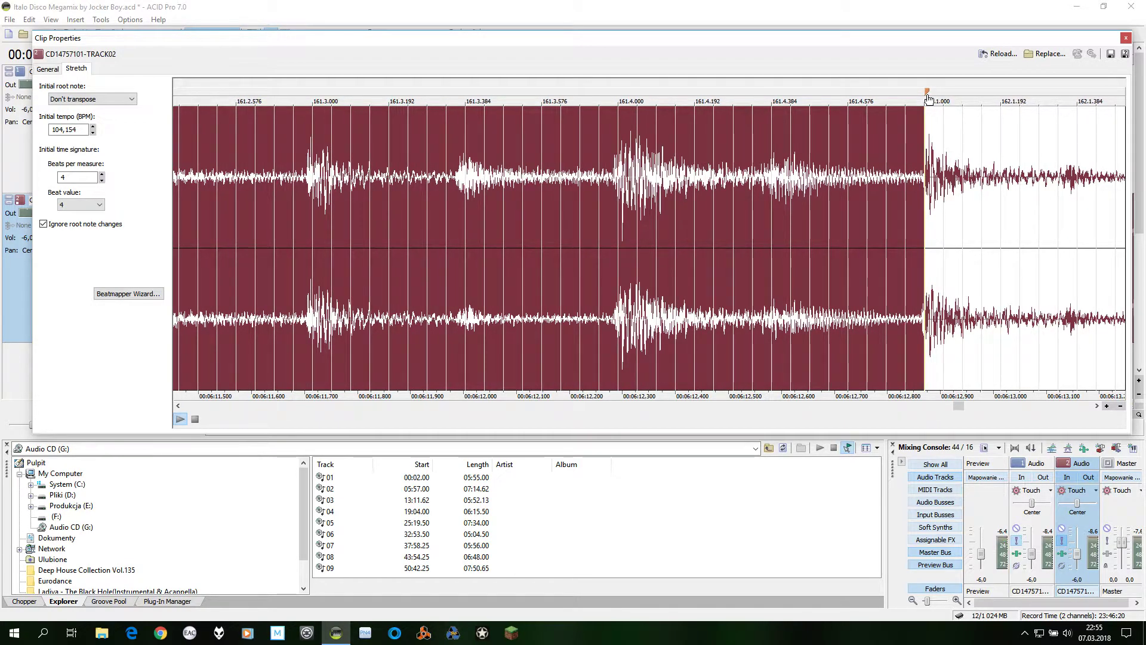
click(957, 135)
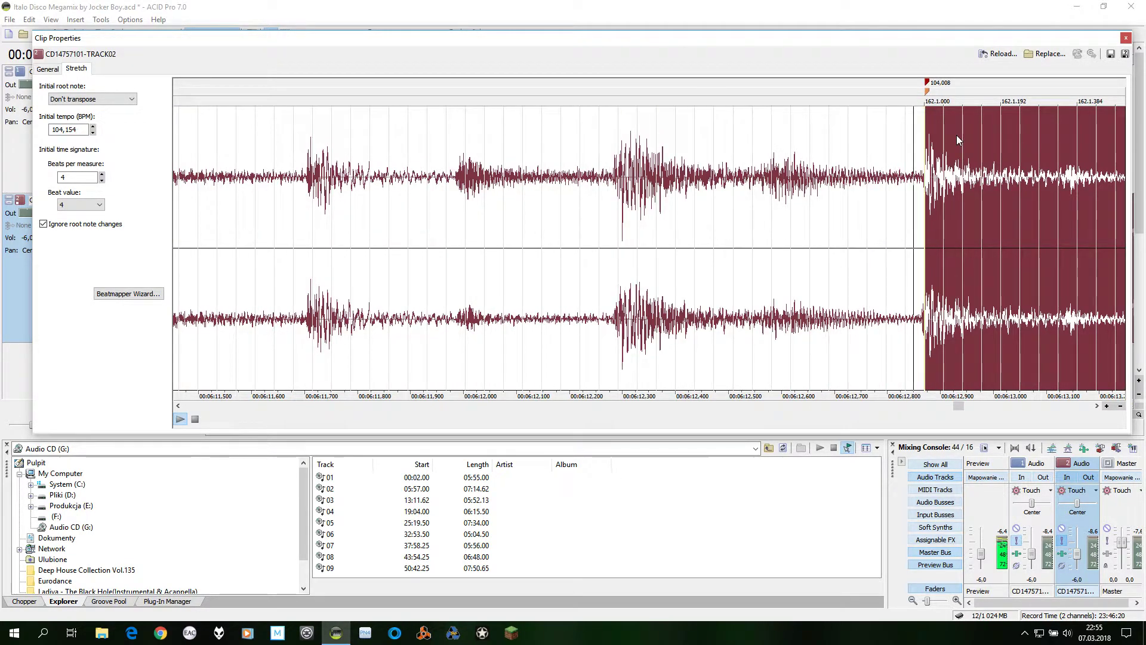
scroll(956, 135, right, 5)
drag(949, 94, 943, 93)
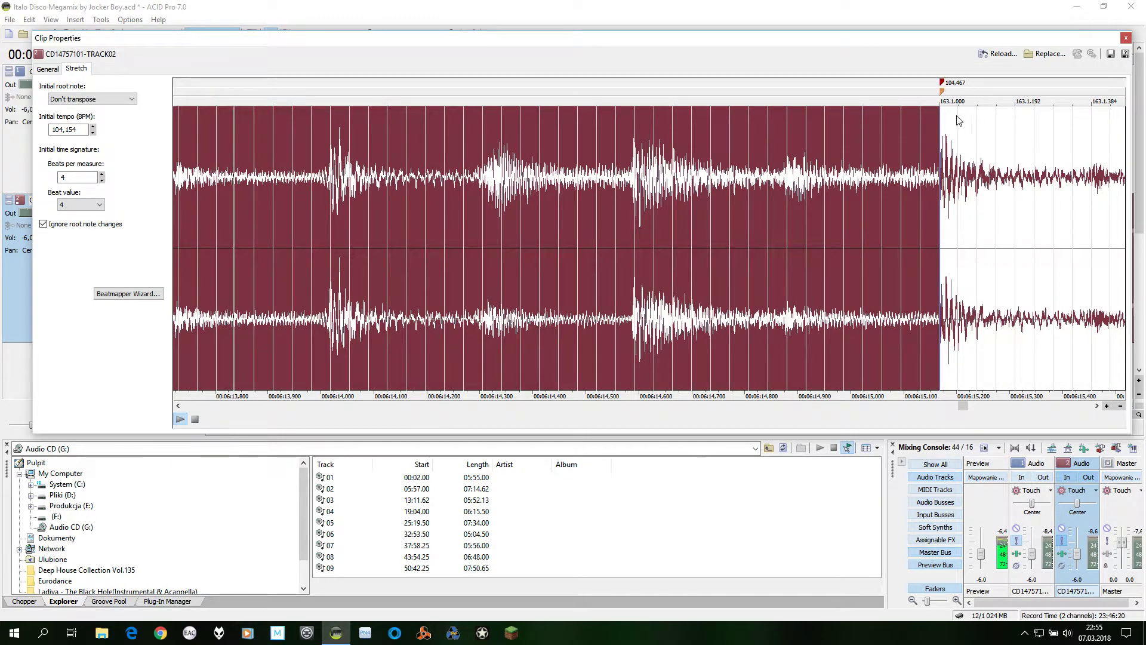
- Move the measure 164 downbeat marker forward to about 6:17.46 and nudge the measure 165 marker slightly back to about 6:19.79
click(965, 140)
scroll(965, 140, right, 5)
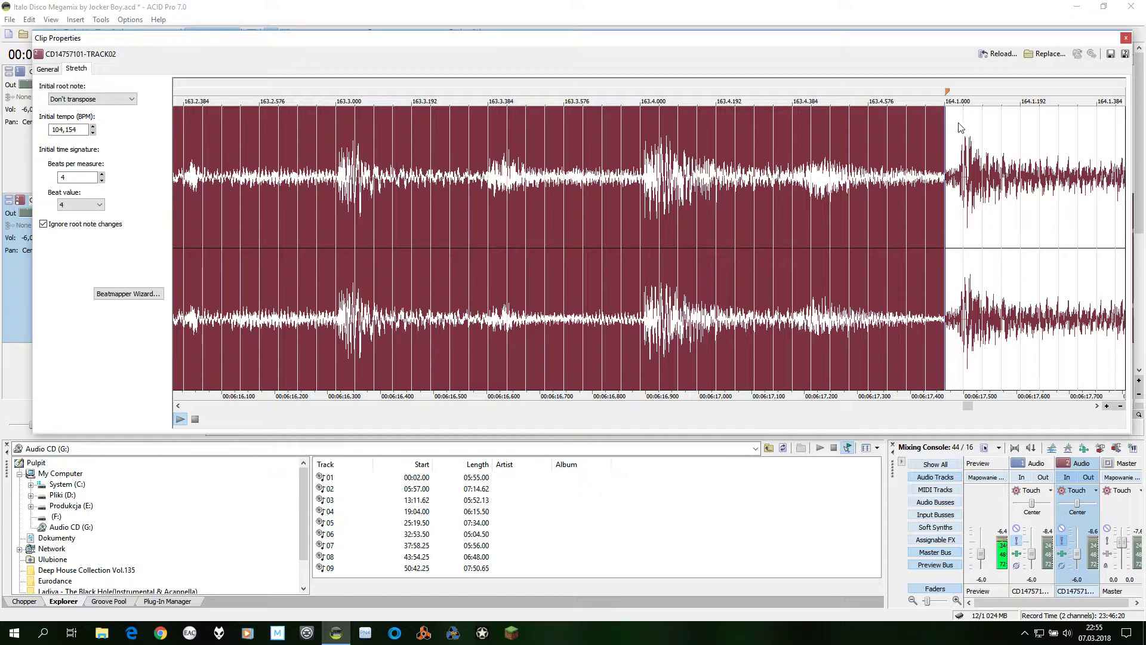
drag(949, 94, 964, 83)
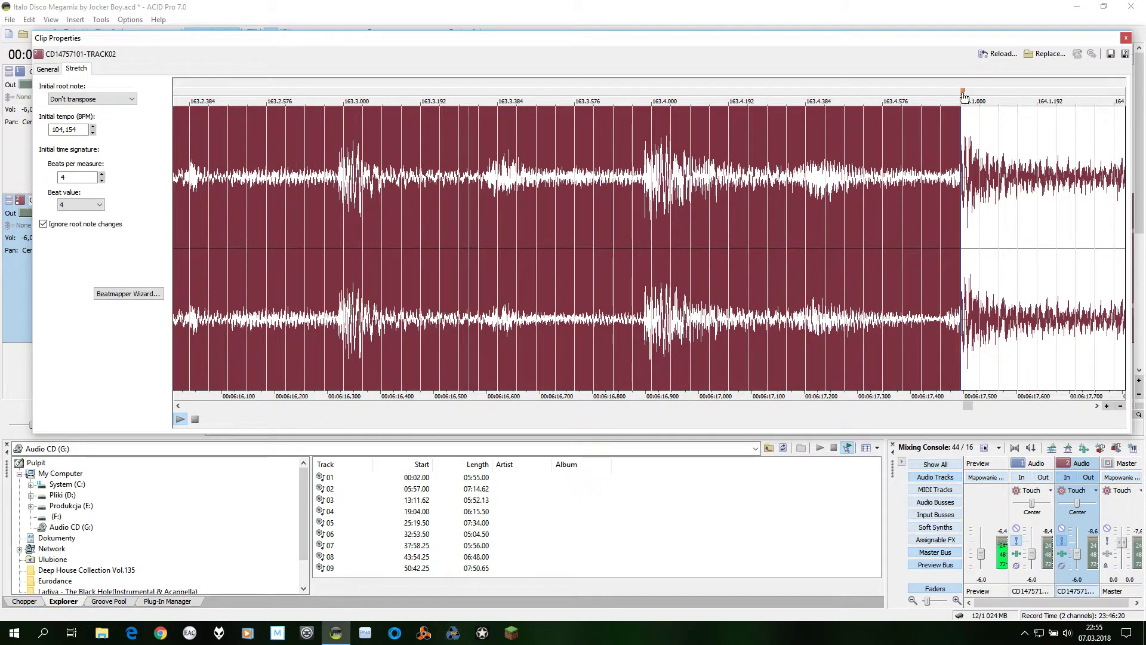
click(989, 160)
key(End)
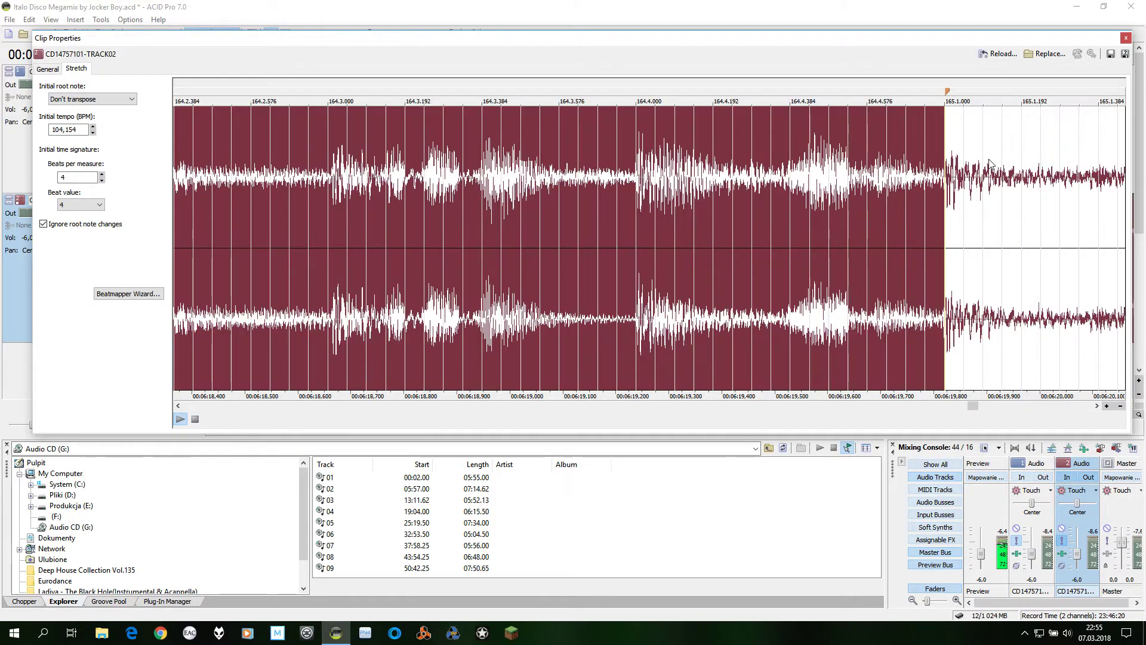
drag(948, 91, 949, 93)
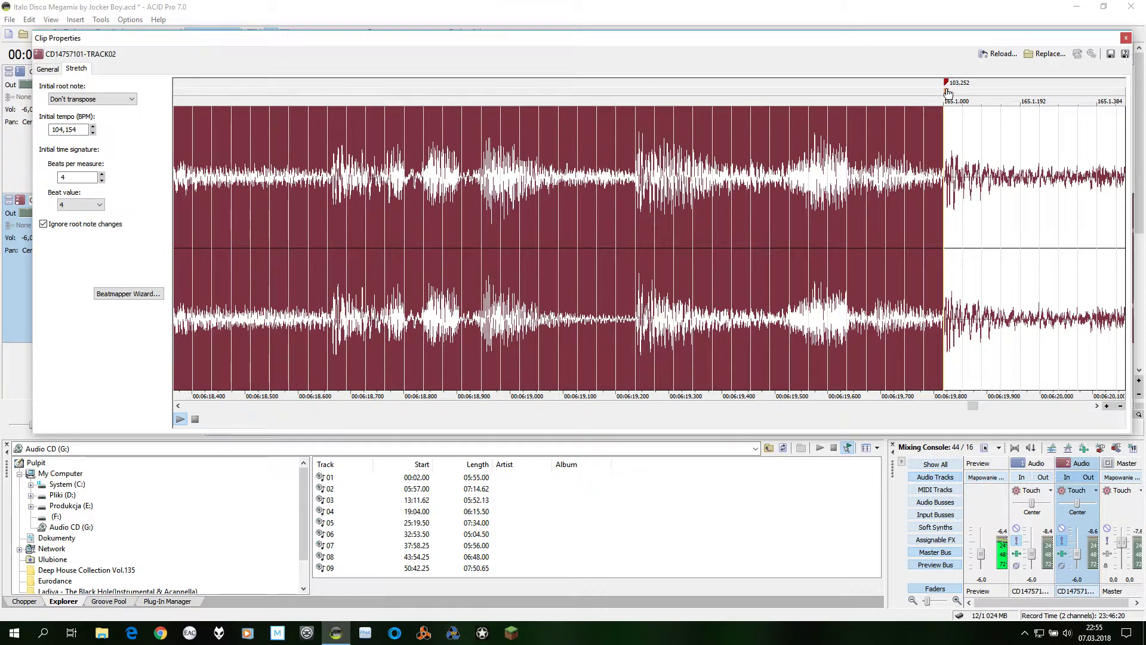
- Pull the measure 166 downbeat marker back to about 6:22.10 and the measure 167 marker back to about 6:24.39
click(970, 126)
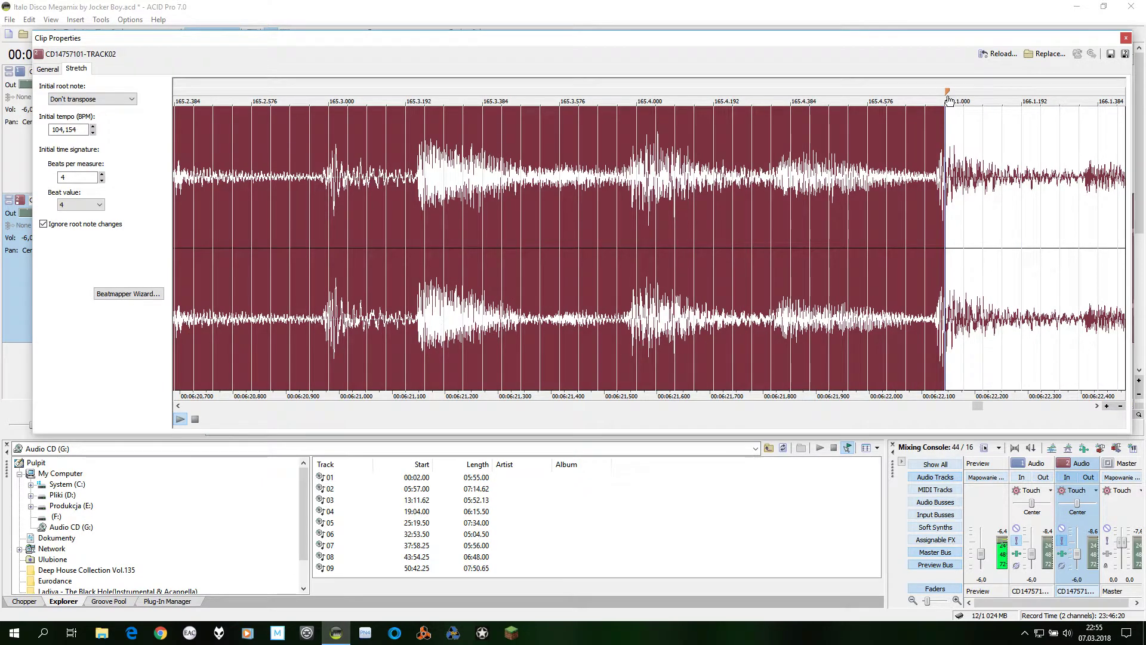
drag(948, 94, 941, 94)
click(973, 158)
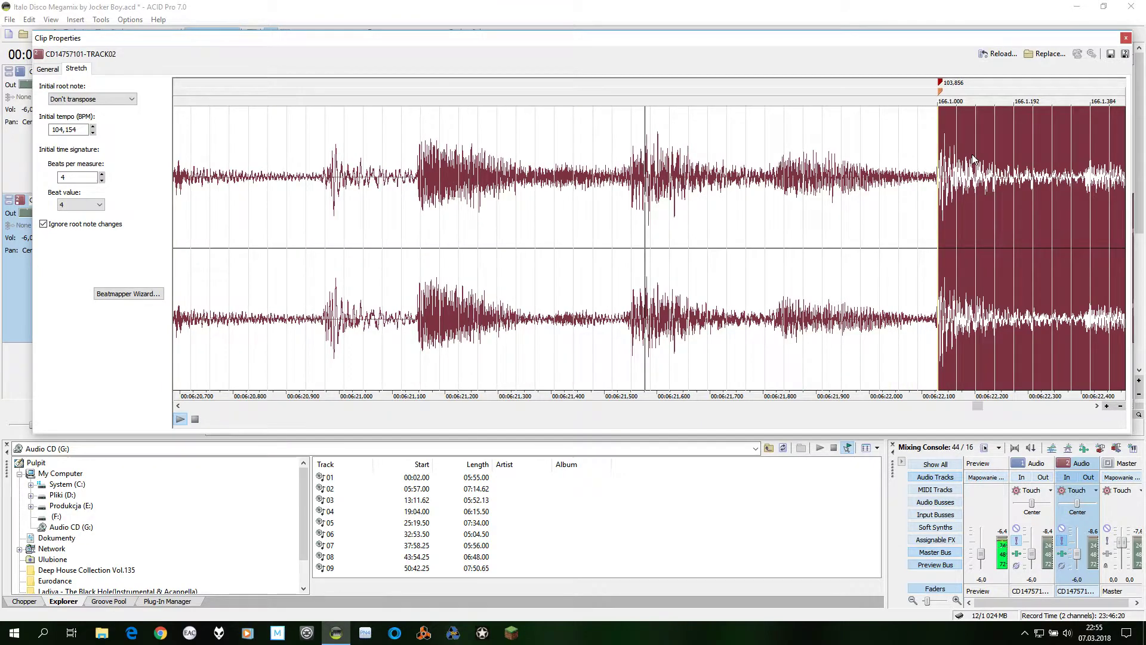
drag(950, 99, 938, 99)
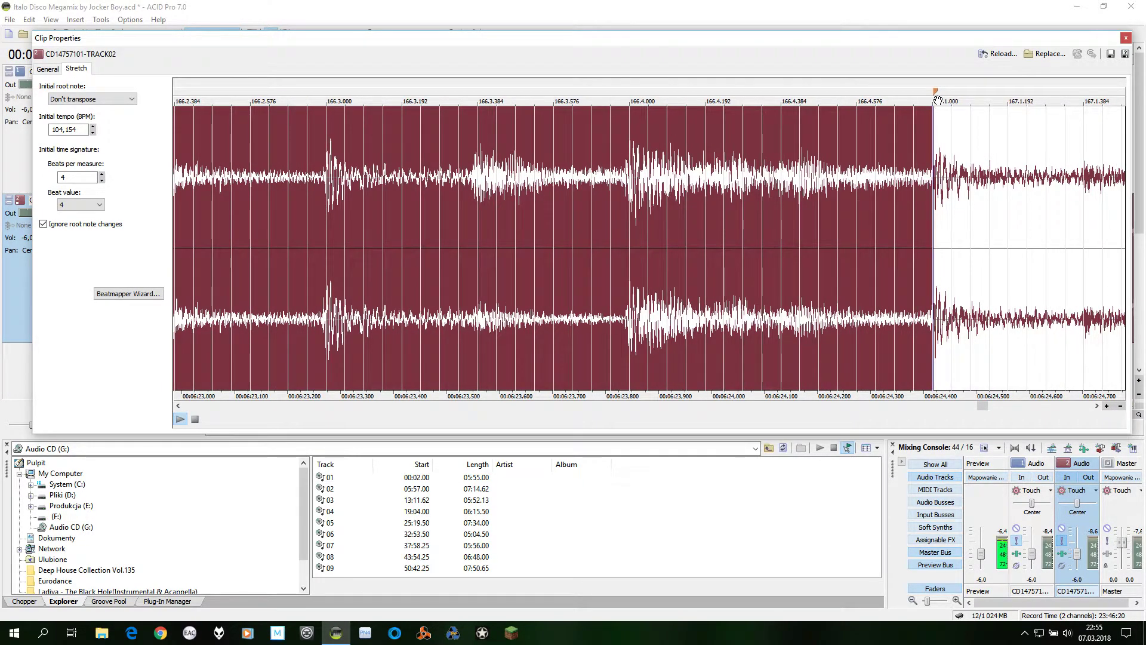
click(937, 94)
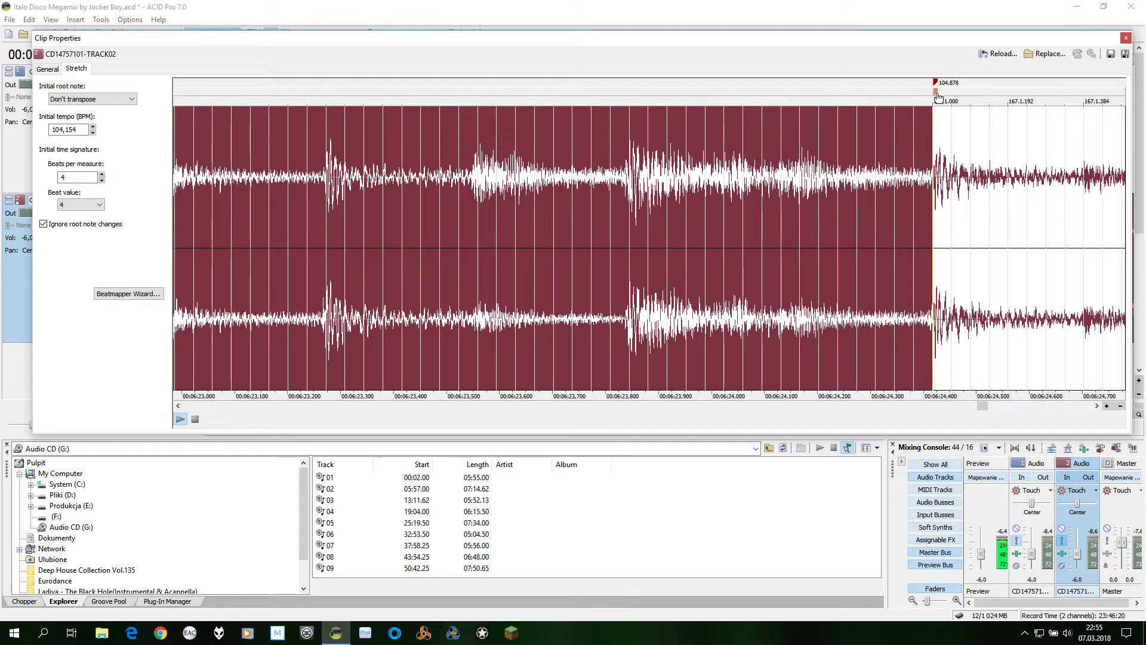
- Fine-tune the measure 168 downbeat marker to about 6:26.67 and move the measure 169 marker forward to about 6:29.00
key(period)
key(End)
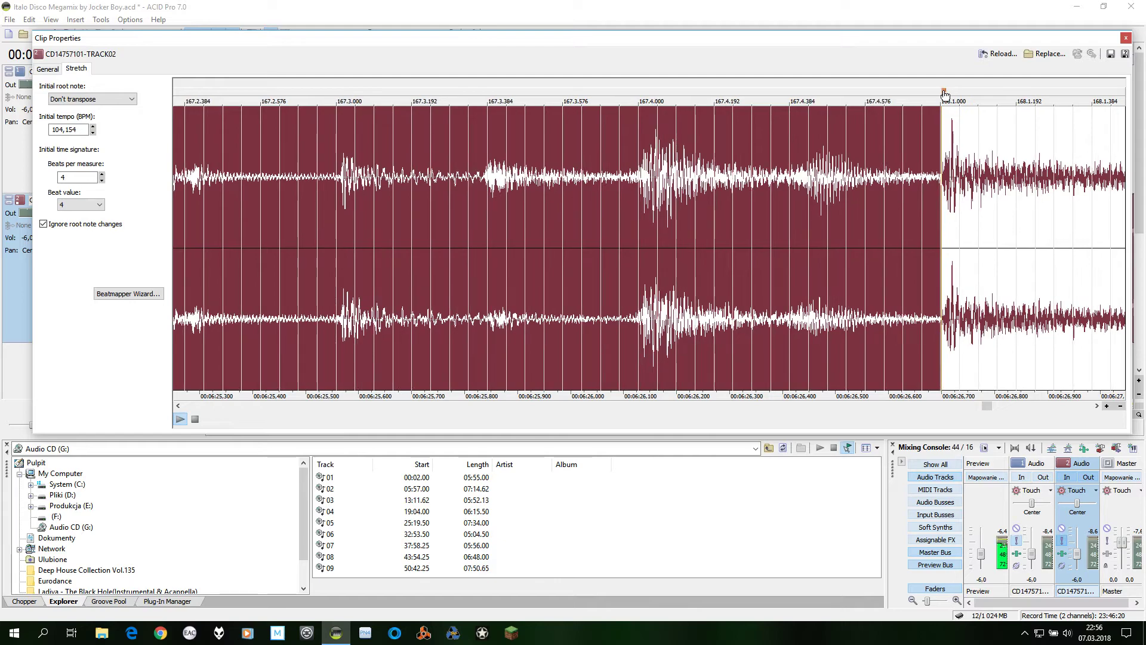
click(948, 93)
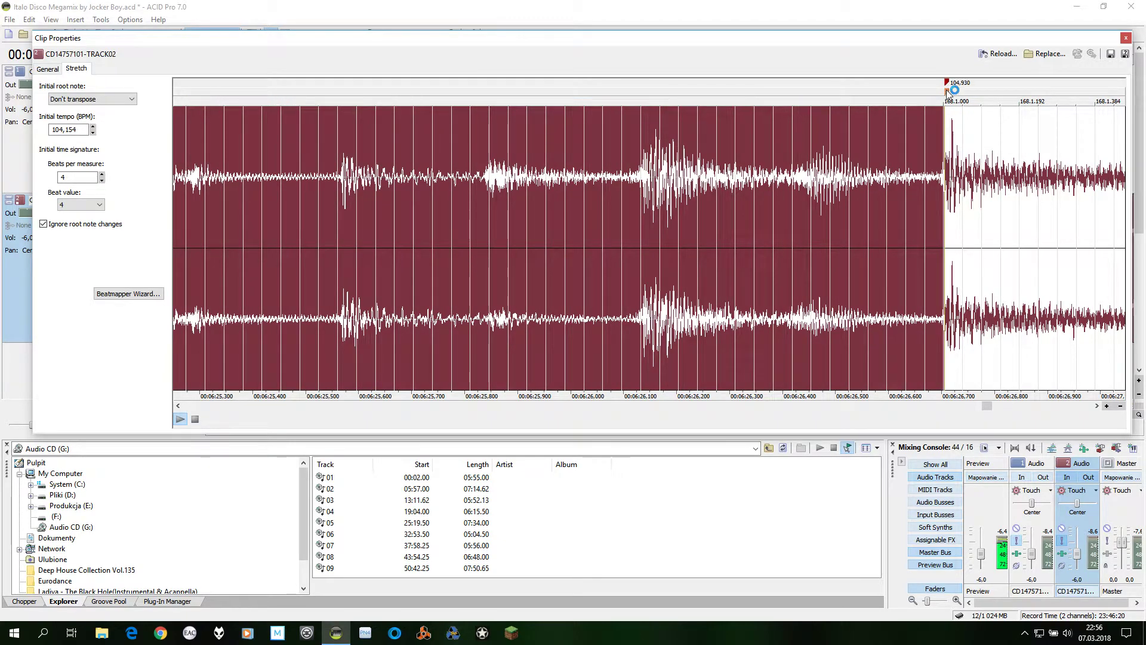
double_click(972, 135)
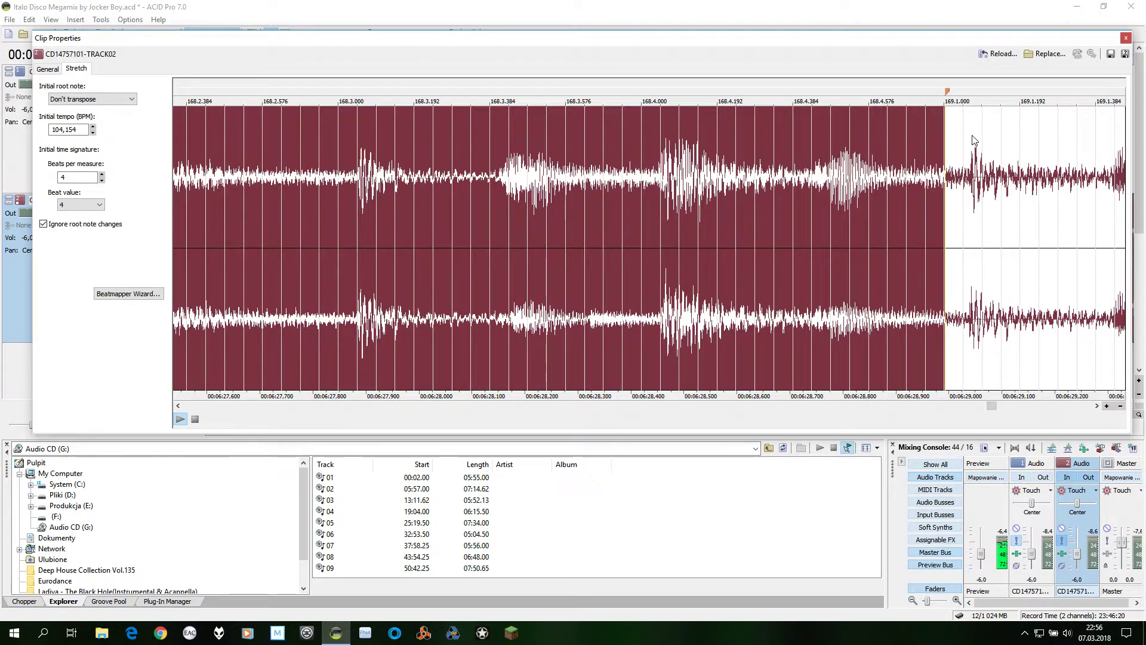
drag(949, 93, 973, 88)
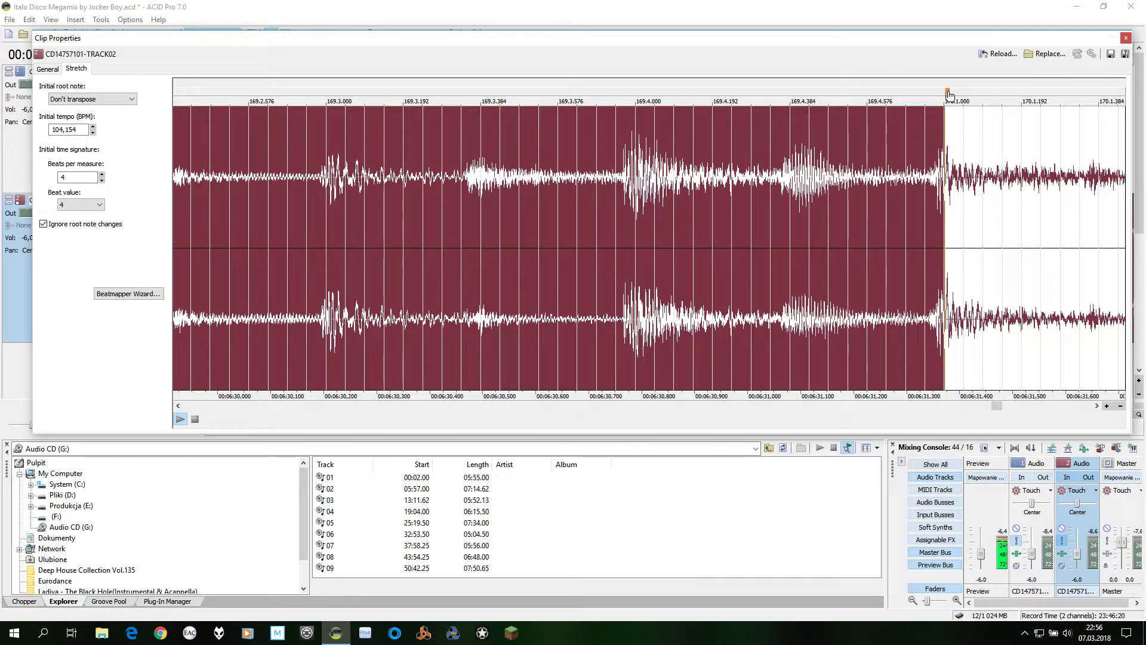
- Align the downbeat markers of measures 170, 171 and 172 with their beats at about 6:31.32, 6:33.64 and 6:35.92
drag(950, 96, 941, 94)
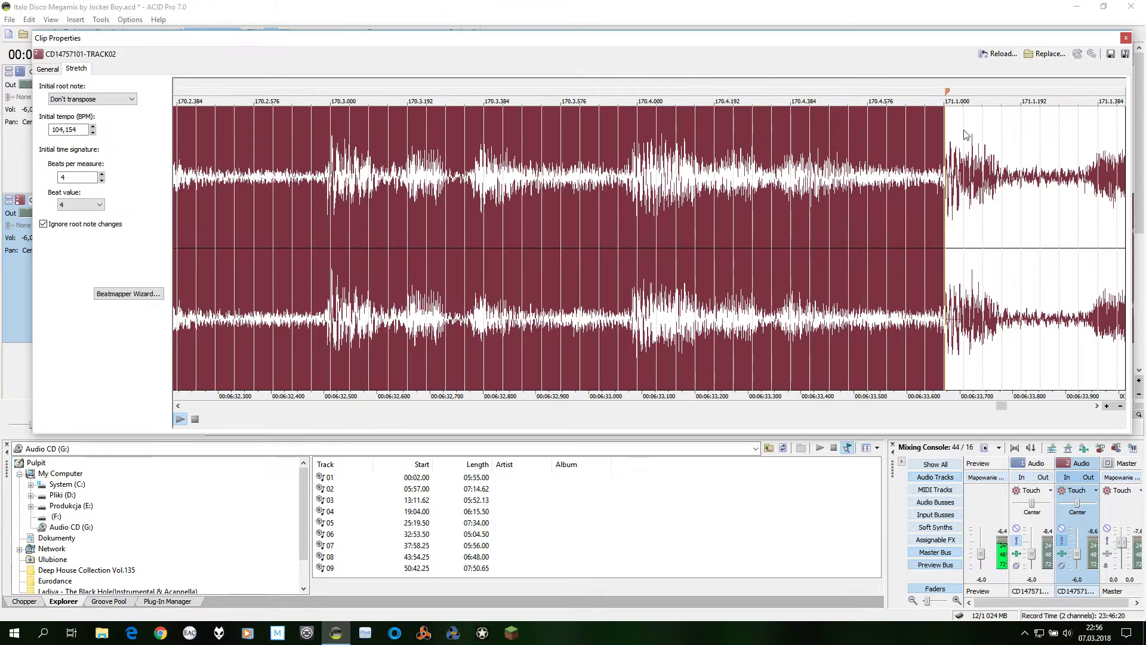
drag(948, 94, 949, 93)
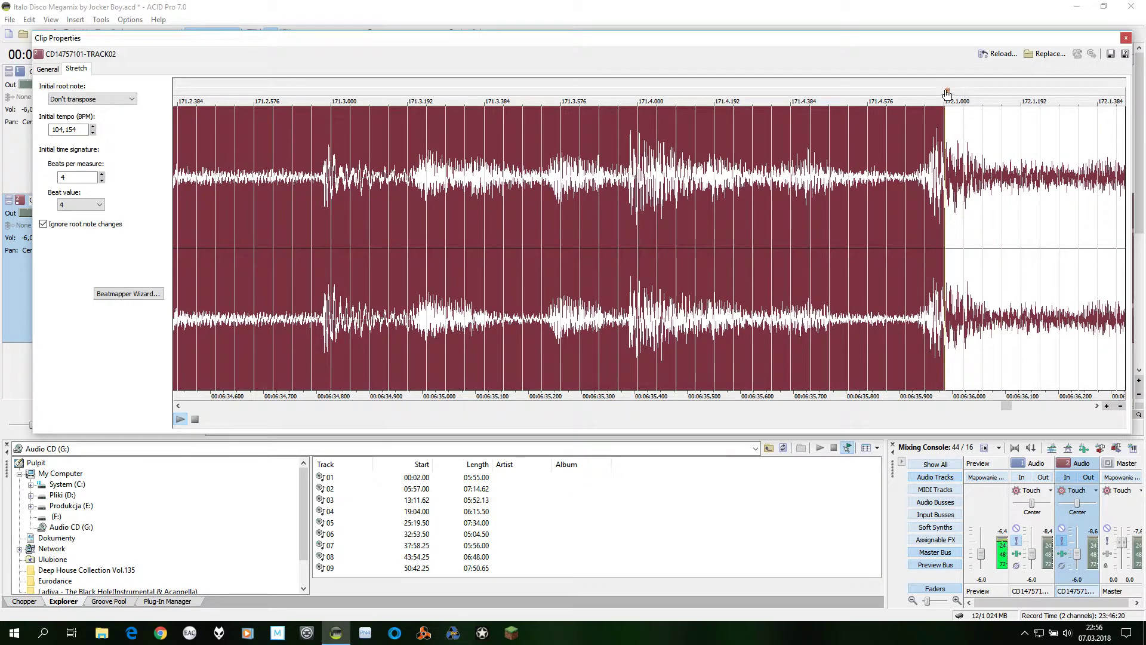
drag(950, 93, 934, 93)
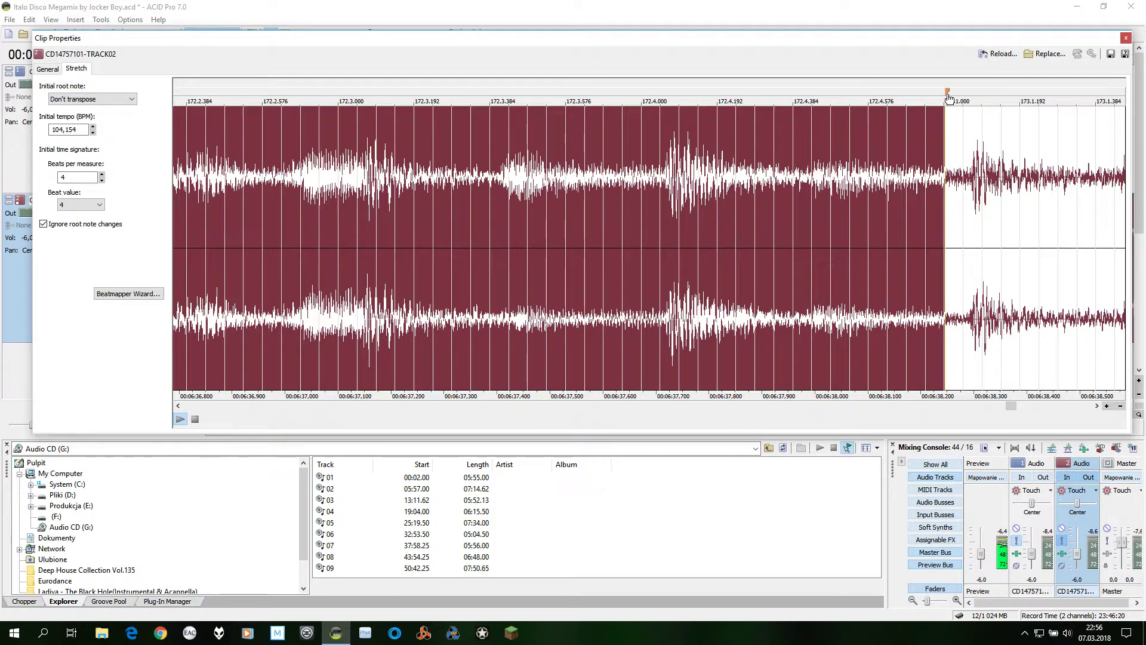
- Move the measure 173 downbeat marker forward to about 6:38.26 and pull the measure 174 and 175 markers back to about 6:40.57 and 6:42.87
drag(950, 96, 975, 83)
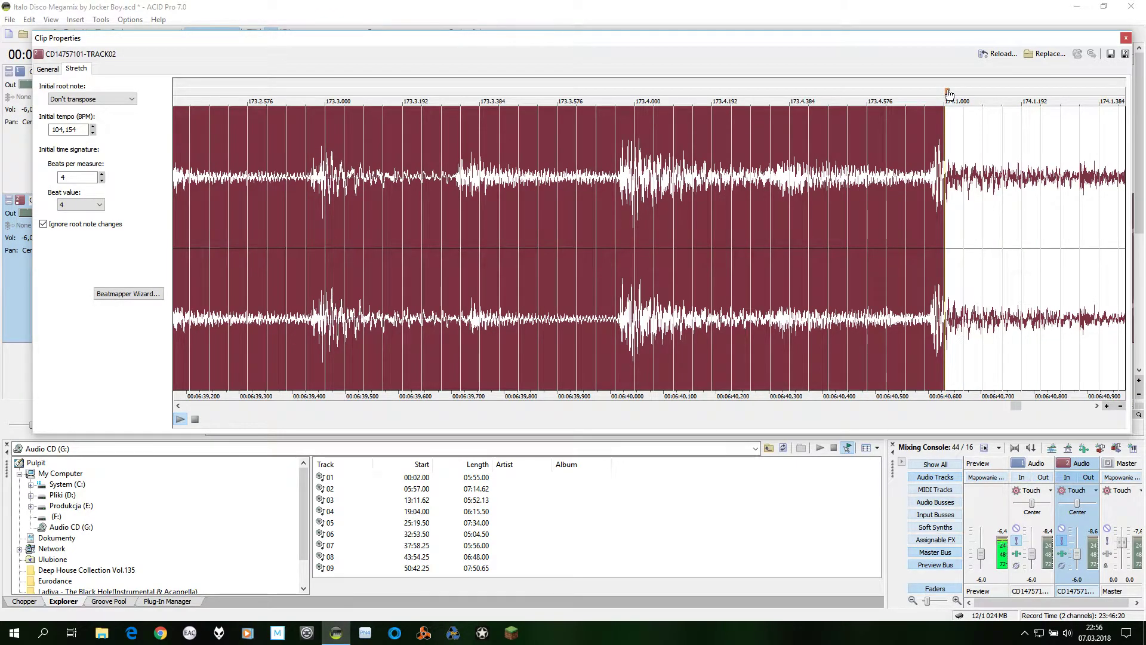
drag(950, 94, 934, 95)
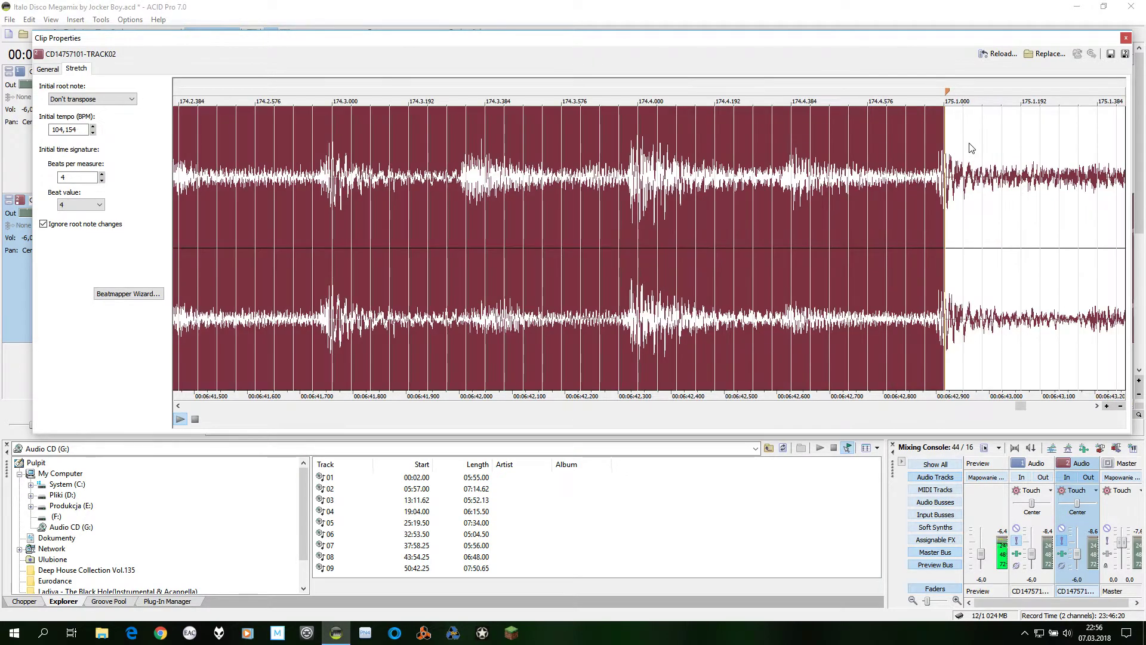
click(949, 97)
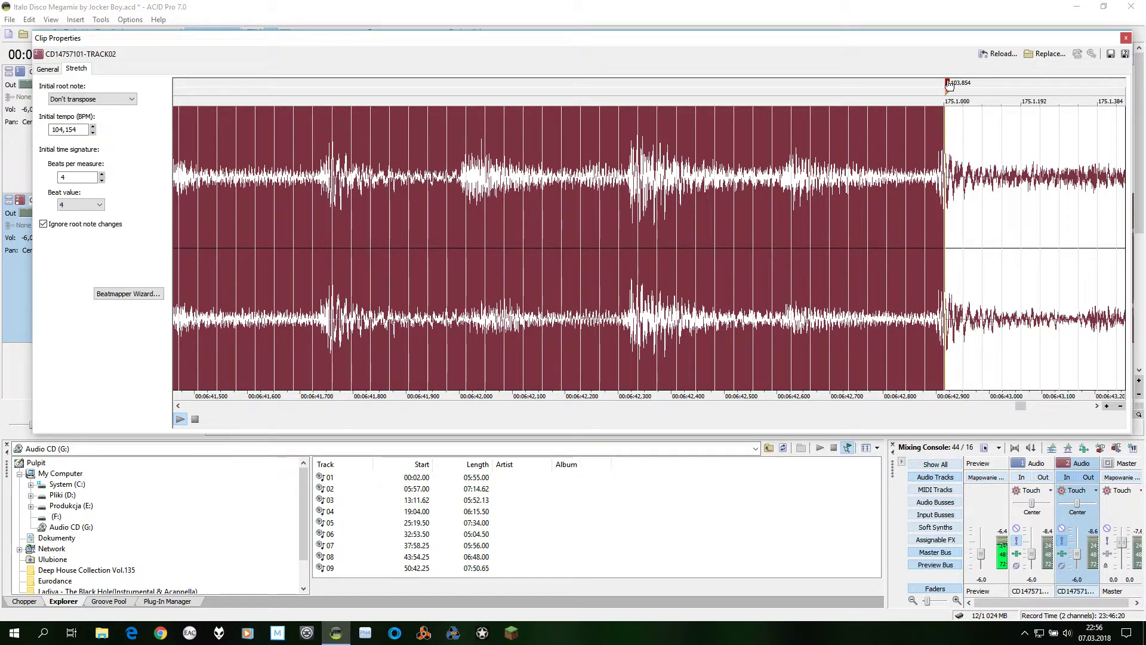
drag(949, 85, 943, 95)
- Move the downbeat markers of measures 176 and 177 slightly forward onto their beats at about 6:45.18 and 6:47.49
click(979, 133)
key(End)
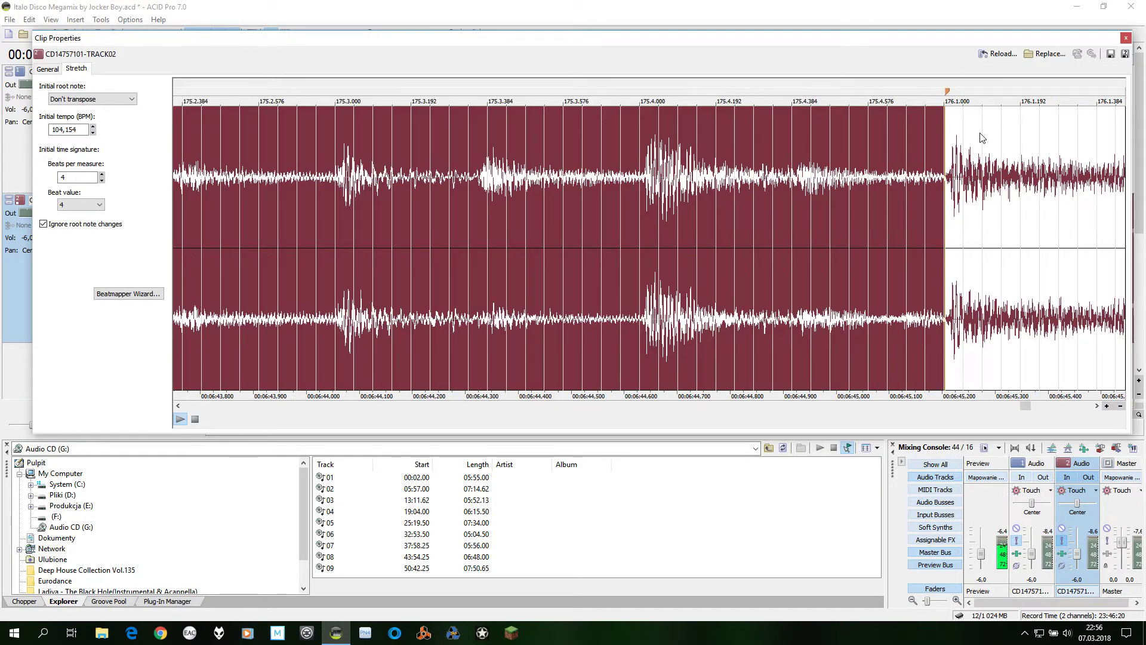
drag(949, 92, 953, 88)
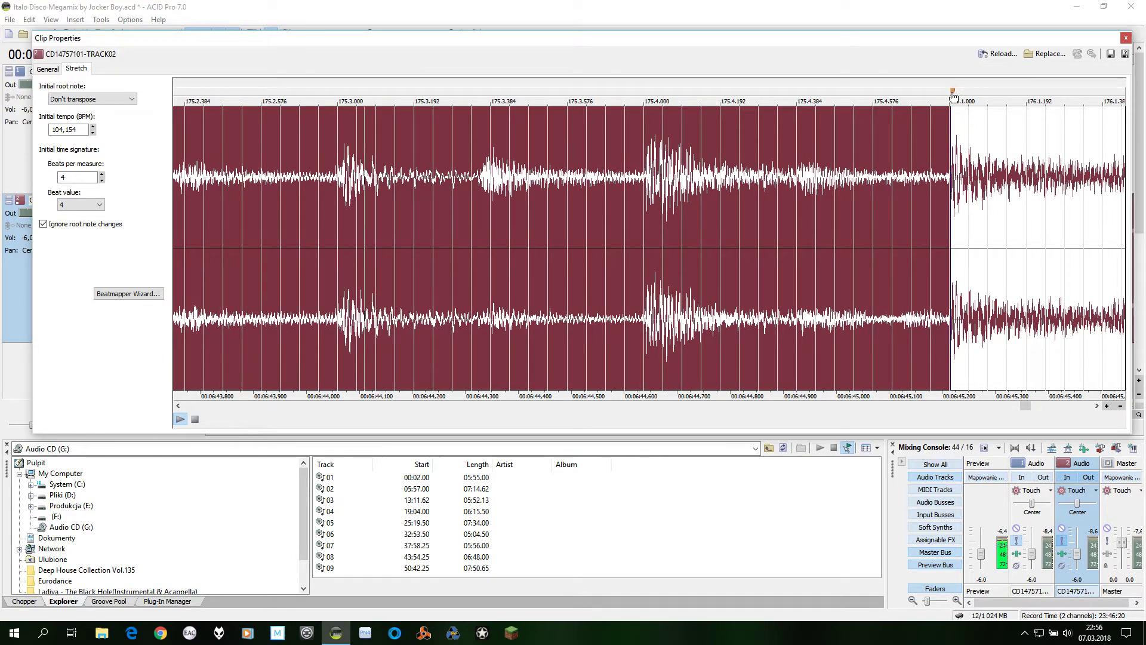
click(980, 131)
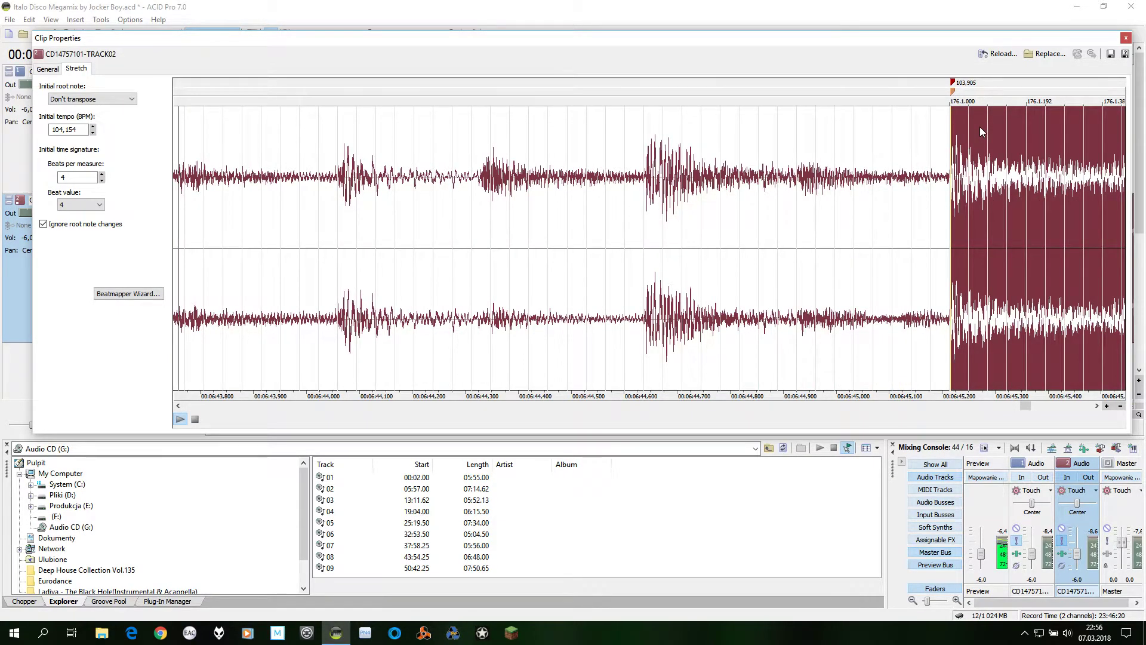
click(980, 127)
drag(949, 93, 952, 91)
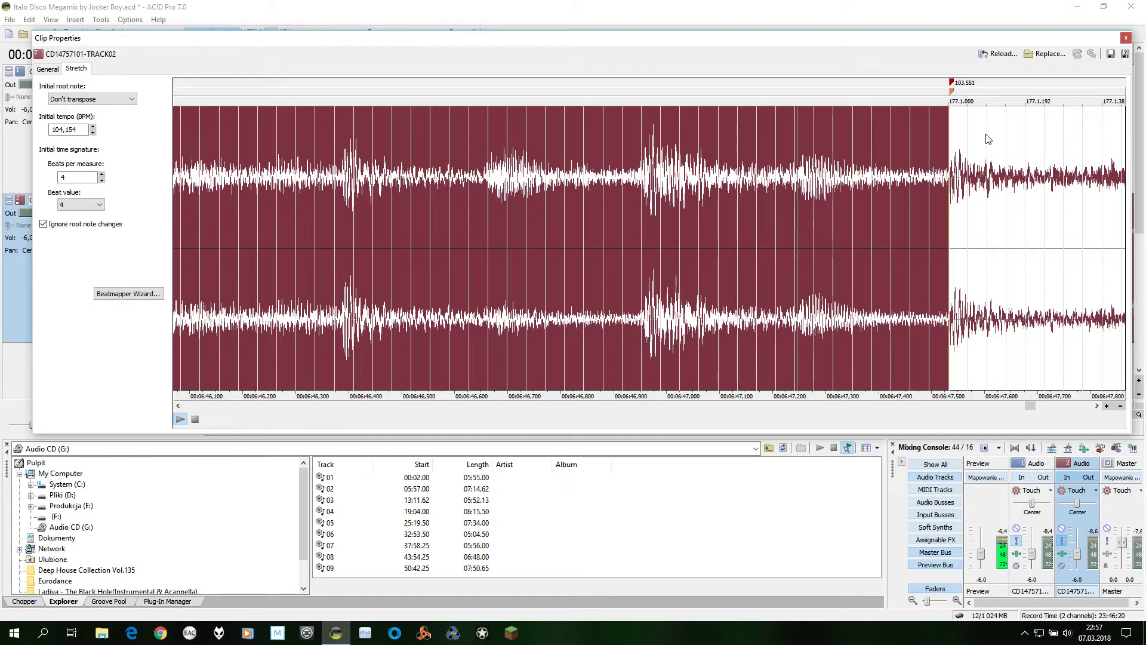
- Pull the measure 178 downbeat marker back to about 6:49.80 and nudge the measure 179 marker slightly back onto its beat
click(987, 133)
key(End)
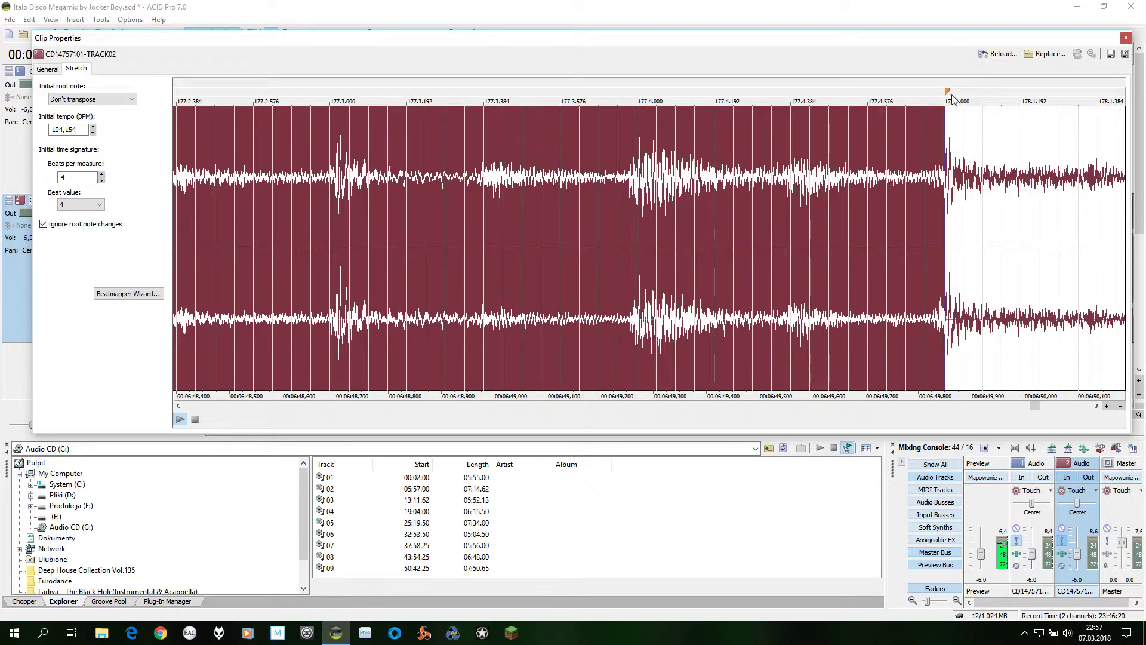
mouse_move(949, 93)
mouse_down()
mouse_move(940, 86)
mouse_move(941, 96)
mouse_up()
double_click(972, 163)
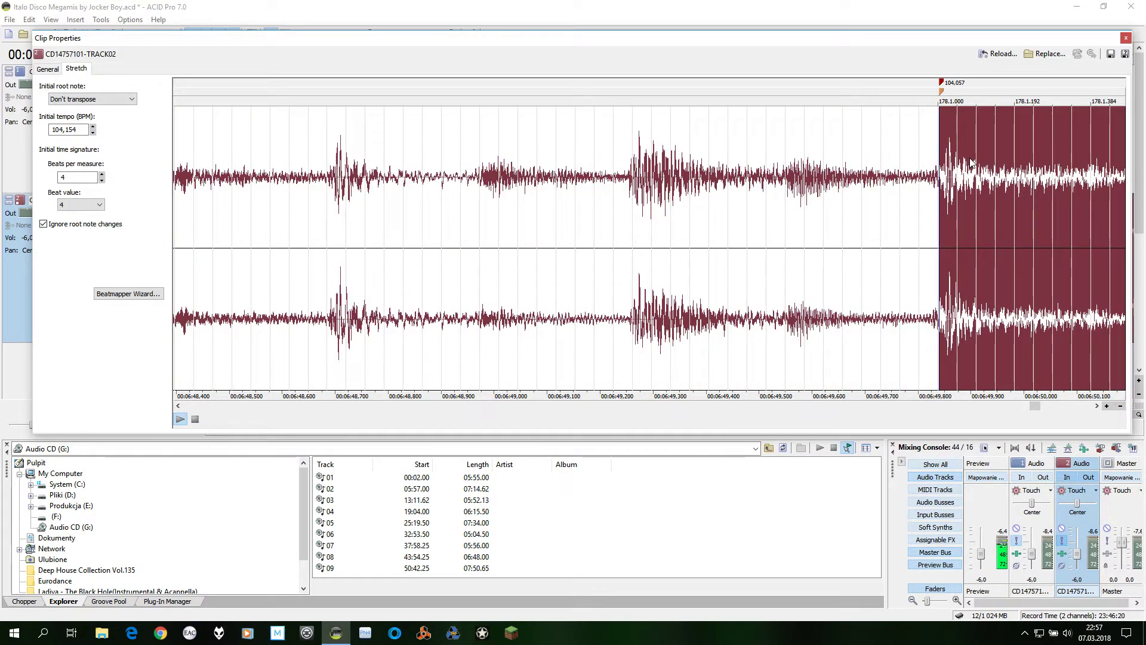
key(End)
drag(950, 99, 947, 96)
- Pull the measure 180 downbeat marker back onto the beat at about 6:54.37
double_click(963, 126)
scroll(963, 125, right, 5)
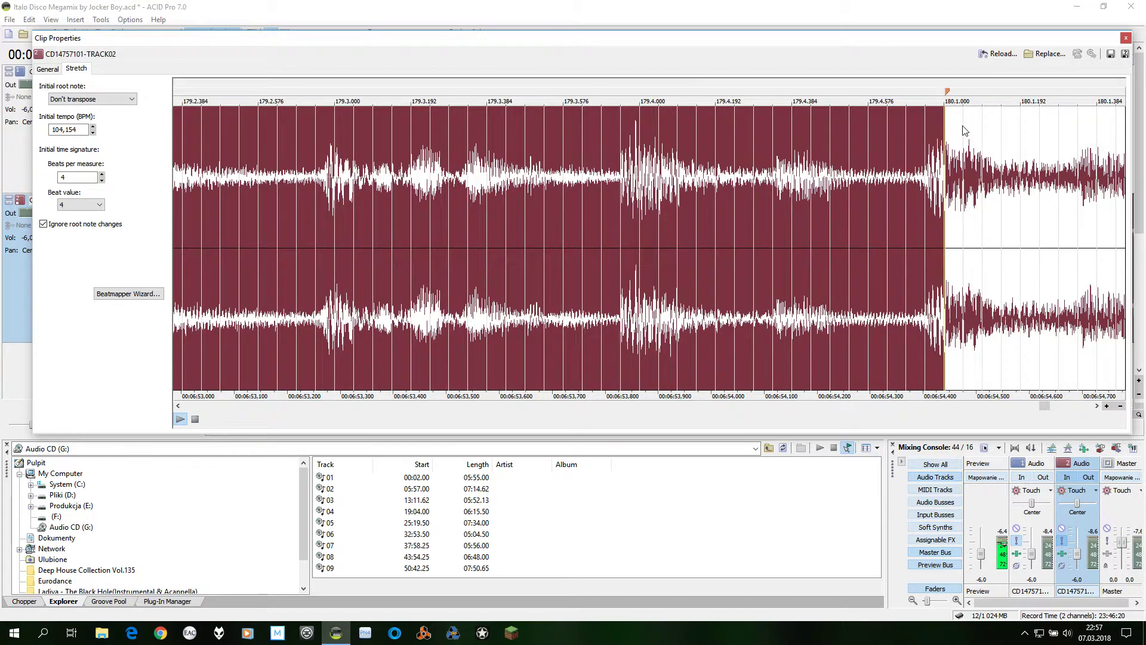
drag(948, 92, 933, 92)
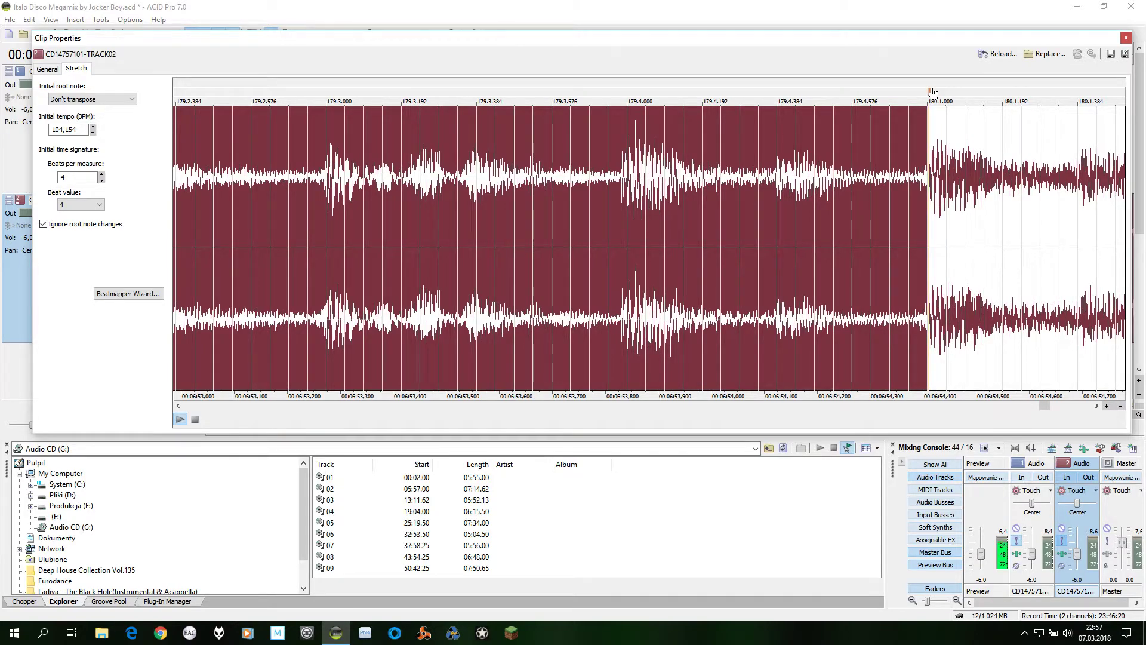
- Move the measure 181 downbeat marker forward to about 6:56.70 and pull the measure 182 marker back to about 6:58.97
click(979, 150)
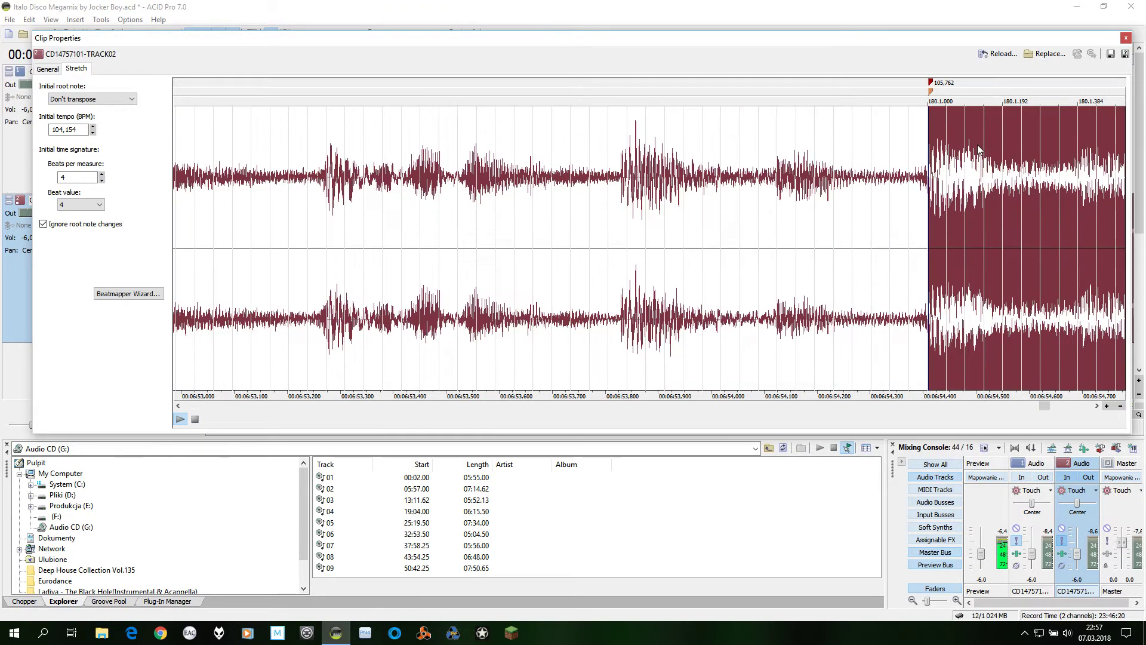
scroll(979, 149, down, 3)
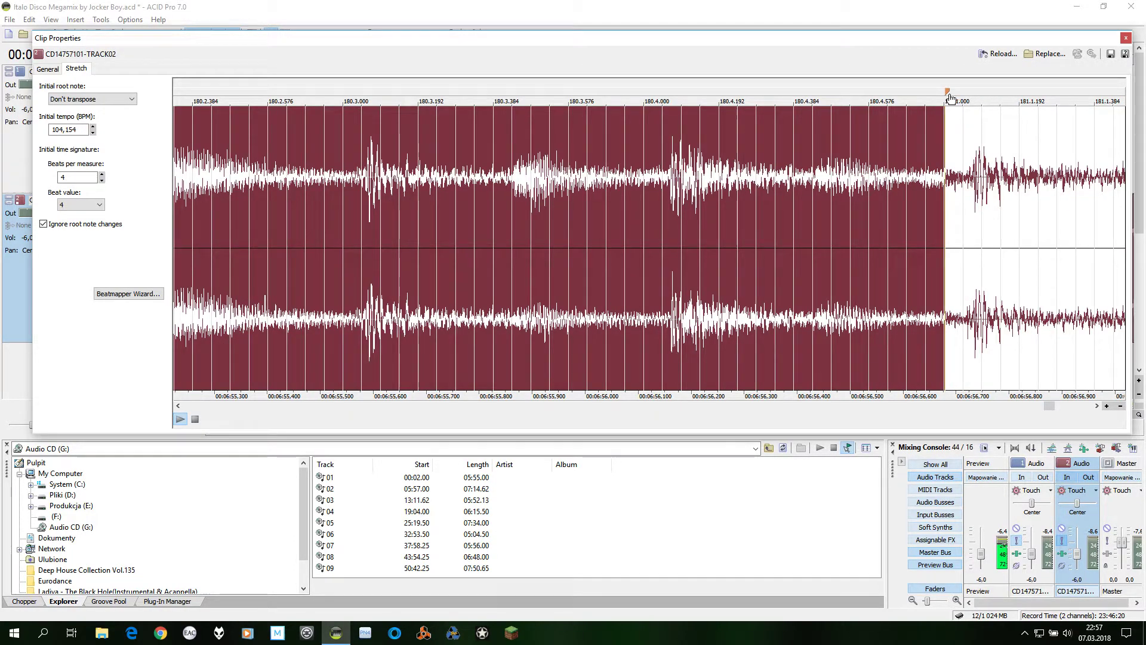
drag(950, 94, 977, 82)
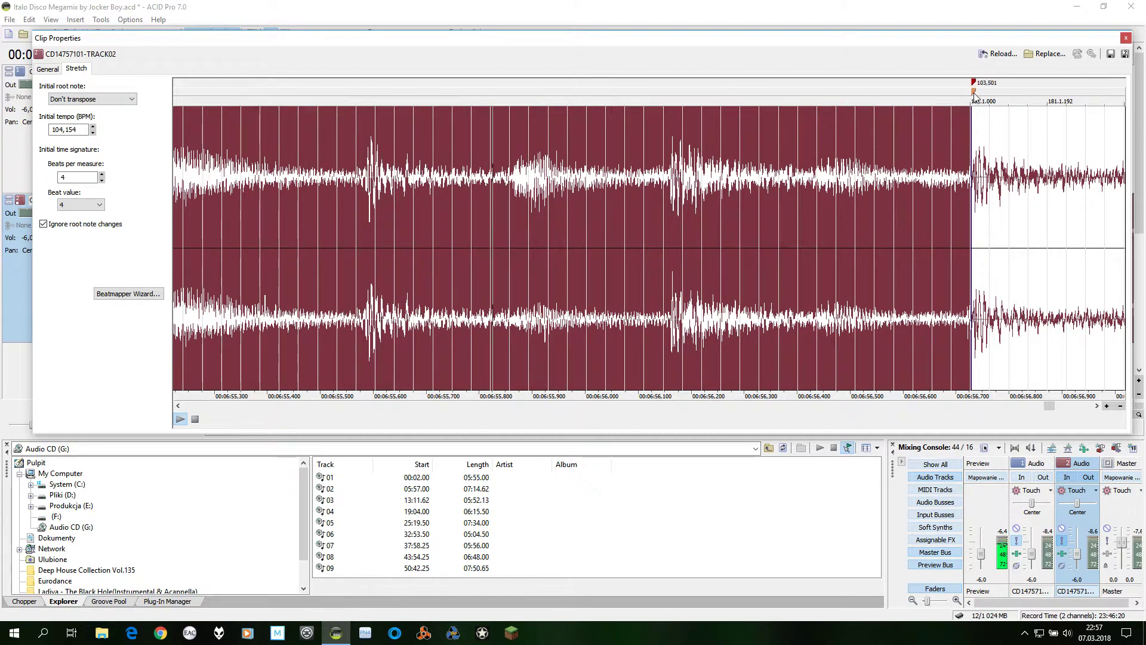
click(996, 161)
scroll(996, 161, down, 3)
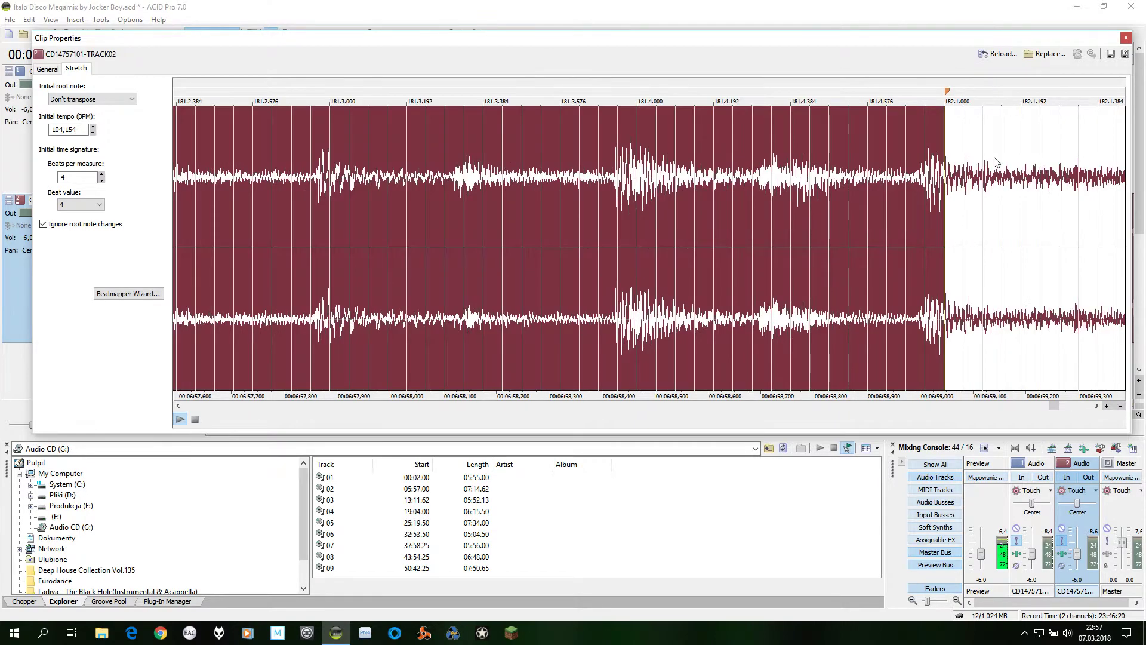
drag(950, 94, 929, 89)
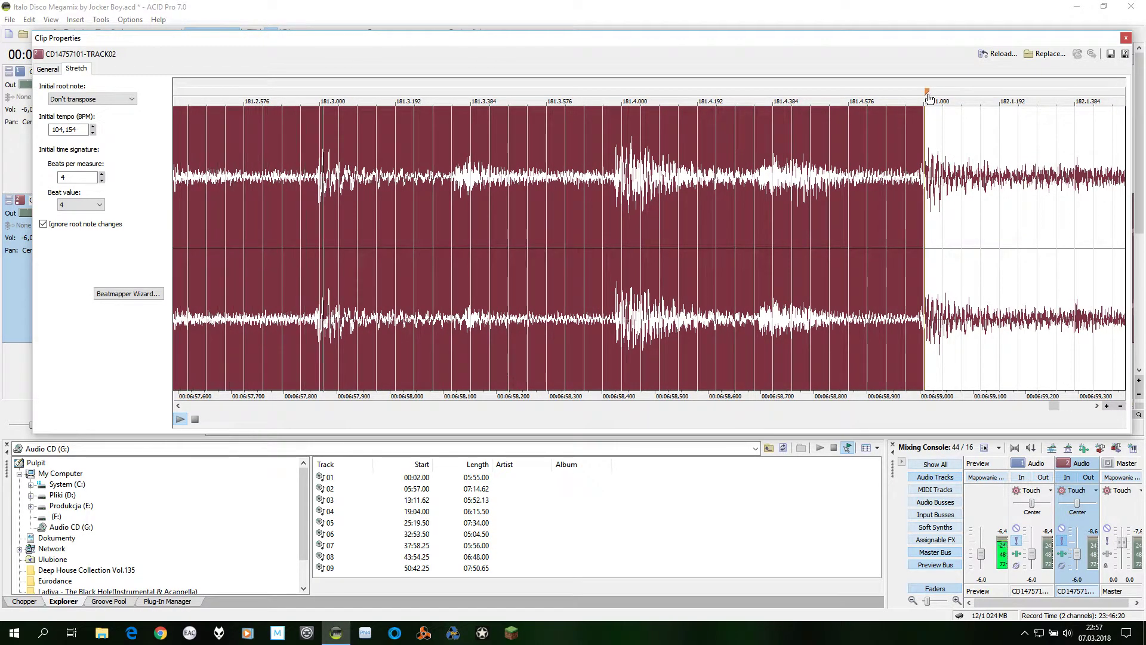
- Move the measure 183 downbeat marker slightly forward to about 7:01.27 and the measure 184 marker slightly back to about 7:03.56
click(963, 159)
scroll(961, 159, down, 3)
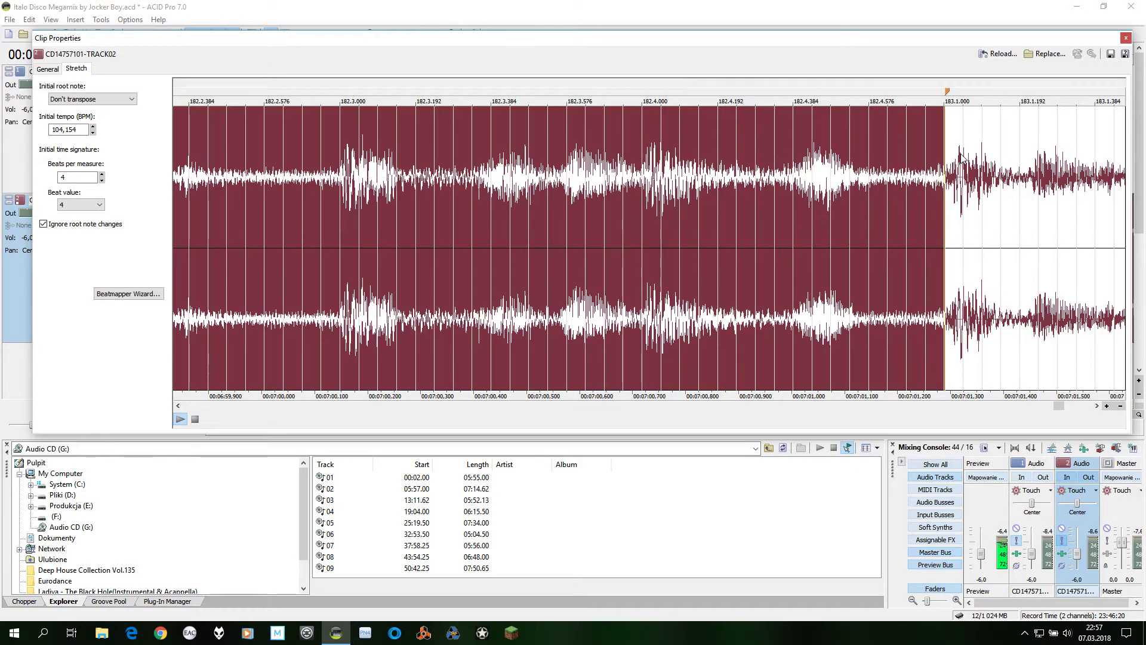
drag(949, 95, 957, 92)
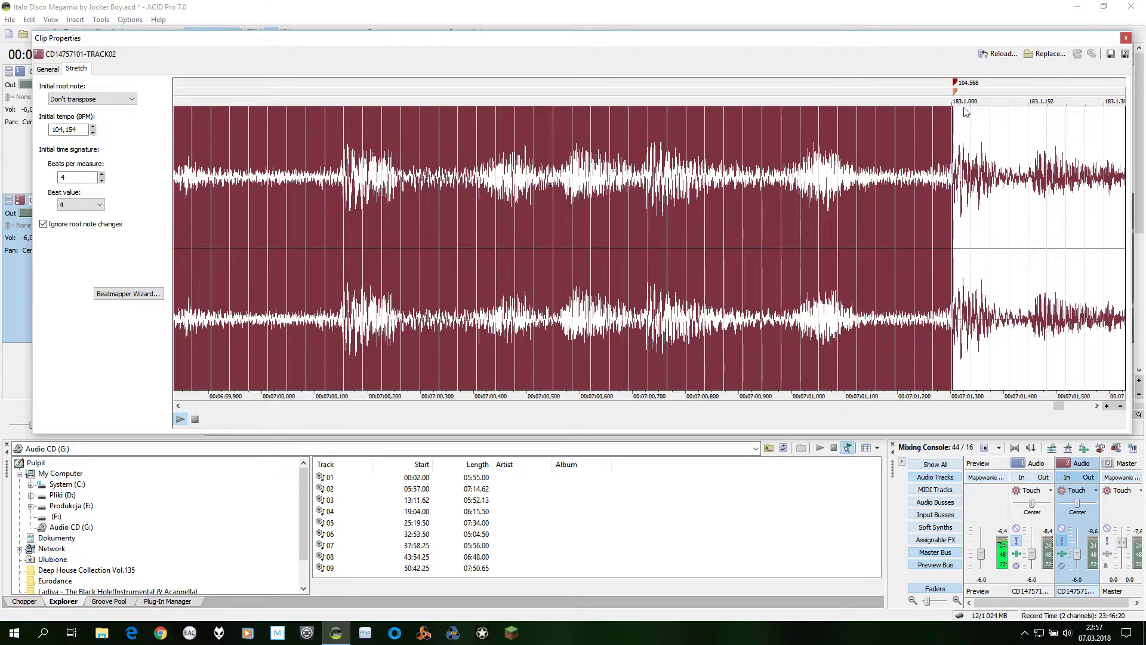
click(978, 142)
scroll(978, 142, down, 3)
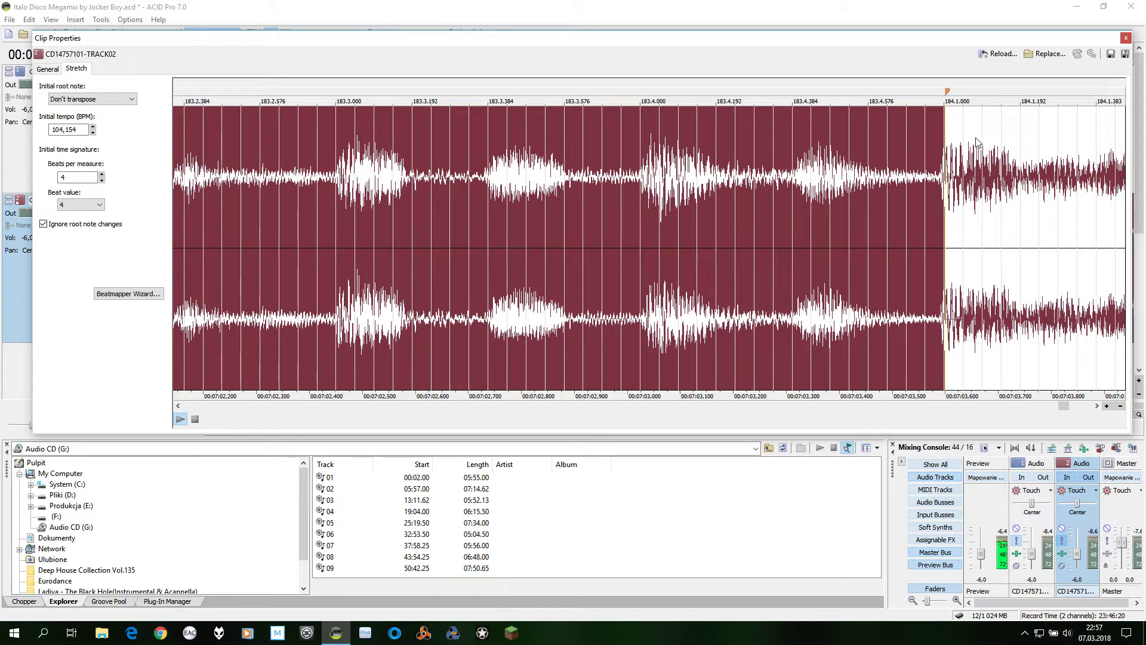
drag(948, 94, 943, 94)
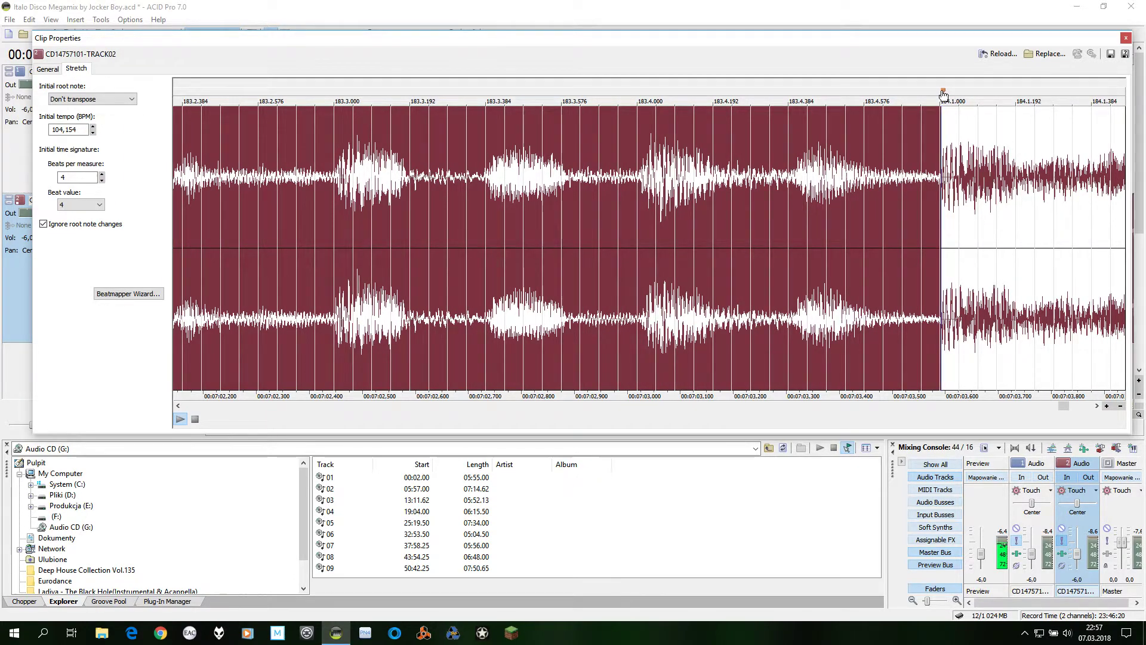
- Check the downbeat markers of measures 185 to 188 in the clip's ending and close the clip properties
click(962, 132)
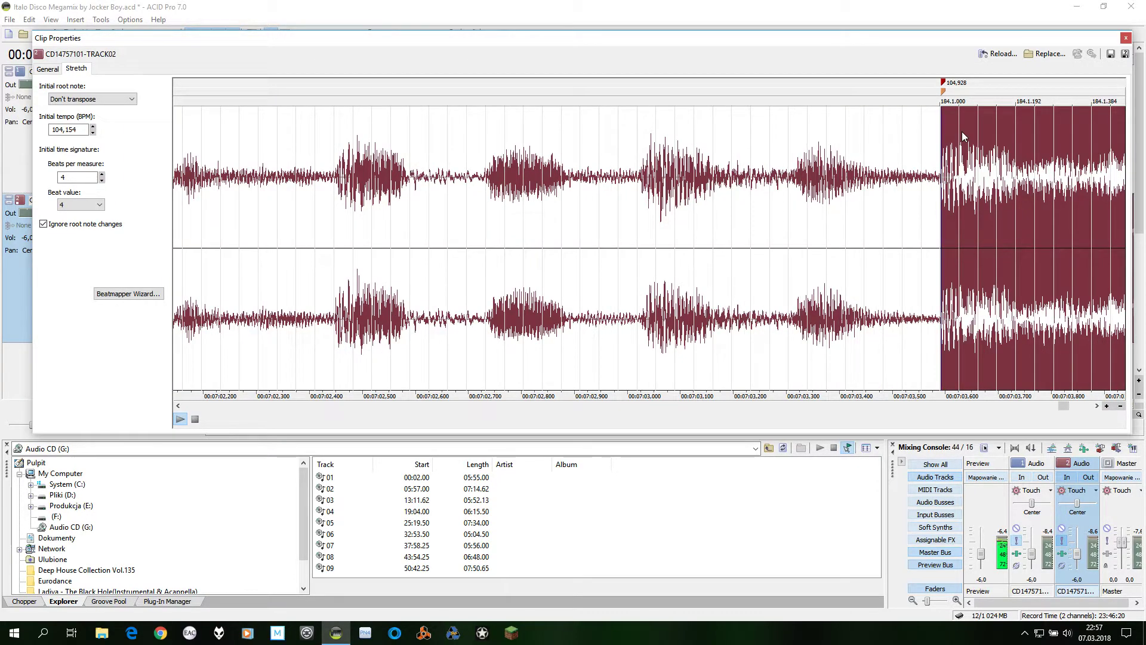
key(End)
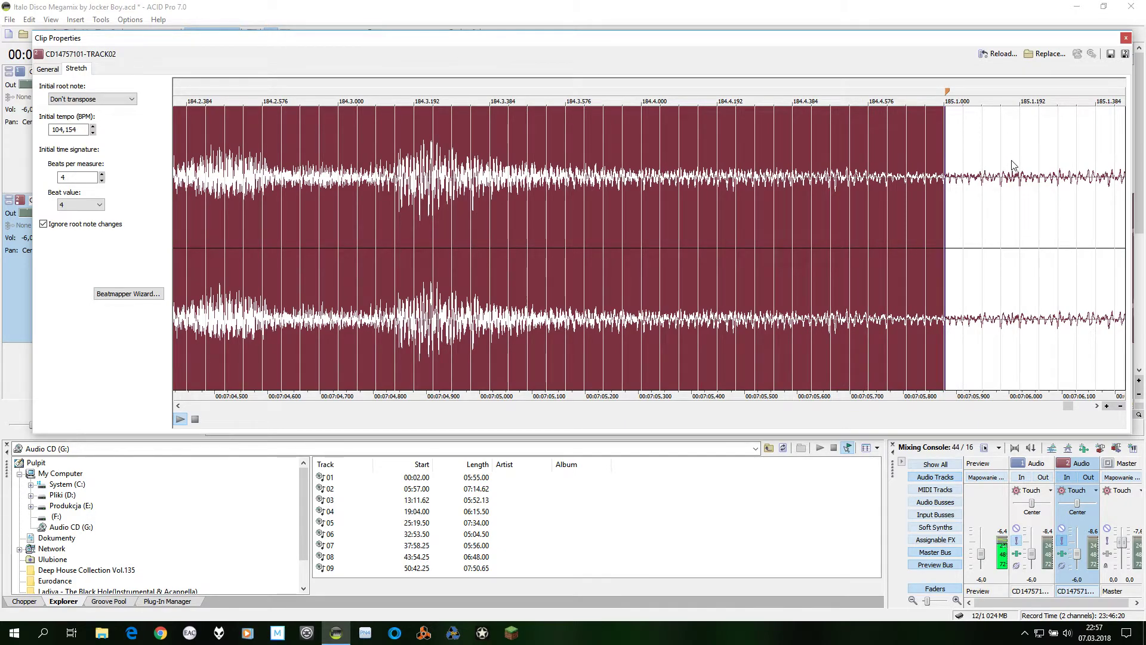
click(1008, 189)
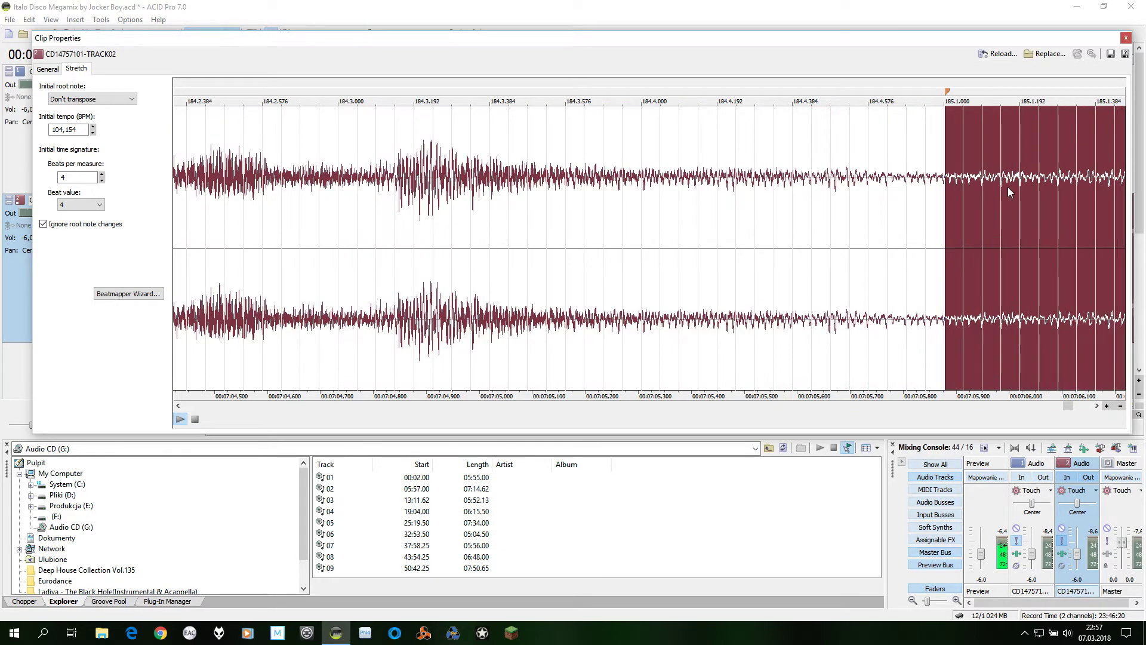
scroll(1008, 188, down, 2)
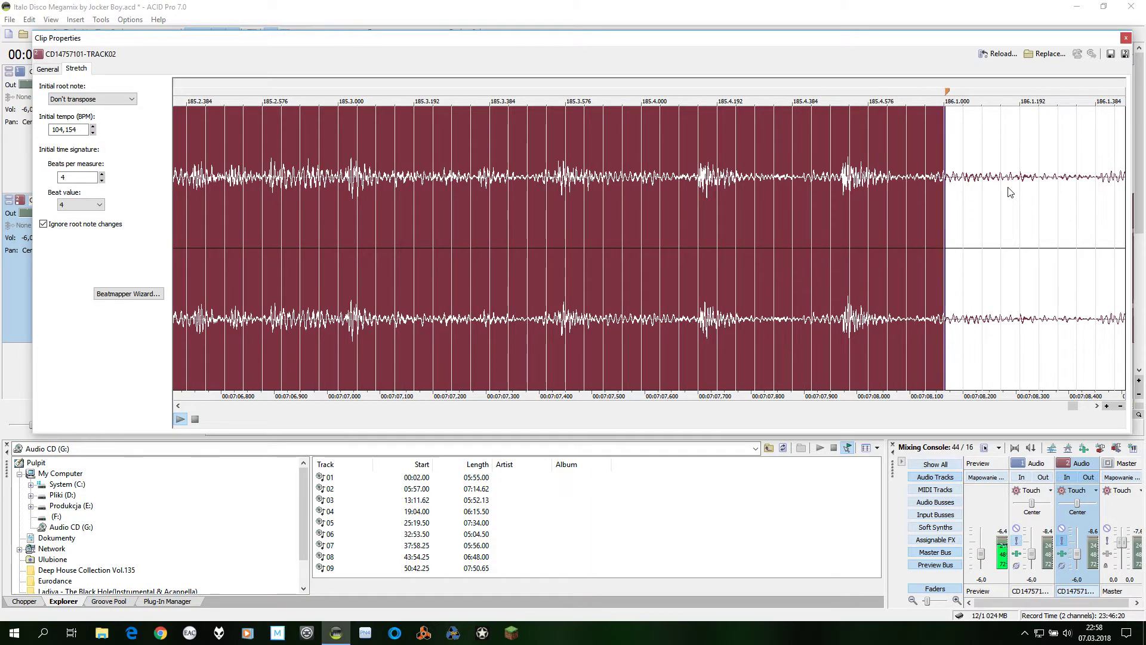
double_click(1009, 188)
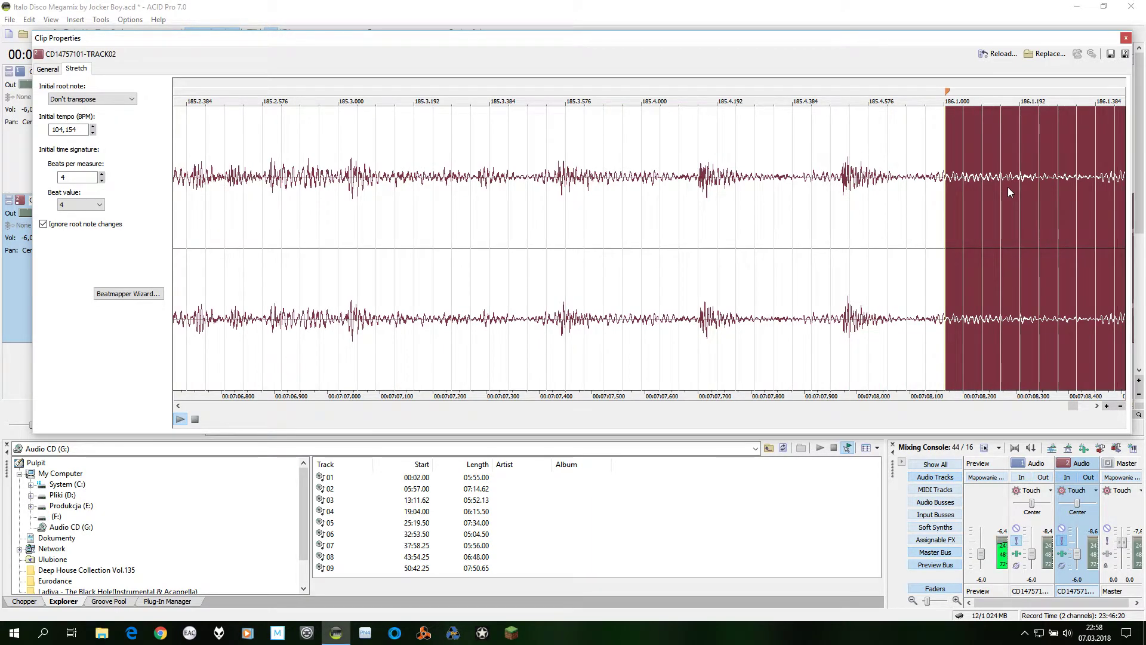
key(End)
click(1009, 191)
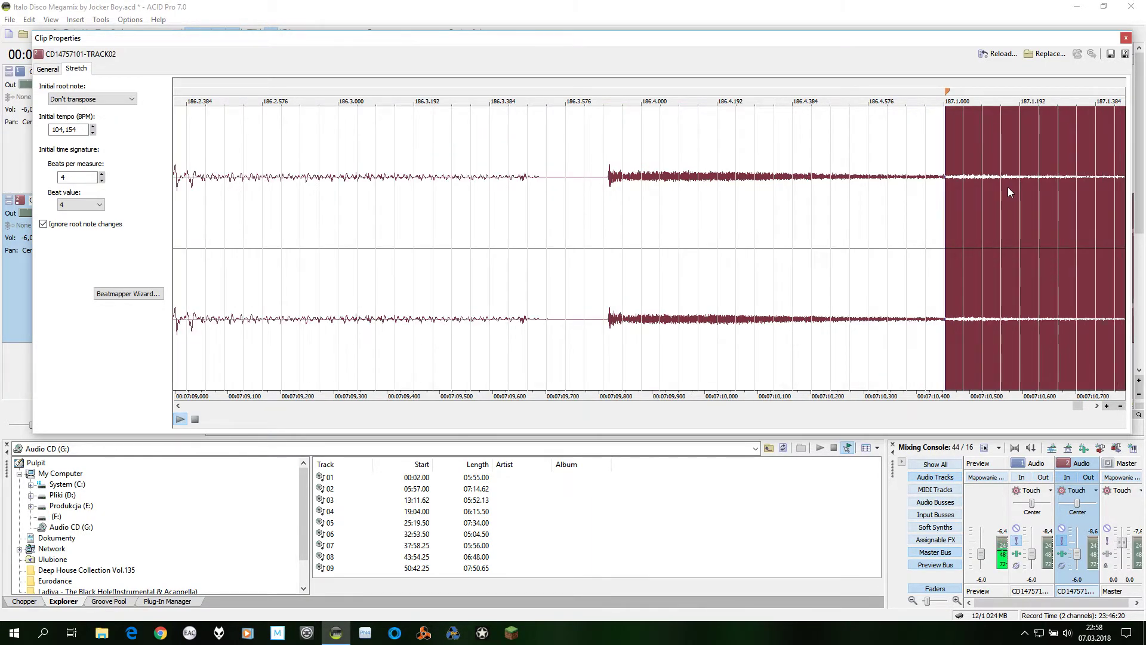
scroll(1009, 191, down, 2)
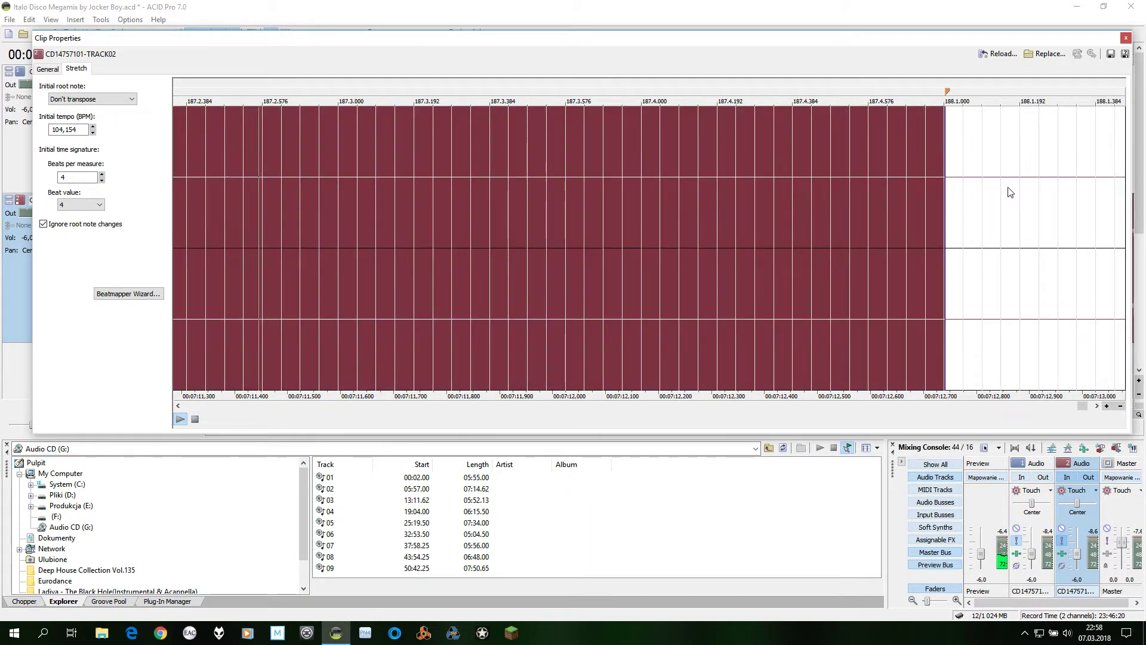
click(1126, 39)
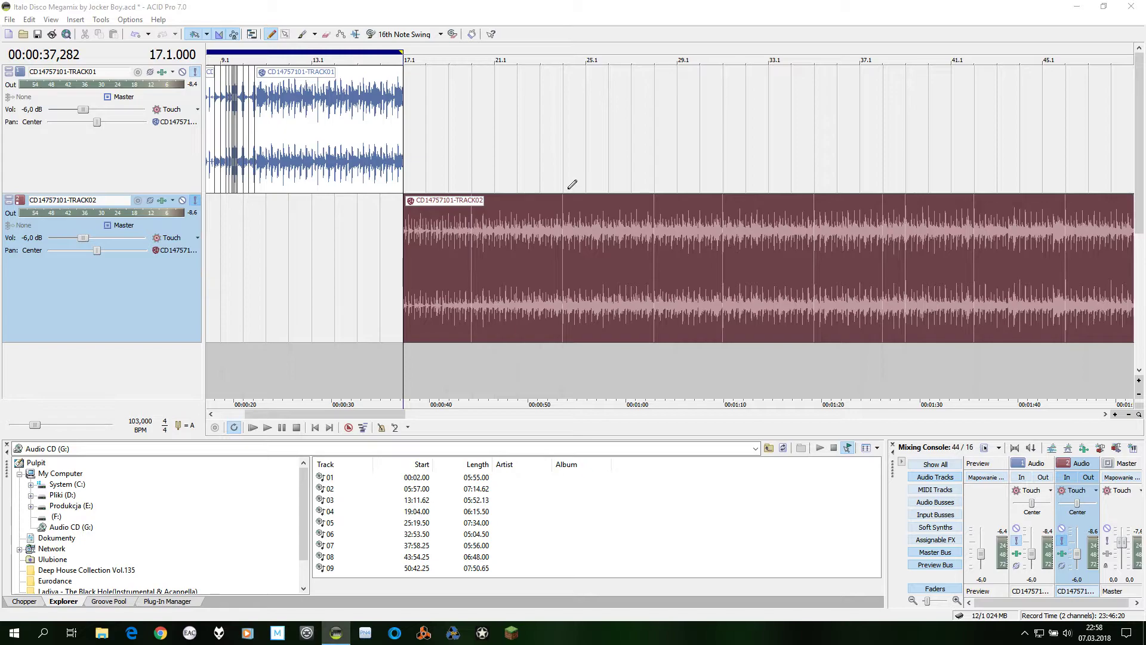
- Play the project from the start of the CD14757101-TRACK02 clip at measure 17 to check the beatmapping
click(1114, 415)
click(1114, 415)
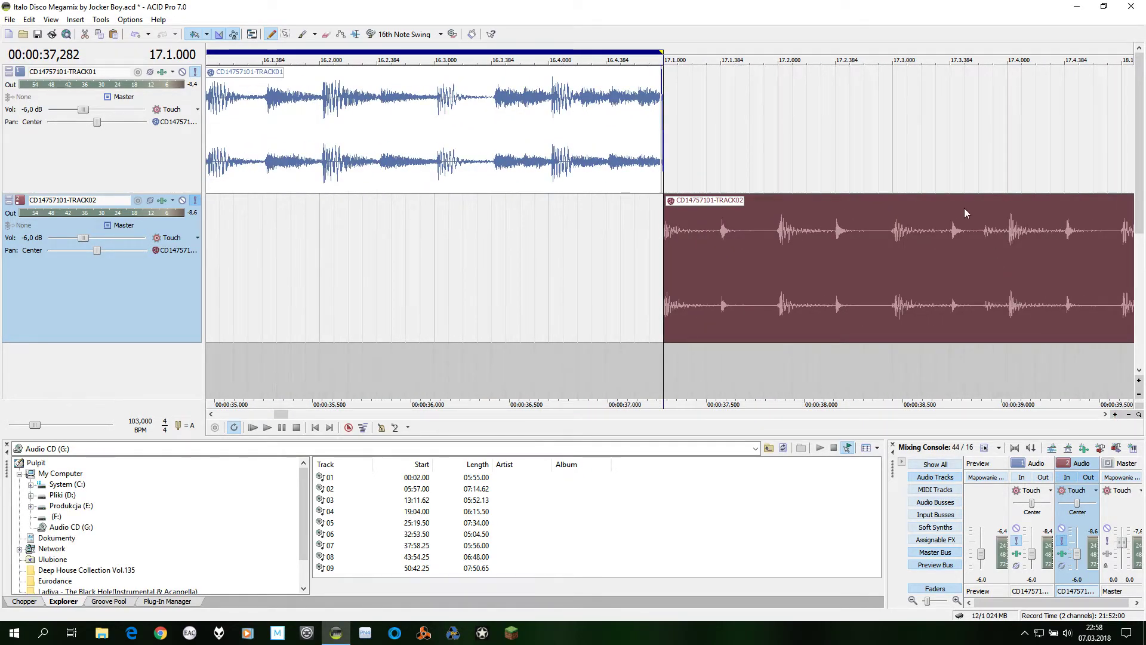
click(692, 58)
key(space)
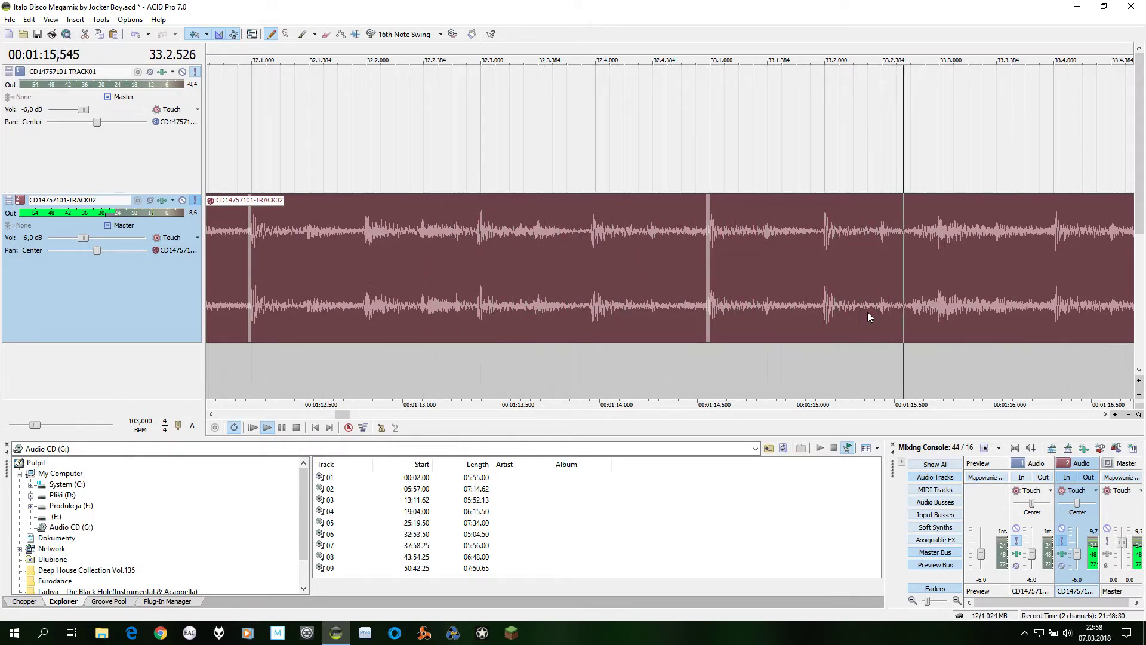
- Trim the start of the CD14757101-TRACK02 clip to its first beat with snapping off and align the clip to 17.1.000
click(1115, 414)
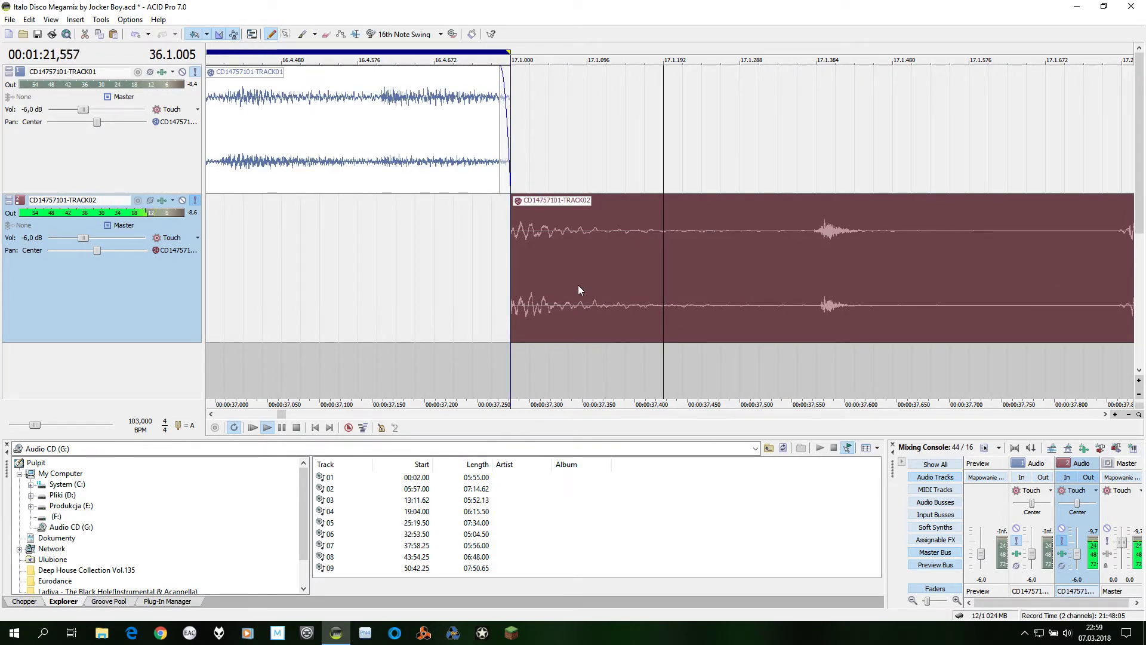
drag(578, 285, 521, 266)
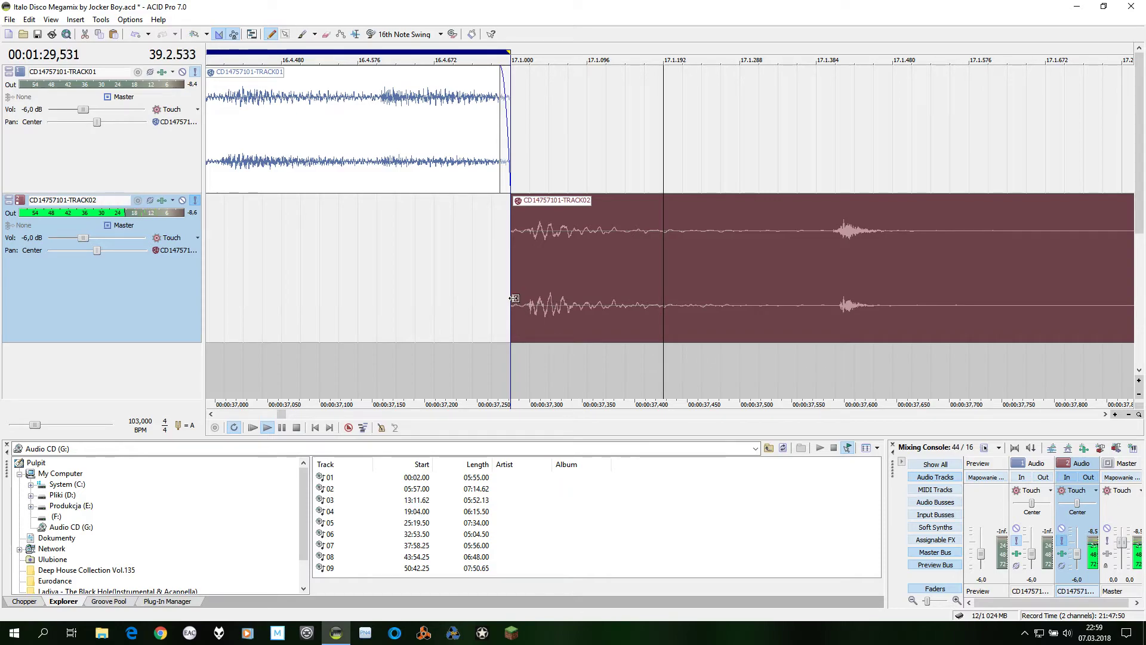
drag(514, 298, 539, 298)
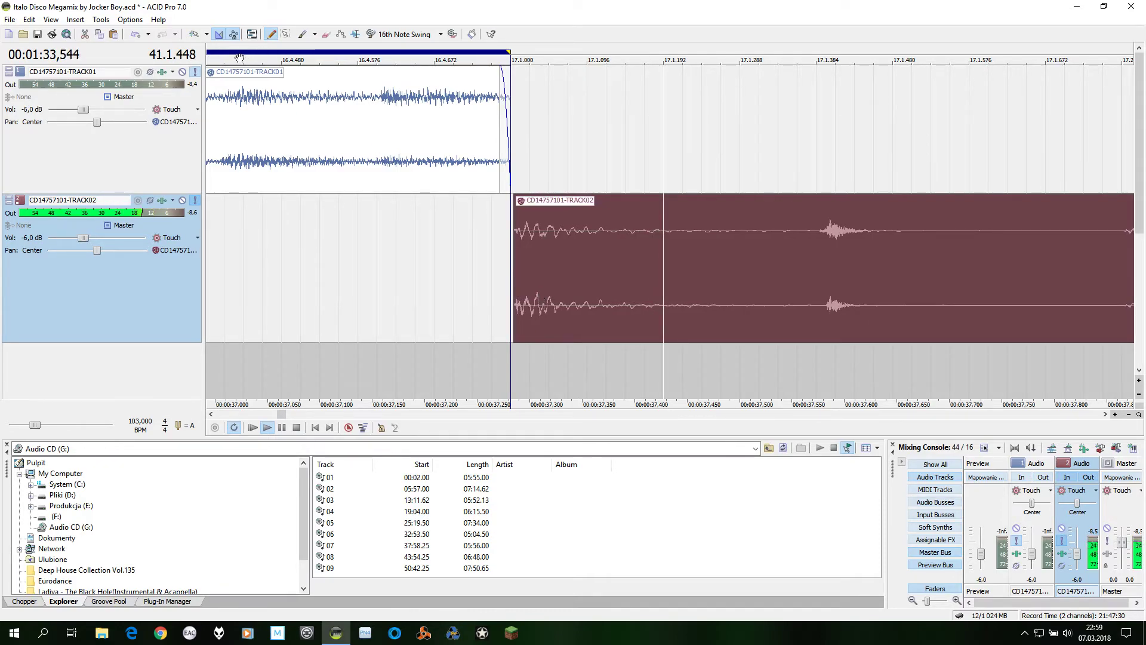
drag(585, 259, 582, 259)
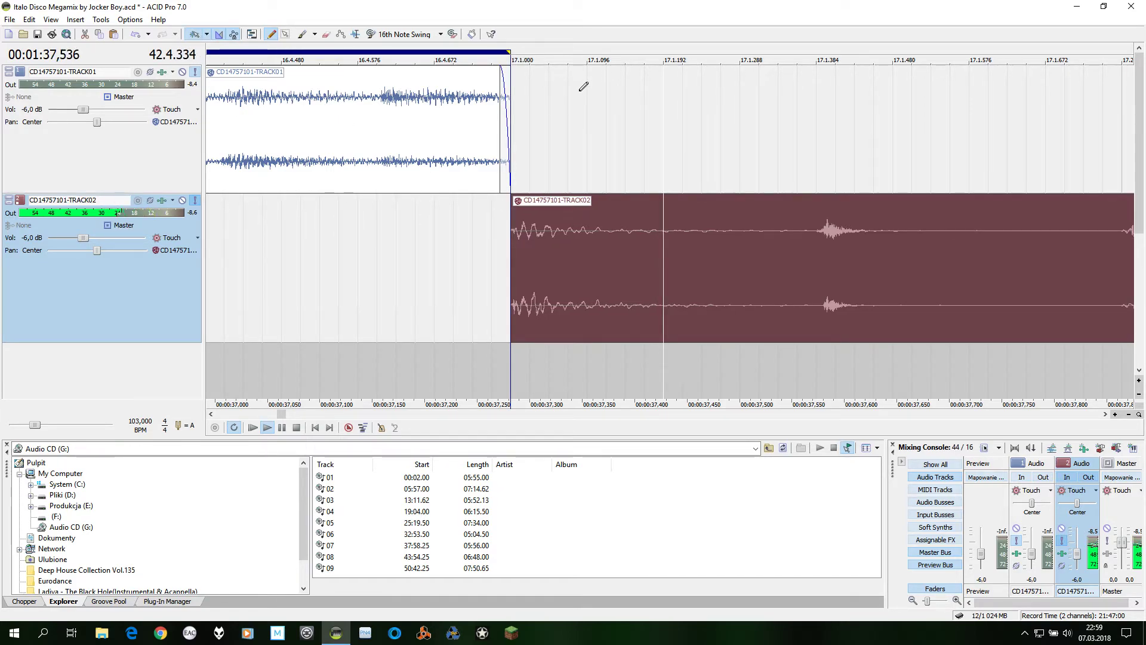
- Play the megamix from its beginning, jump to position 11.2.000 and stop playback
click(1129, 414)
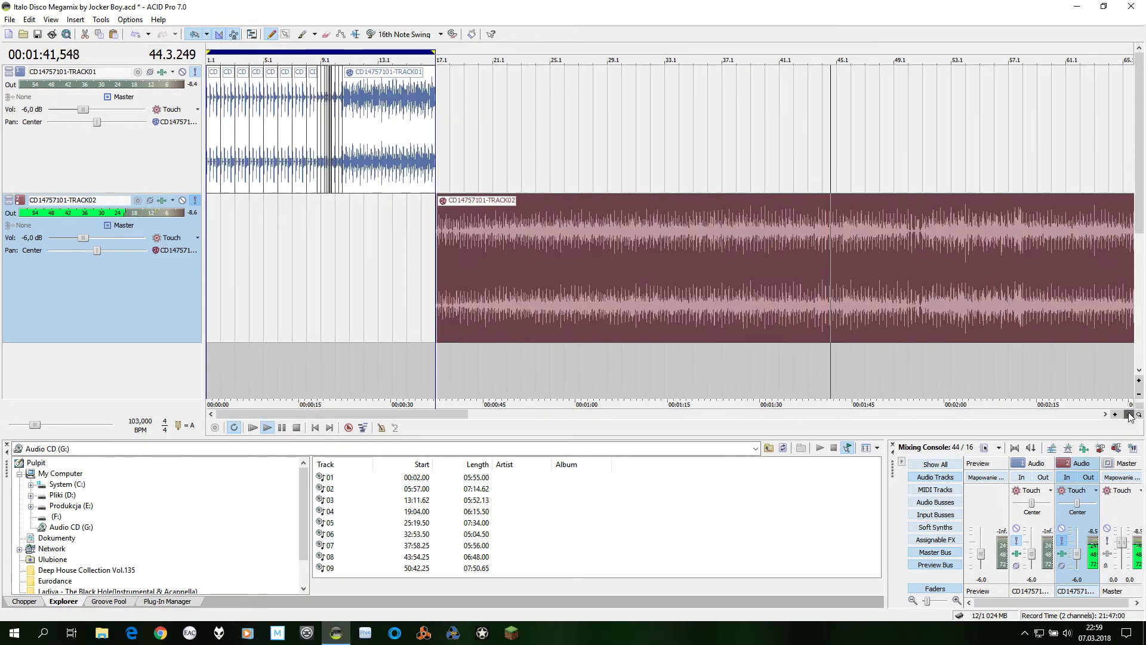
click(1129, 413)
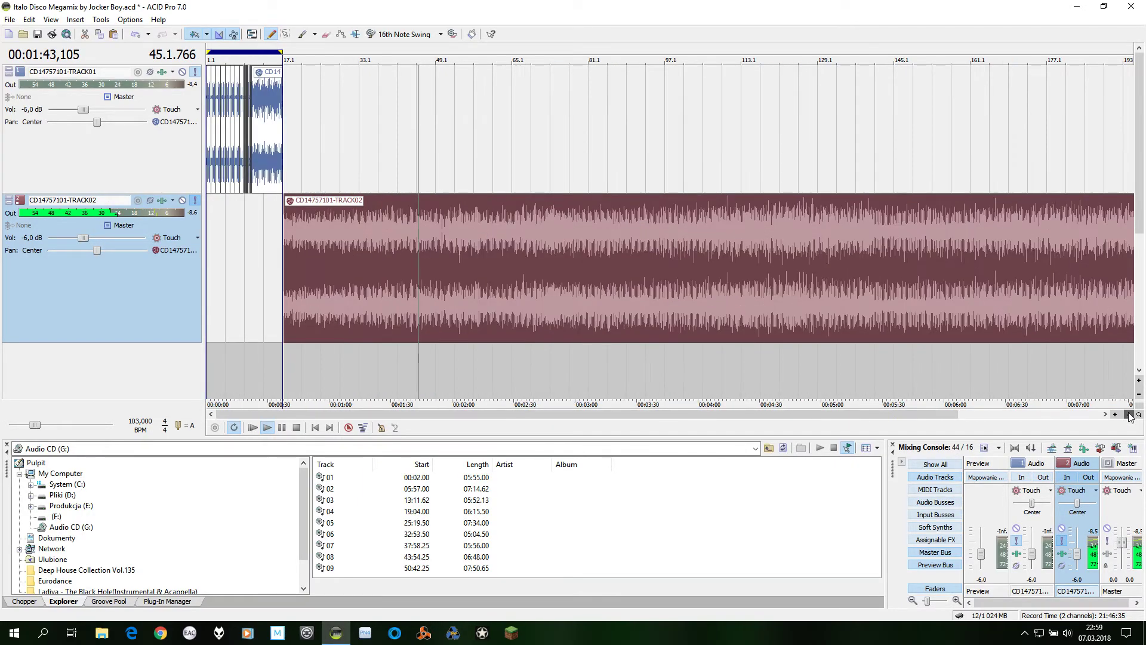
click(1129, 414)
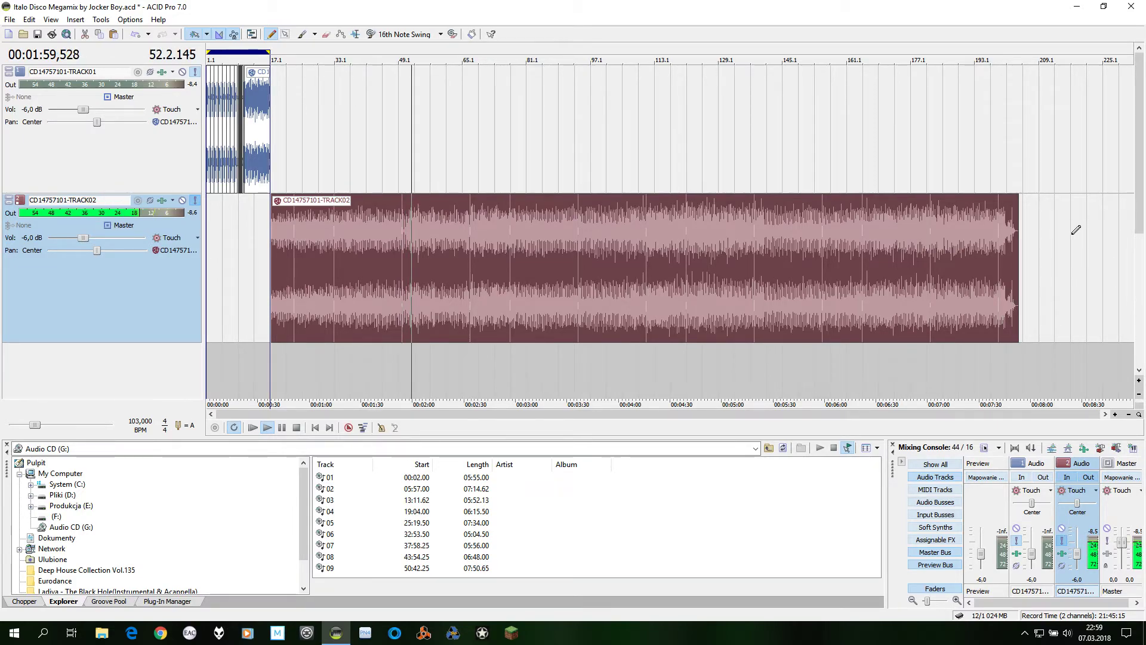
click(316, 428)
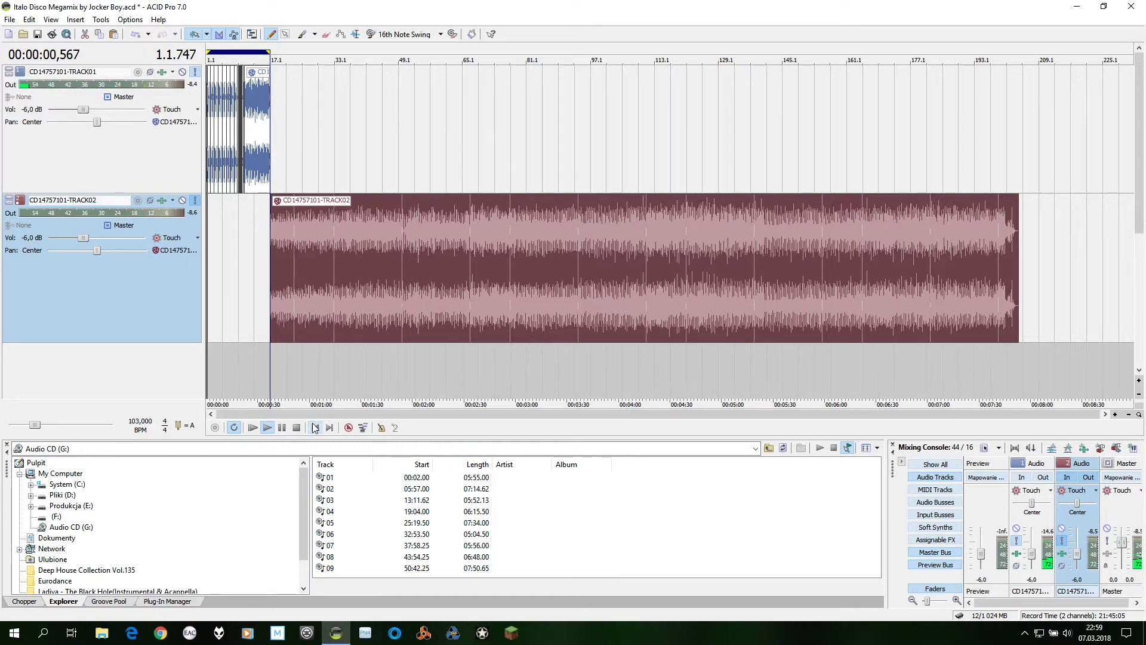
click(1114, 416)
click(1114, 415)
click(1114, 416)
click(1114, 415)
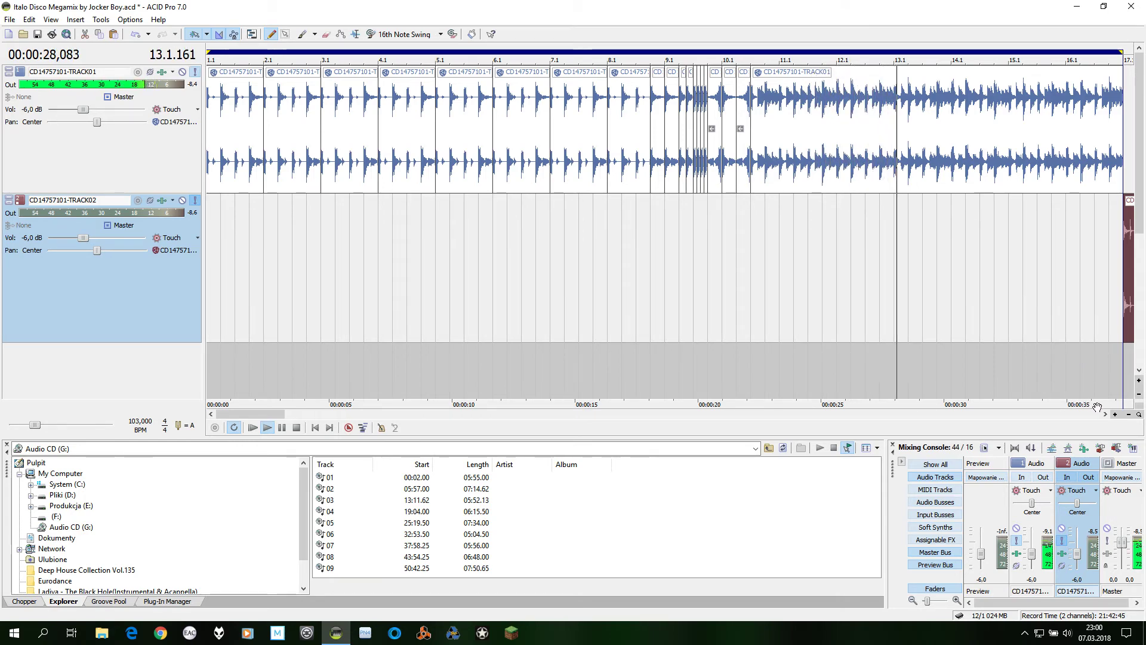
click(797, 359)
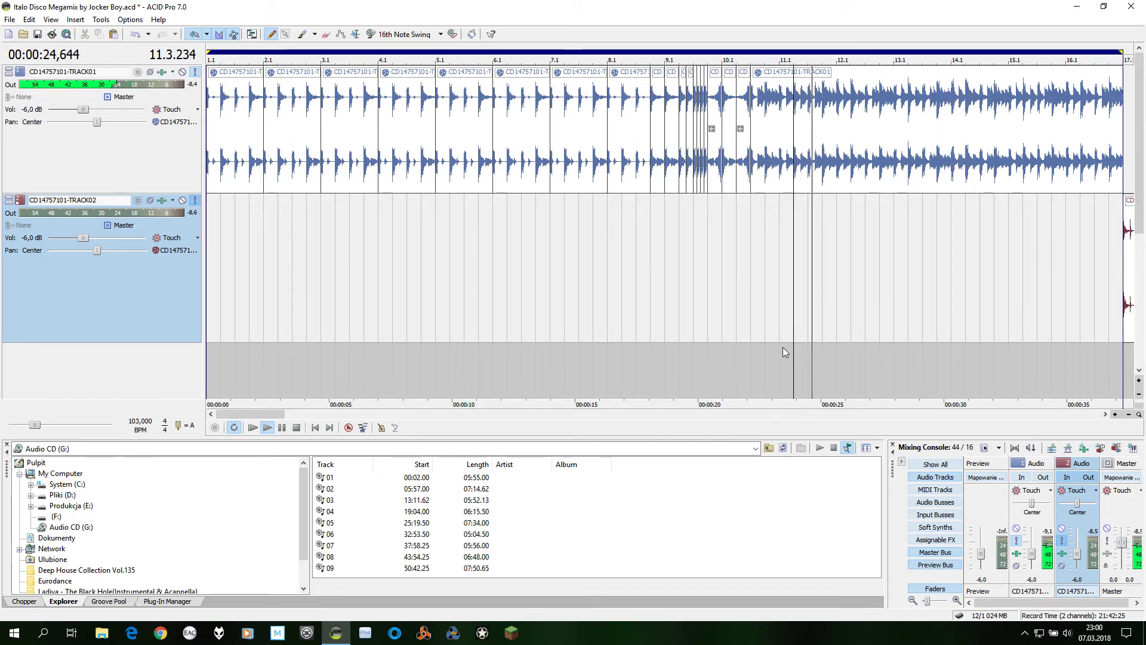
click(297, 427)
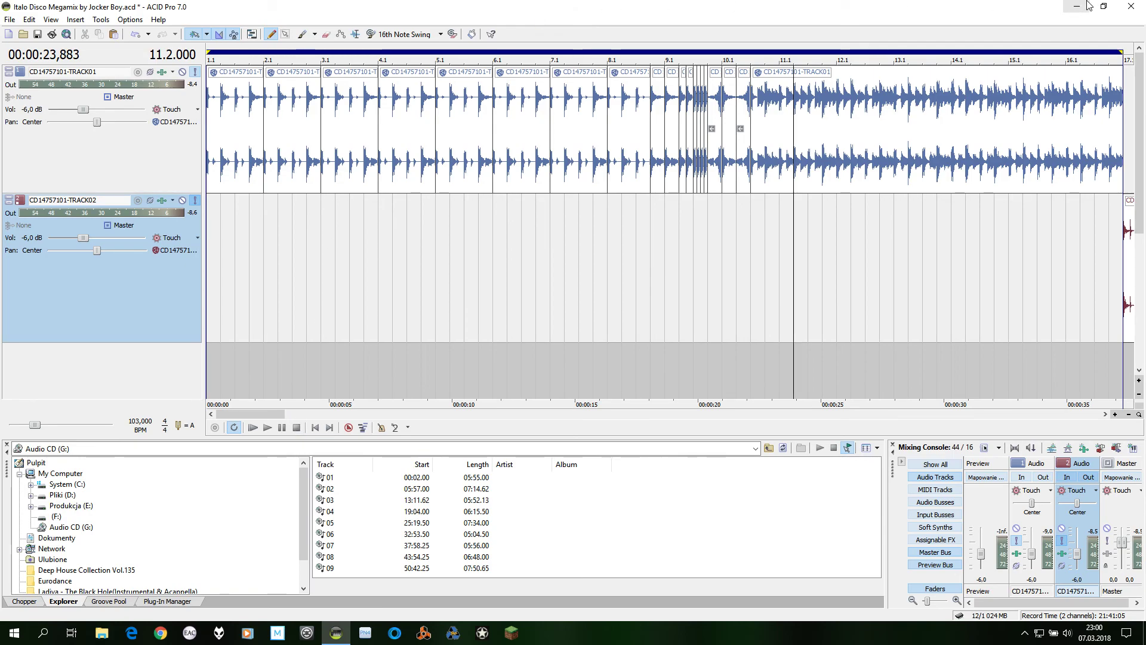
key(alt+z)
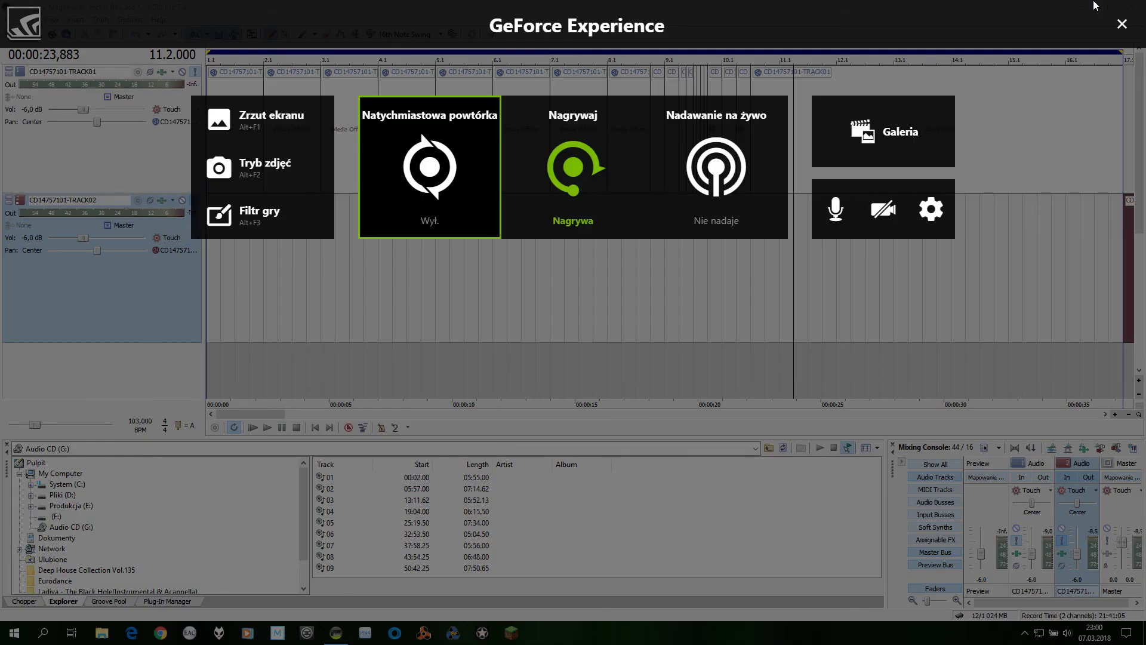